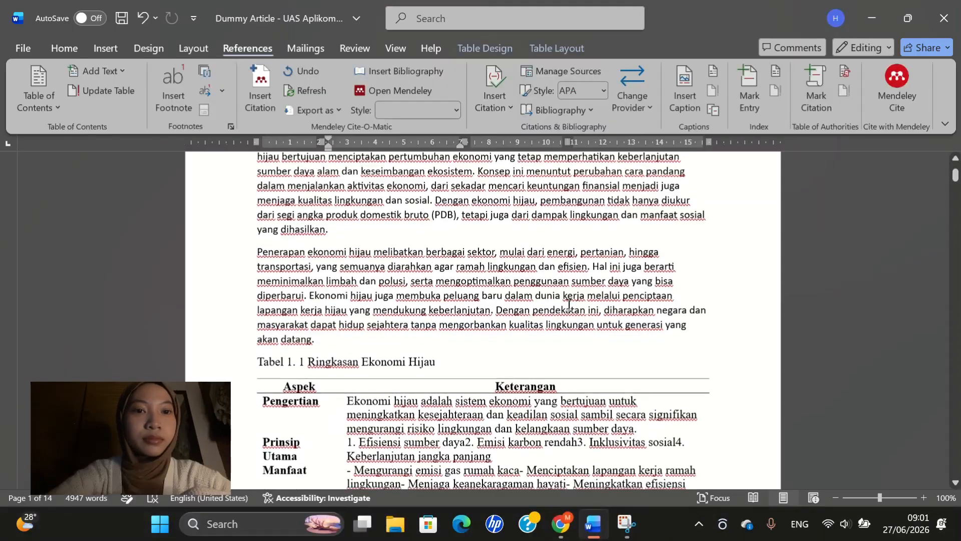
Step: Insert a table with two columns and six rows directly below the caption "Tabel 1. 1 Ringkasan Ekonomi Hijau"
scroll(569, 306, "down", 3)
scroll(569, 305, "up", 3)
scroll(569, 305, "down", 4)
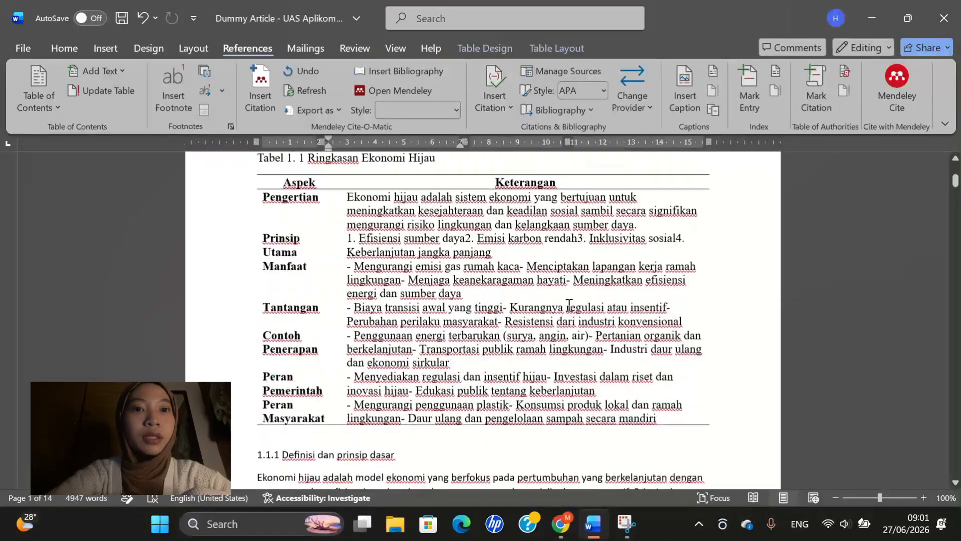
scroll(460, 213, "up", 1)
left_click(460, 214)
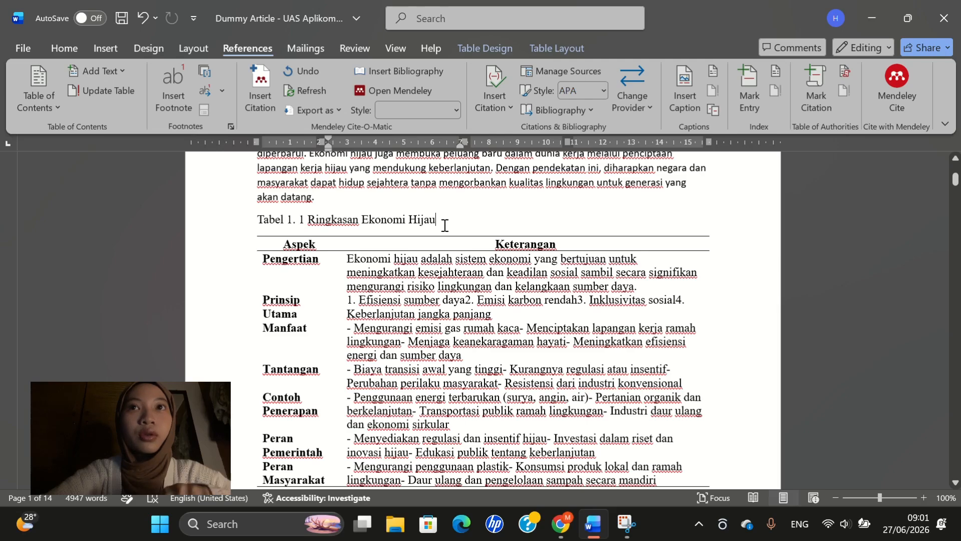
left_click(107, 52)
left_click(122, 98)
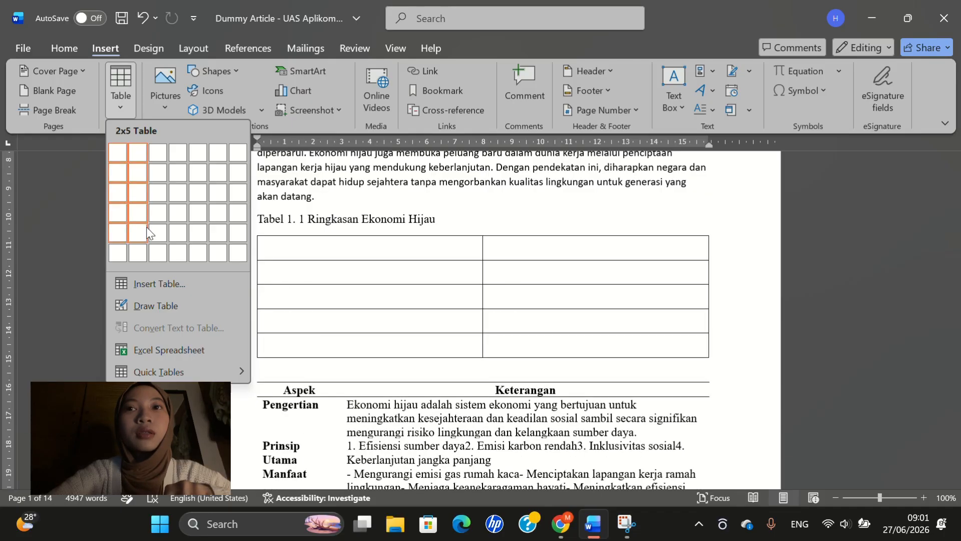
left_click(144, 262)
scroll(268, 271, "down", 1)
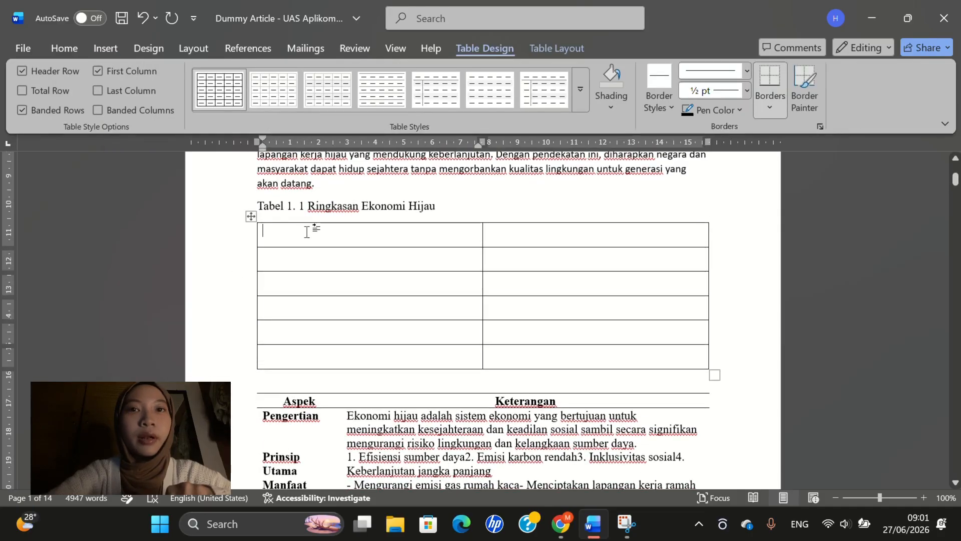
Step: Enter the column headings "Aspek" and "Keterangan" in the first row of the new table
type("Aspek")
left_click(532, 230)
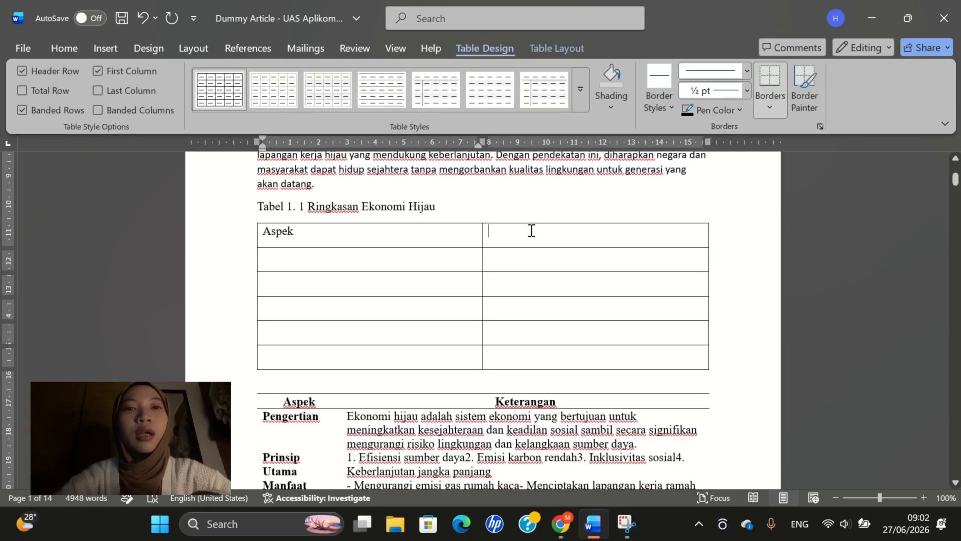
type("Keterangan")
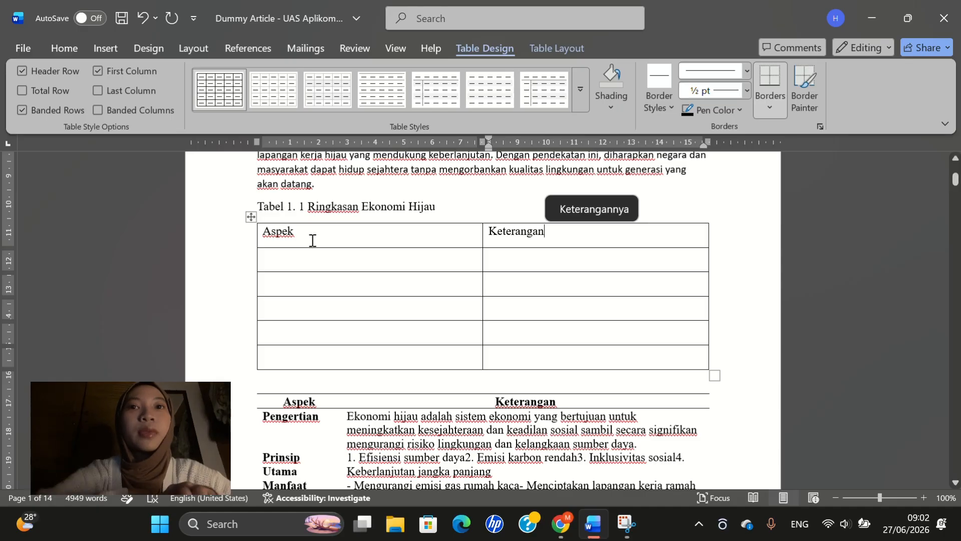
Step: Make the new table's header row bold and center its text
left_click(316, 259)
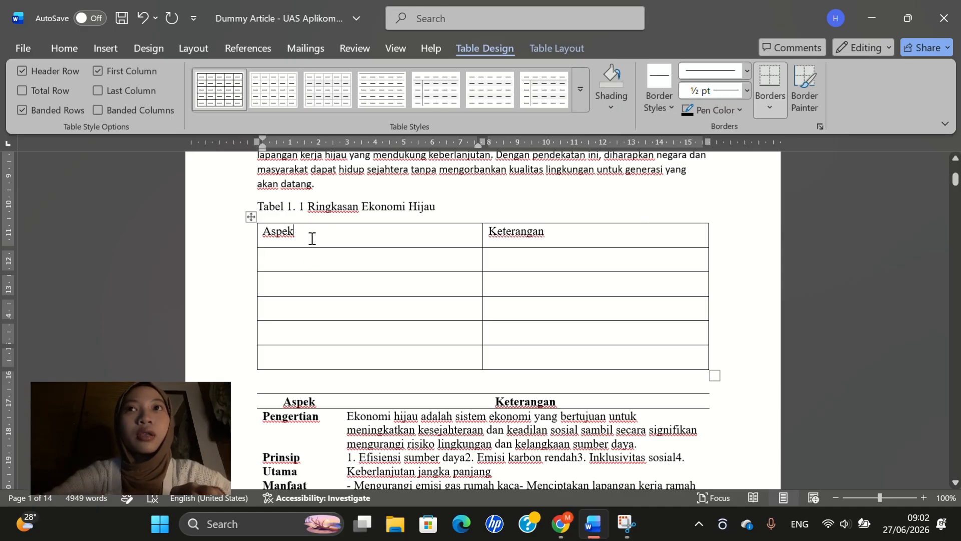
double_click(275, 246)
left_click_drag(275, 246, 526, 240)
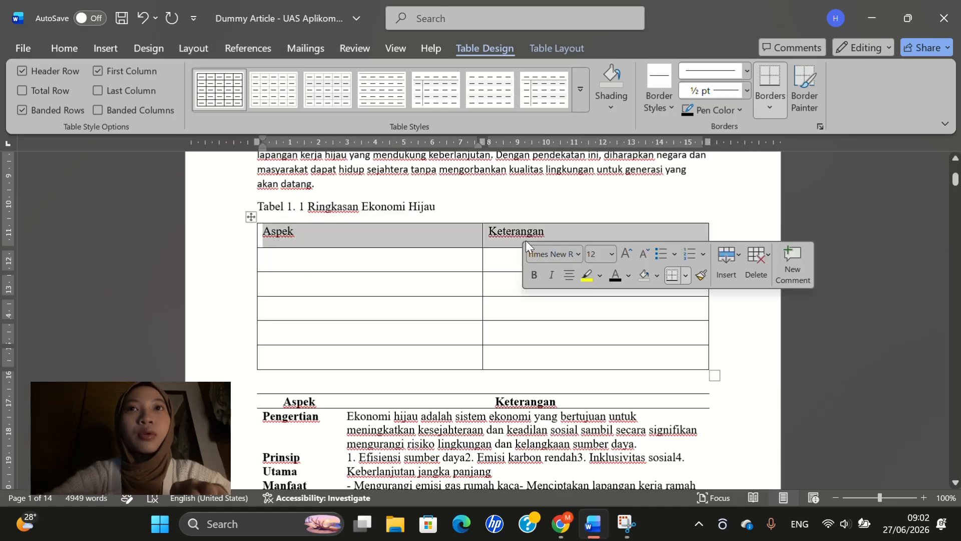
key("ctrl+b")
left_click(64, 48)
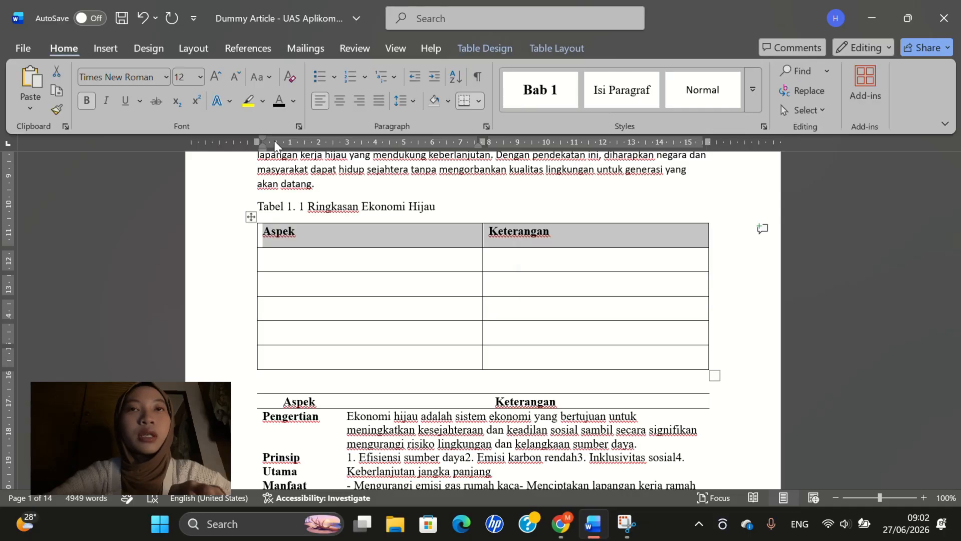
left_click(340, 101)
left_click(312, 253)
Step: Copy the body rows from Pengertian to Peran Masyarakat out of the old table and paste them below the new table's header row
scroll(348, 294, "down", 5)
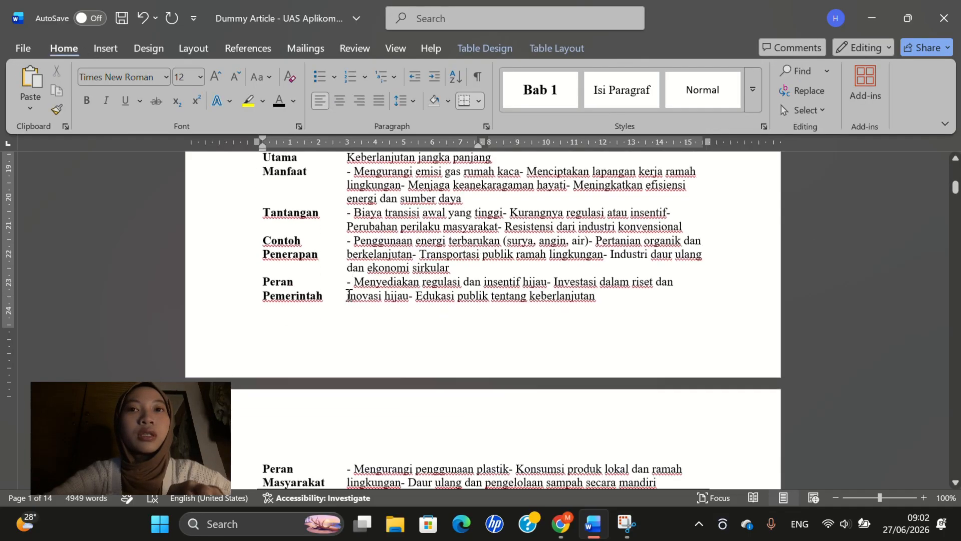
scroll(348, 294, "up", 5)
scroll(349, 295, "down", 1)
scroll(350, 294, "up", 3)
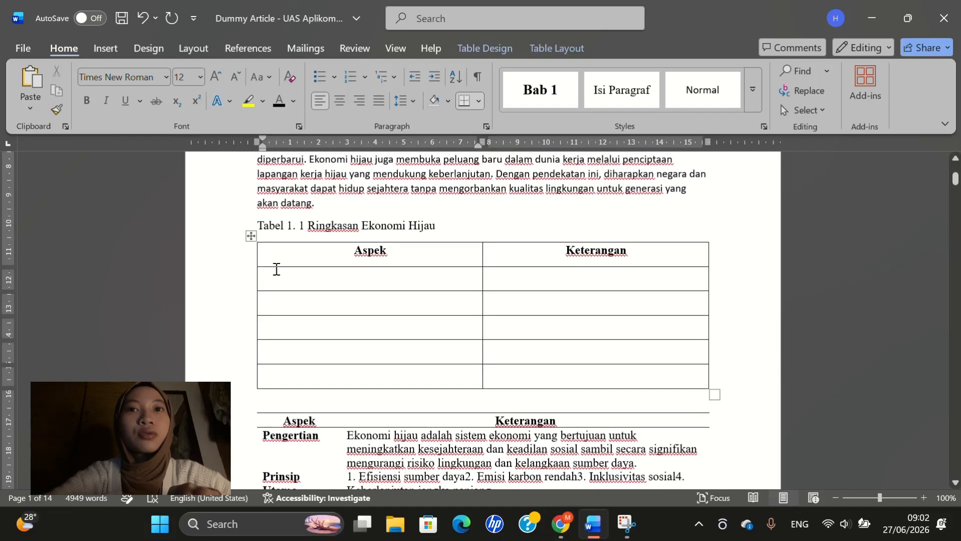
scroll(275, 268, "down", 2)
scroll(276, 268, "down", 3)
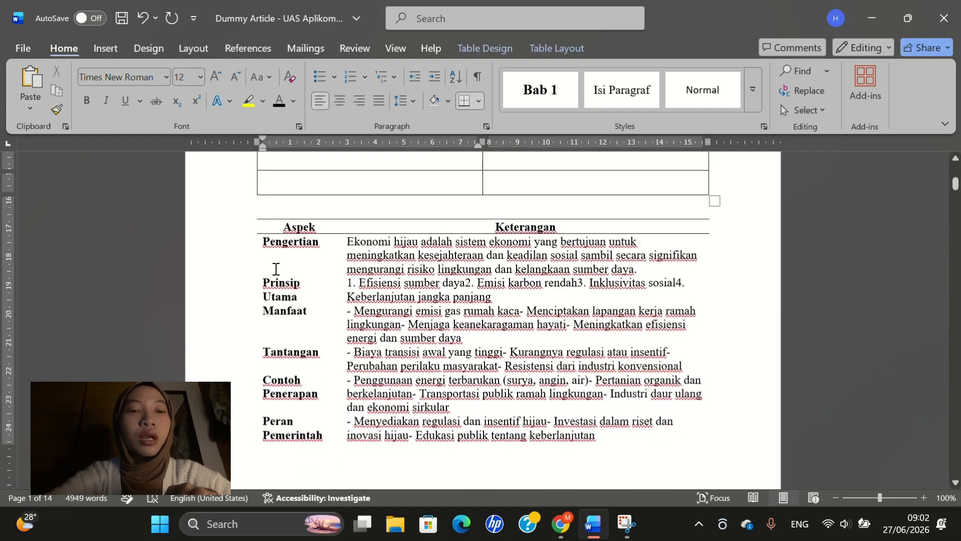
scroll(301, 261, "up", 2)
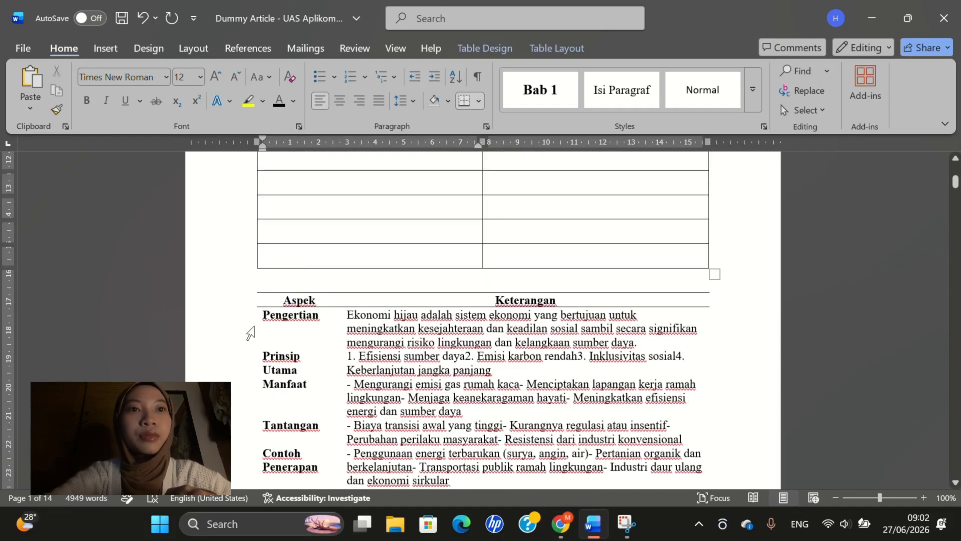
left_click_drag(264, 315, 580, 284)
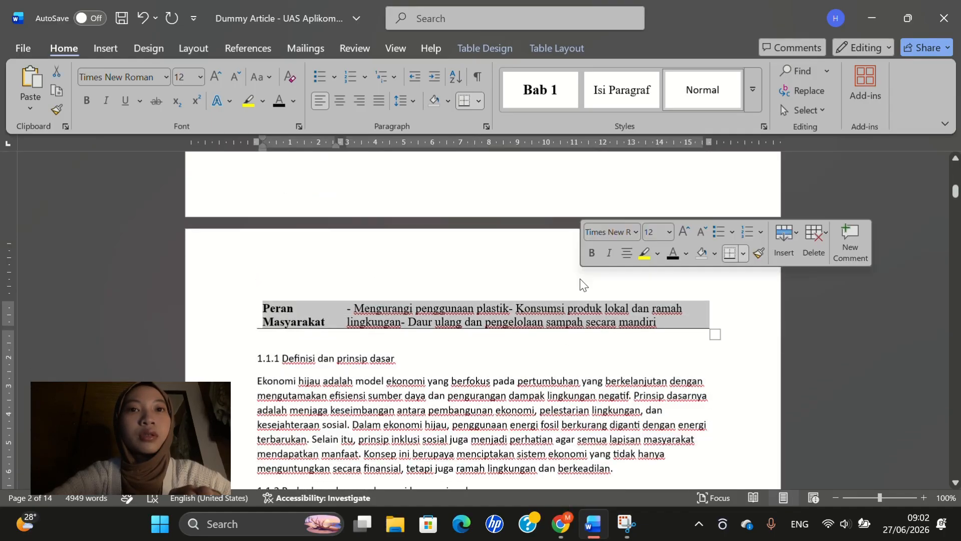
key("ctrl+c")
scroll(580, 279, "up", 9)
left_click(405, 353)
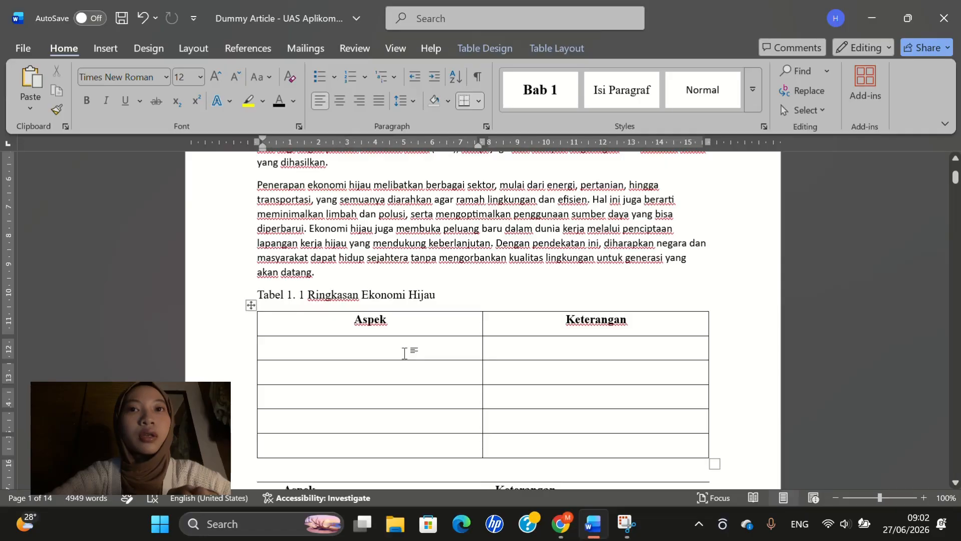
key("ctrl+v")
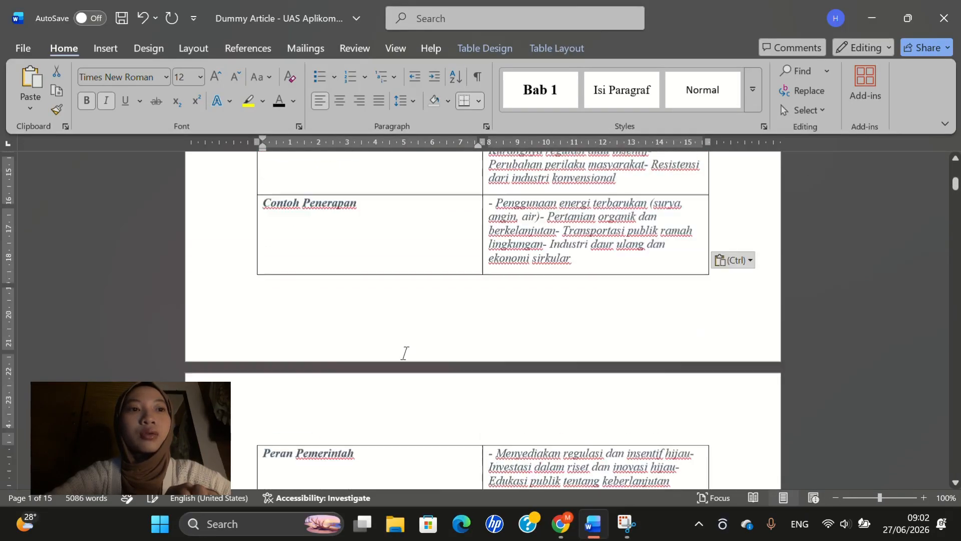
scroll(405, 353, "down", 2)
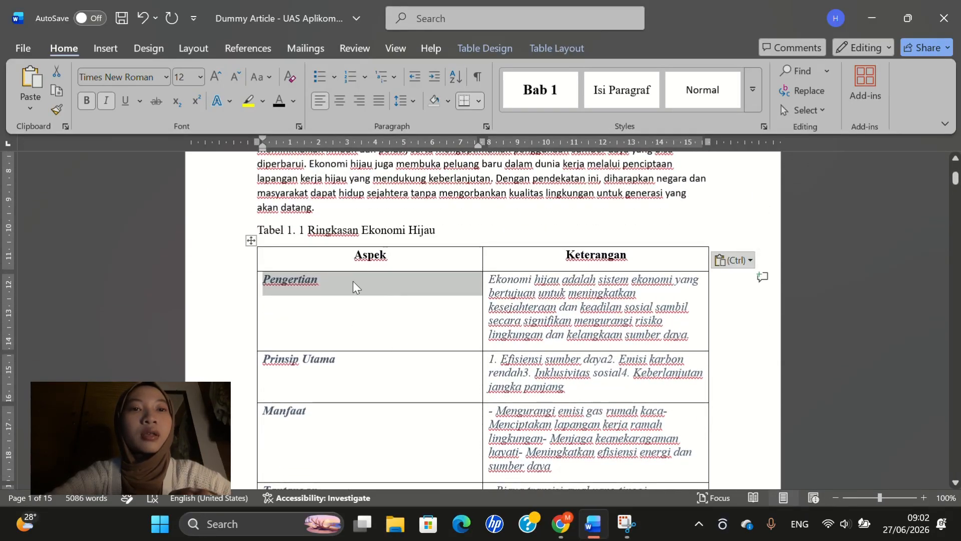
Step: Remove all vertical borders and the inner horizontal borders from the new table's body rows, keeping the top and bottom lines
left_click(297, 256)
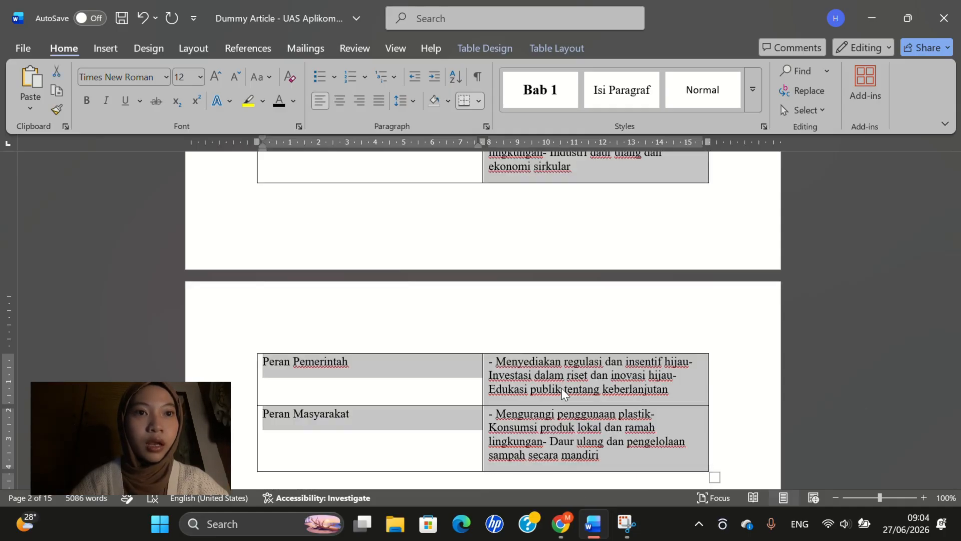
right_click(560, 388)
left_click(618, 352)
left_click(512, 370)
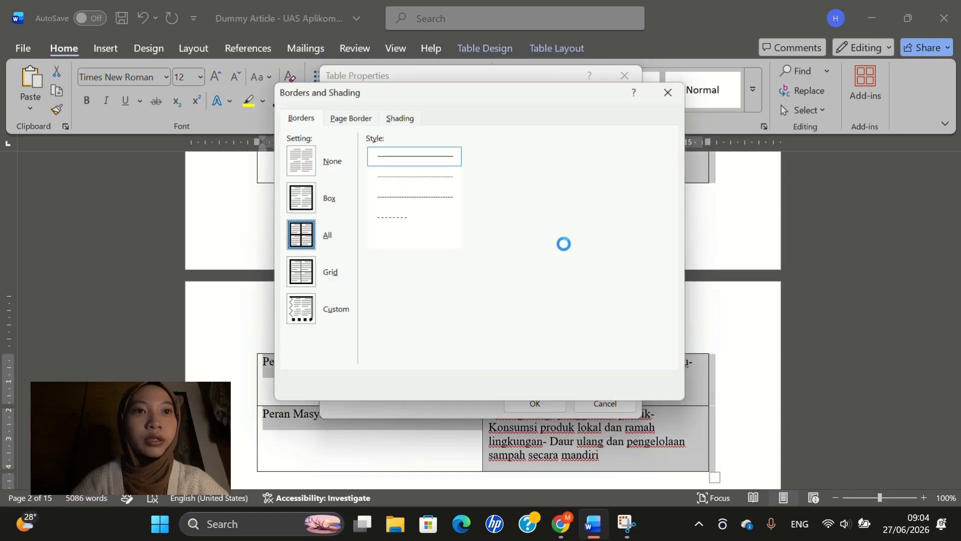
left_click(591, 297)
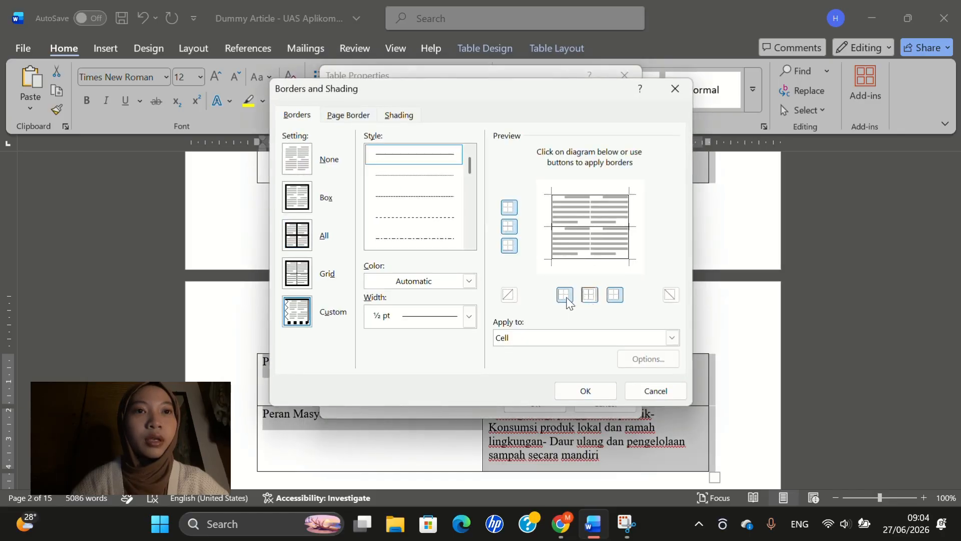
left_click(567, 299)
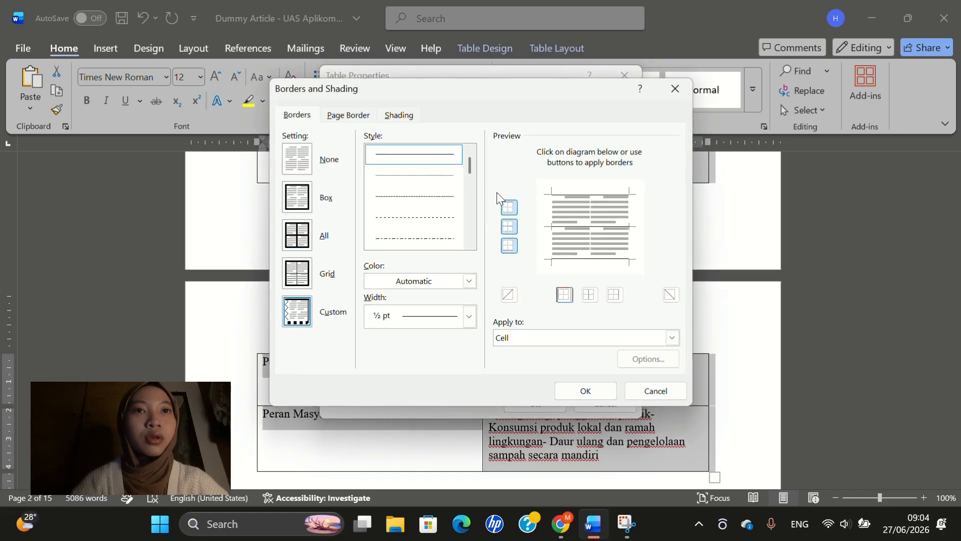
left_click(509, 226)
left_click(586, 391)
left_click(581, 403)
scroll(574, 347, "up", 10)
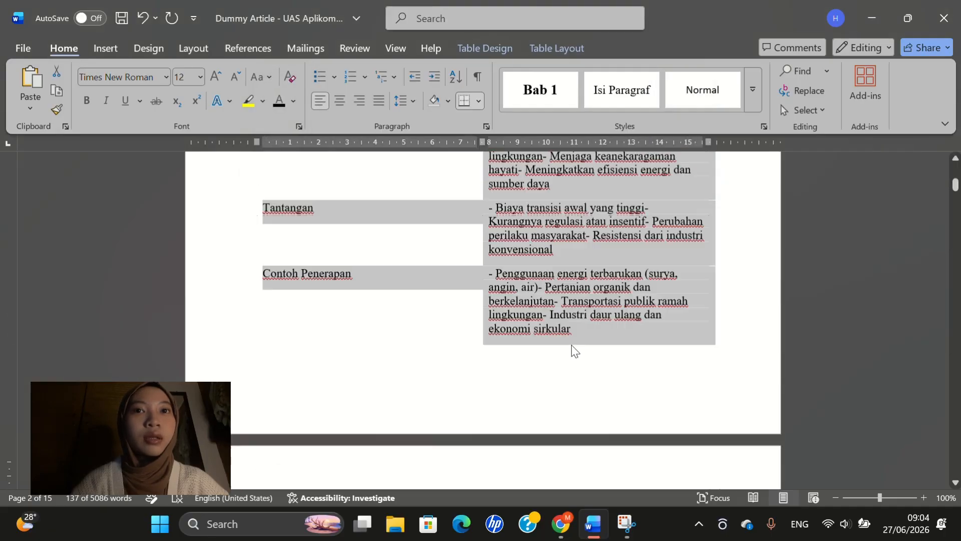
scroll(572, 344, "down", 4)
scroll(572, 344, "up", 3)
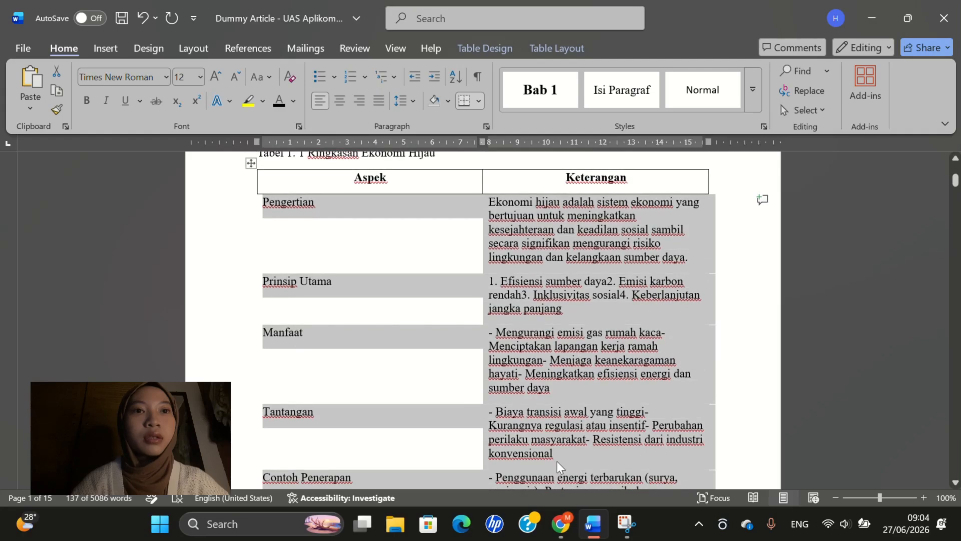
Step: Remove the left, right and inner vertical borders from the header row, keeping its top and bottom lines
left_click_drag(414, 263, 525, 261)
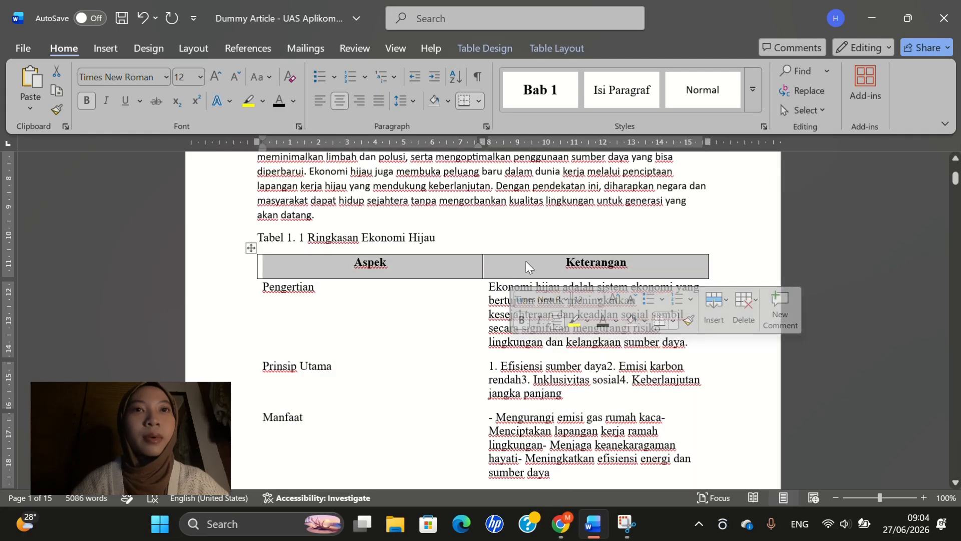
right_click(542, 272)
left_click(606, 468)
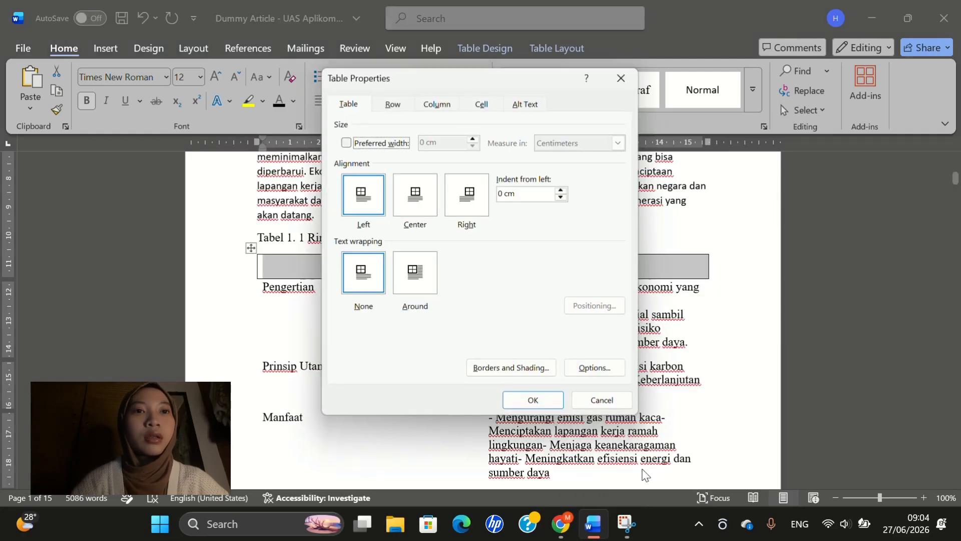
left_click(510, 369)
left_click(590, 295)
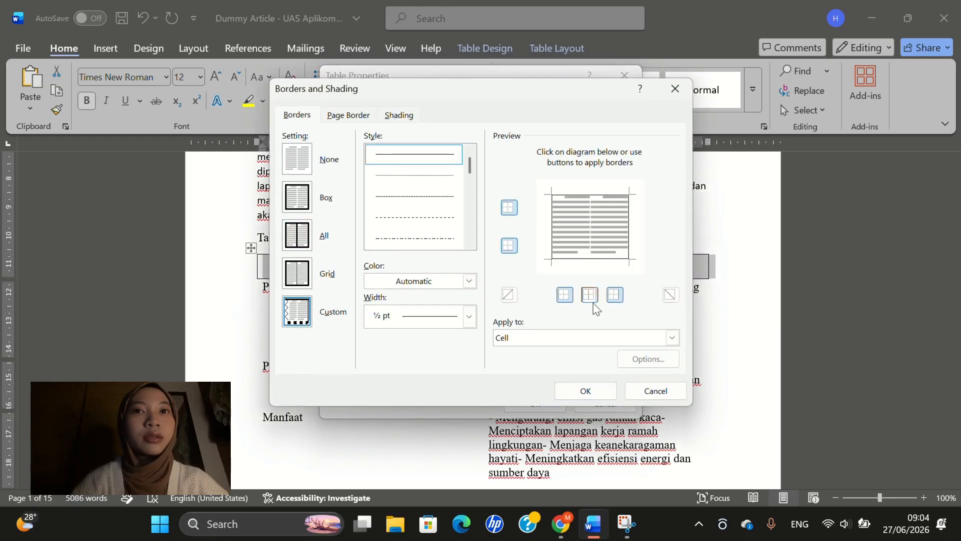
left_click(614, 295)
left_click(566, 297)
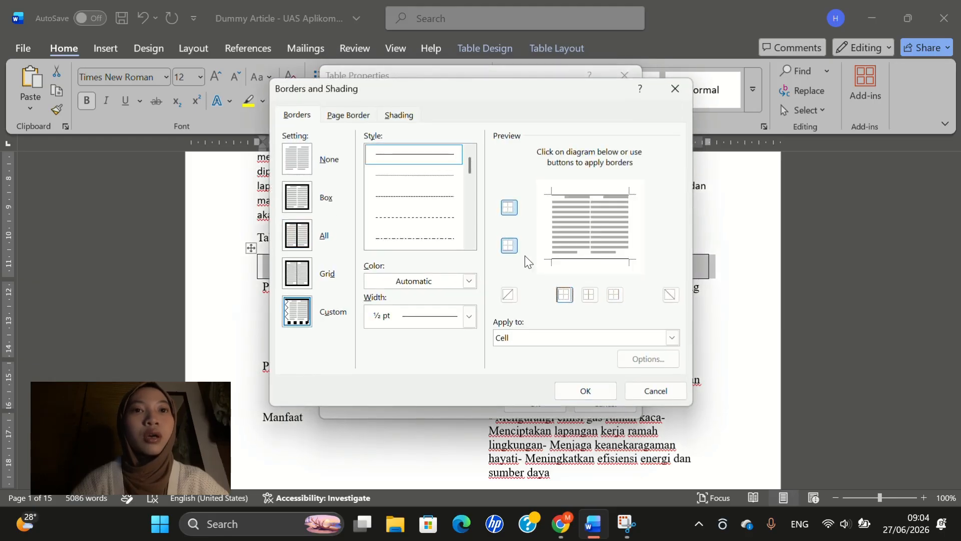
left_click(582, 397)
left_click(563, 404)
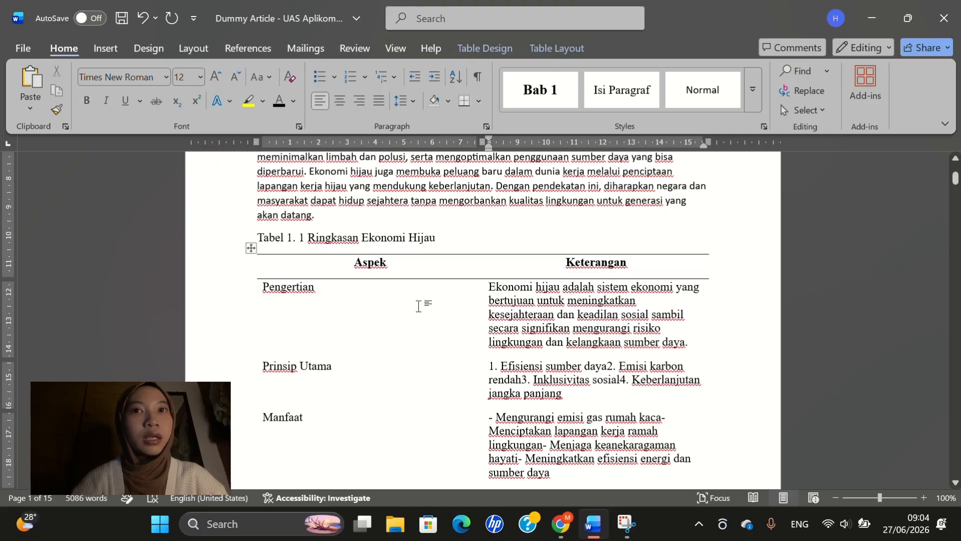
scroll(418, 306, "down", 10)
scroll(419, 305, "up", 8)
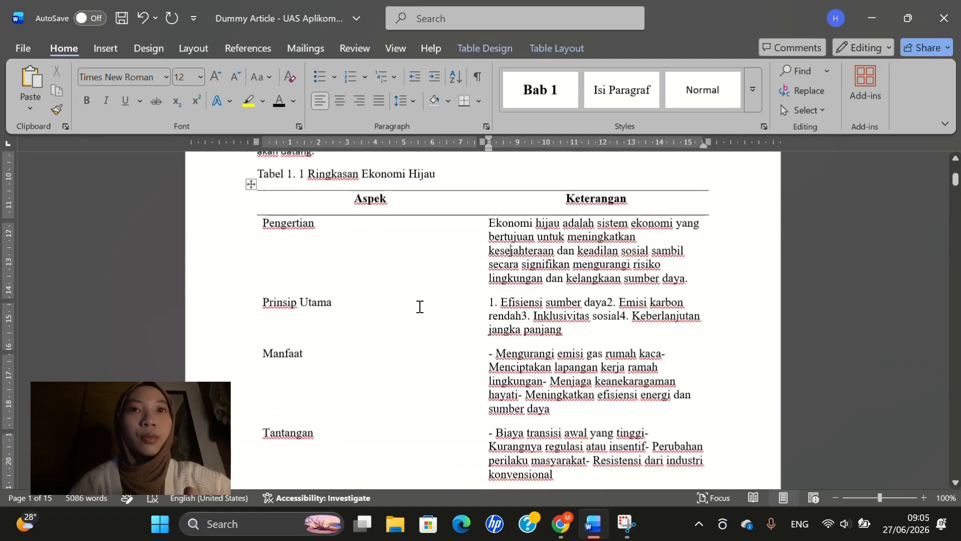
scroll(420, 306, "up", 2)
Step: Insert the image Picture1 from the Downloads folder on the empty line above the caption "Gambar 1. 1 Ilustrasi Ekonomi Hijau"
scroll(419, 306, "down", 10)
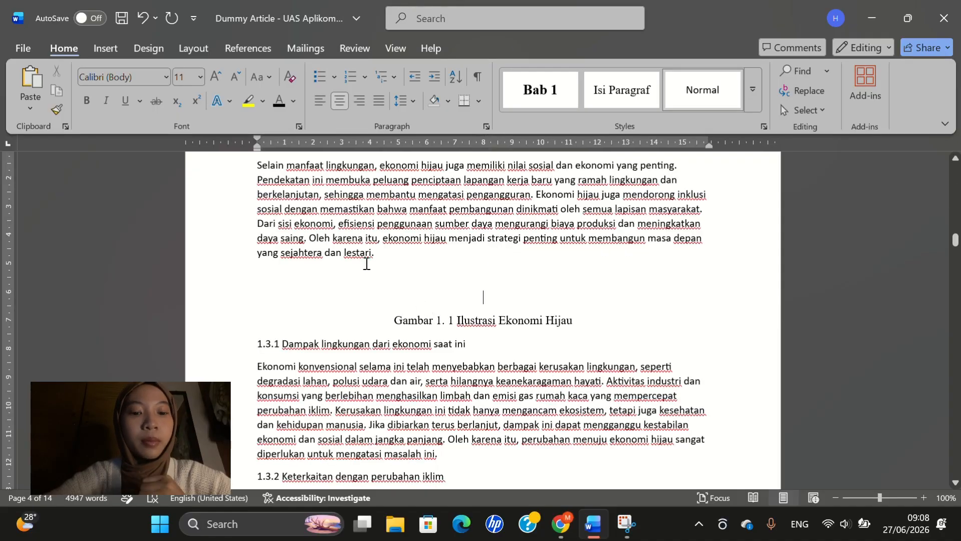
left_click(372, 271)
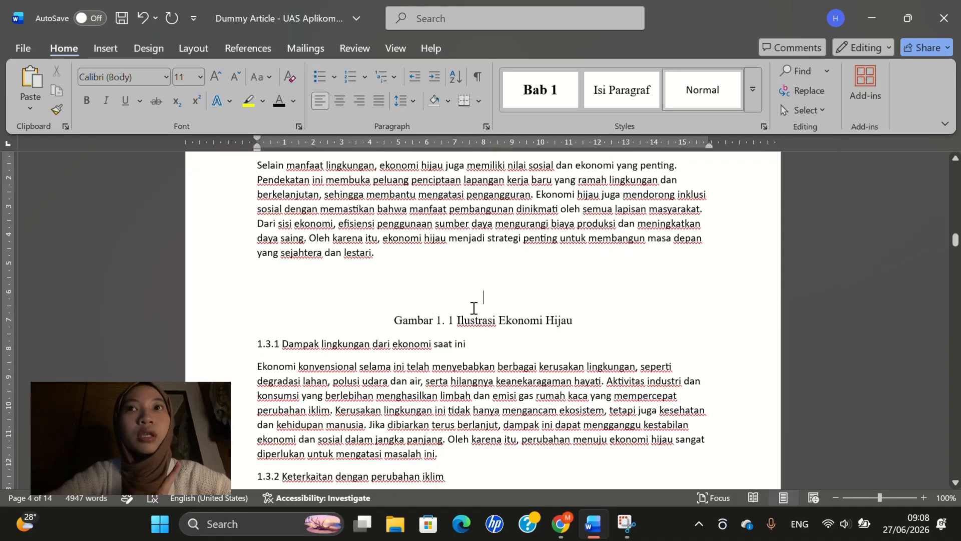
left_click(103, 50)
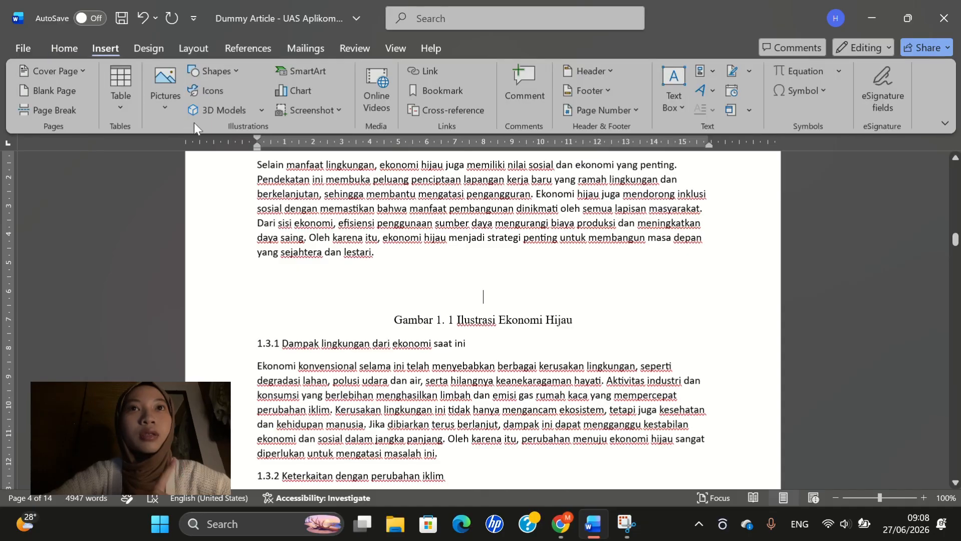
left_click(149, 94)
left_click(194, 161)
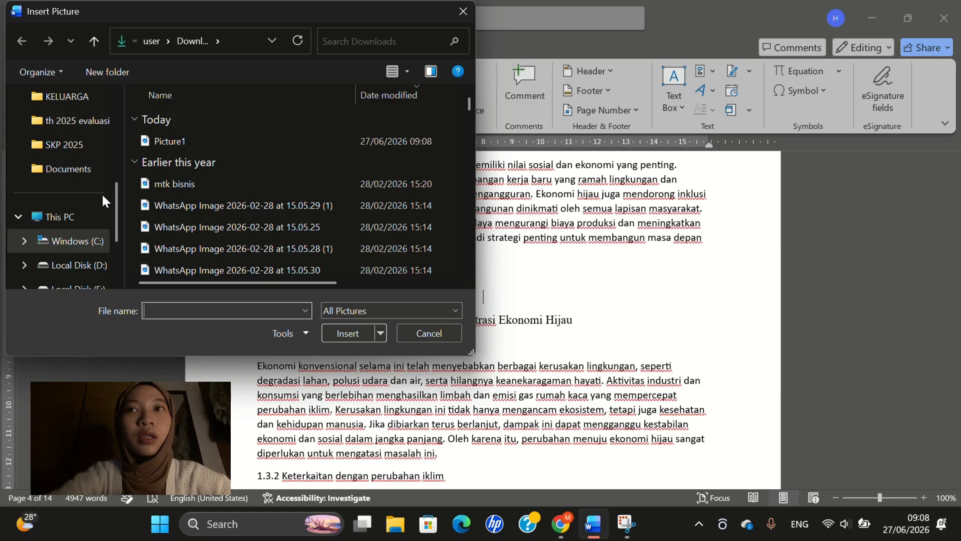
left_click(170, 142)
left_click(356, 333)
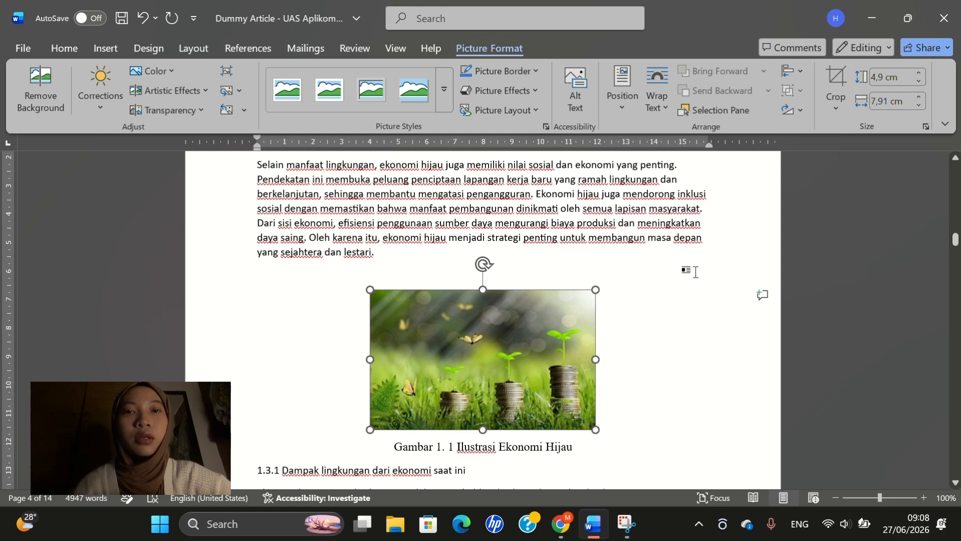
scroll(695, 272, "down", 2)
scroll(696, 272, "up", 1)
left_click(429, 252)
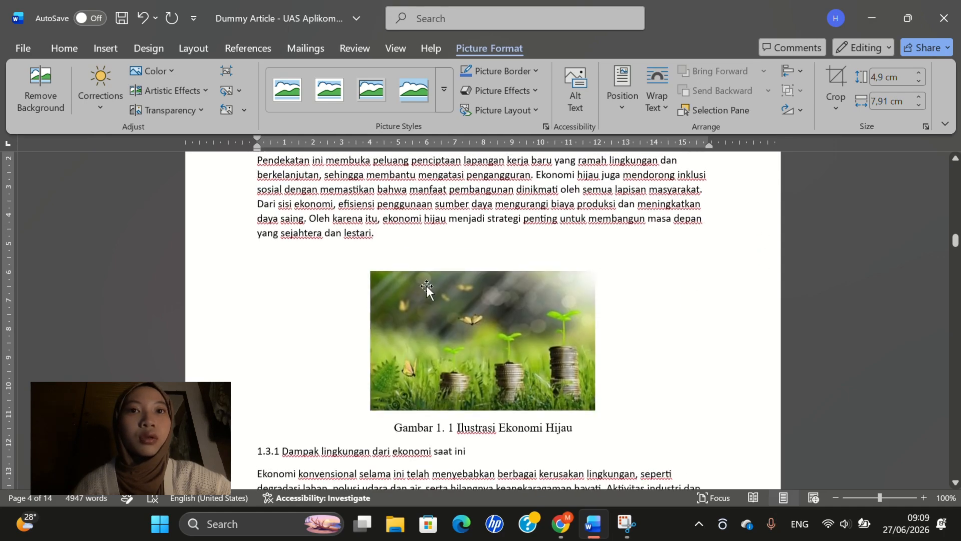
key("BackSpace")
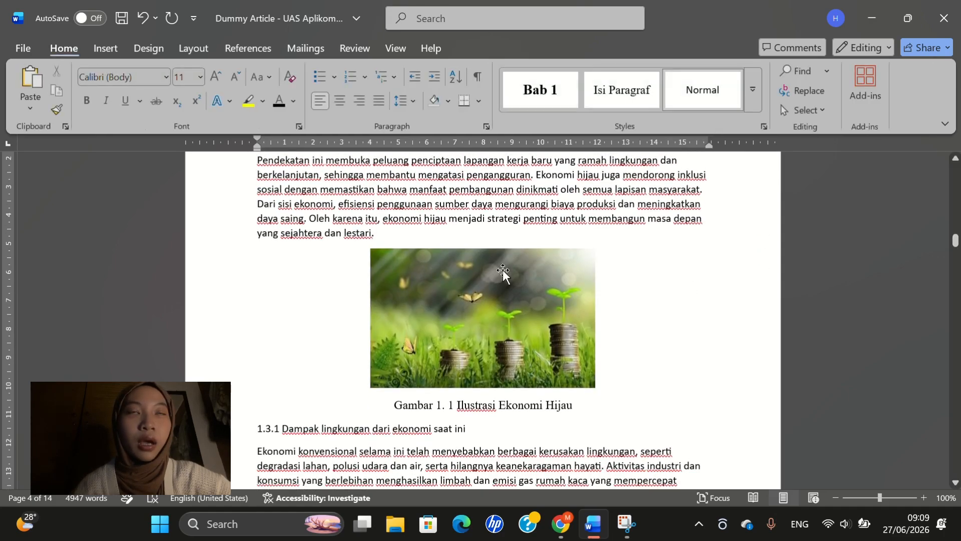
key("Return")
scroll(545, 311, "down", 1)
scroll(544, 311, "up", 1)
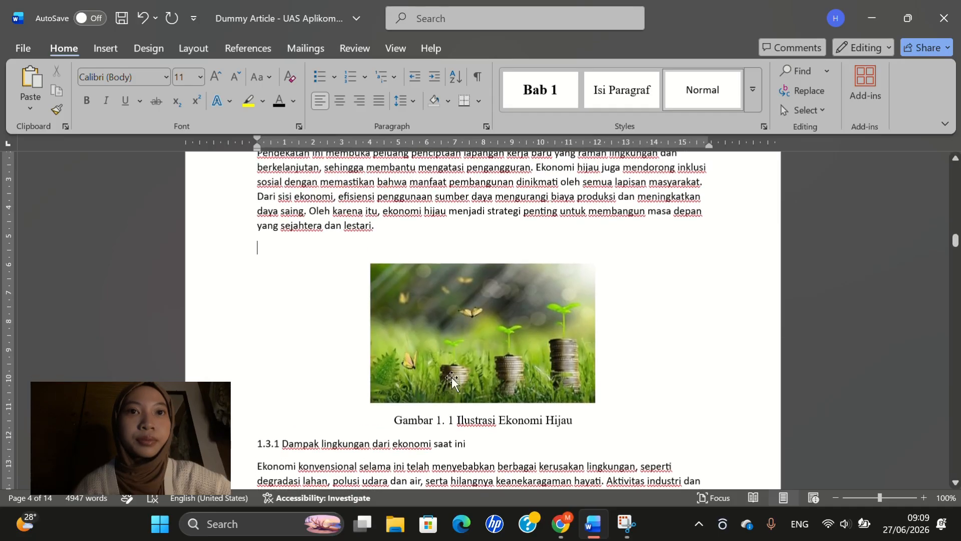
Step: Start a caption on the empty line below the coins picture and create the new caption label "Gambar 1."
left_click(446, 422)
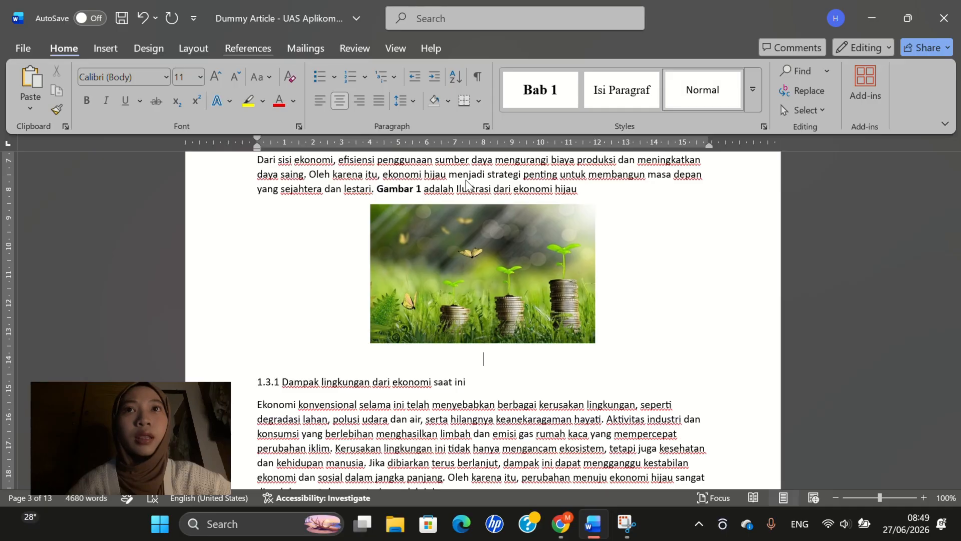
left_click(248, 48)
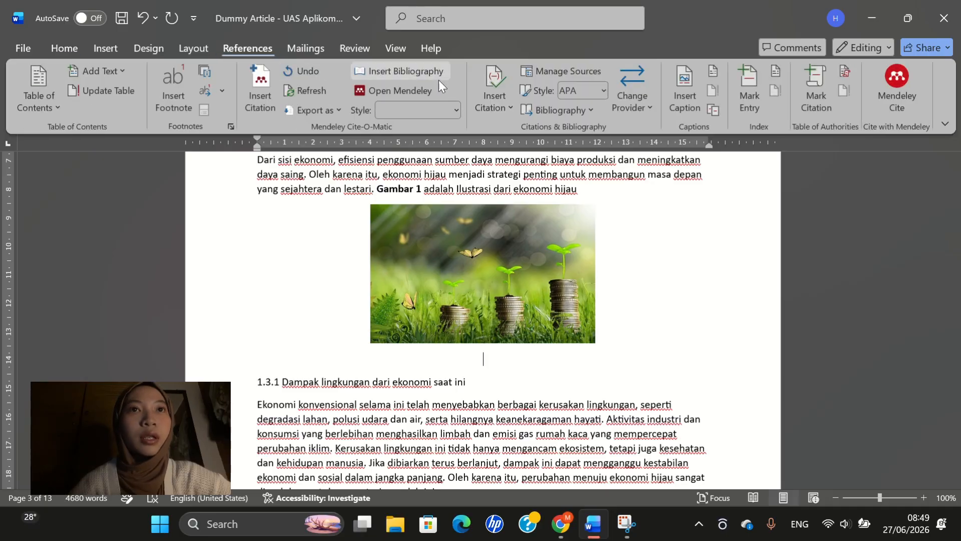
left_click(689, 104)
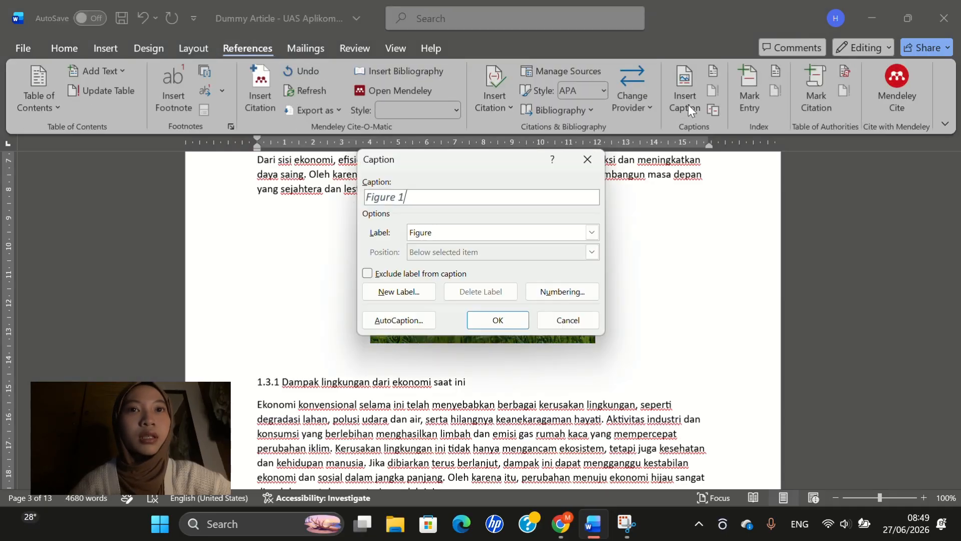
left_click(399, 292)
type("Gambar")
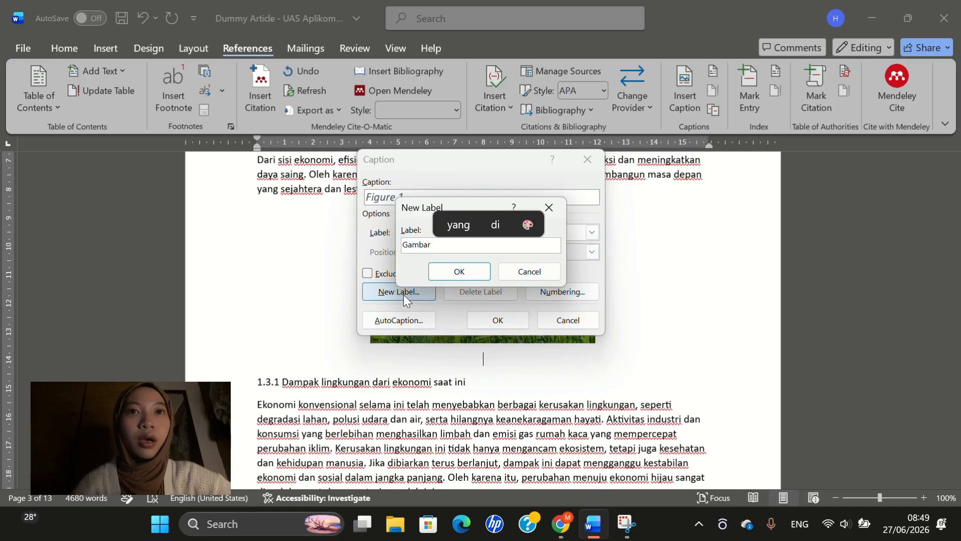
type(" 1.")
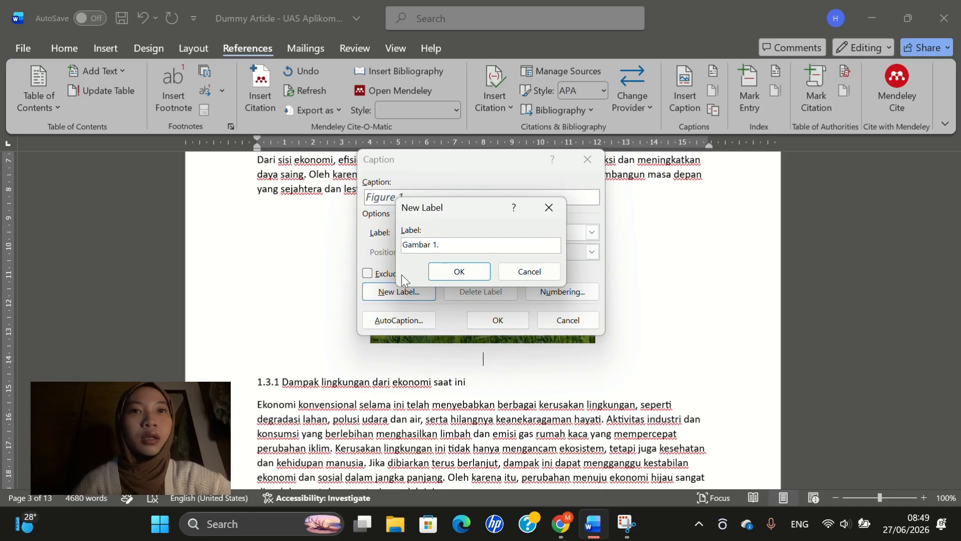
left_click(470, 278)
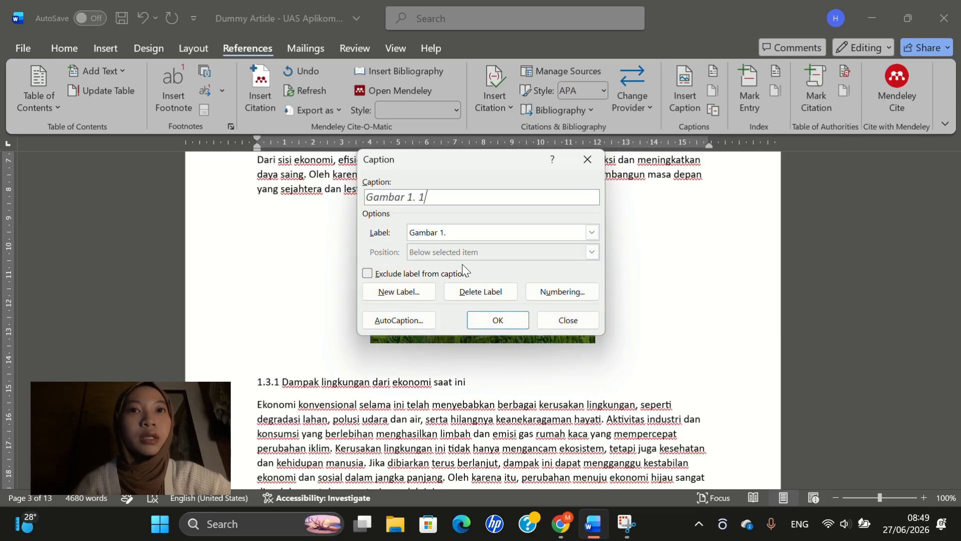
Step: Insert the caption with the label "Gambar 1." and complete it with the text "Ilustrasi Ekonomi Hijau"
left_click(592, 233)
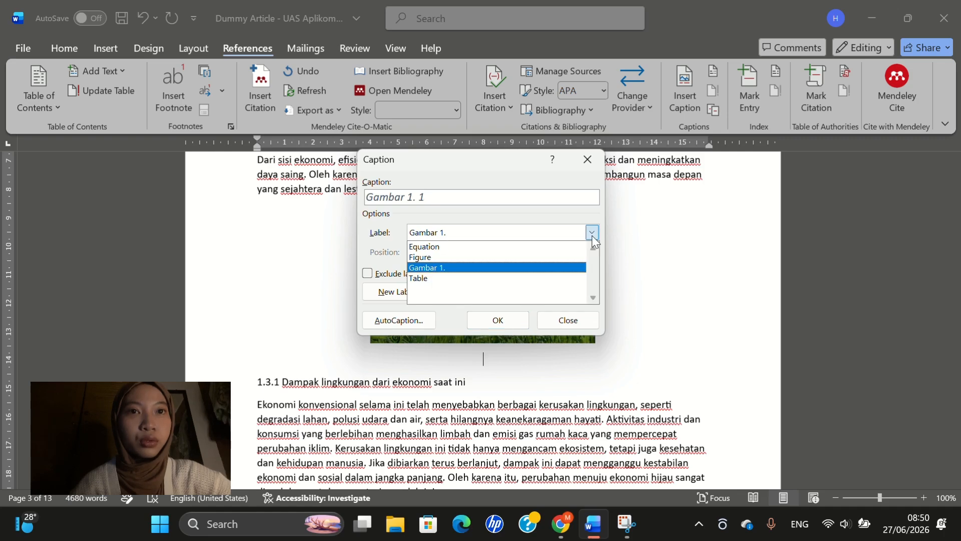
left_click(592, 236)
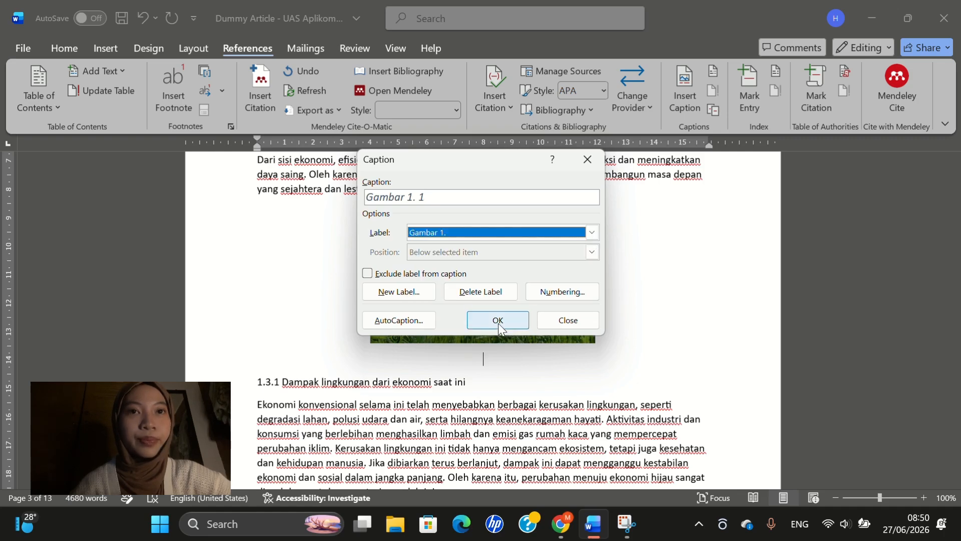
left_click(498, 320)
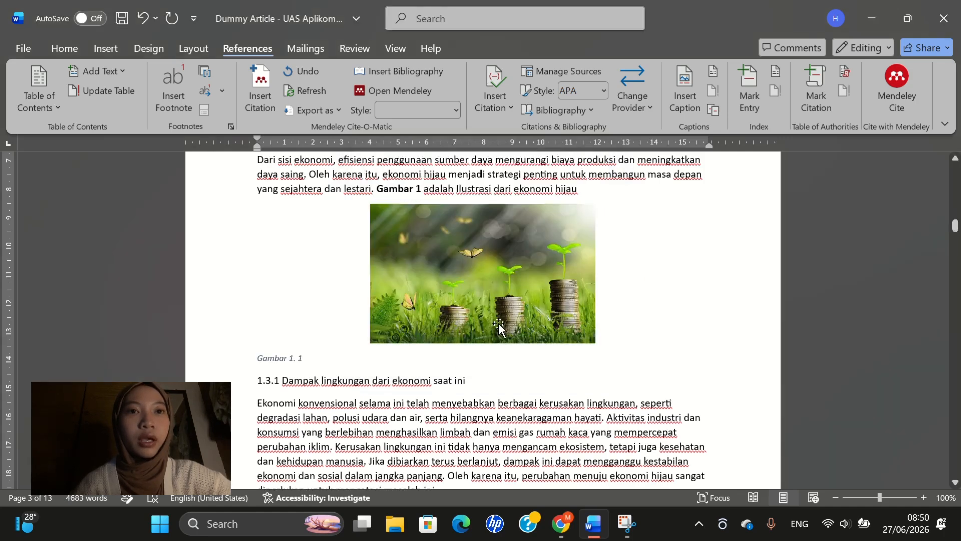
scroll(323, 376, "up", 1)
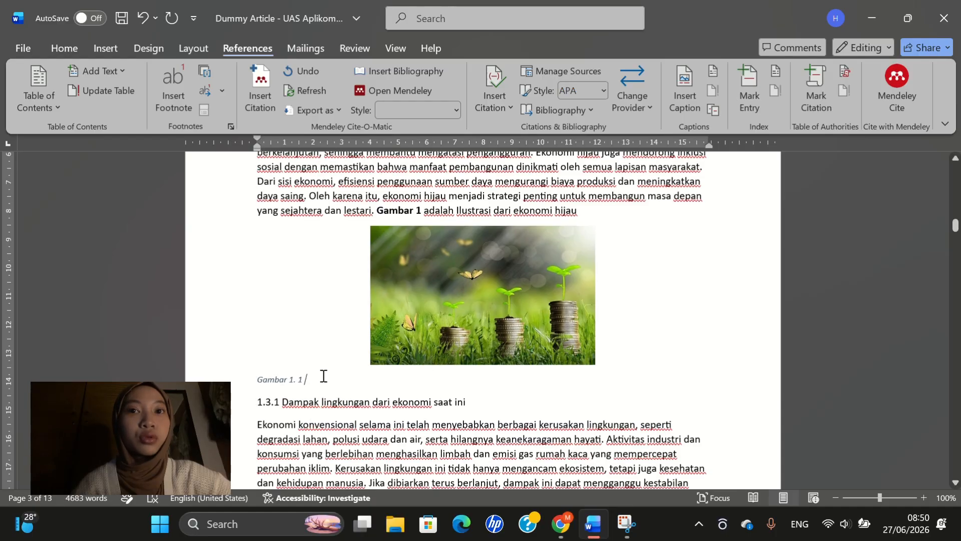
type("Ilustr")
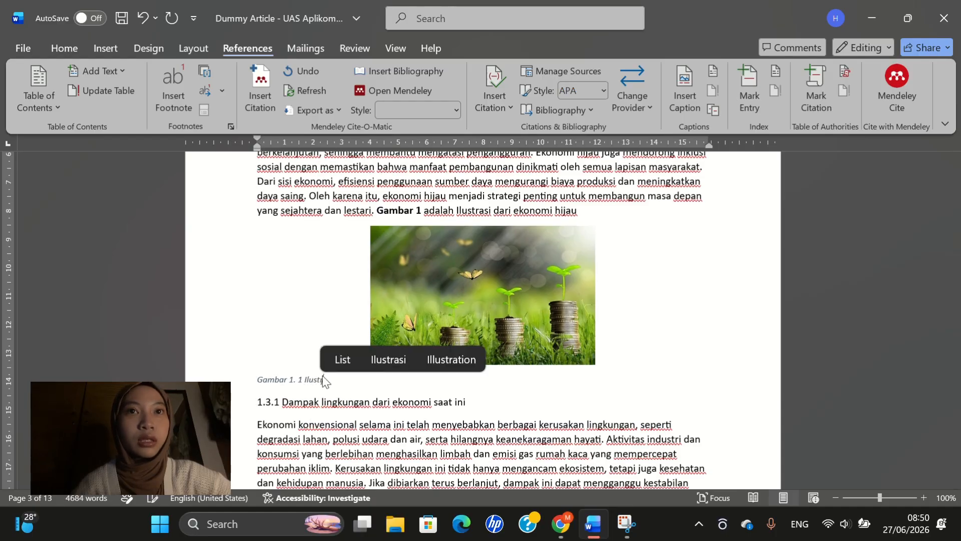
type("asi Ekon")
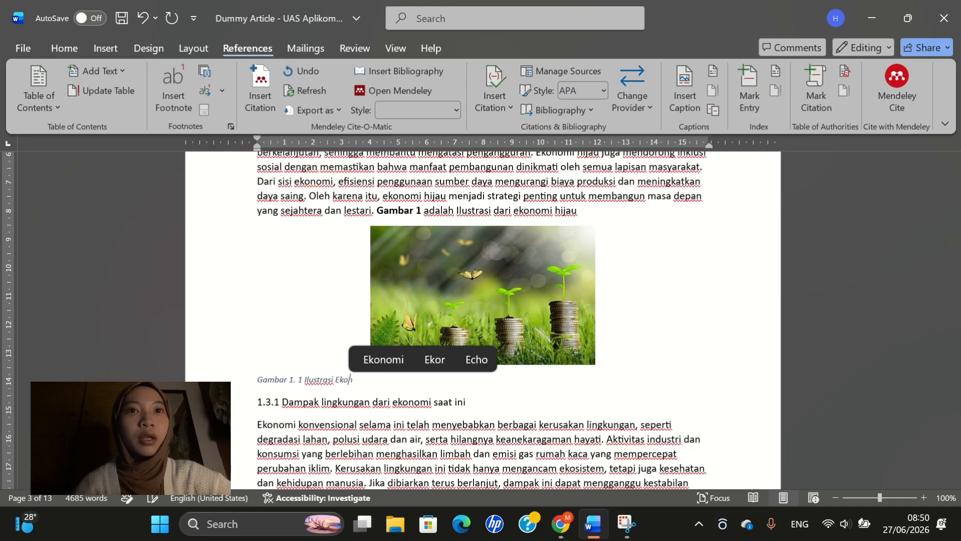
type("omi Hijau")
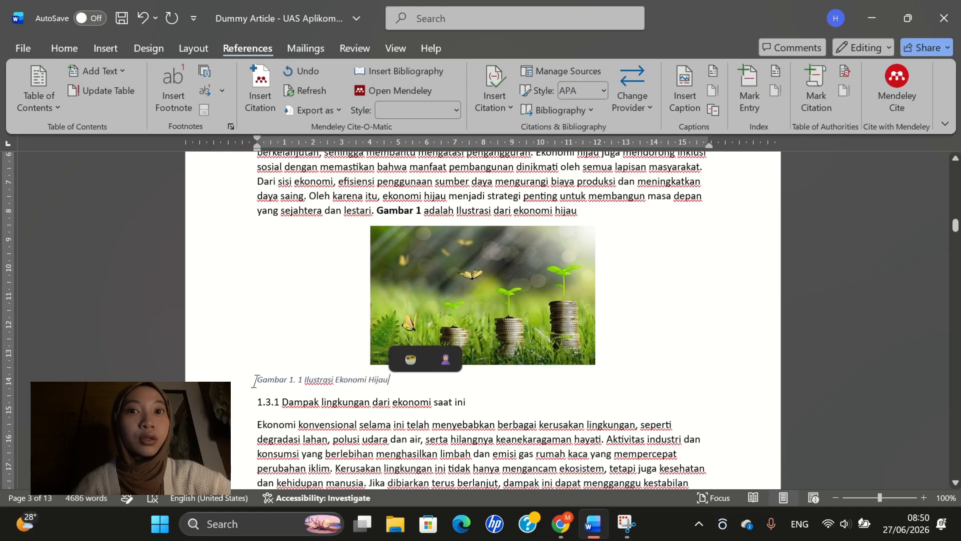
Step: Center the caption "Gambar 1. 1 Ilustrasi Ekonomi Hijau" under the picture and make its text black
left_click(105, 48)
left_click(64, 48)
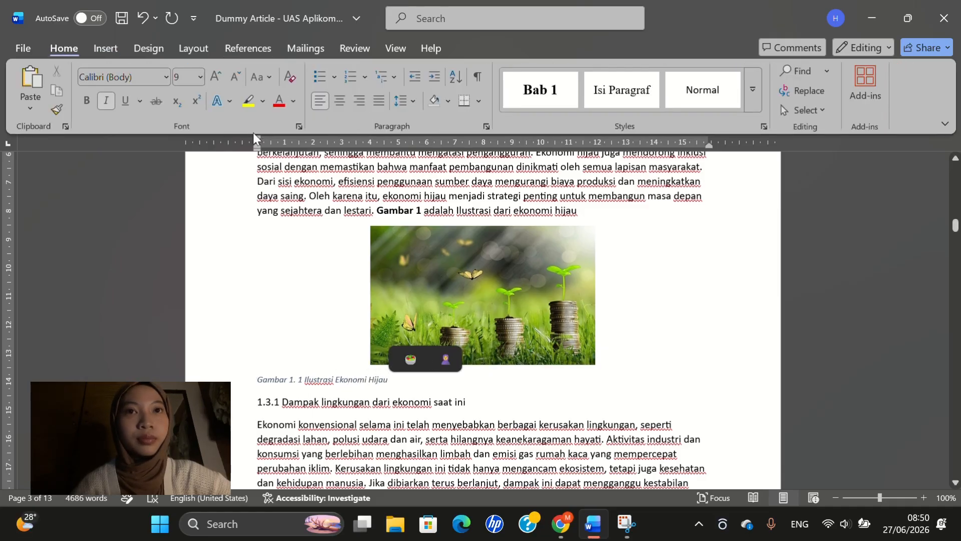
left_click(347, 99)
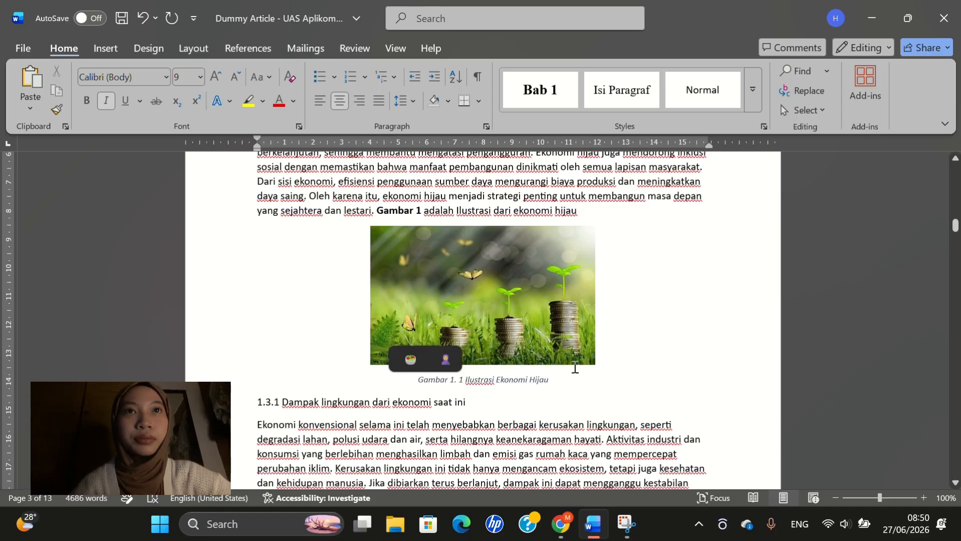
triple_click(421, 381)
left_click(459, 363)
left_click(479, 96)
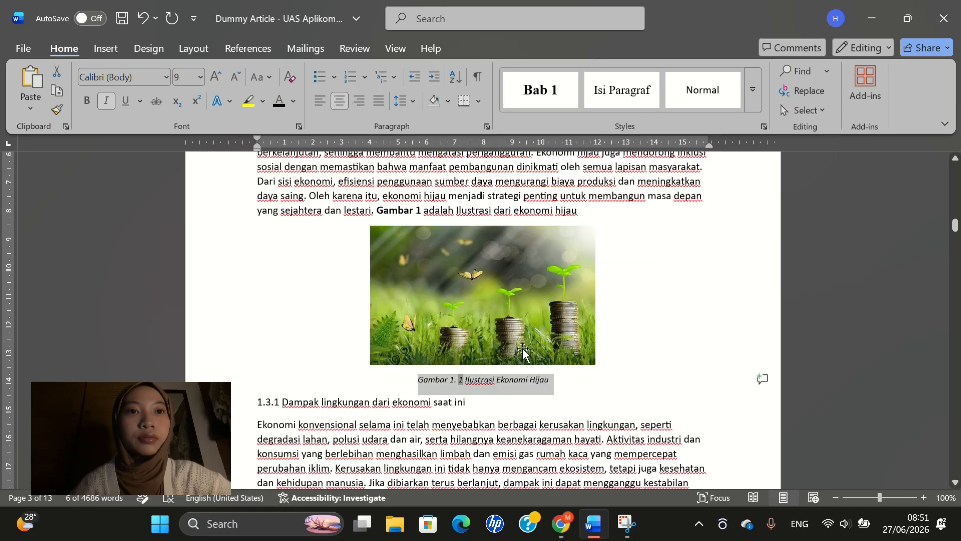
Step: Set the caption below the coins picture to Times New Roman, size 12, and remove its italics
left_click(200, 77)
left_click(187, 171)
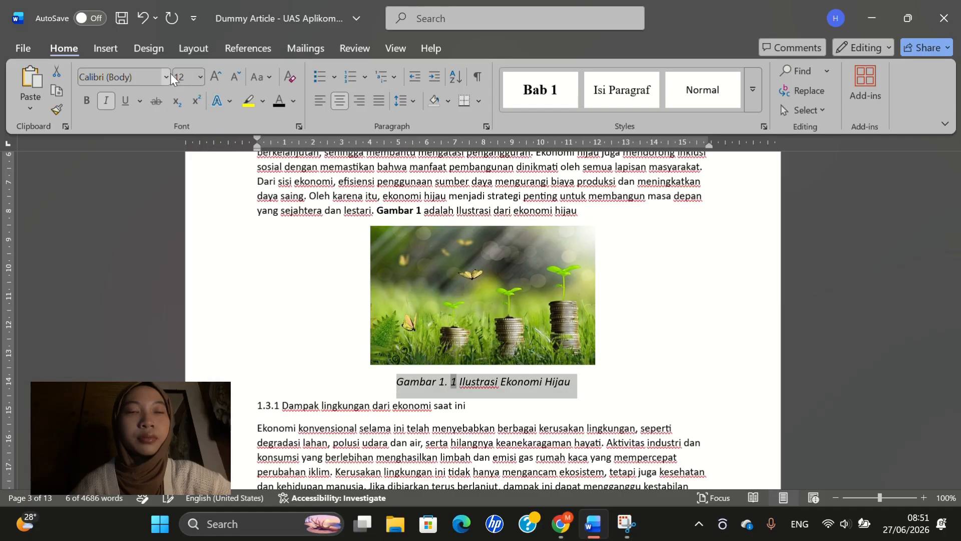
left_click(165, 76)
left_click(125, 123)
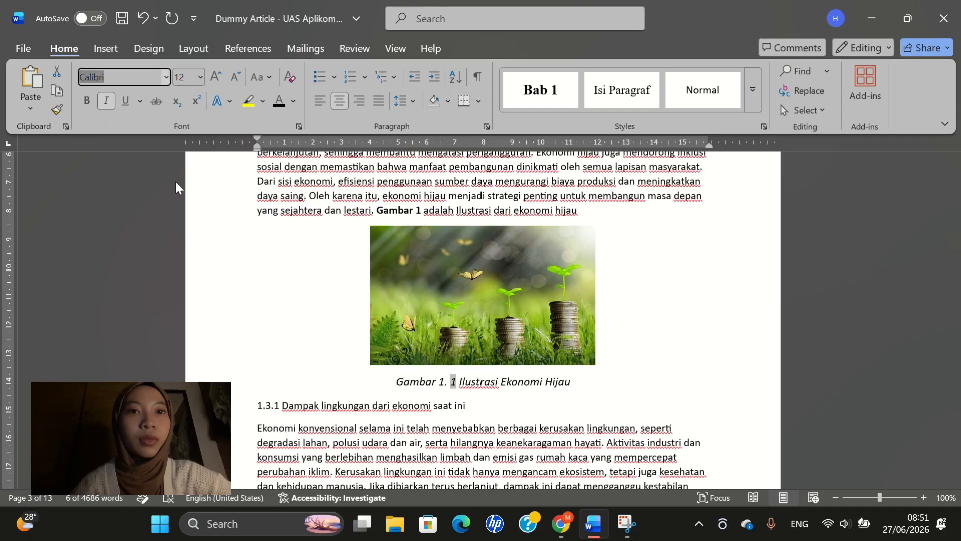
left_click(587, 379)
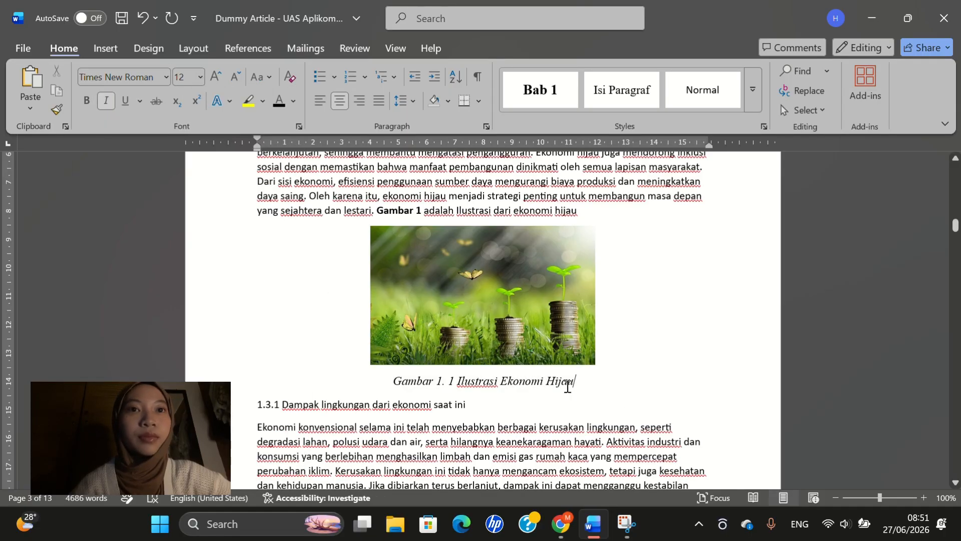
triple_click(569, 380)
left_click(109, 98)
left_click(607, 354)
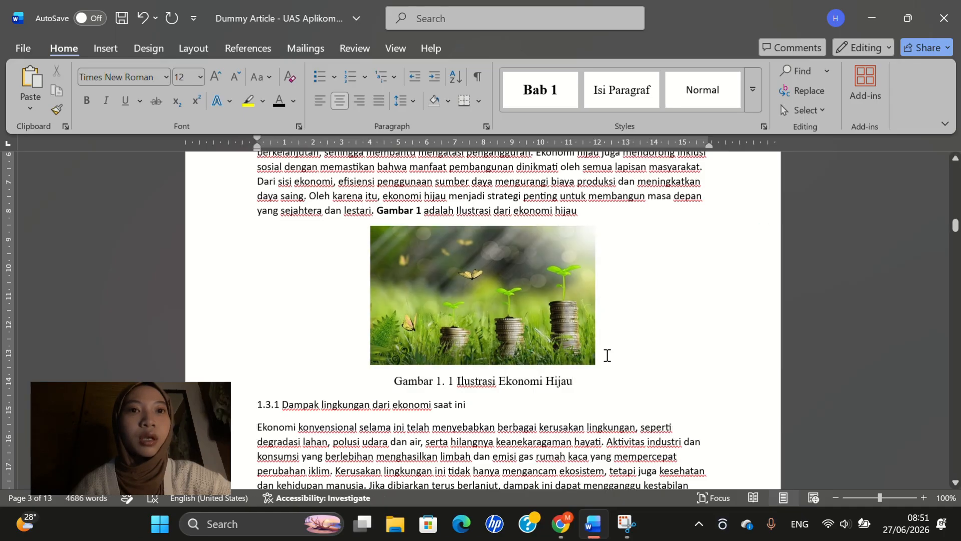
Step: Delete the sentence "Gambar 1 adalah Ilustrasi dari ekonomi hijau" from the end of the paragraph above the coins picture
scroll(601, 345, "up", 3)
left_click_drag(580, 341, 377, 341)
key("BackSpace")
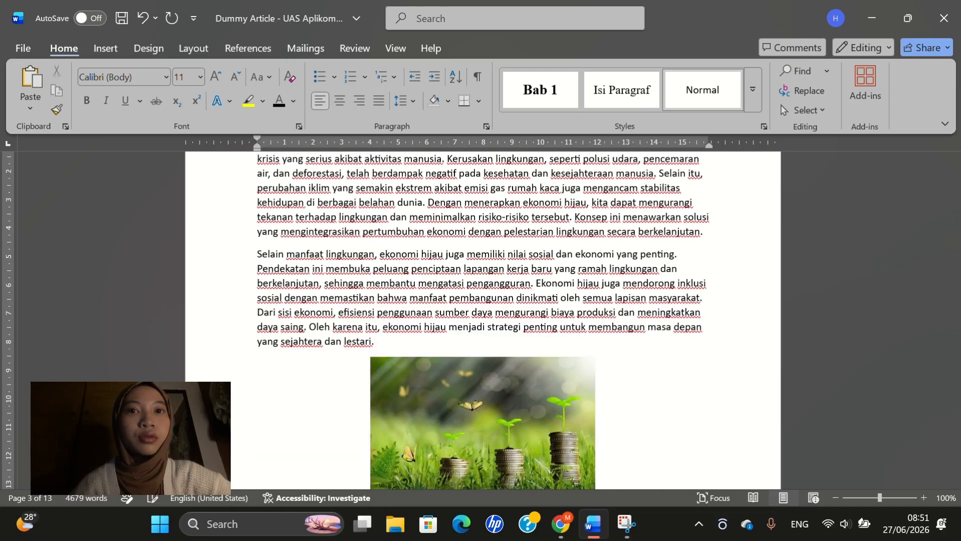
scroll(554, 273, "down", 3)
scroll(553, 273, "up", 15)
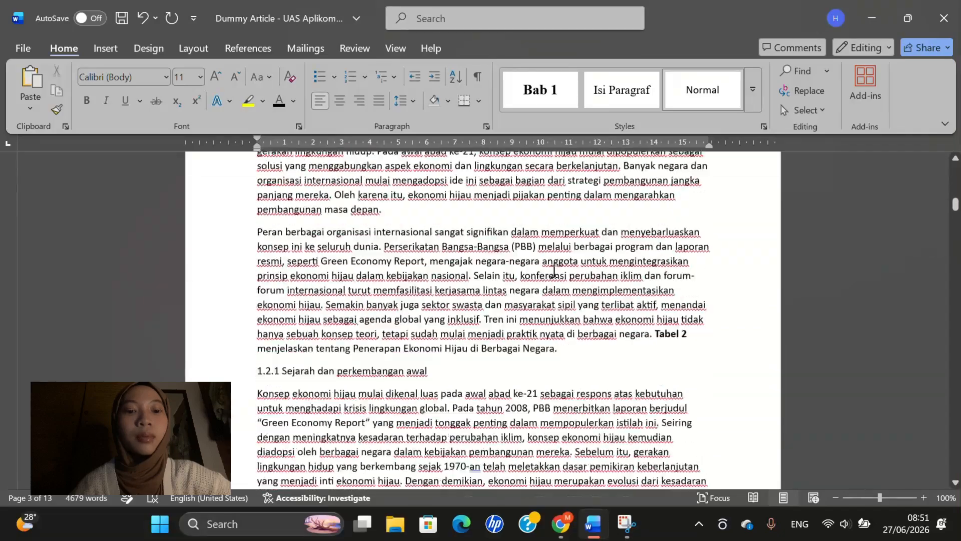
Step: Insert a caption with the label "Gambar 1." below the green buildings picture and add the text "Ilustrasi Green Economy"
left_click(688, 92)
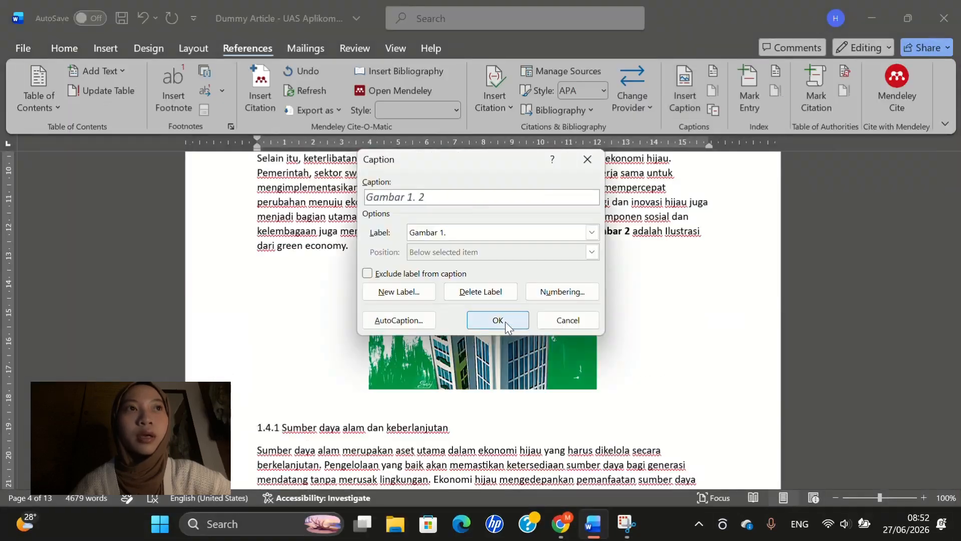
left_click(498, 321)
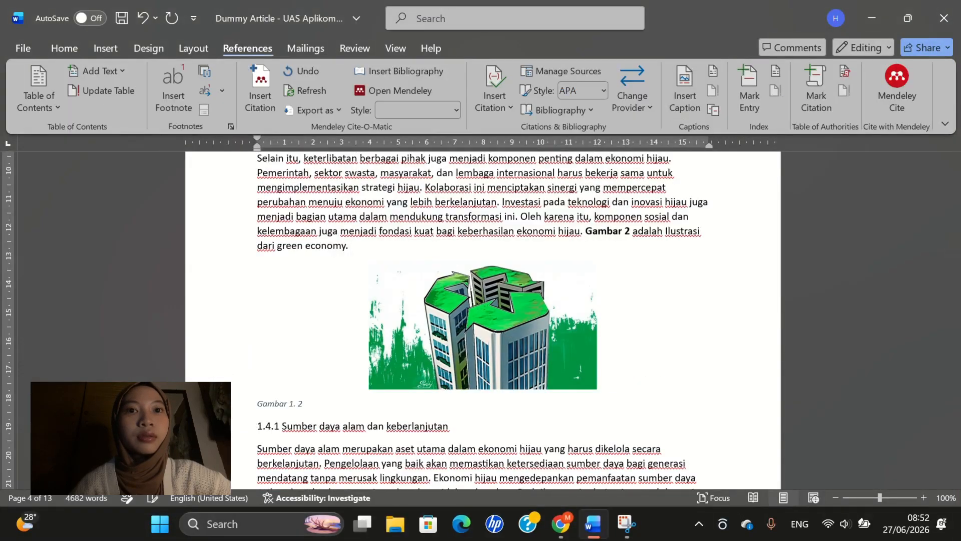
type("Ilustrasi")
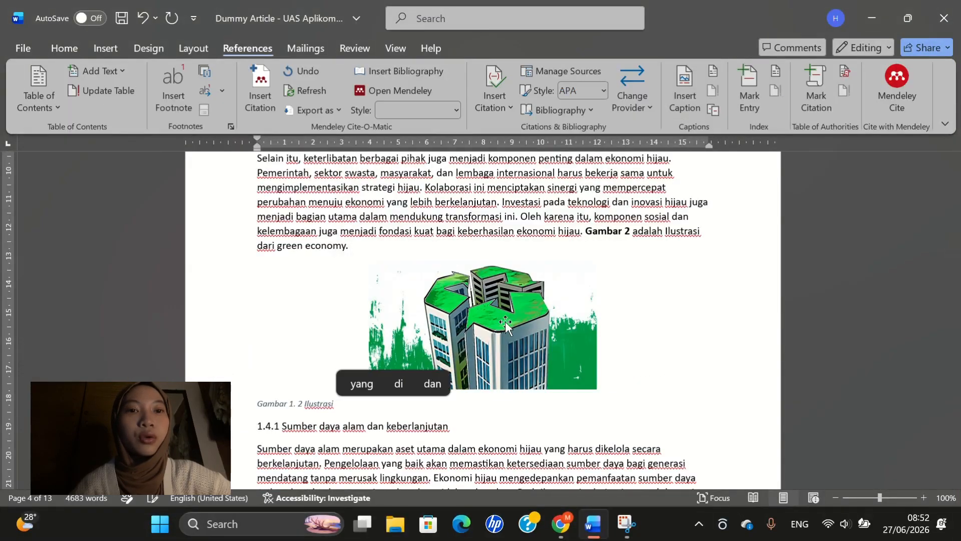
type(" Green Economy")
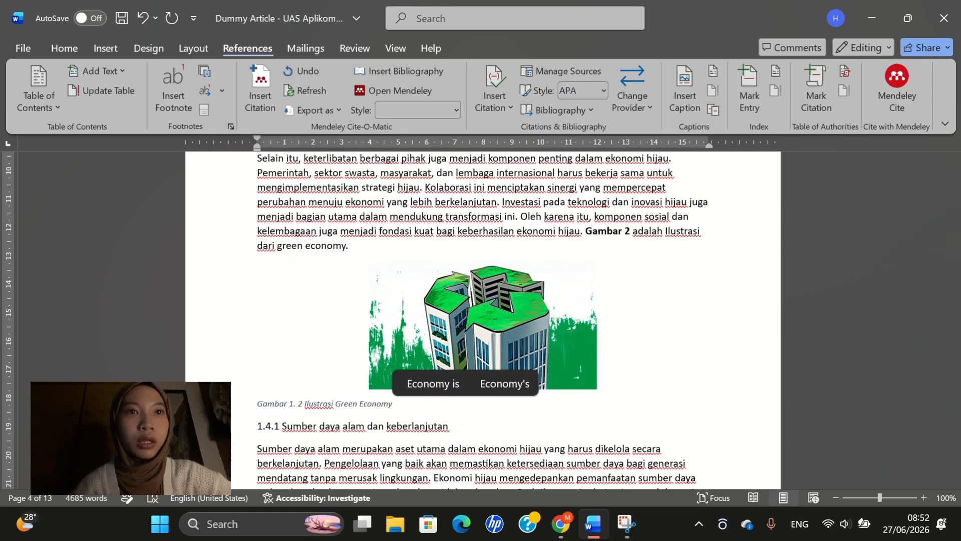
Step: Format the caption "Gambar 1. 2 Ilustrasi Green Economy" as centered, non-italic Times New Roman, size 12
left_click(242, 412)
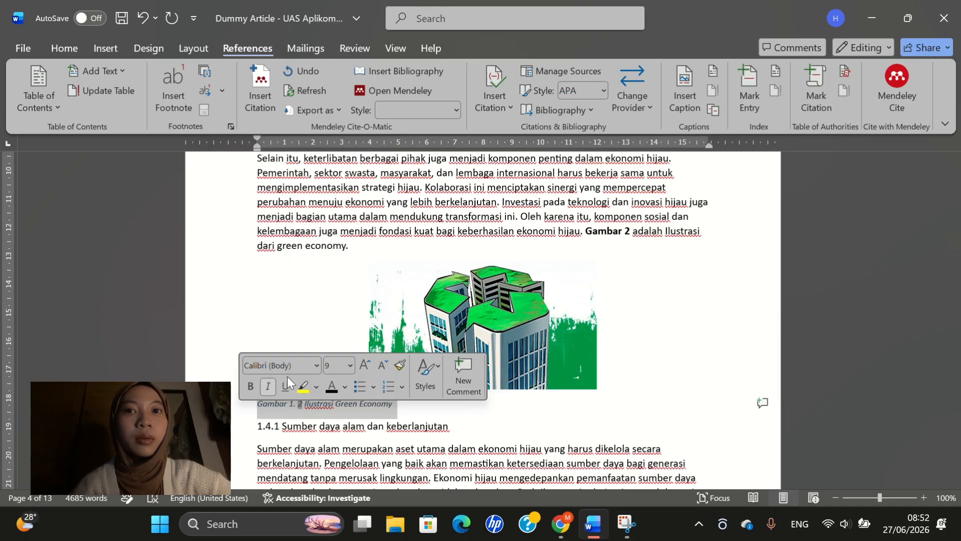
left_click(350, 365)
left_click(341, 139)
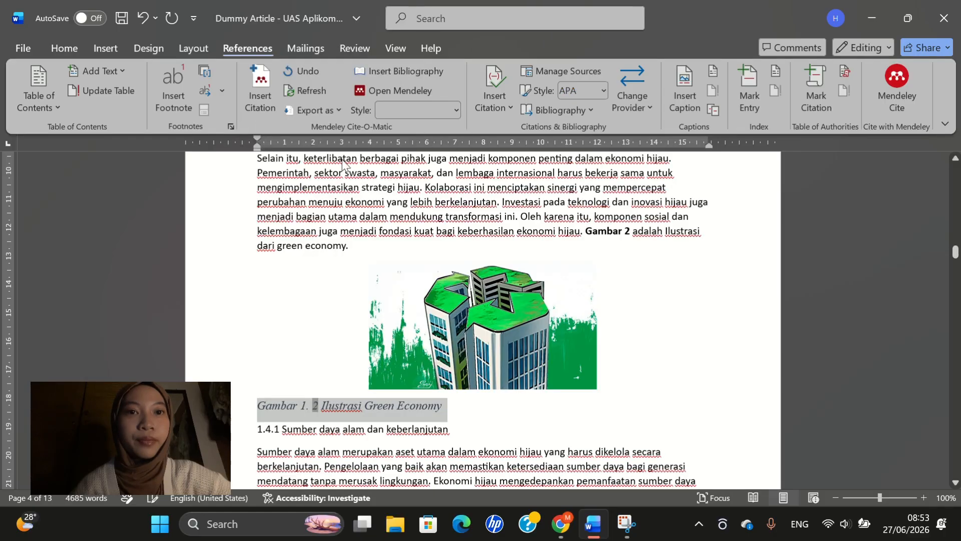
left_click(64, 48)
left_click(339, 101)
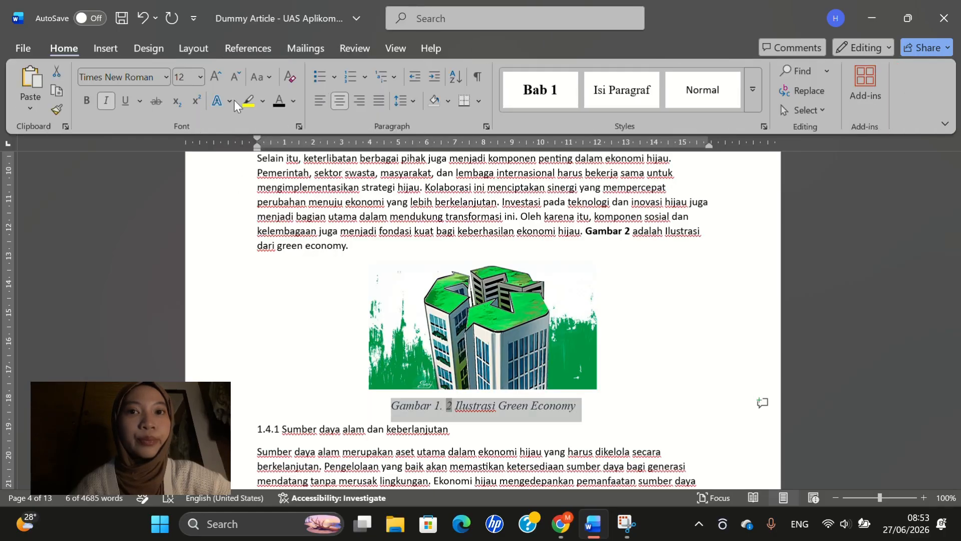
left_click(105, 101)
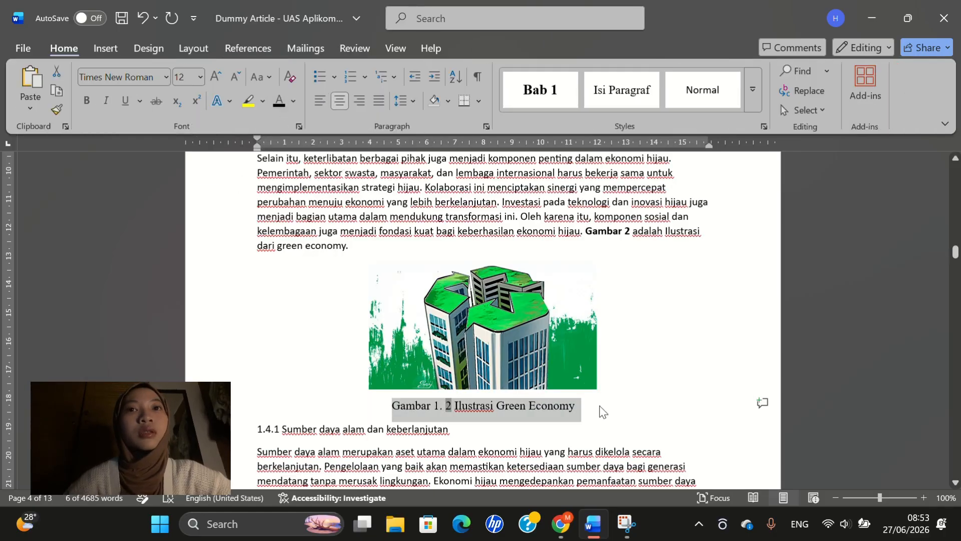
left_click(606, 369)
scroll(607, 370, "down", 3)
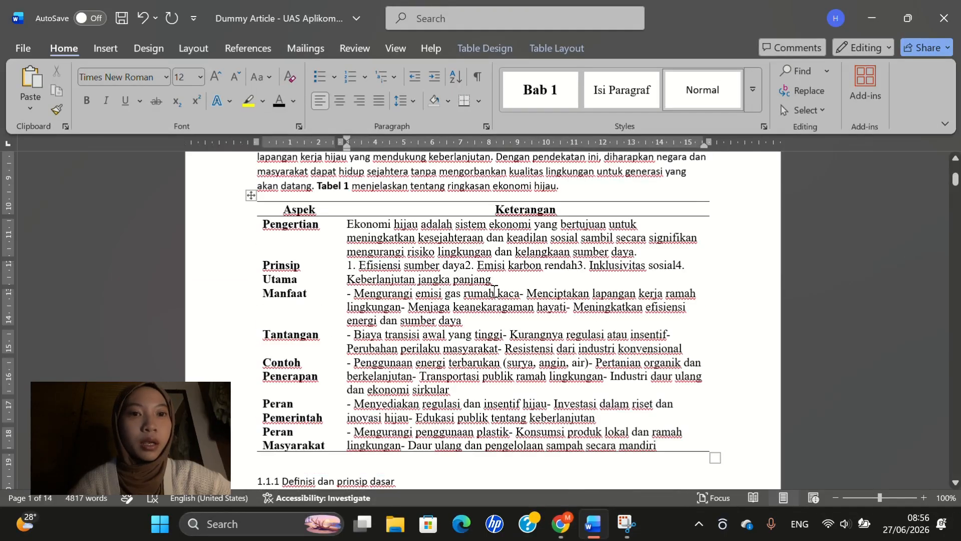
Step: Insert a caption with the new label "Tabel 1." on a new line above the Aspek/Keterangan table
left_click(579, 189)
key("Return")
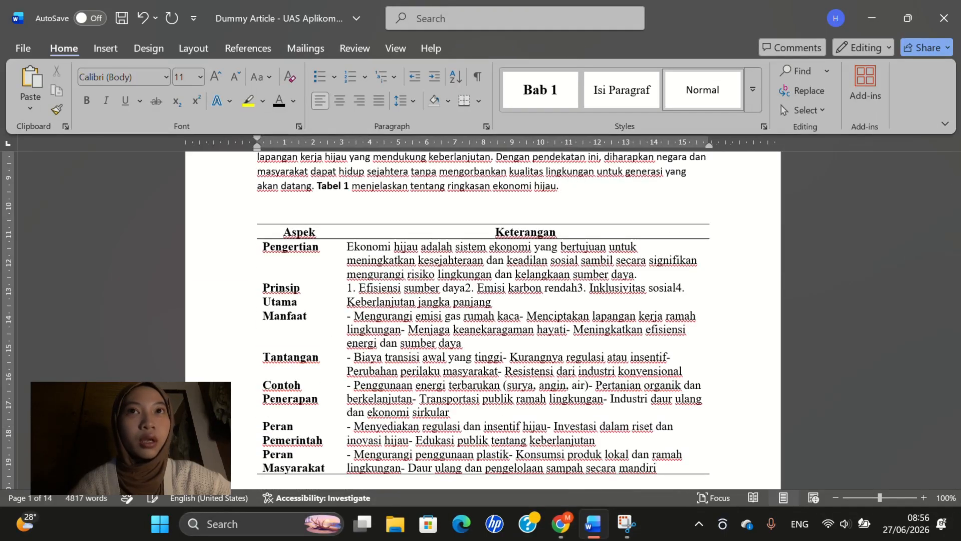
left_click(269, 47)
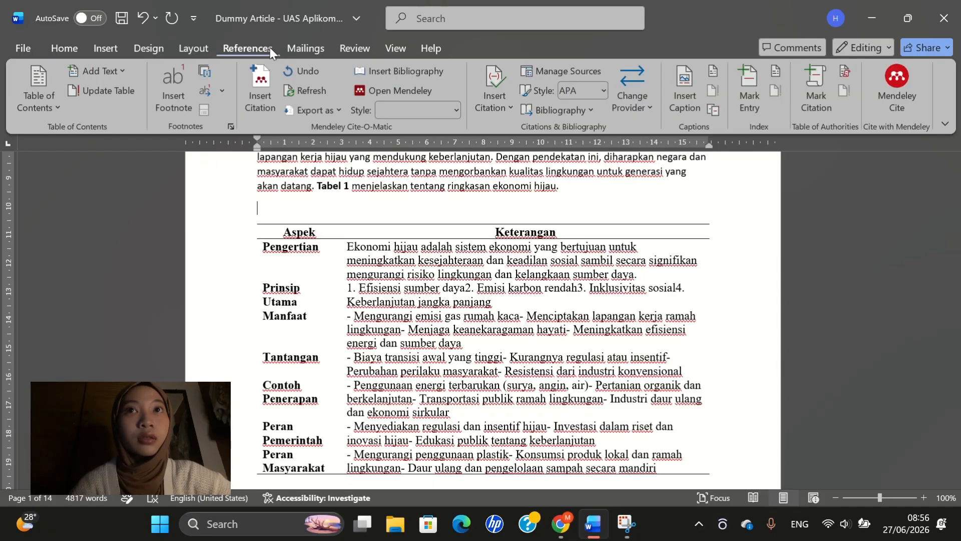
left_click(686, 101)
left_click(401, 297)
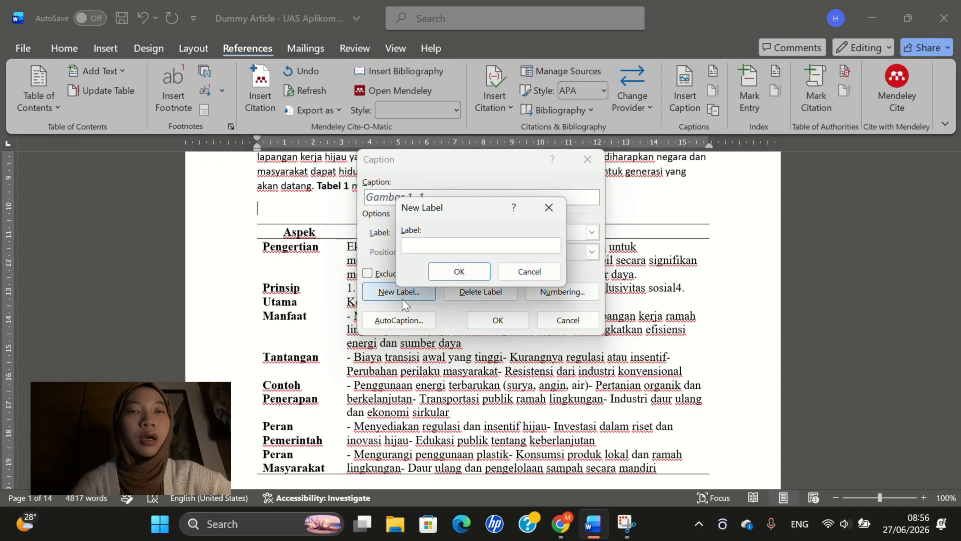
type("Tabel 1.")
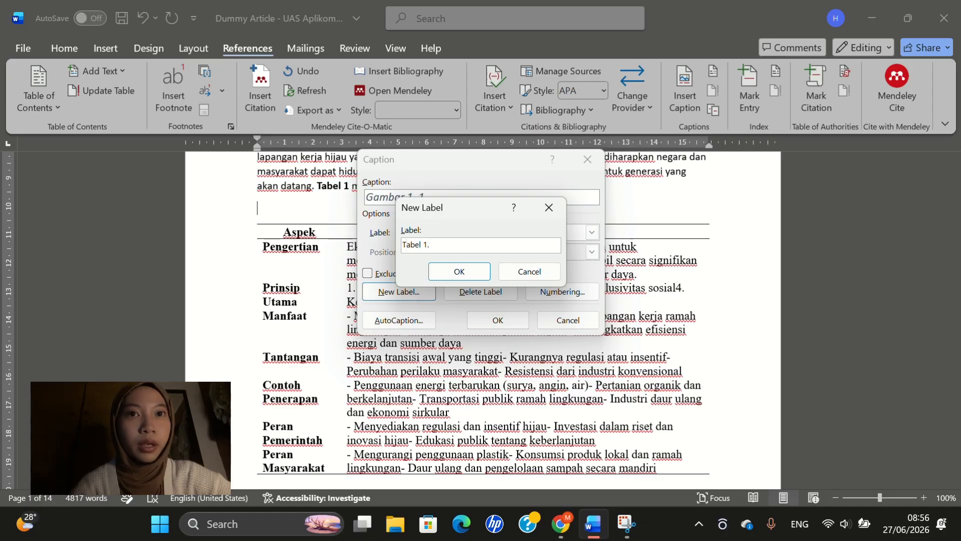
left_click(457, 270)
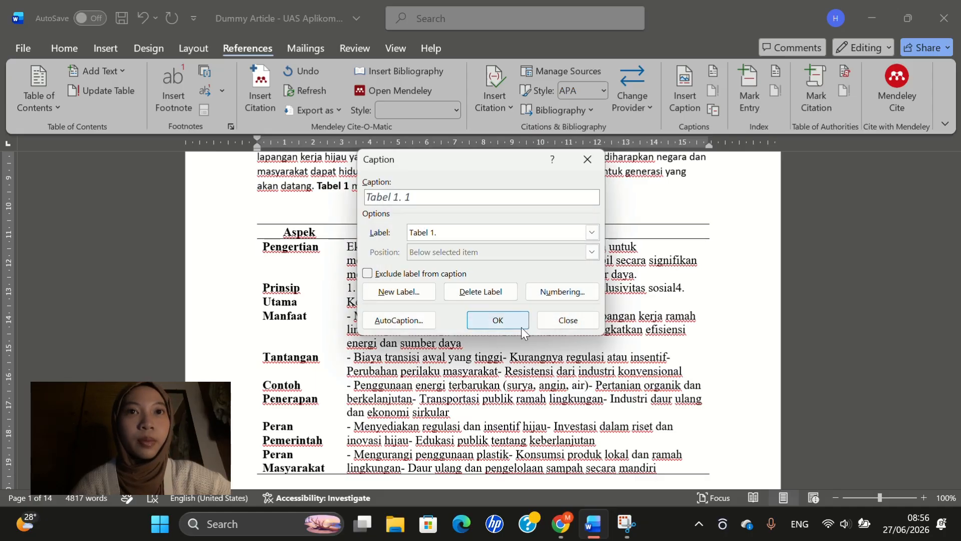
left_click(521, 320)
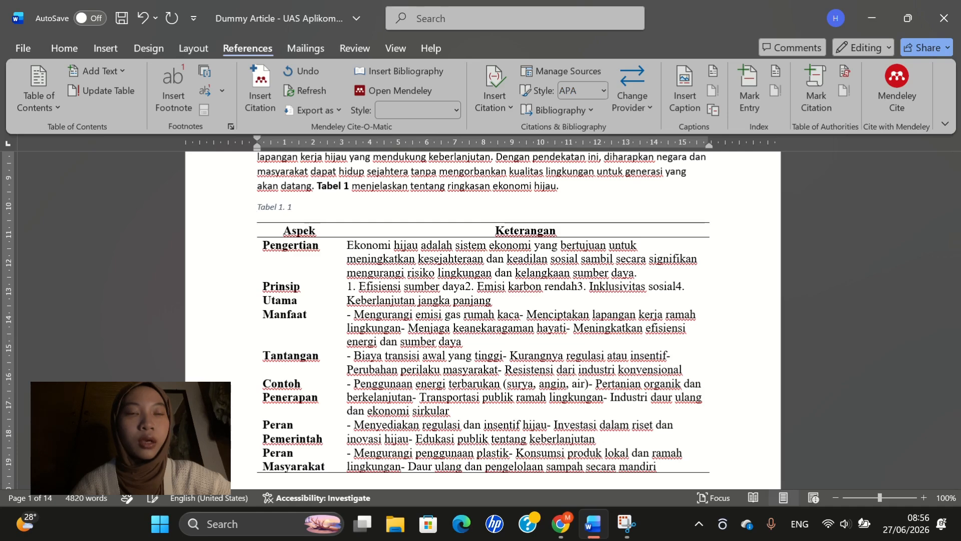
Step: Add the text "Ringkasan Ekonomi Hijau" to the caption above the Aspek/Keterangan table
type("Ringa")
key("BackSpace")
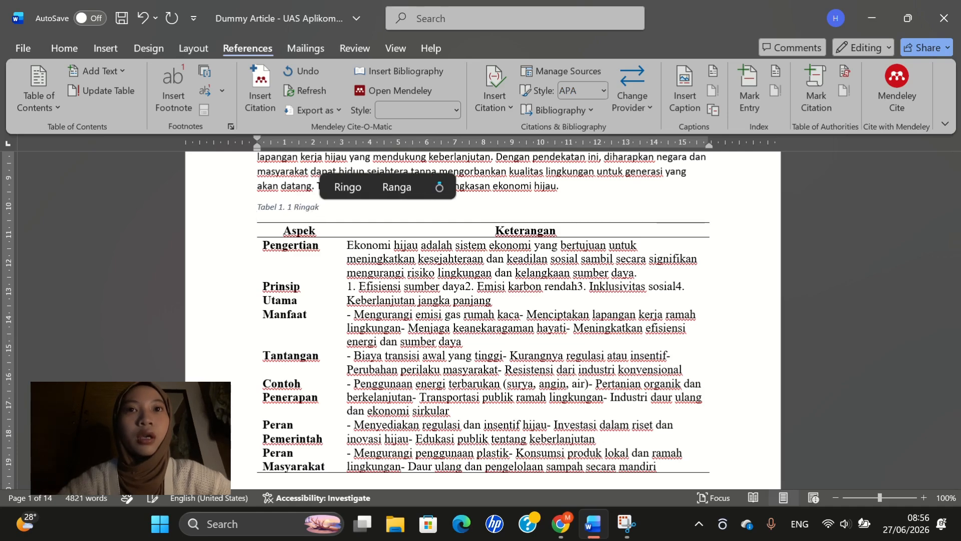
type("kasan ")
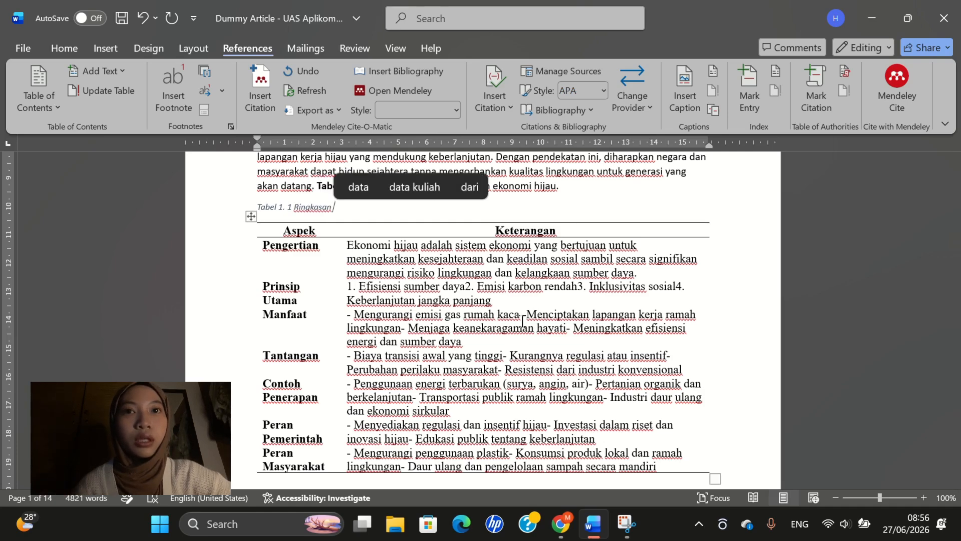
type("Ekonomi Hijau")
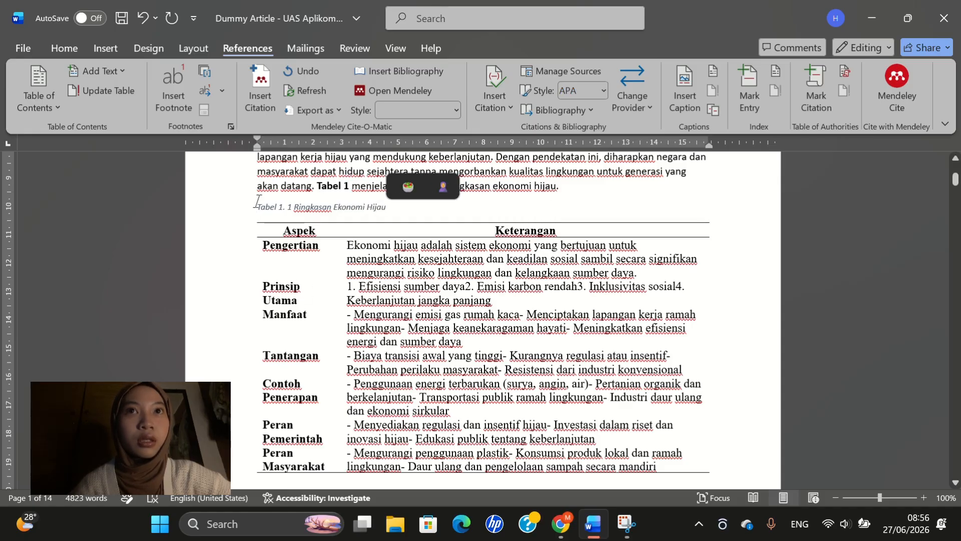
Step: Format the caption "Tabel 1. 1 Ringkasan Ekonomi Hijau" as black, non-italic Times New Roman, size 12
left_click_drag(257, 201, 403, 202)
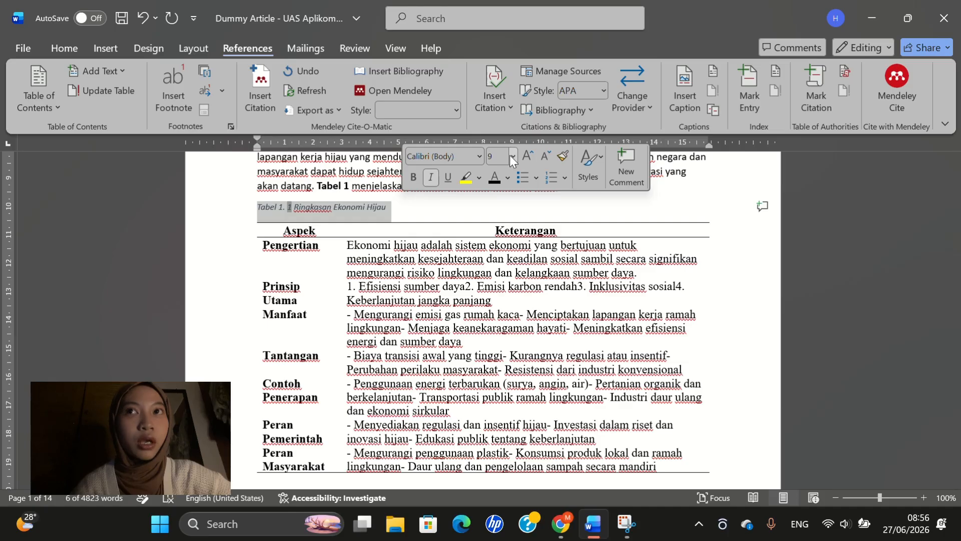
left_click(512, 157)
left_click(504, 253)
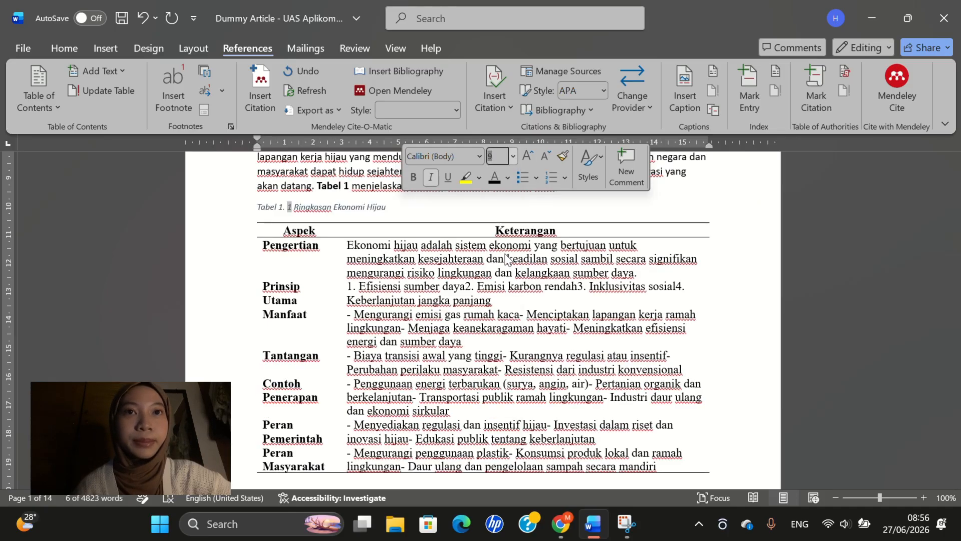
left_click(481, 157)
left_click(457, 253)
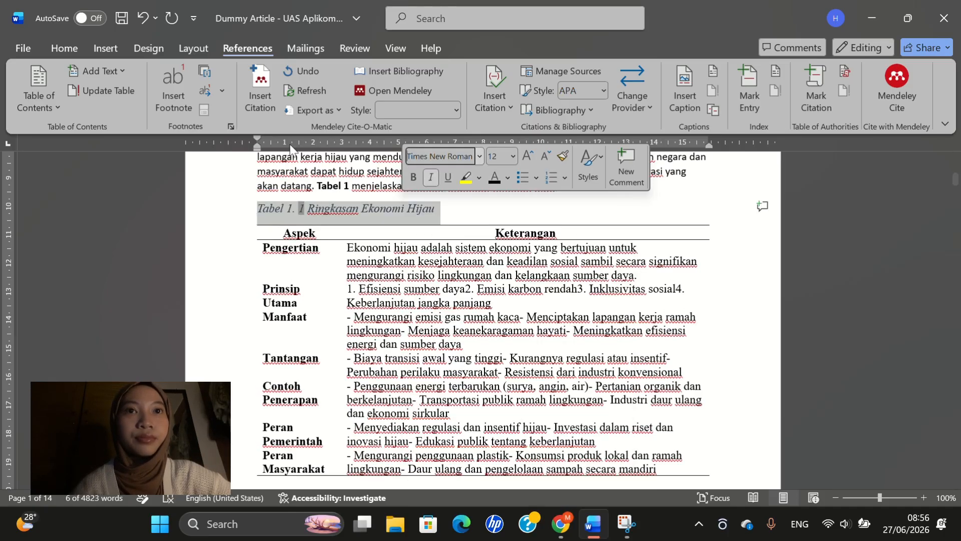
left_click(64, 48)
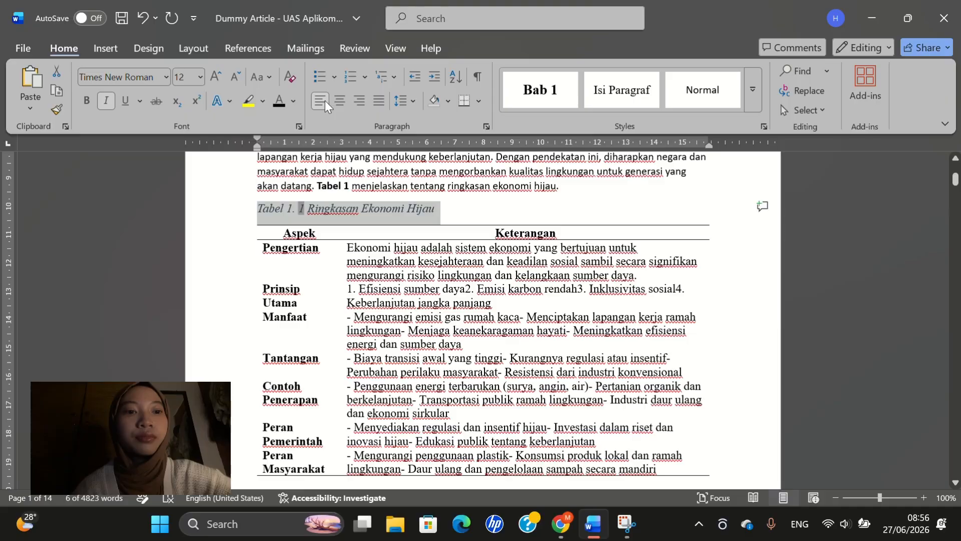
left_click(279, 101)
left_click(106, 102)
left_click(459, 208)
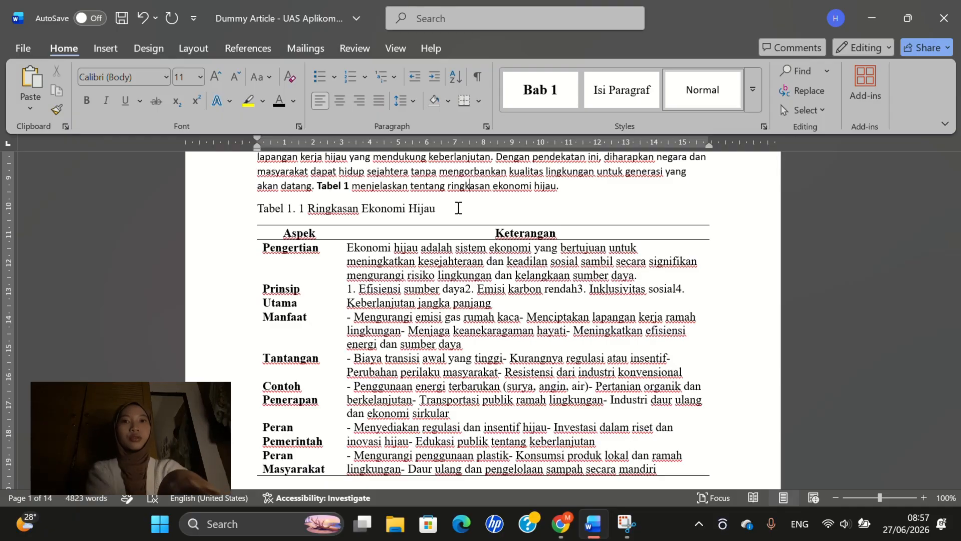
Step: Delete the sentence "Tabel 1 menjelaskan tentang ringkasan ekonomi hijau." from the end of the paragraph above the table
scroll(318, 309, "up", 3)
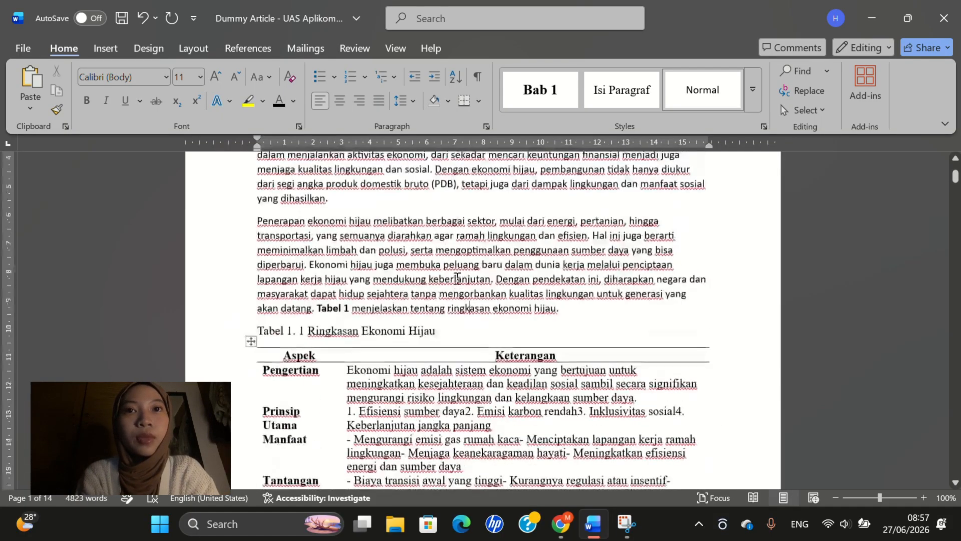
left_click_drag(319, 309, 562, 311)
key("BackSpace")
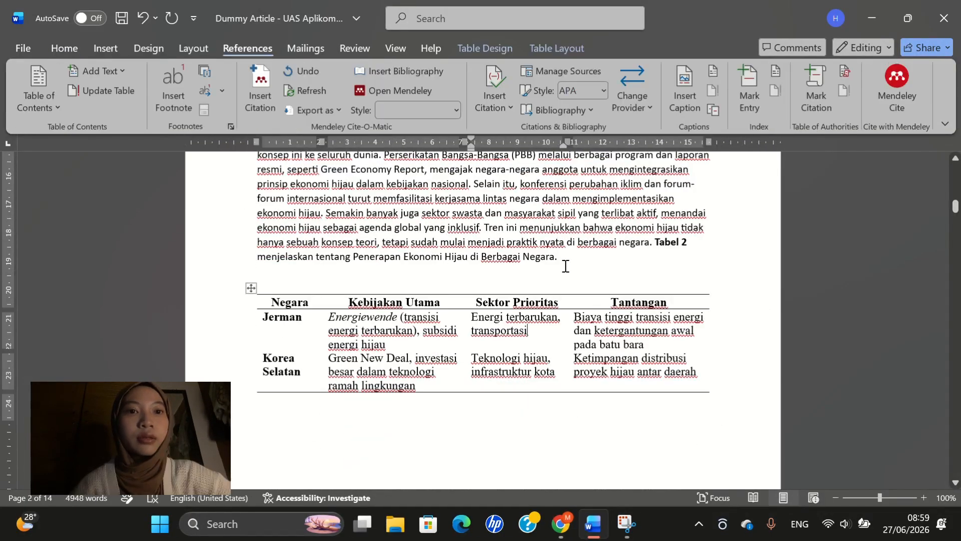
Step: Insert a caption with the label "Tabel 1." above the country policy table and add the text "Penerapan Ekonomi Hijau di Berbagai Negara"
scroll(565, 264, "down", 2)
scroll(446, 239, "up", 1)
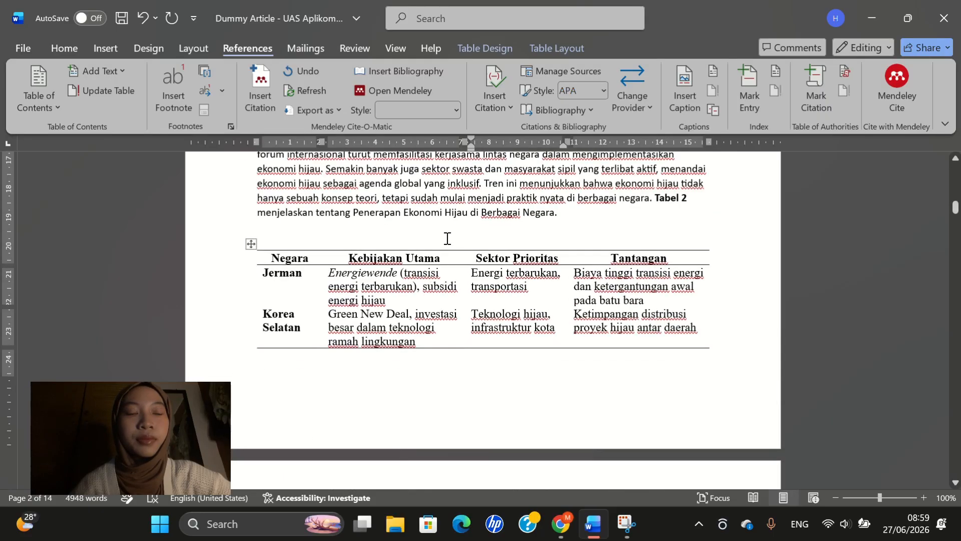
left_click(447, 238)
left_click(685, 90)
left_click(515, 318)
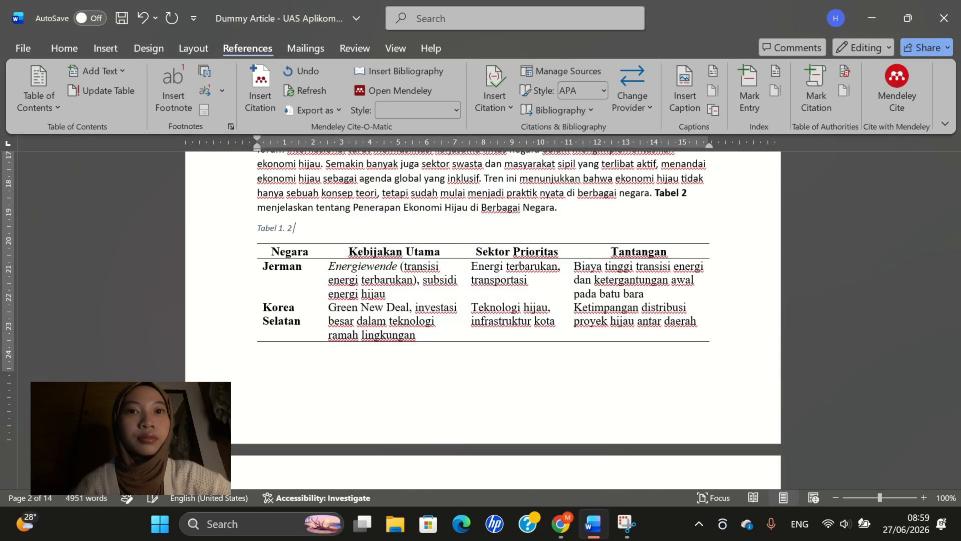
type("Penerapan Ekonomi")
scroll(483, 315, "down", 1)
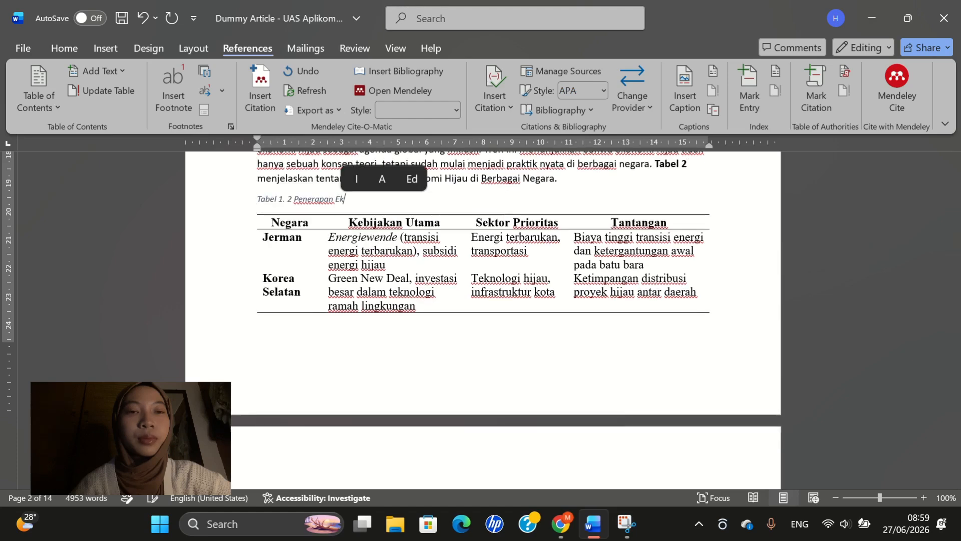
scroll(483, 315, "up", 2)
type("Hijau di Berbagai Negara")
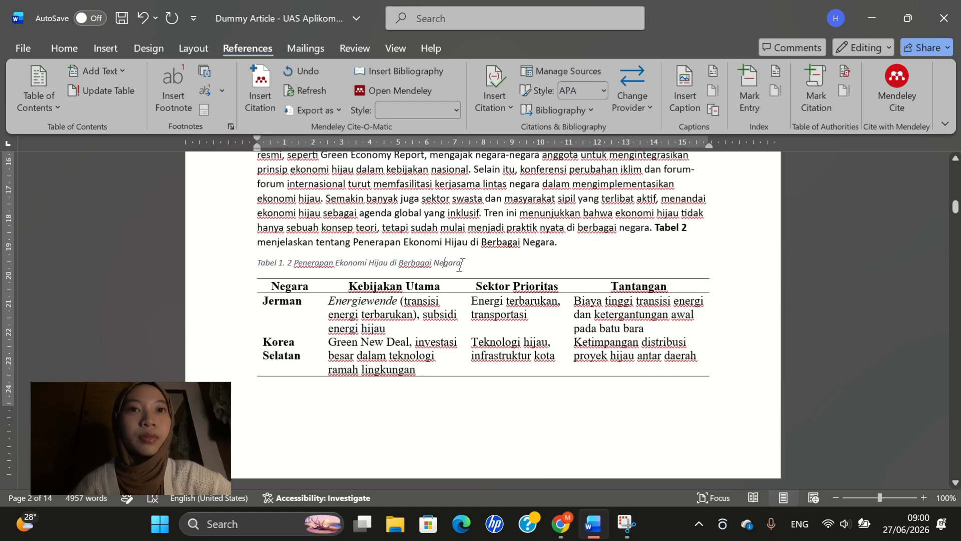
Step: Format the caption "Tabel 1. 2 Penerapan Ekonomi Hijau di Berbagai Negara" as black, non-italic Times New Roman, size 12
left_click_drag(463, 264, 237, 274)
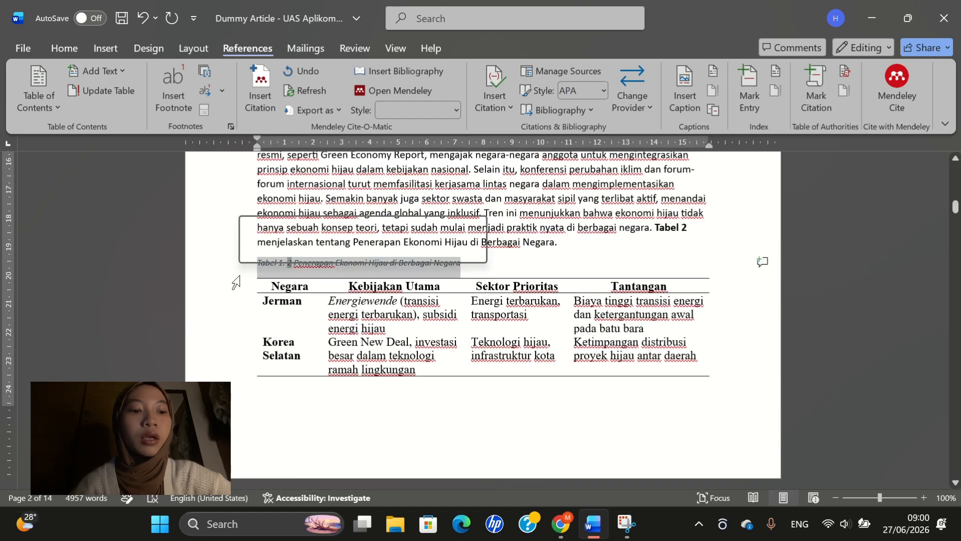
left_click(350, 228)
left_click(342, 322)
left_click(317, 229)
left_click(350, 311)
left_click(268, 250)
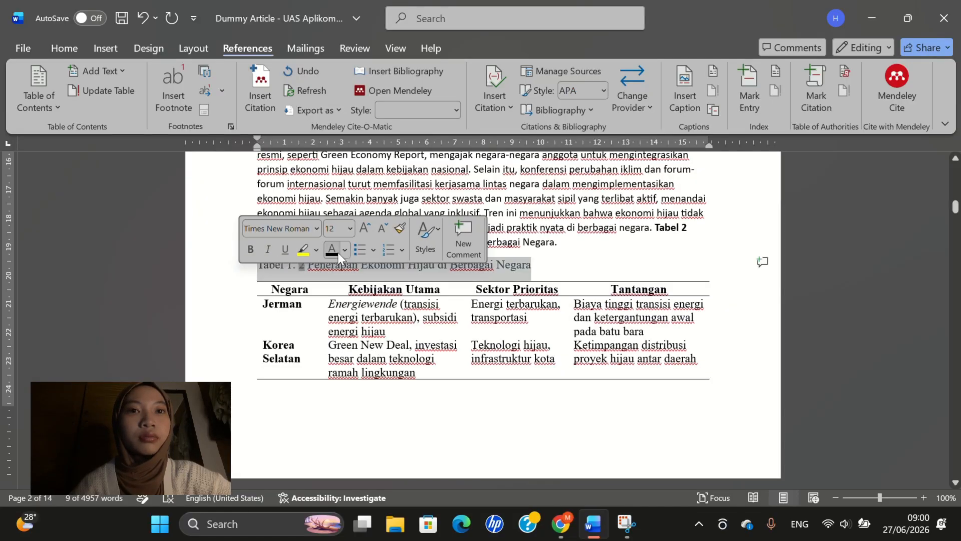
left_click(337, 251)
left_click(560, 269)
Step: Select the sentence beginning "Tabel 2 menjelaskan" at the end of the paragraph above the country policy table
left_click_drag(661, 227, 672, 253)
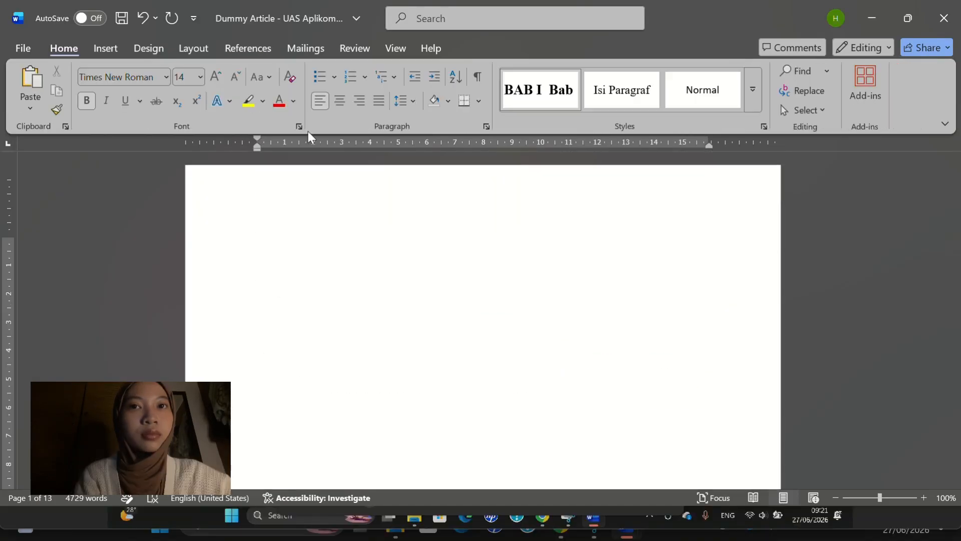
Step: Write the heading "DAFTAR TABEL" on the blank page and center it
type("DAFTAR TA")
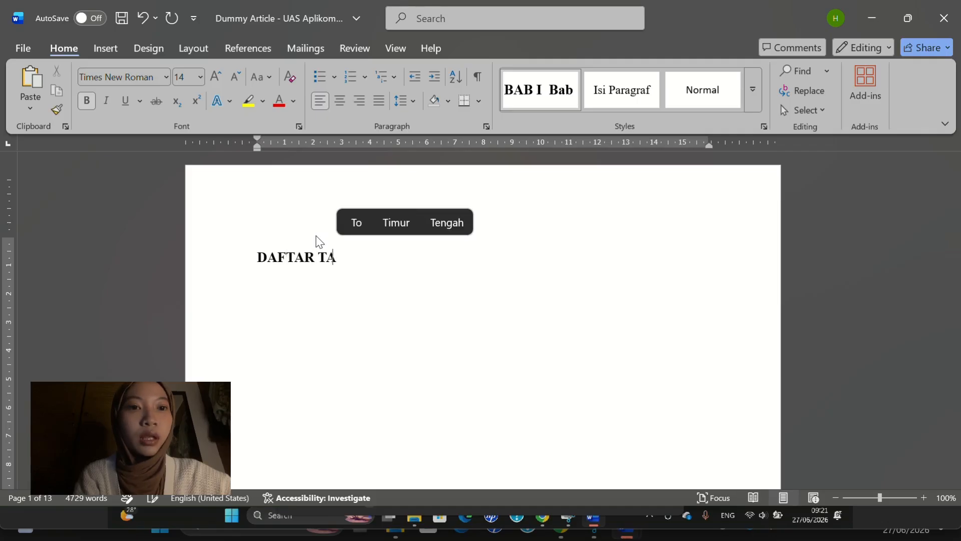
type("BEL")
left_click(260, 257)
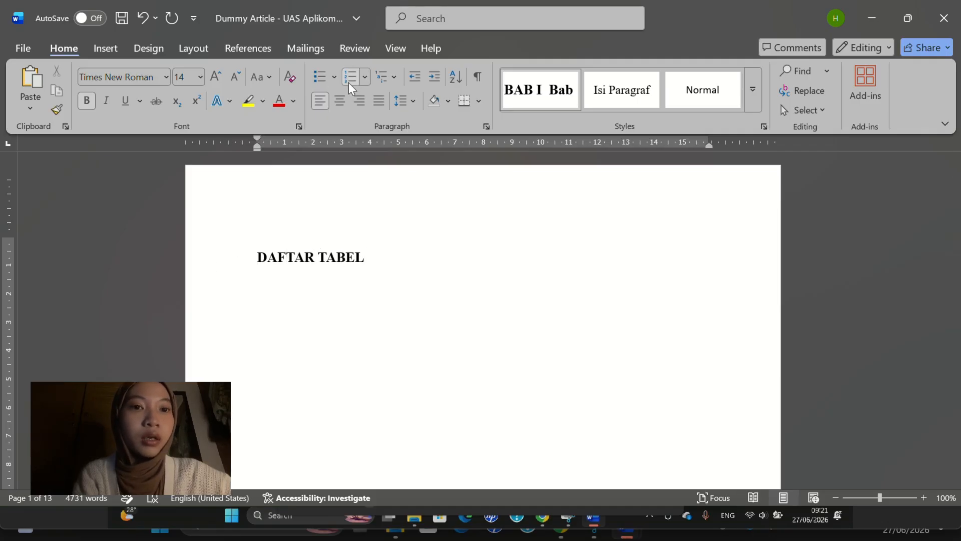
left_click(345, 104)
scroll(530, 339, "down", 3)
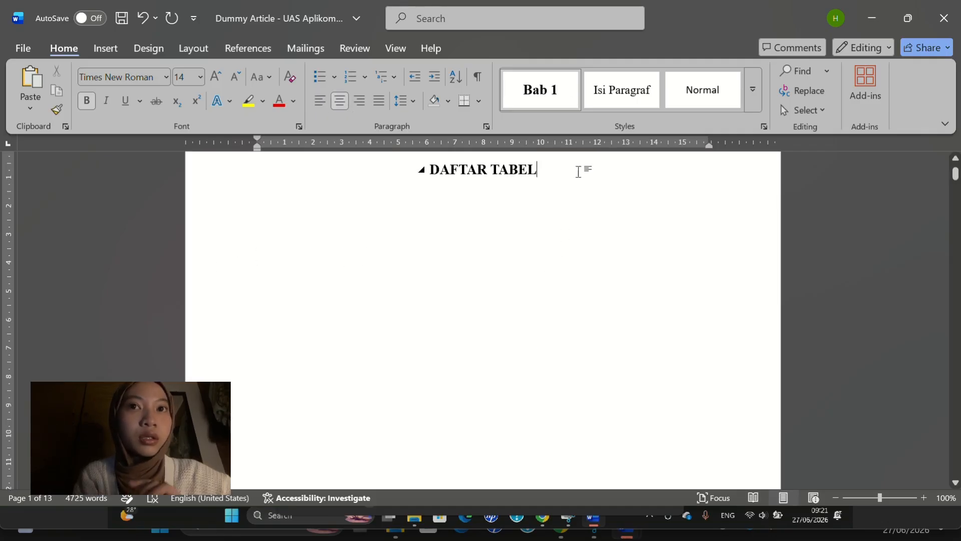
Step: Insert a table of figures on a left-aligned line below "DAFTAR TABEL", using caption label "Tabel 1." and no tab leader
key("Return")
key("ctrl+l")
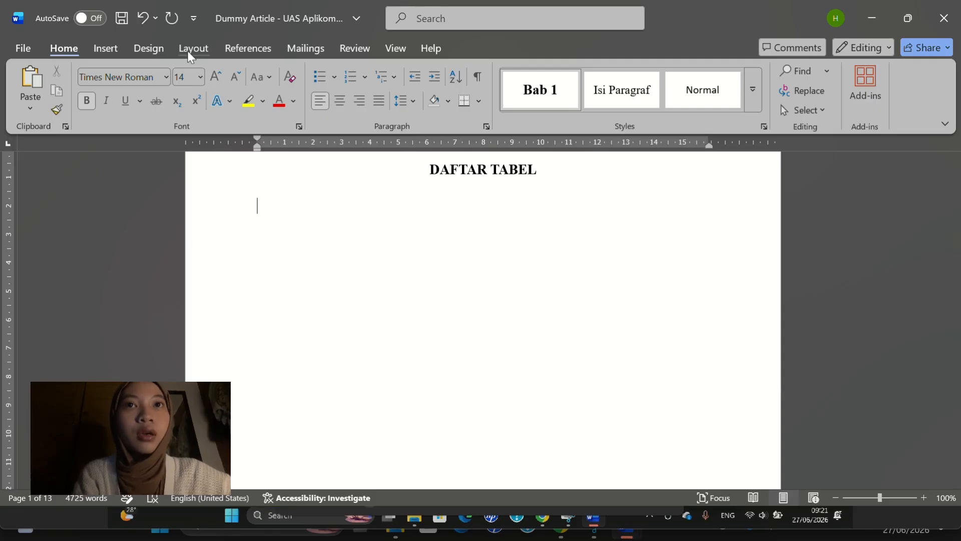
left_click(236, 52)
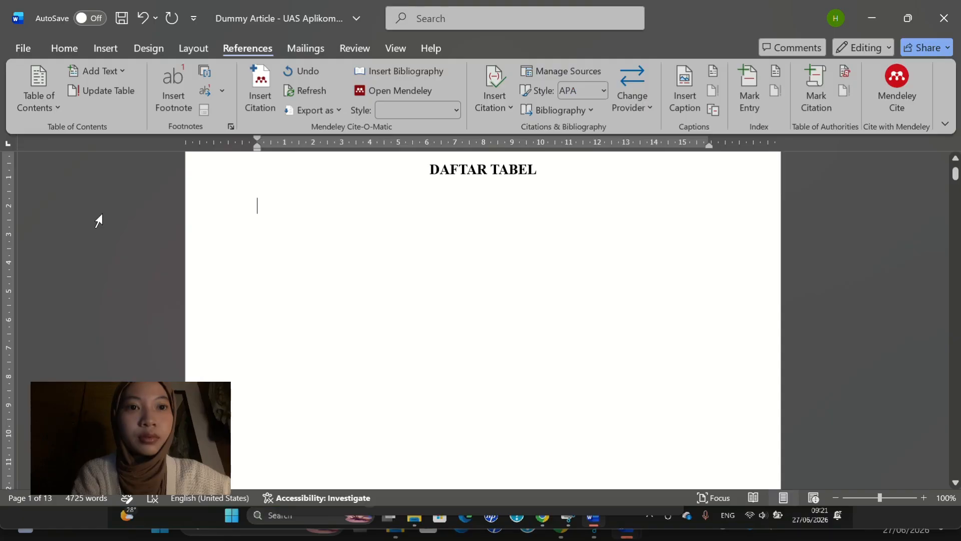
left_click(718, 71)
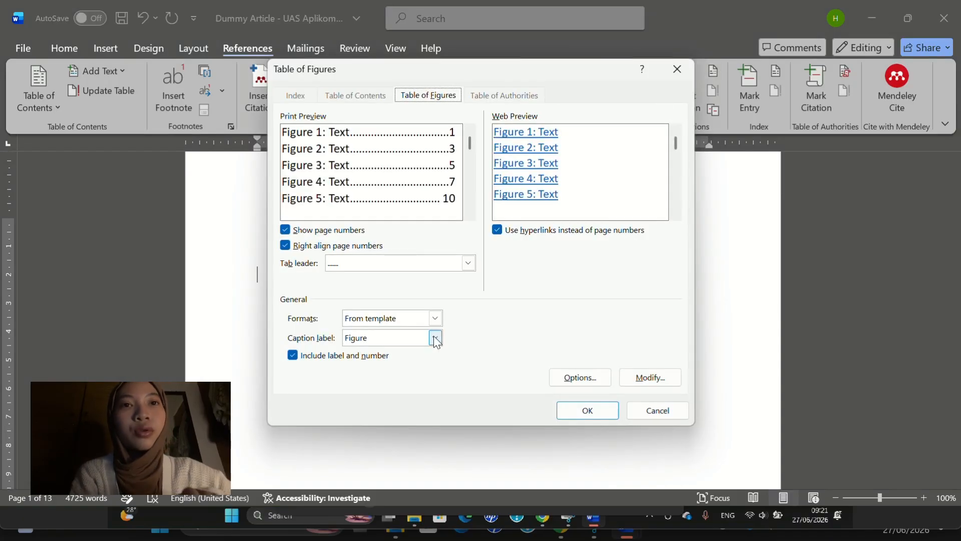
left_click(436, 338)
left_click(383, 386)
left_click(469, 263)
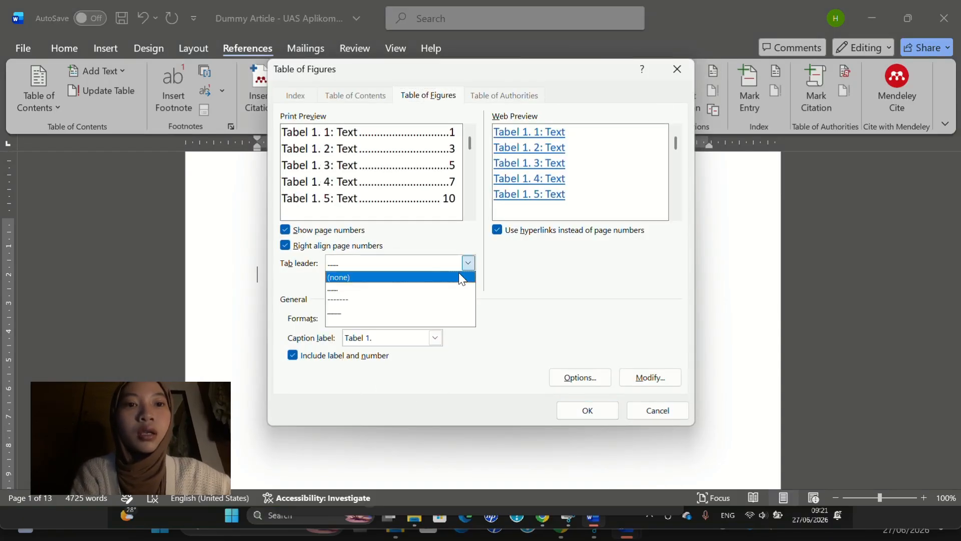
left_click(459, 277)
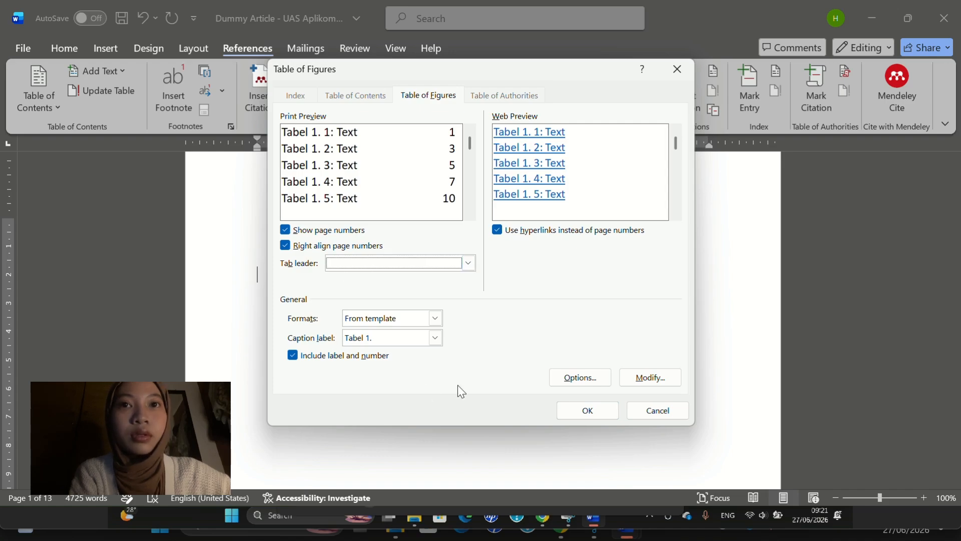
left_click(579, 412)
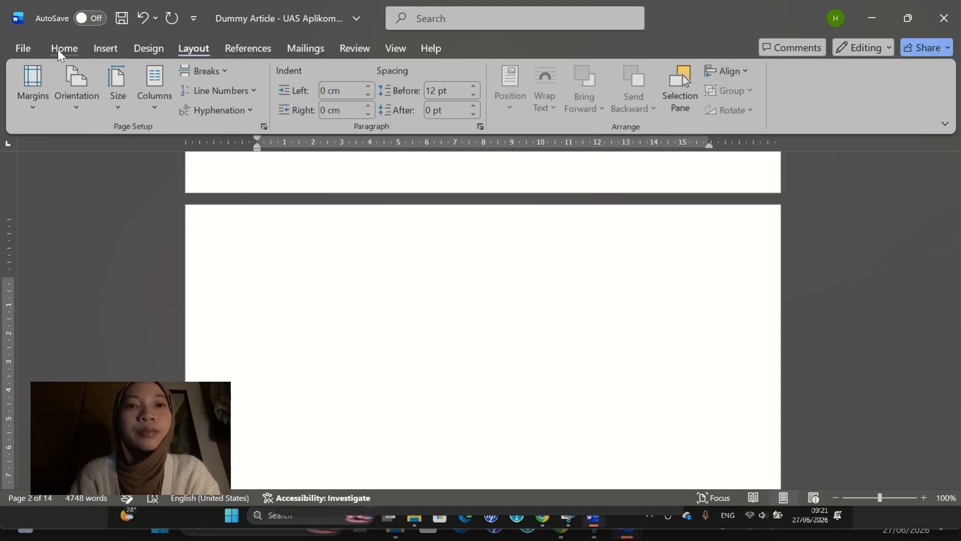
Step: Write the heading "DAFTAR GAMBAR" on the blank page in the Bab style, make it bold and center it
left_click(62, 49)
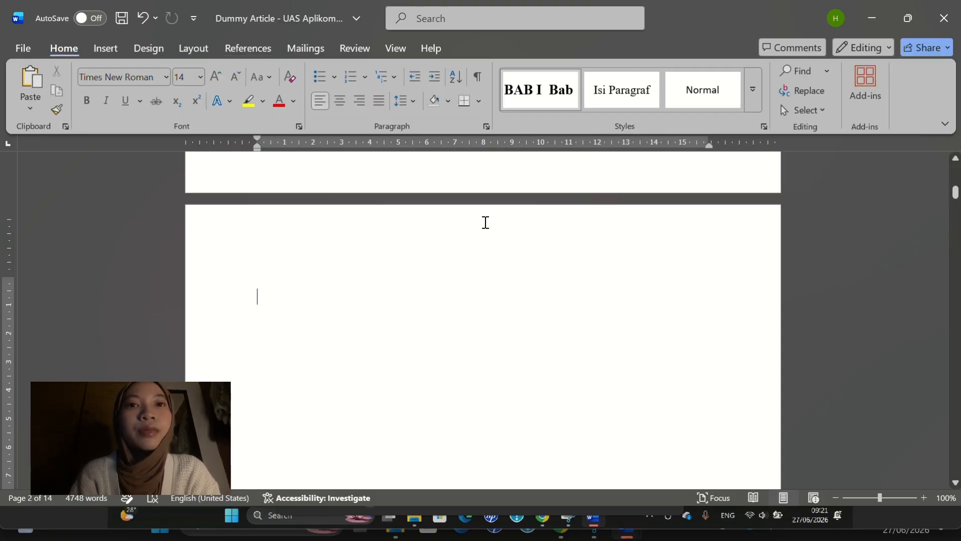
type("DAFTAR GAMBAR")
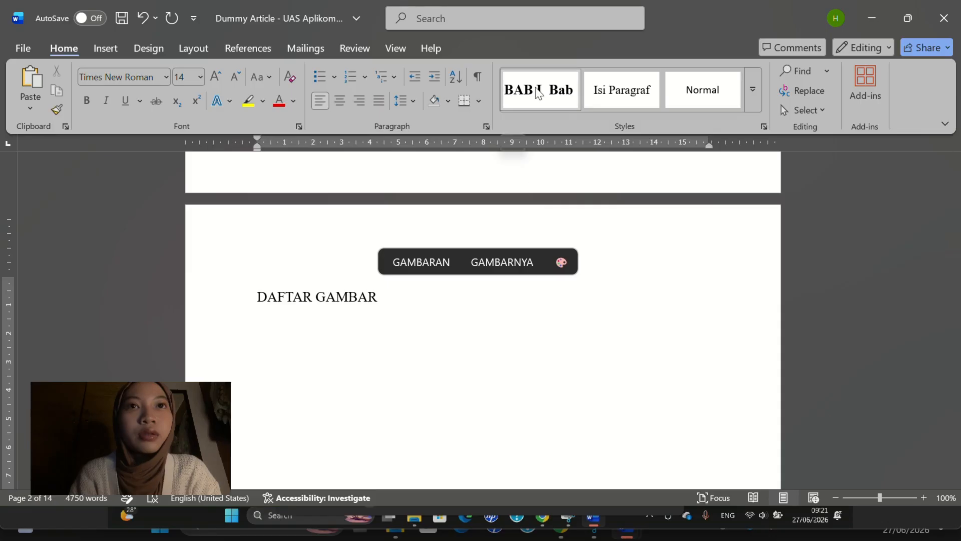
left_click(537, 92)
left_click_drag(259, 297, 383, 303)
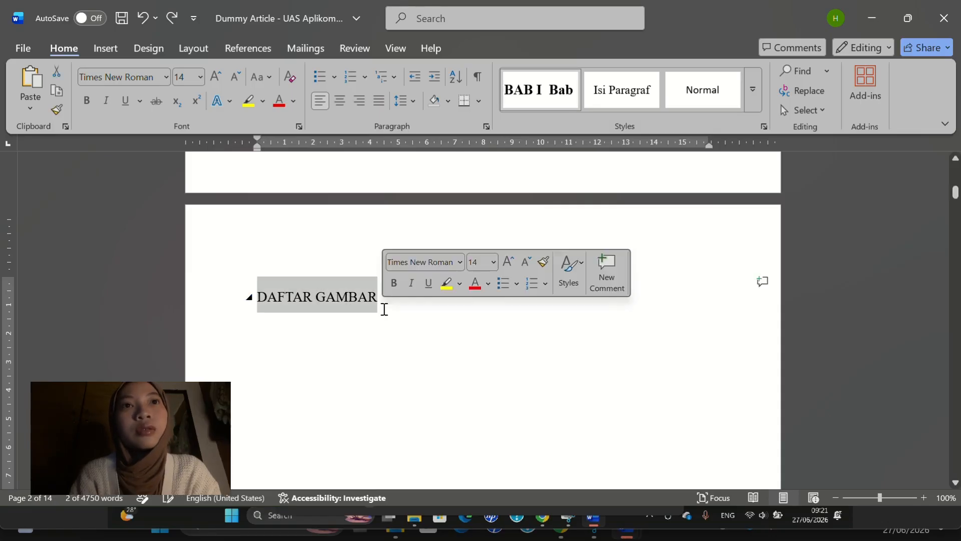
left_click(396, 286)
left_click(341, 105)
Step: Undo the last changes around the "DAFTAR GAMBAR" page and center its heading again
left_click(603, 357)
scroll(603, 357, "down", 15)
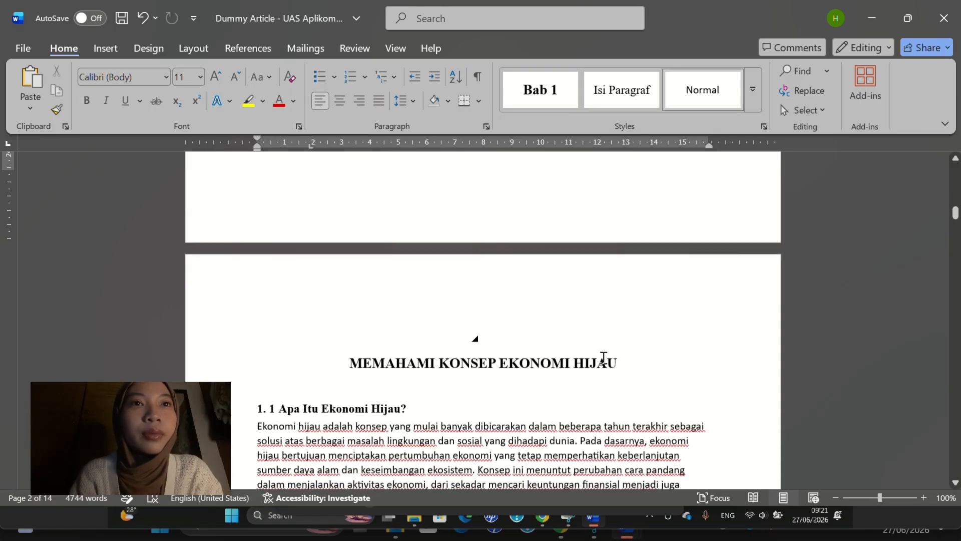
scroll(602, 357, "up", 14)
key("ctrl+z")
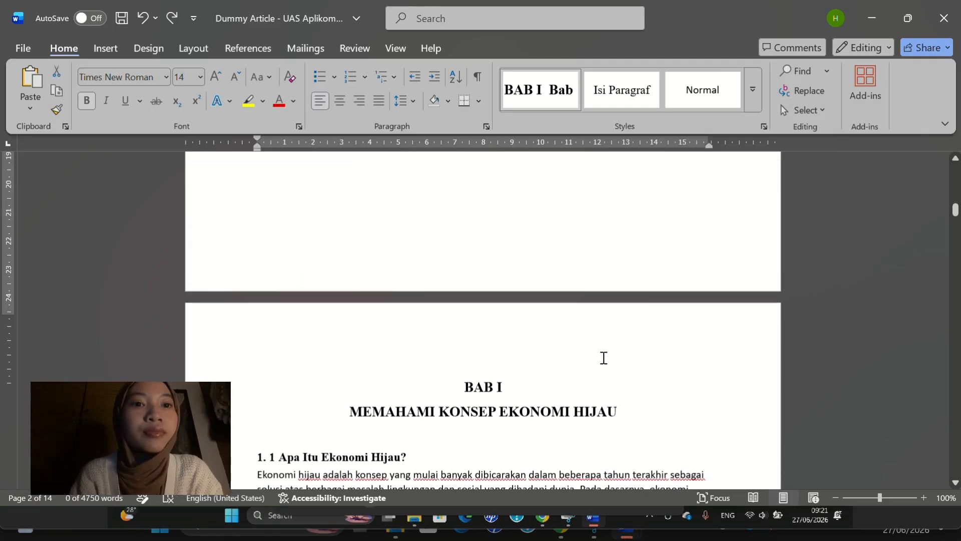
left_click(603, 357)
left_click(340, 102)
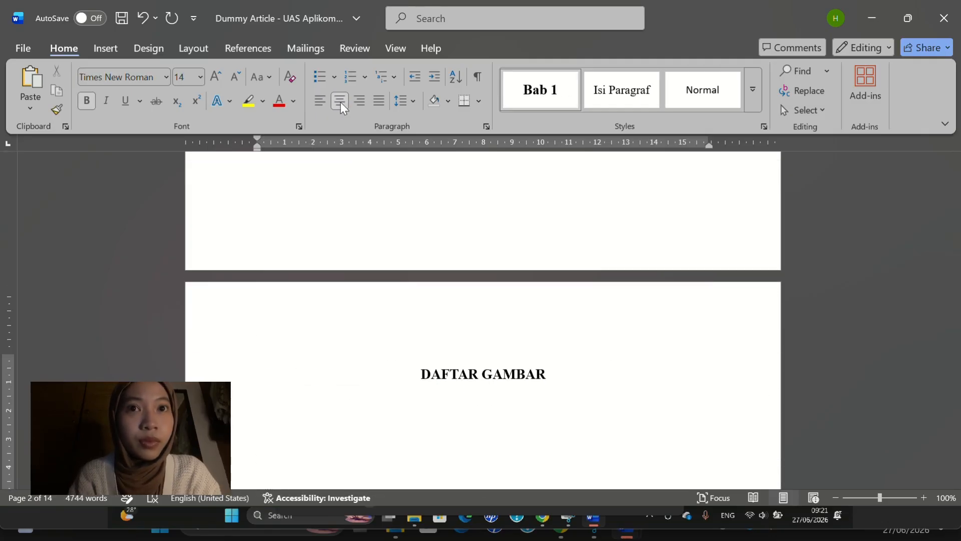
key("ctrl+z")
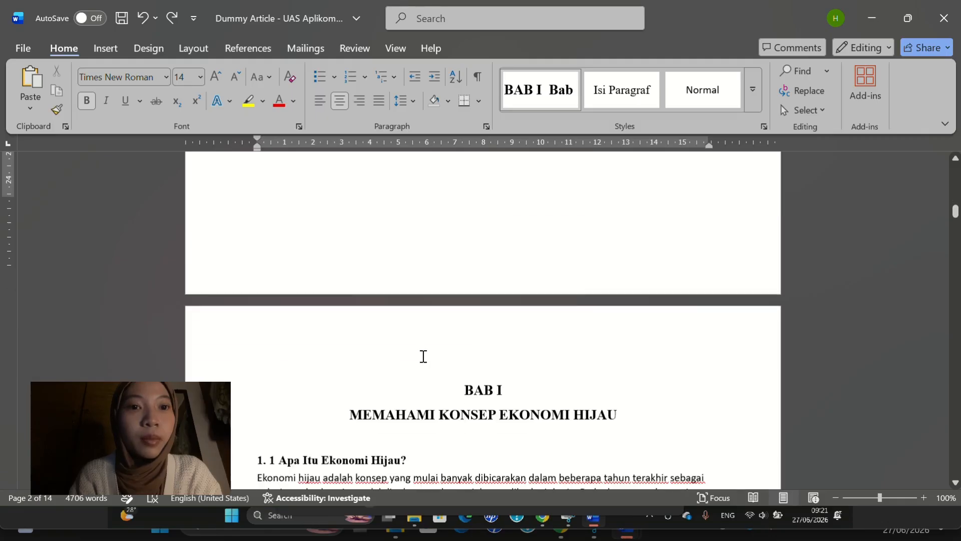
Step: Insert a table of figures below "DAFTAR GAMBAR", using caption label "Gambar 1." and no tab leader
left_click(249, 50)
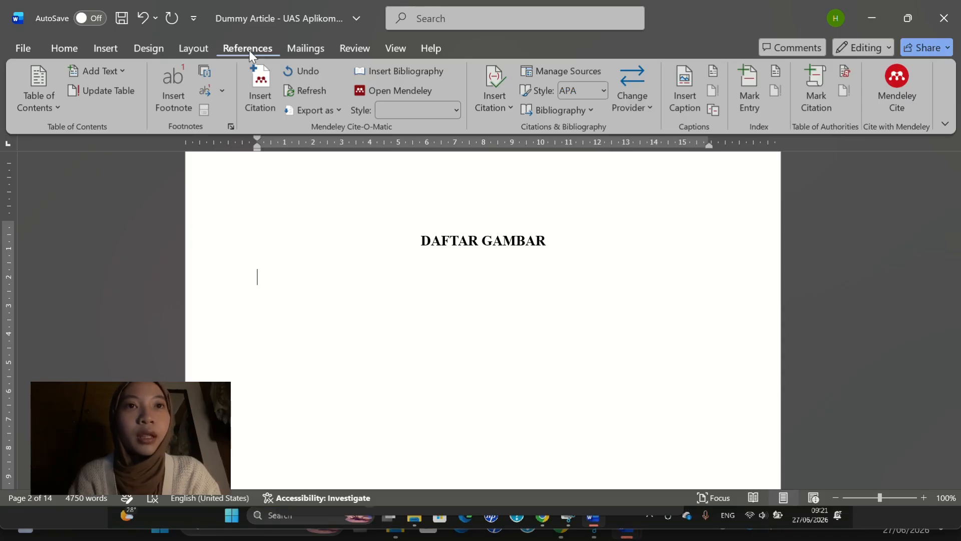
left_click(715, 71)
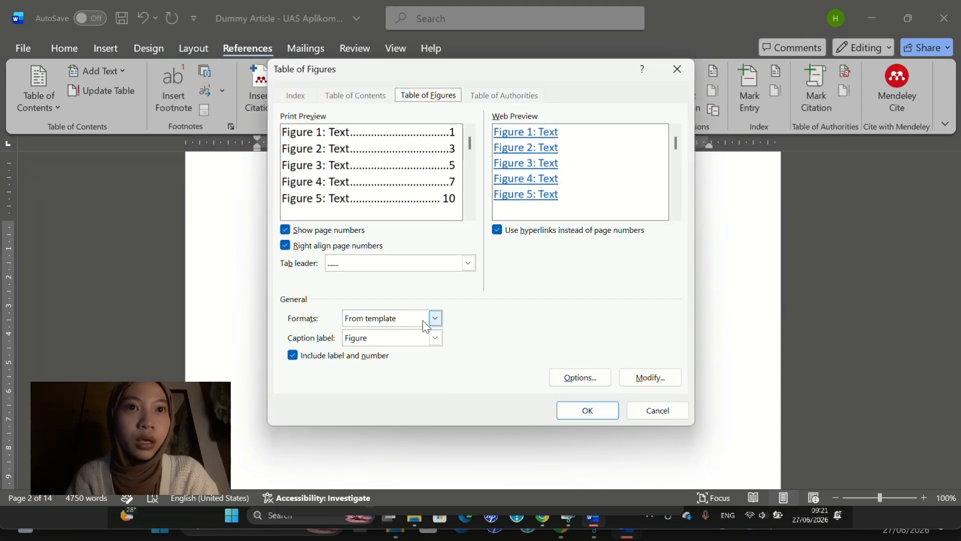
left_click(435, 338)
left_click(365, 373)
left_click(468, 262)
left_click(437, 278)
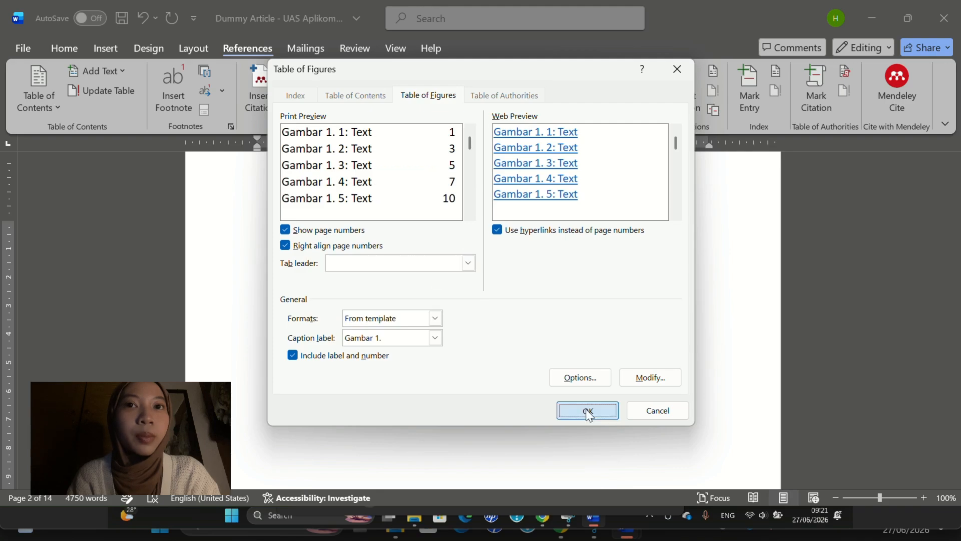
left_click(588, 410)
Step: Define a new multilevel list with level 1 linked to Heading 1, shown as Level 1 in the gallery, and nothing following the number
left_click(398, 74)
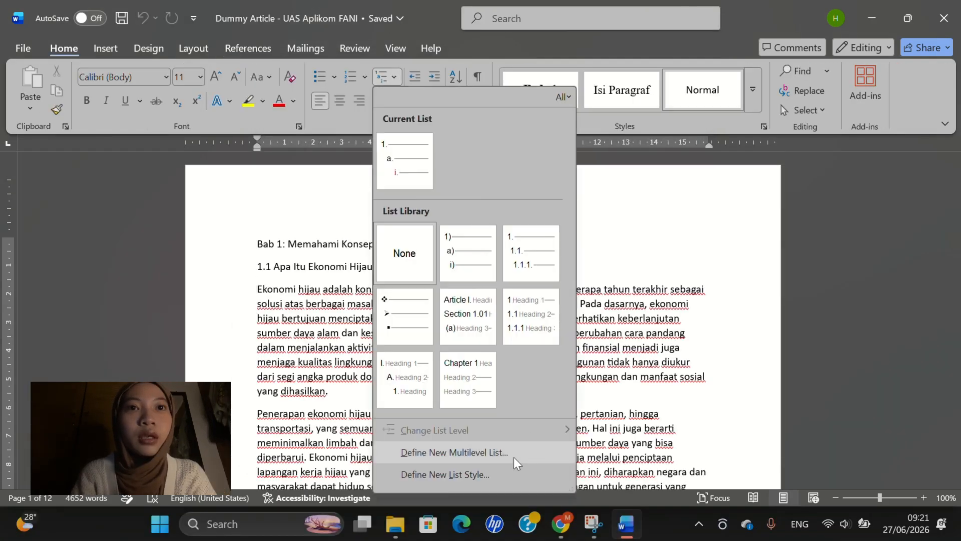
left_click(473, 452)
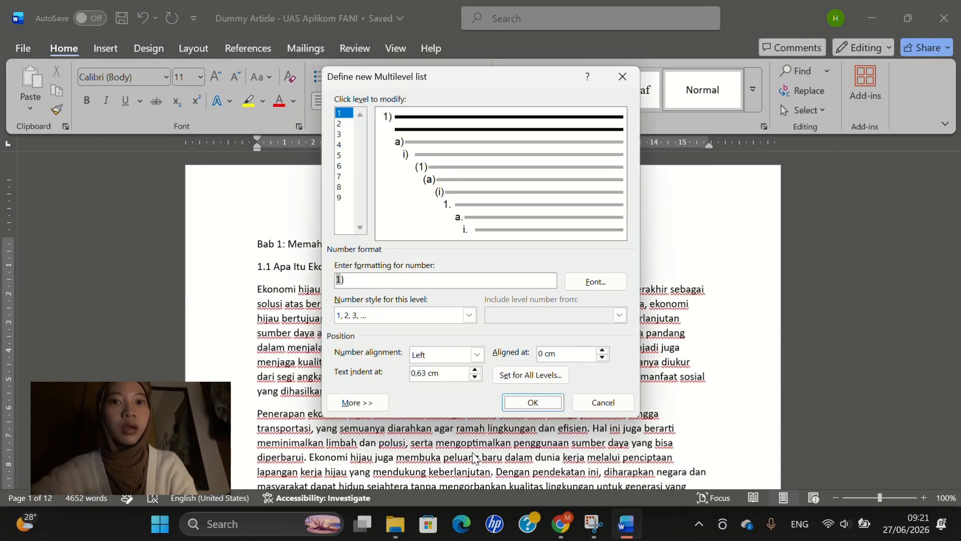
left_click(344, 402)
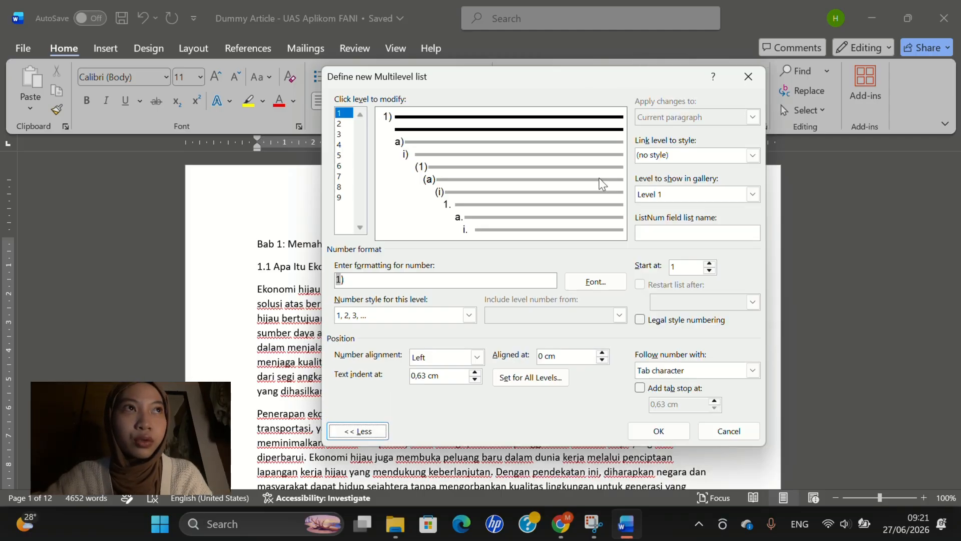
left_click(753, 157)
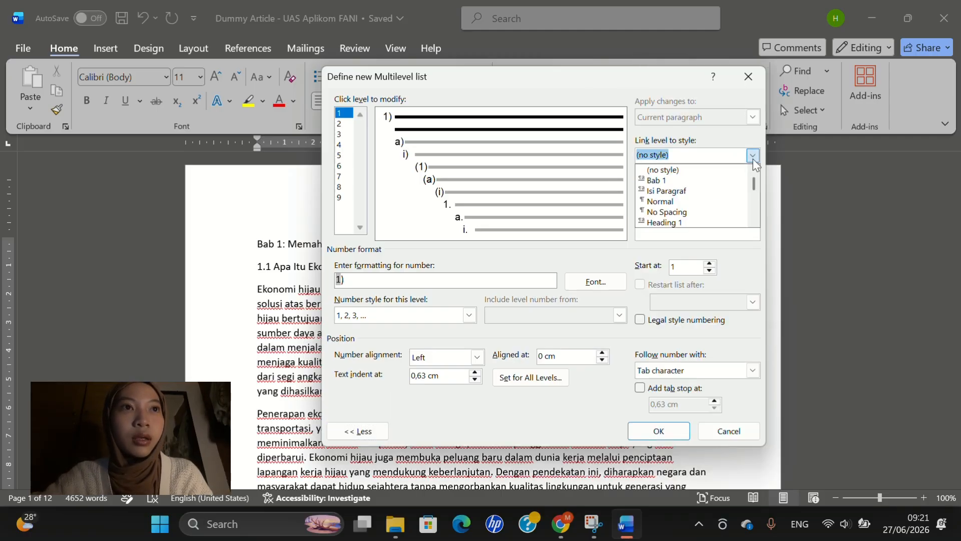
left_click(700, 223)
left_click(754, 193)
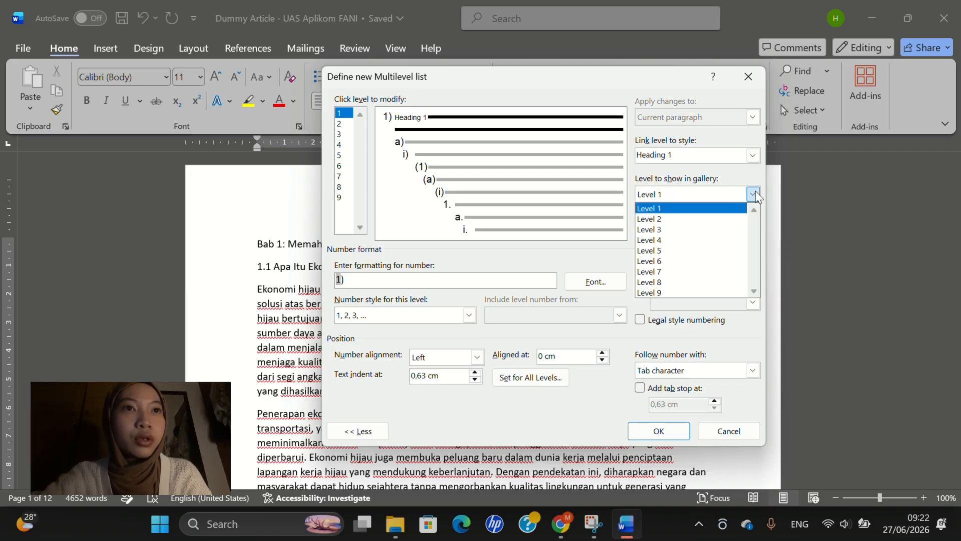
left_click(680, 208)
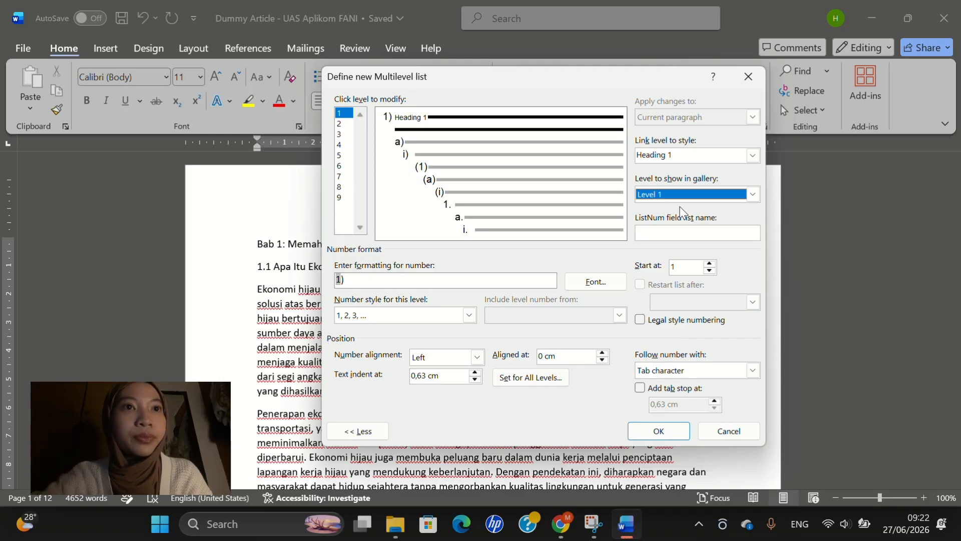
left_click(753, 370)
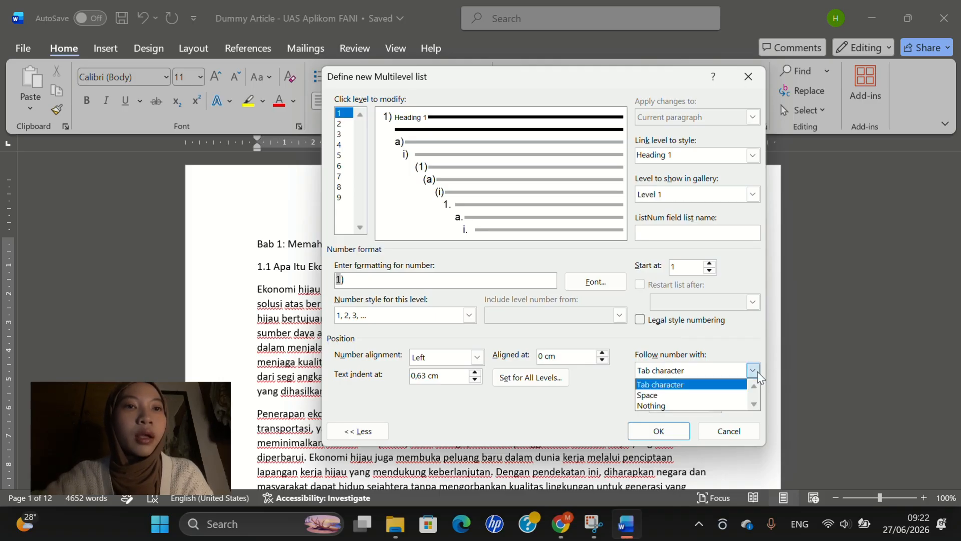
left_click(666, 407)
Step: Replace the level 1 number format with "BAB" followed by a number in the I, II, III style
left_click(394, 279)
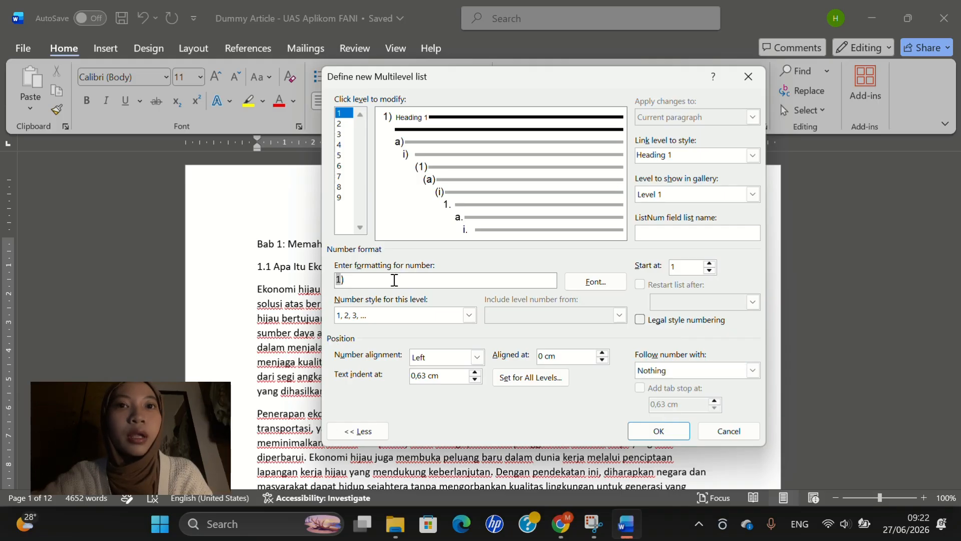
key("BackSpace")
key("BackSpace")
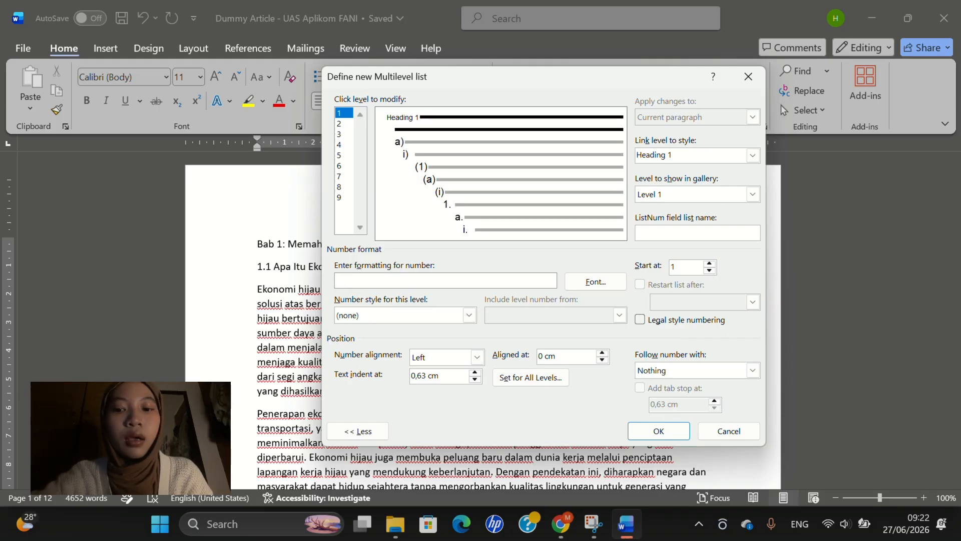
type("BAB")
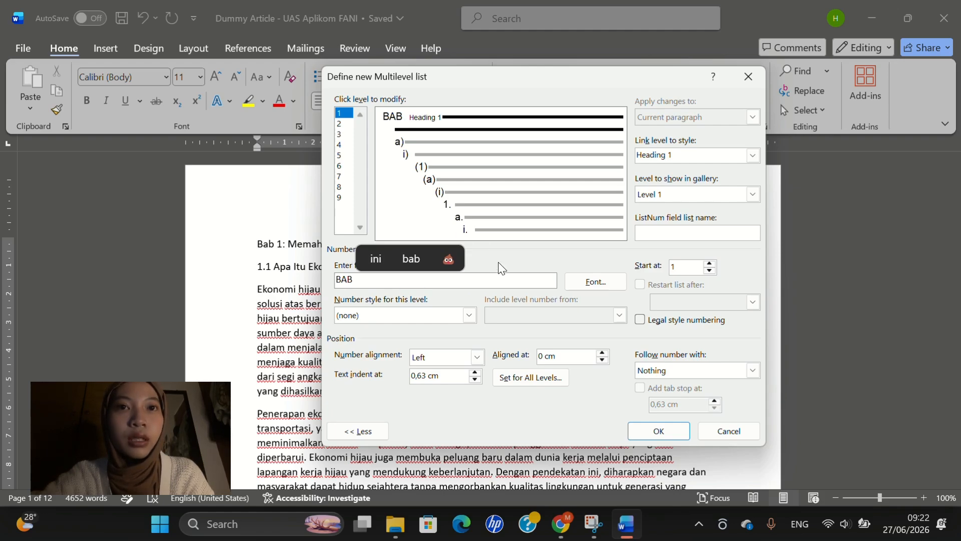
left_click(445, 317)
left_click(399, 337)
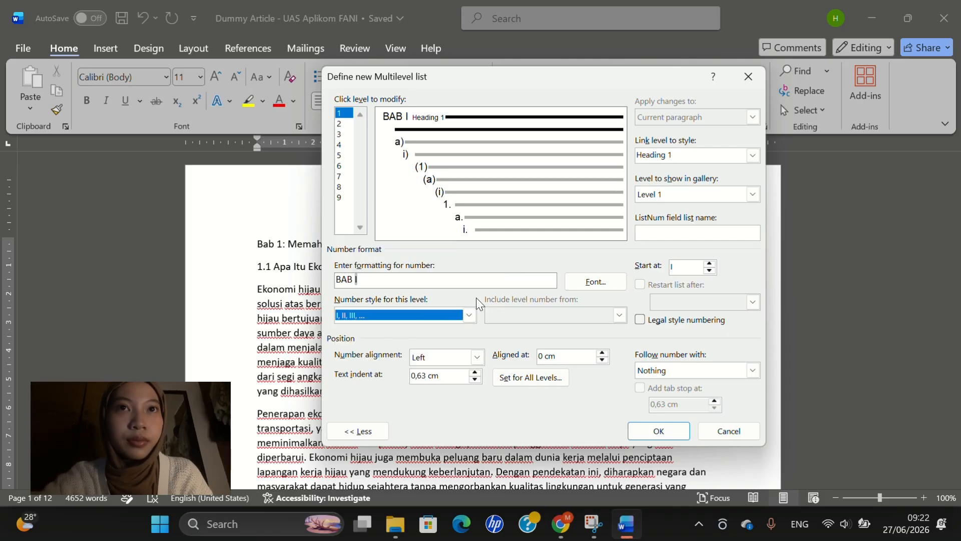
Step: Link list level 2 to Heading 2, show it as Level 2 in the gallery, and follow its number with a space
left_click(339, 124)
left_click(752, 155)
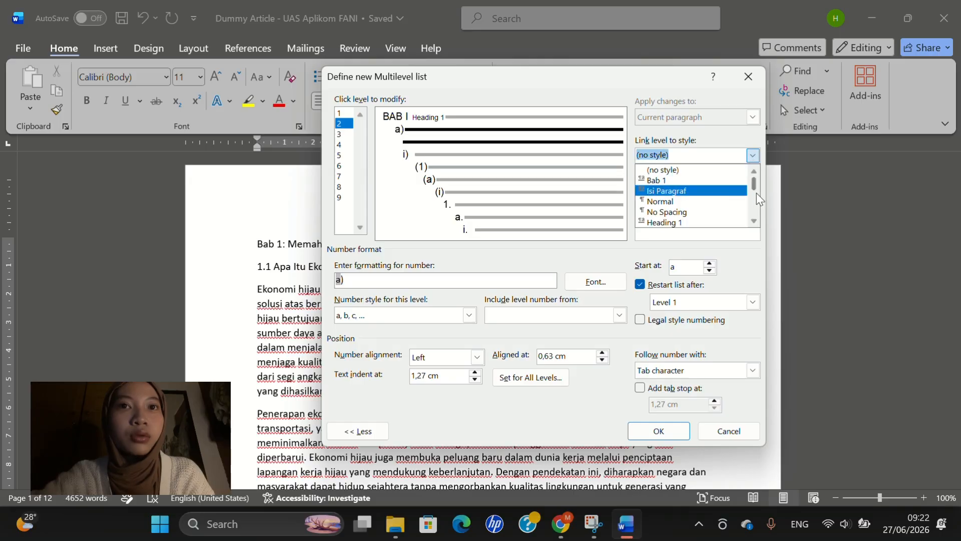
left_click(755, 222)
left_click(668, 222)
left_click(686, 194)
left_click(676, 220)
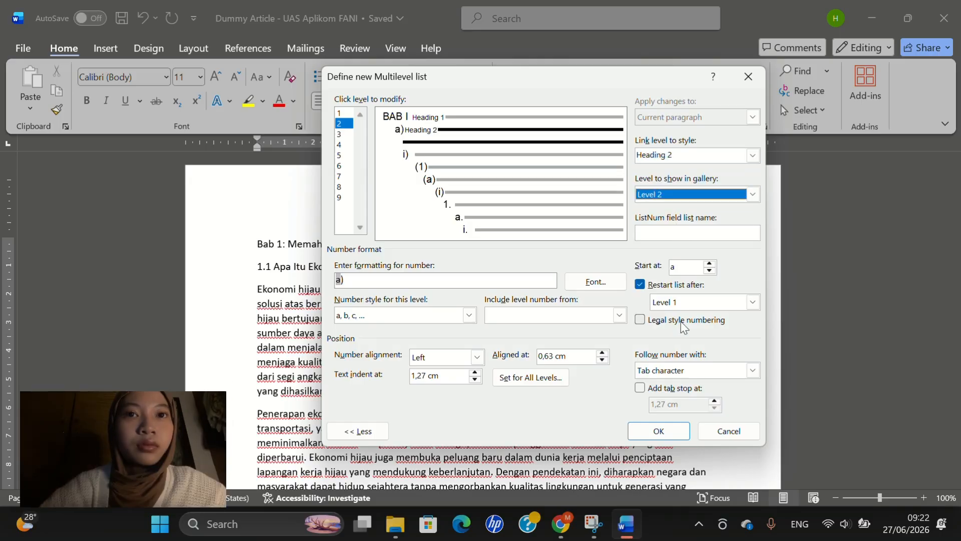
left_click(753, 371)
left_click(661, 392)
Step: Rebuild the level 2 number format as the level 1 number, a period and a 1, 2, 3 number, with legal style numbering
left_click(440, 289)
key("BackSpace")
key("BackSpace")
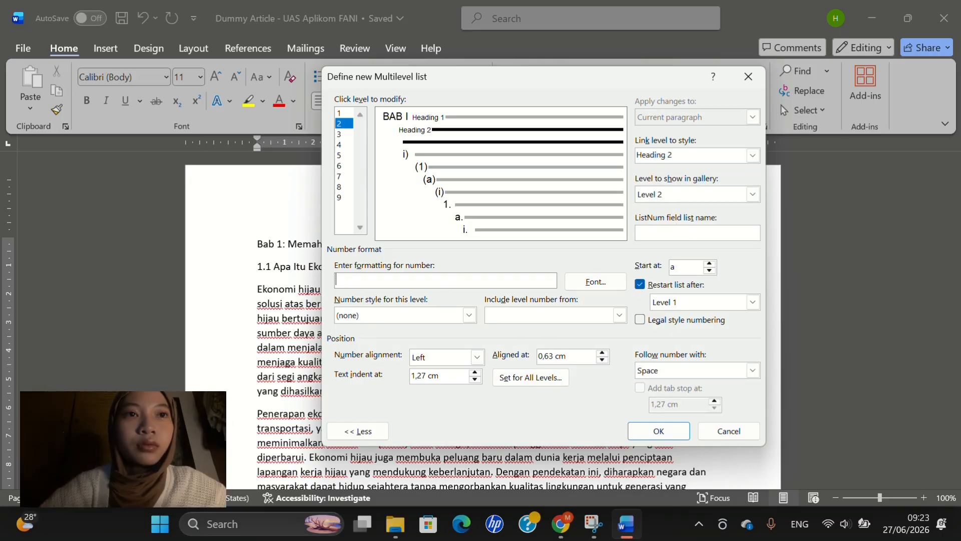
left_click(619, 316)
left_click(595, 331)
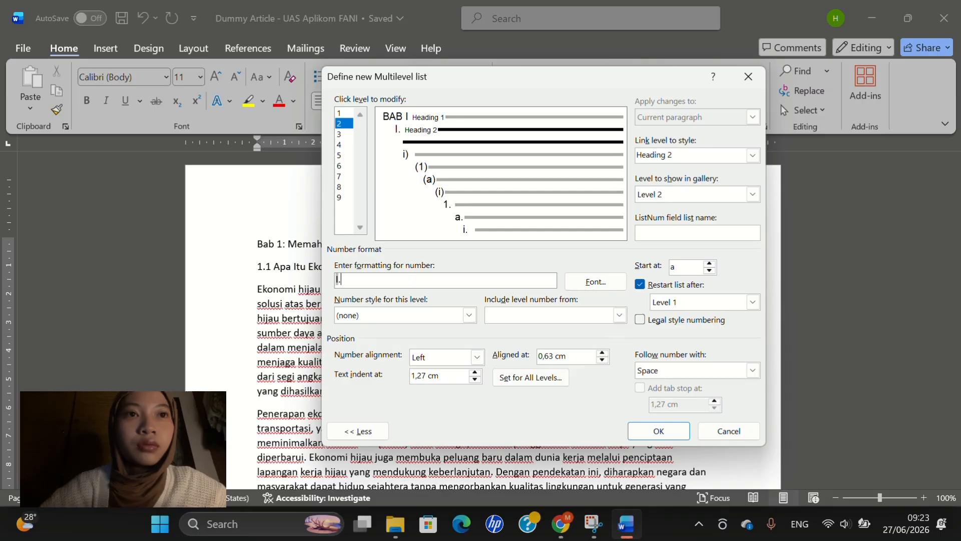
left_click(468, 316)
left_click(442, 327)
left_click(639, 319)
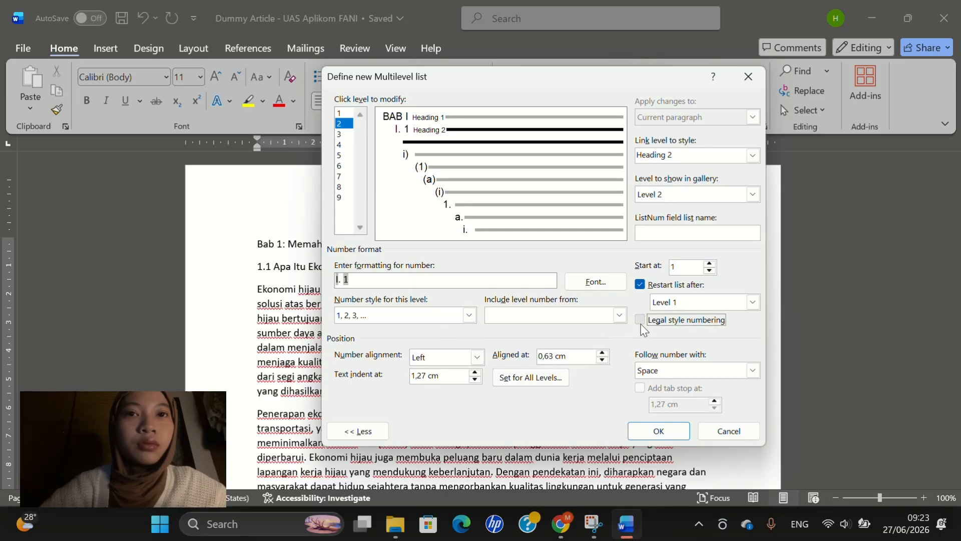
Step: Link list level 3 to Heading 3, show it as Level 3 in the gallery, and follow its number with a space
left_click(339, 134)
left_click(752, 156)
left_click(689, 221)
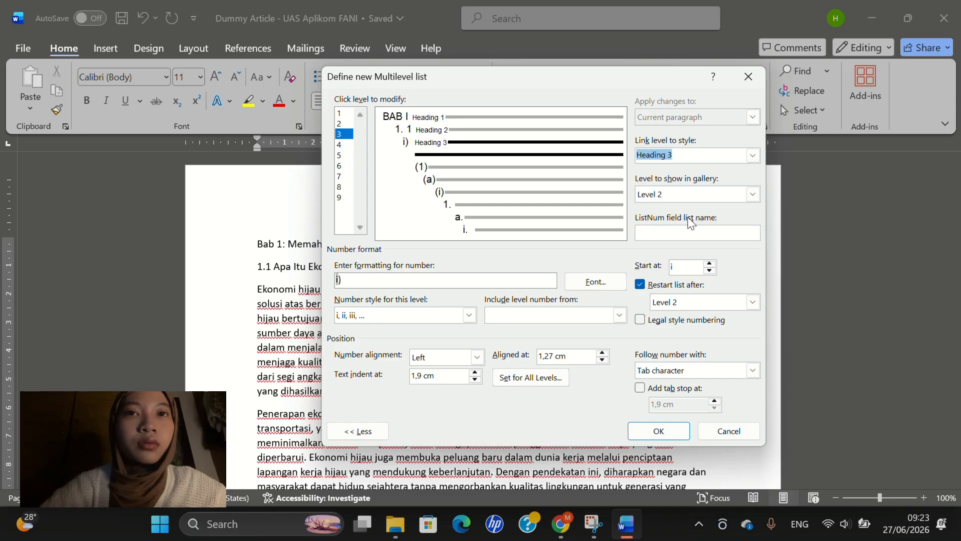
left_click(752, 195)
left_click(701, 223)
left_click(752, 371)
left_click(665, 393)
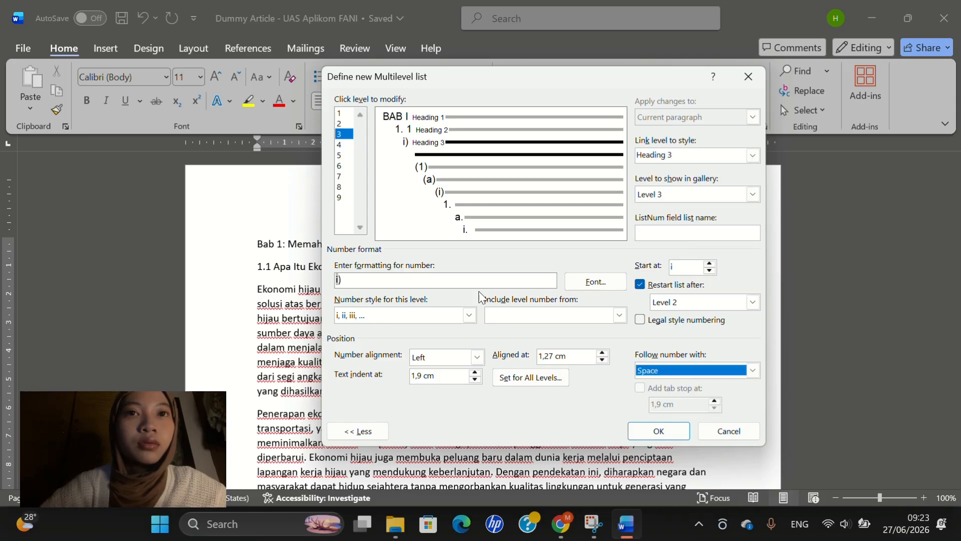
Step: Clear the level 3 number format and start it with the included level 1 number and a period
left_click(466, 282)
key("BackSpace")
key("BackSpace")
left_click(469, 317)
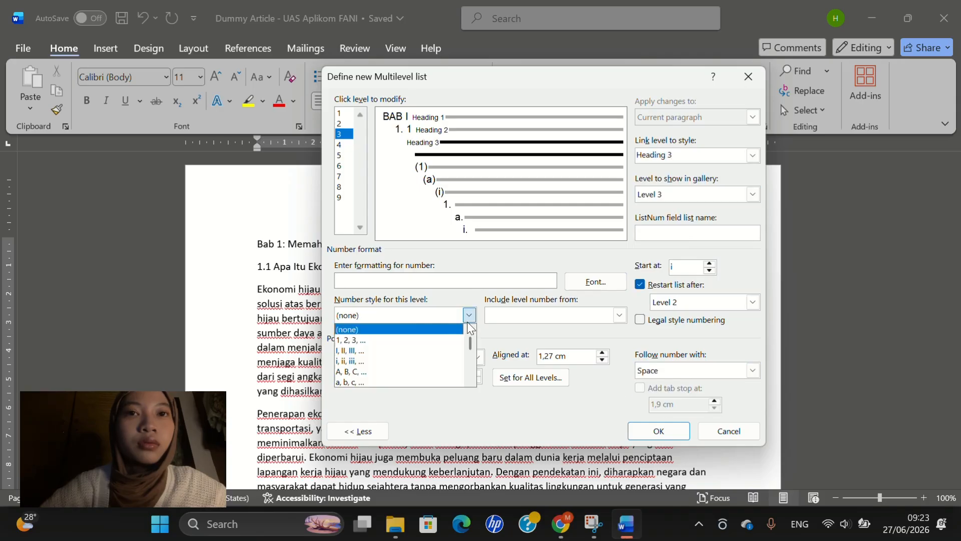
left_click(621, 318)
left_click(620, 318)
left_click(576, 328)
type(".")
Step: Add the level 2 number, a period and a 1, 2, 3 number to level 3, enable legal style numbering, and accept the list
left_click(620, 316)
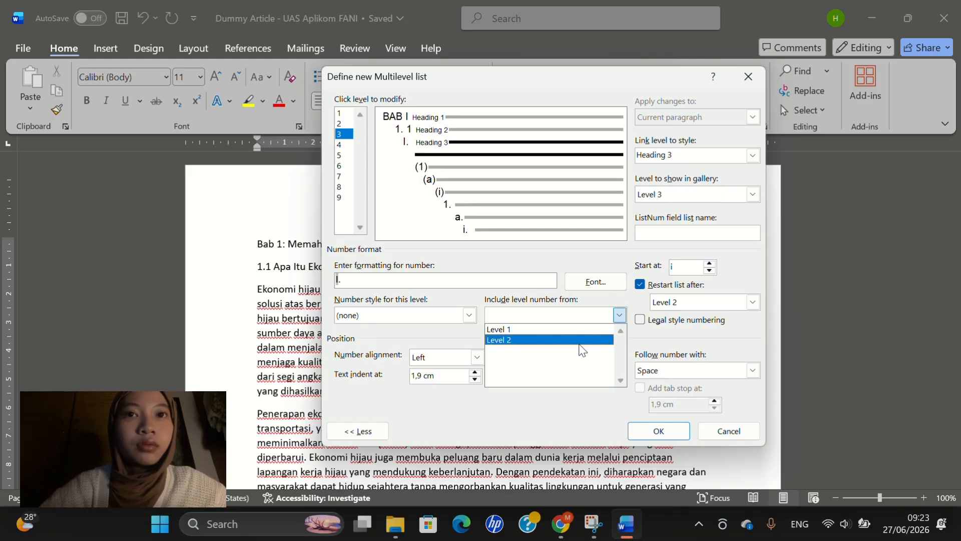
left_click(579, 340)
type(".")
left_click(469, 315)
left_click(407, 340)
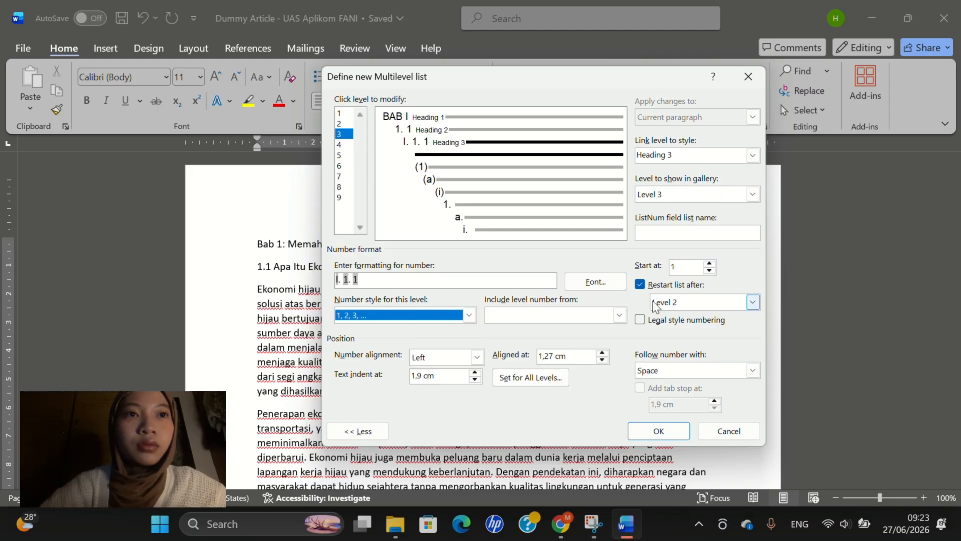
left_click(641, 320)
left_click(660, 431)
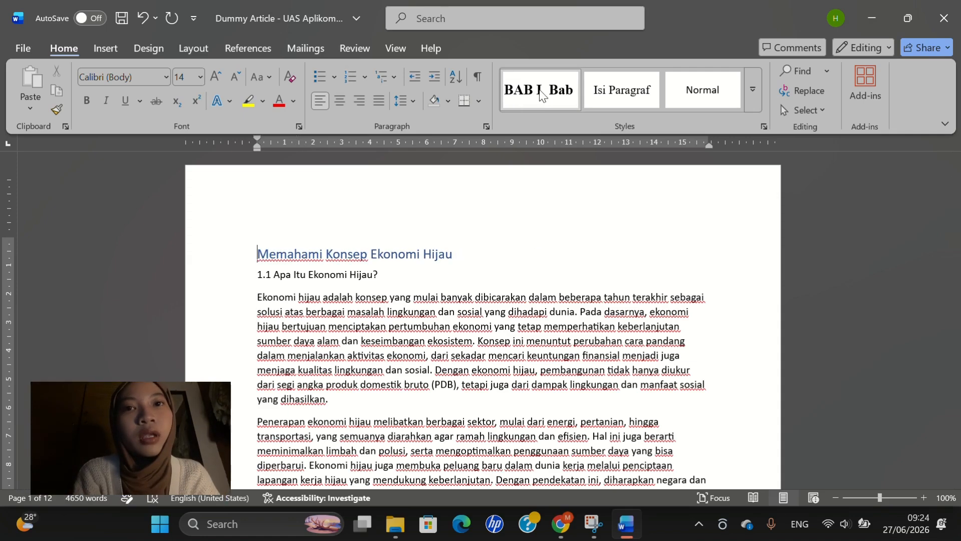
Step: Apply the Bab 1 style to the chapter title "Memahami Konsep Ekonomi Hijau" and select its BAB I number
left_click(519, 98)
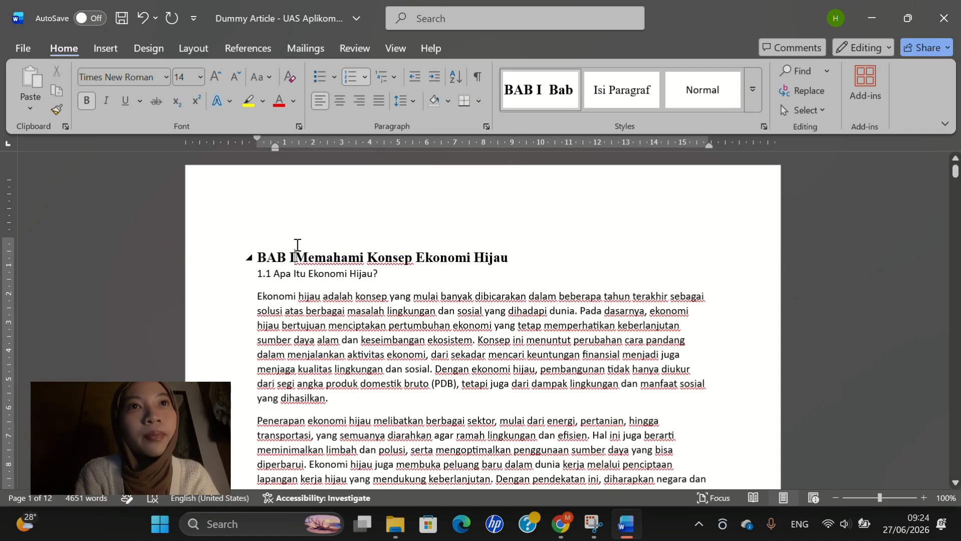
left_click(270, 258)
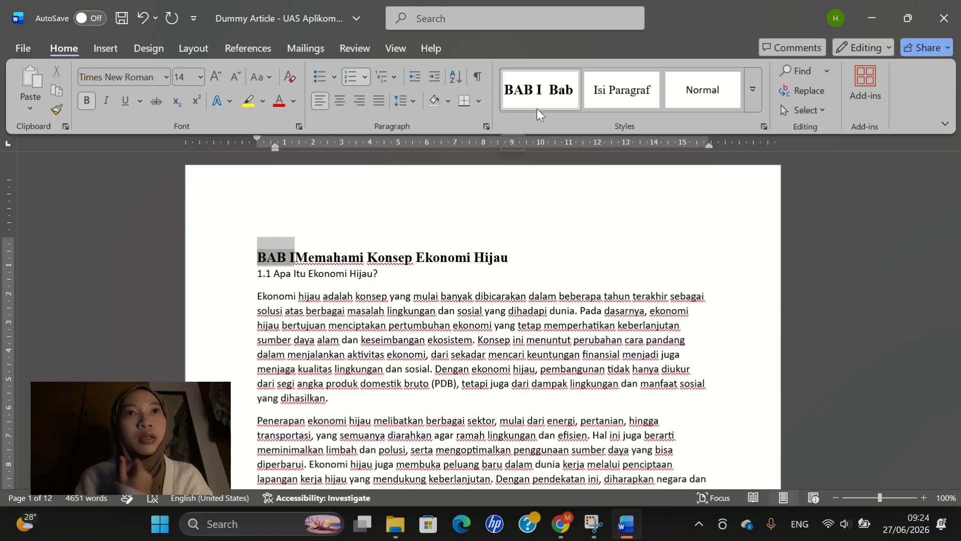
right_click(544, 95)
left_click(593, 136)
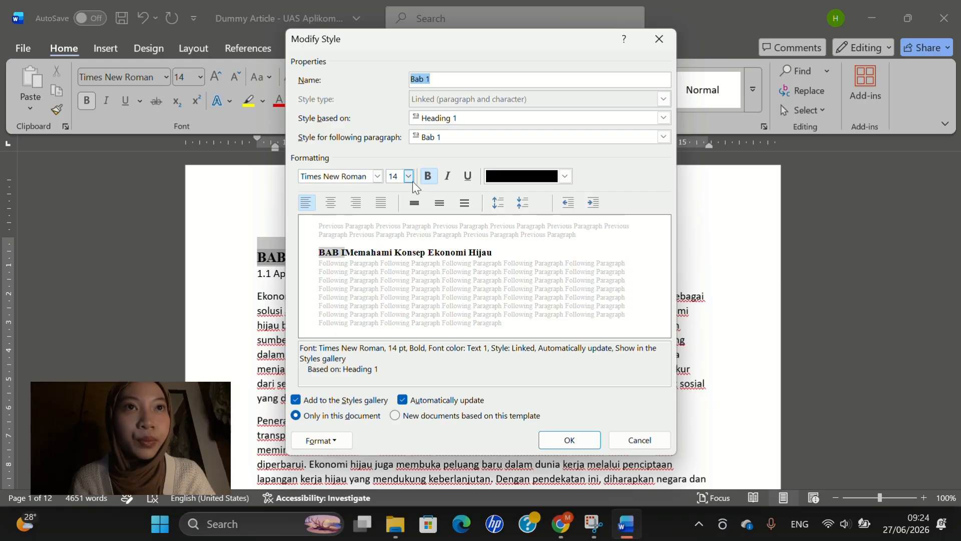
left_click(338, 208)
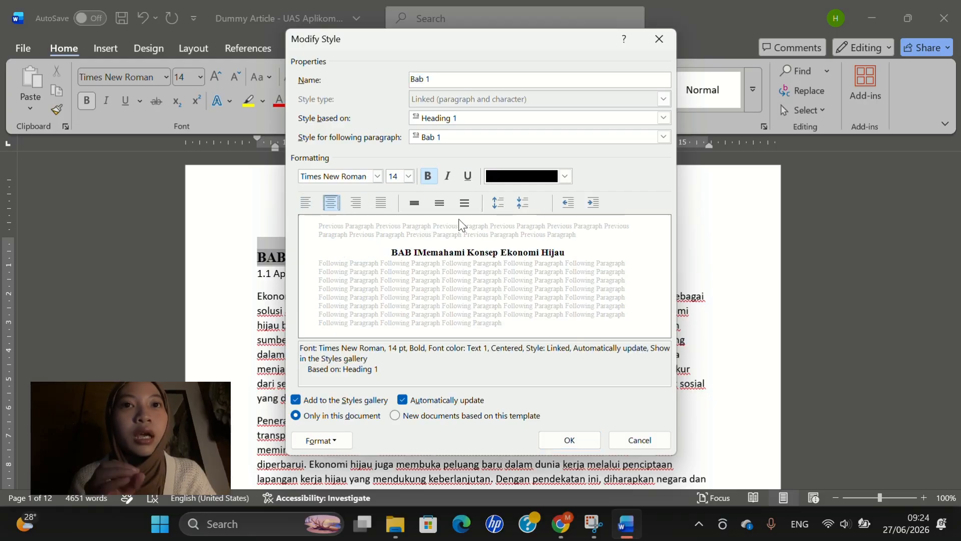
left_click(440, 205)
left_click(419, 206)
left_click(439, 203)
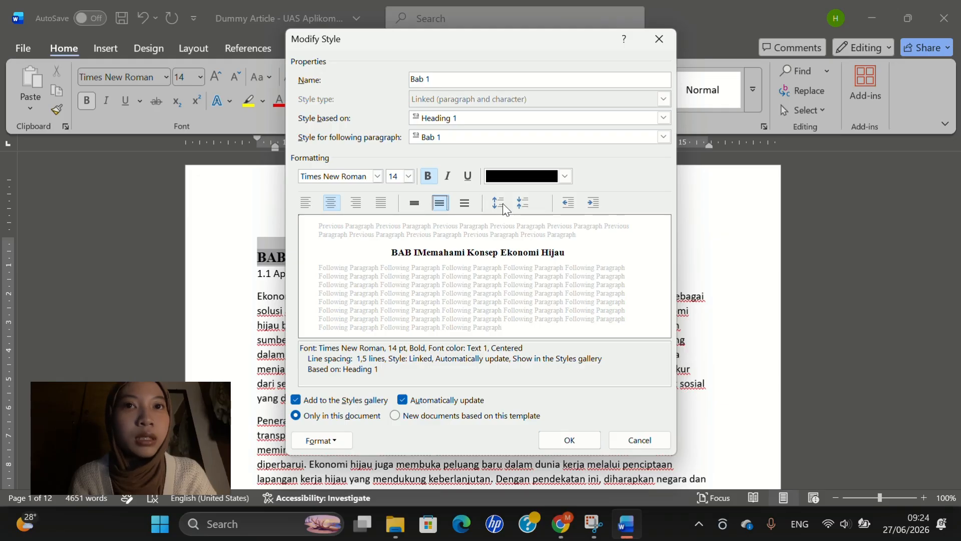
left_click(503, 209)
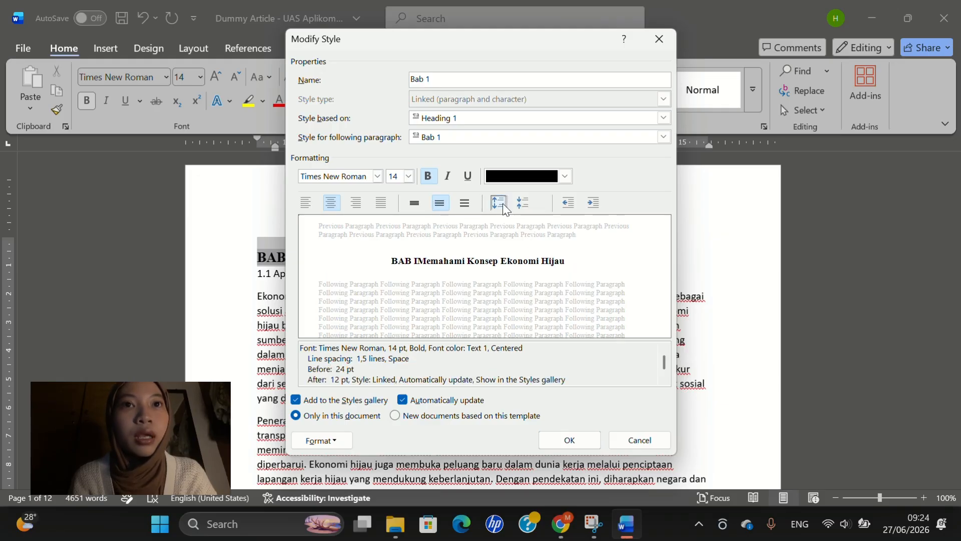
left_click(521, 205)
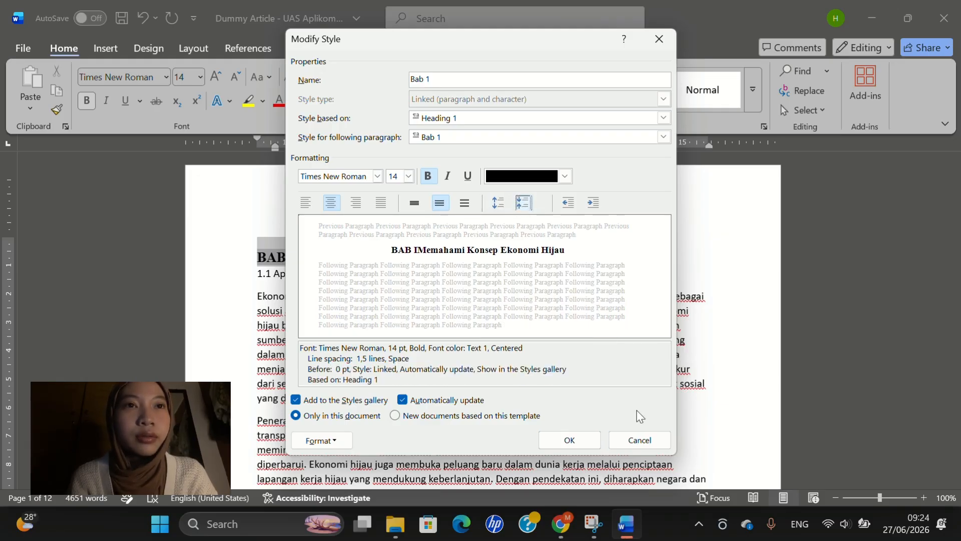
left_click(640, 440)
Step: Modify the Bab 1 style to centered alignment with 1,5 line spacing
right_click(535, 101)
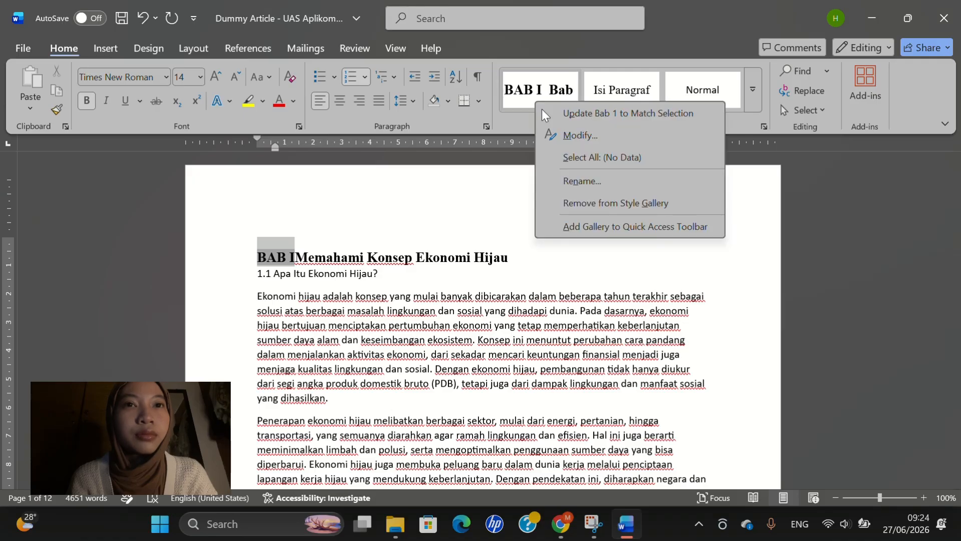
left_click(577, 142)
left_click(338, 205)
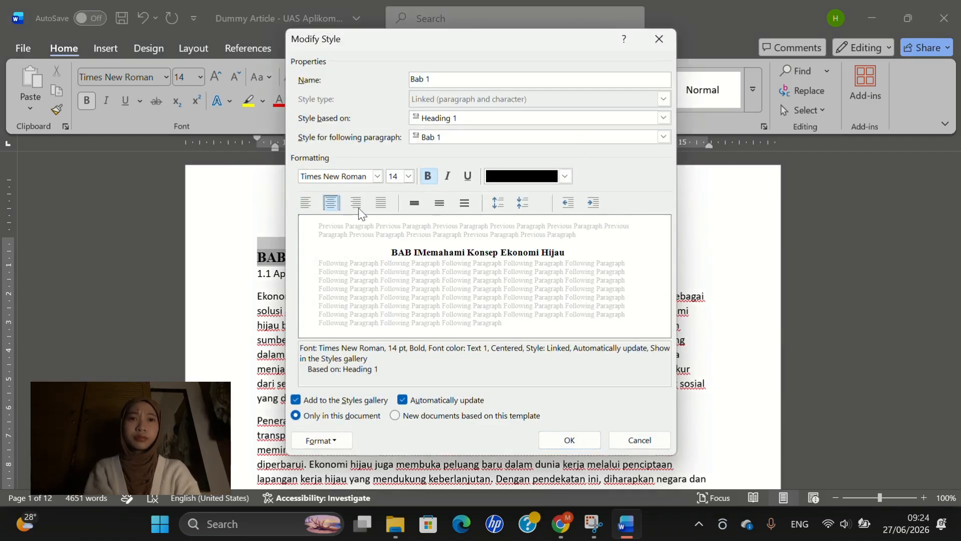
left_click(438, 203)
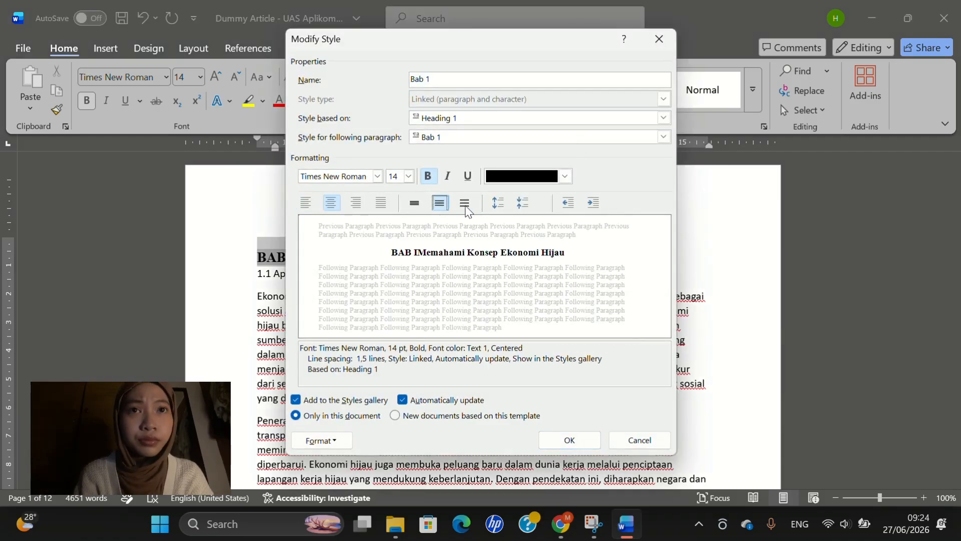
Step: Set the Bab 1 style's special indentation to (none) and accept the style changes
left_click(330, 443)
left_click(345, 297)
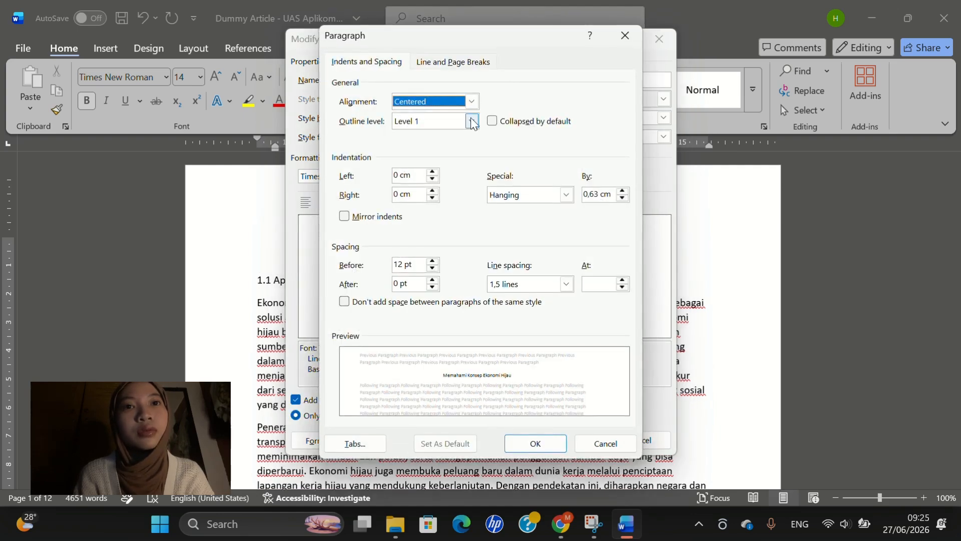
left_click(569, 196)
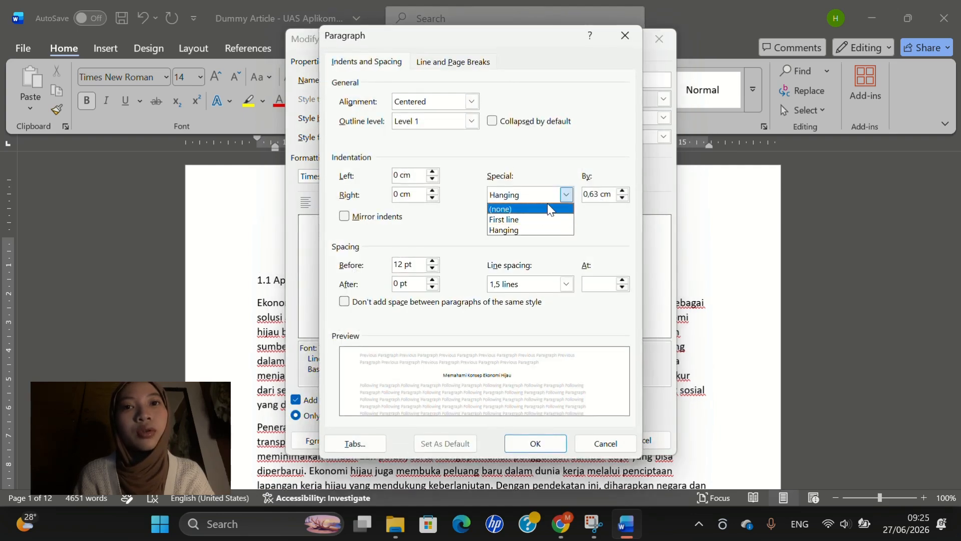
left_click(545, 208)
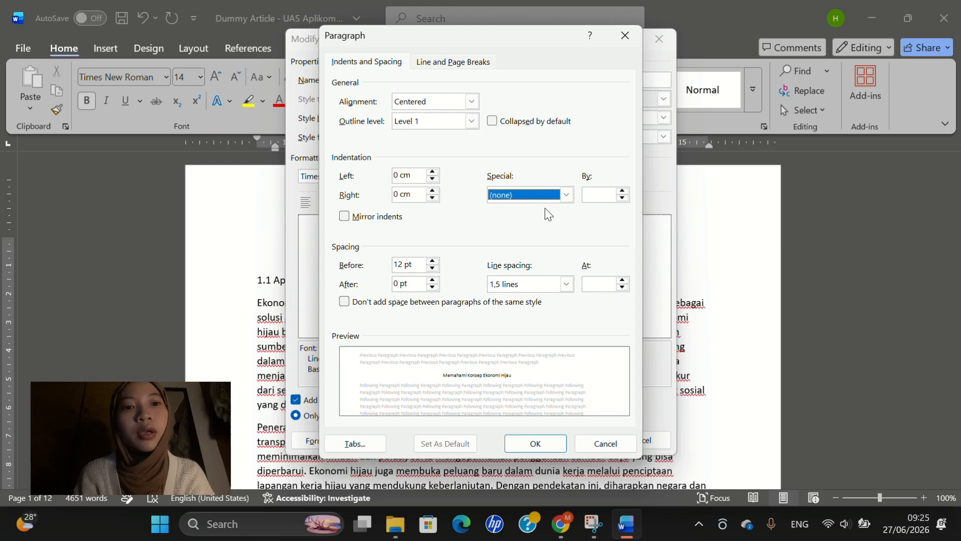
left_click(535, 445)
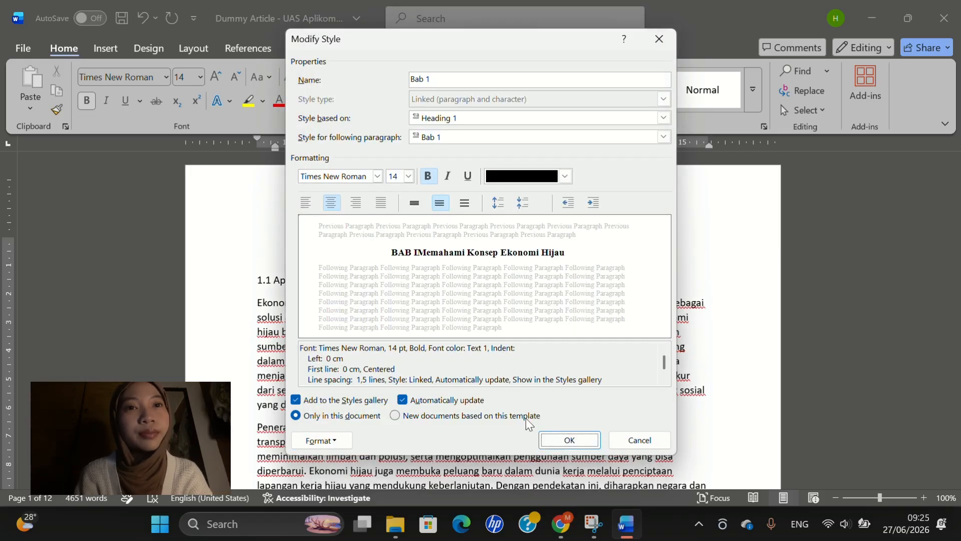
left_click(560, 441)
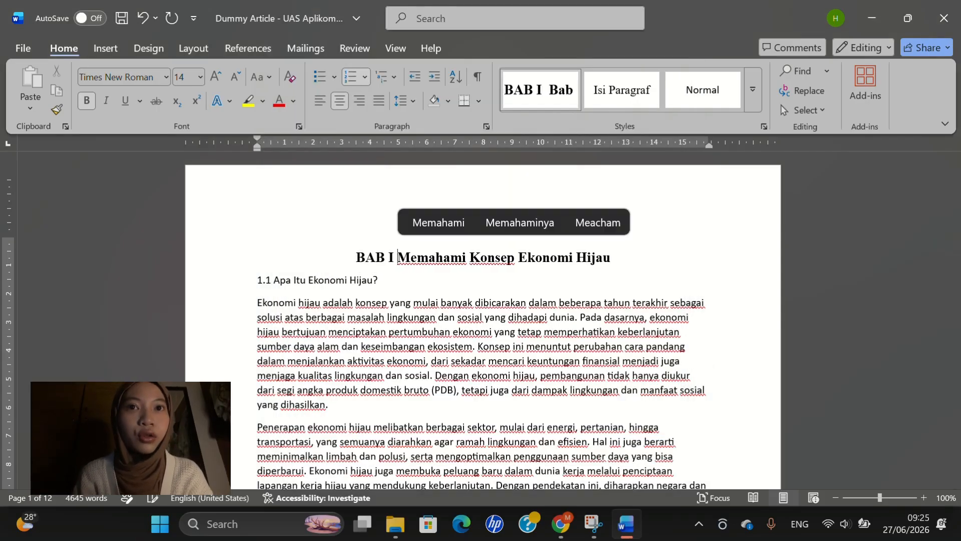
Step: Put the chapter title on its own line below BAB I and add an unnumbered blank line beneath it
key("BackSpace")
key("Return")
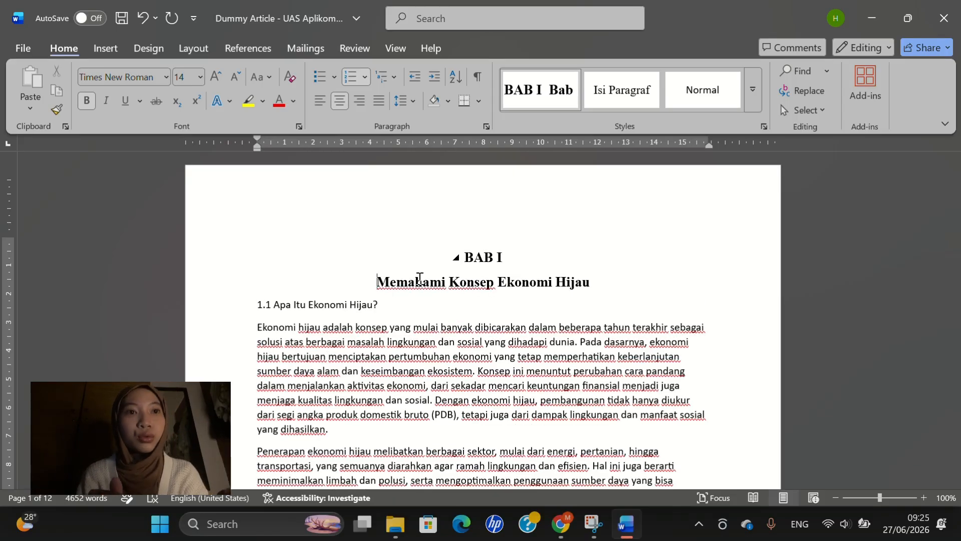
scroll(633, 279, "down", 2)
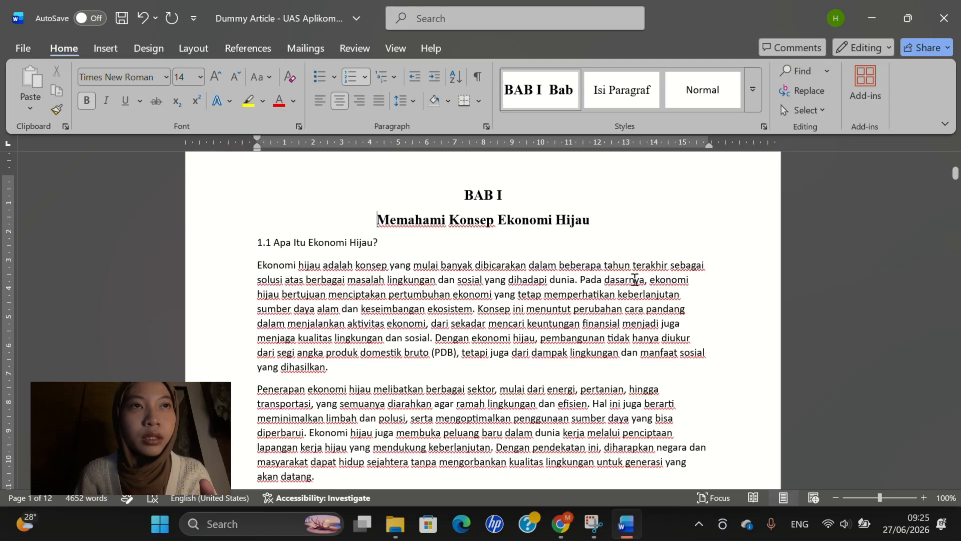
left_click(657, 221)
key("Return")
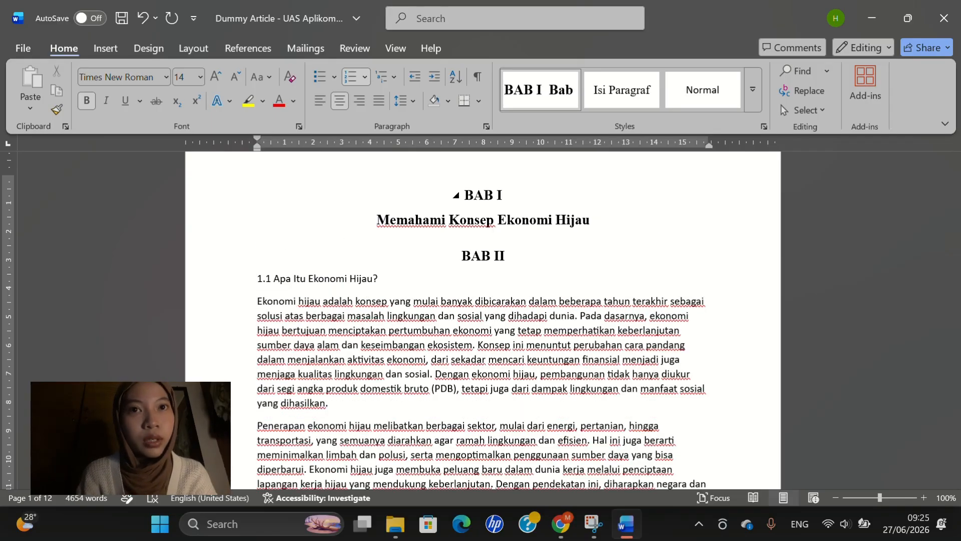
key("BackSpace")
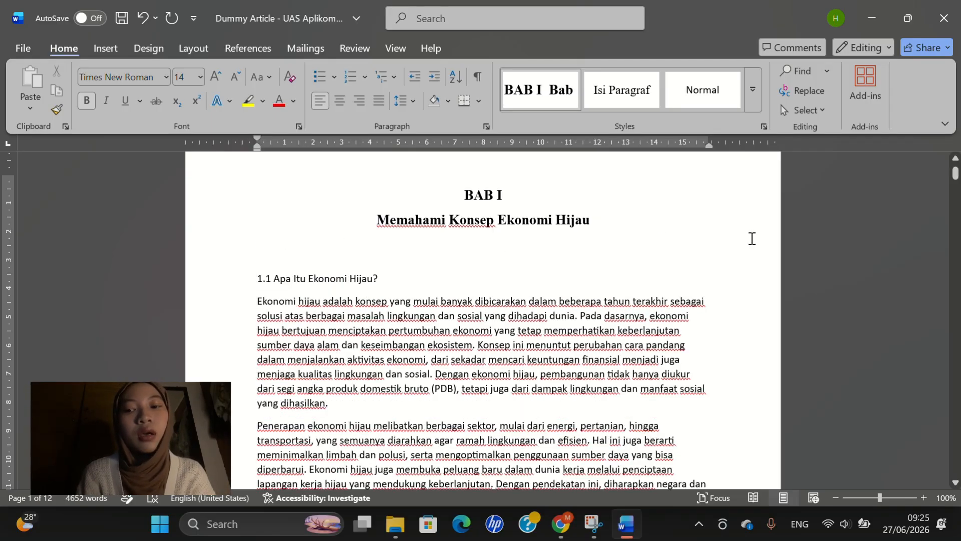
Step: Change the chapter title "Memahami Konsep Ekonomi Hijau" to UPPERCASE
scroll(724, 244, "up", 2)
scroll(449, 291, "down", 3)
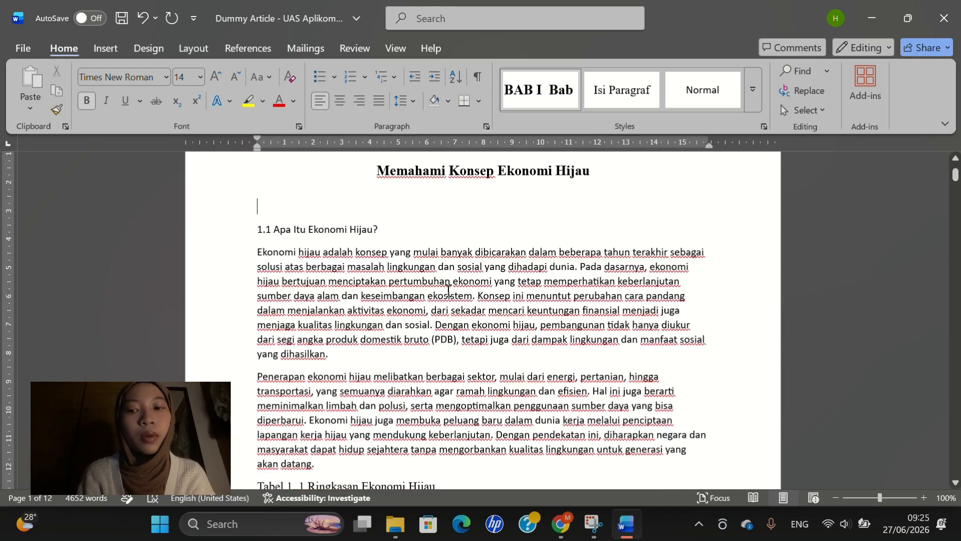
scroll(448, 290, "up", 3)
left_click_drag(374, 283, 610, 295)
left_click(260, 78)
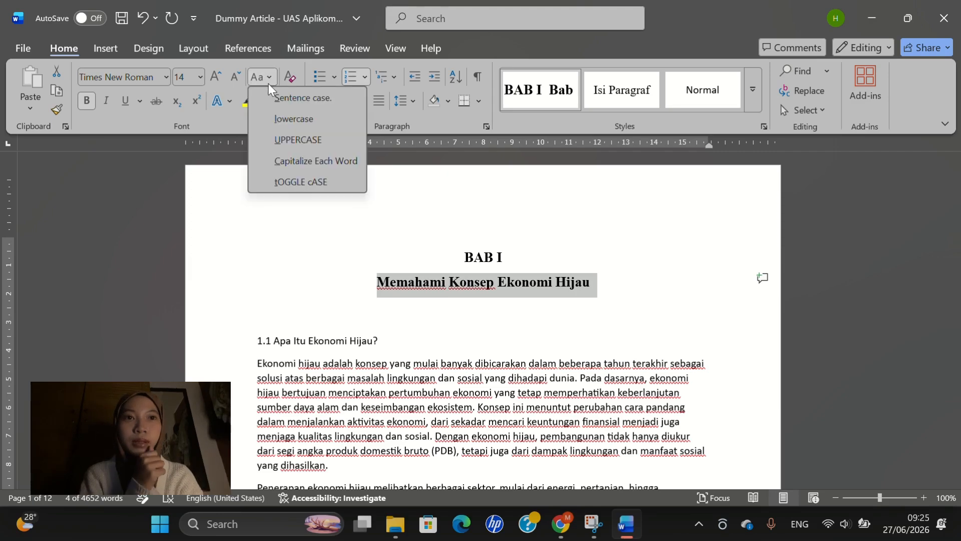
left_click(279, 135)
left_click(642, 294)
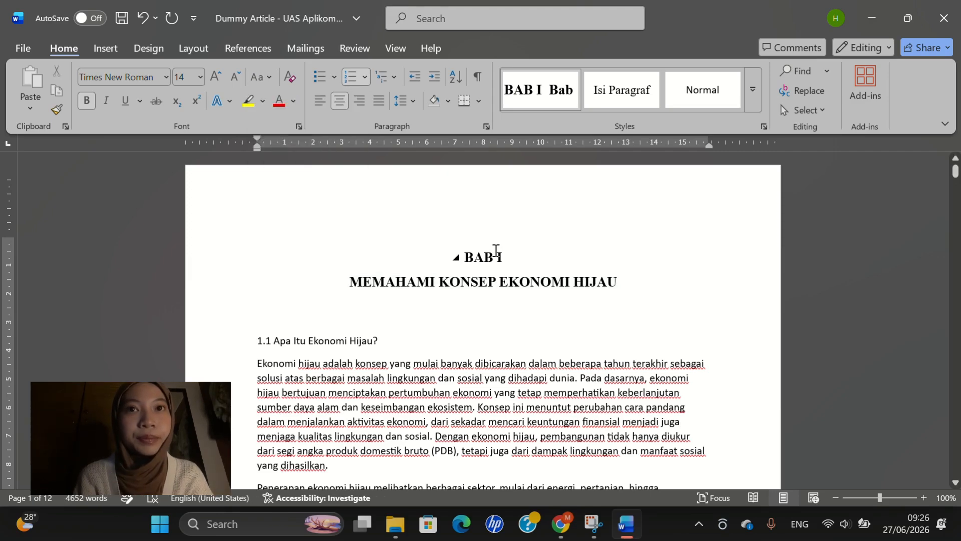
Step: Delete the blank line below the uppercase chapter title and insert a fresh one in its place
scroll(472, 277, "down", 1)
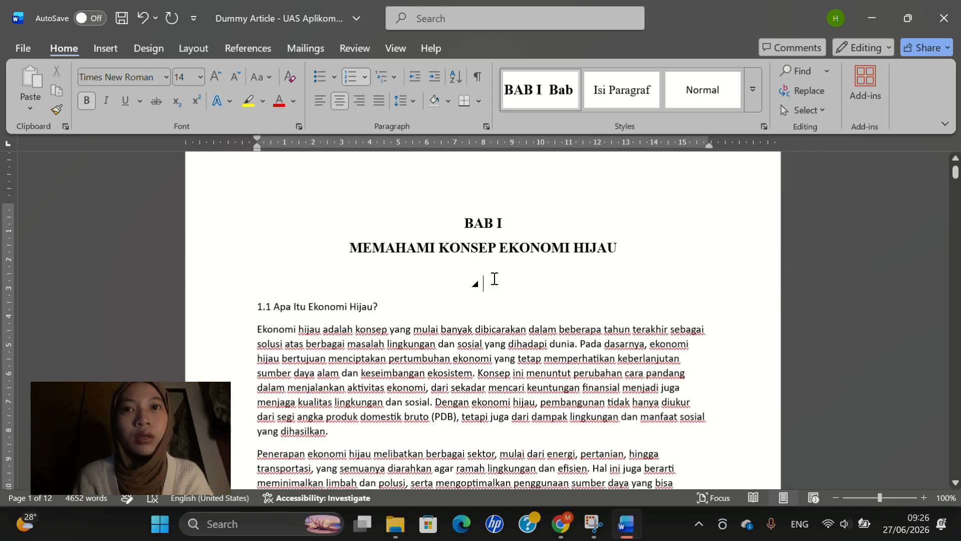
key("BackSpace")
key("BackSpace")
key("BackSpace")
key("Return")
Step: Remove the manually typed 1.1 from "Apa Itu Ekonomi Hijau?" and apply the Heading 2 style to that line
scroll(490, 281, "down", 1)
left_click(275, 286)
key("BackSpace")
key("BackSpace")
key("BackSpace")
key("BackSpace")
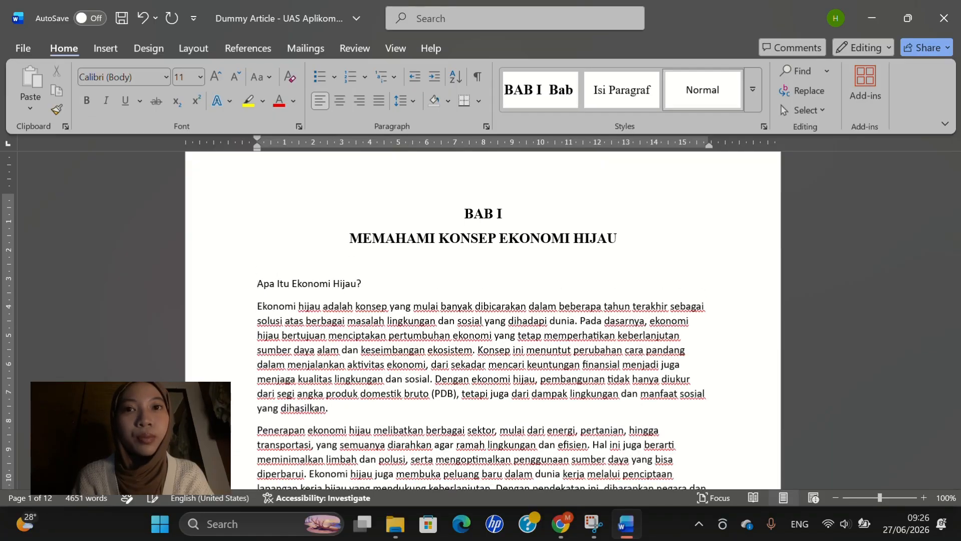
left_click(758, 95)
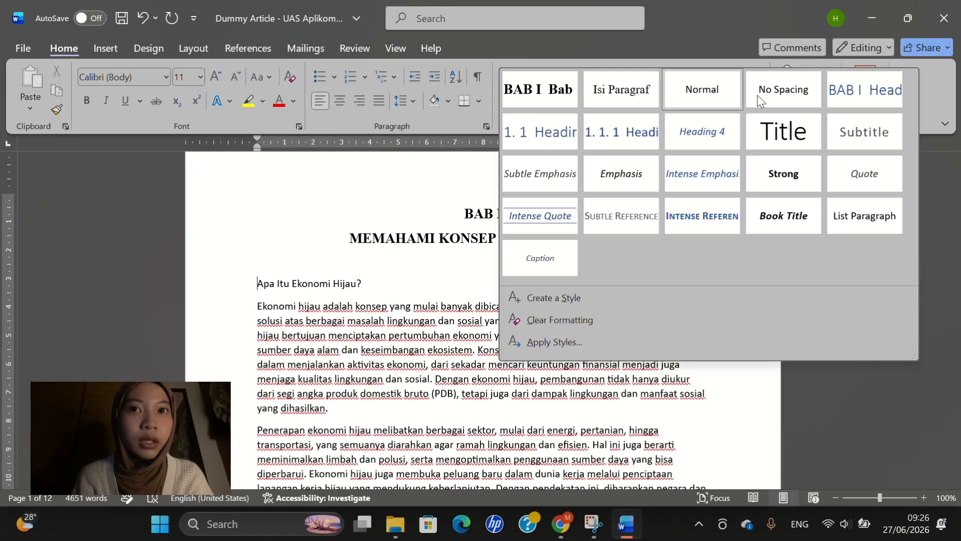
left_click(551, 136)
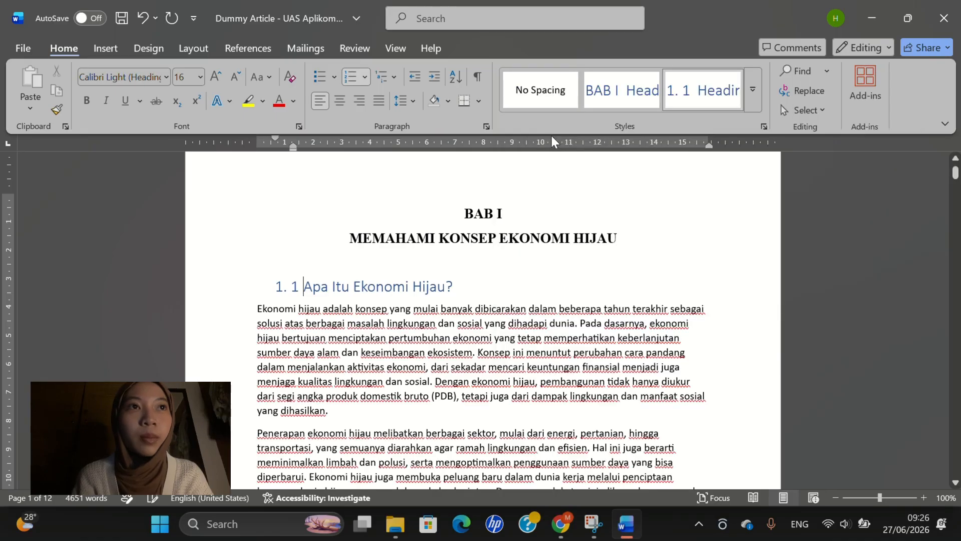
Step: Modify the Heading 2 style's font to Times New Roman, 12 pt, bold
right_click(698, 98)
left_click(734, 132)
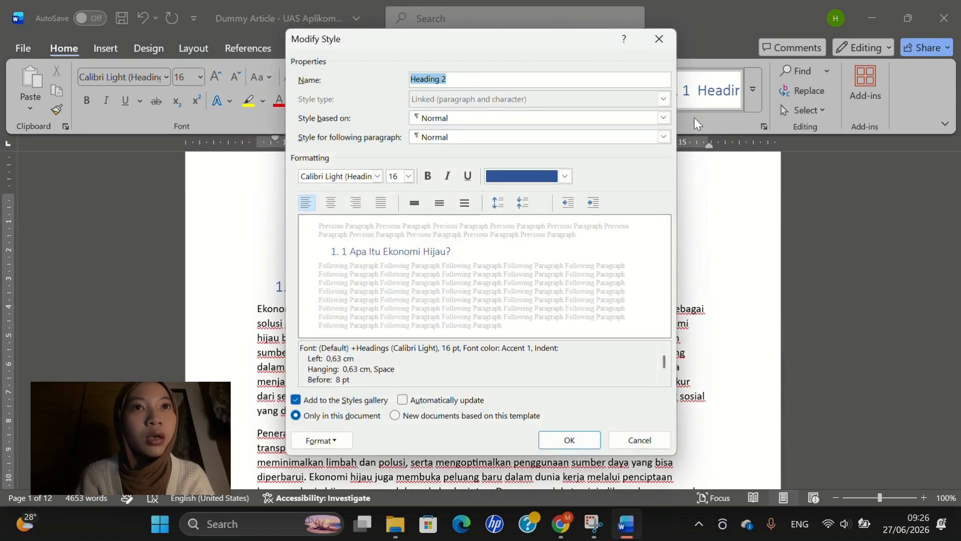
left_click(408, 177)
left_click(392, 232)
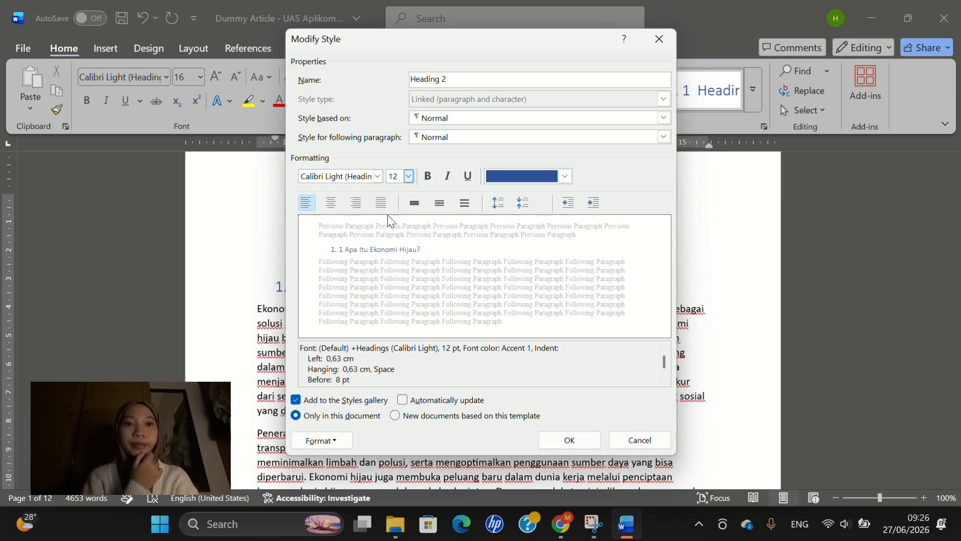
left_click(379, 175)
left_click(392, 226)
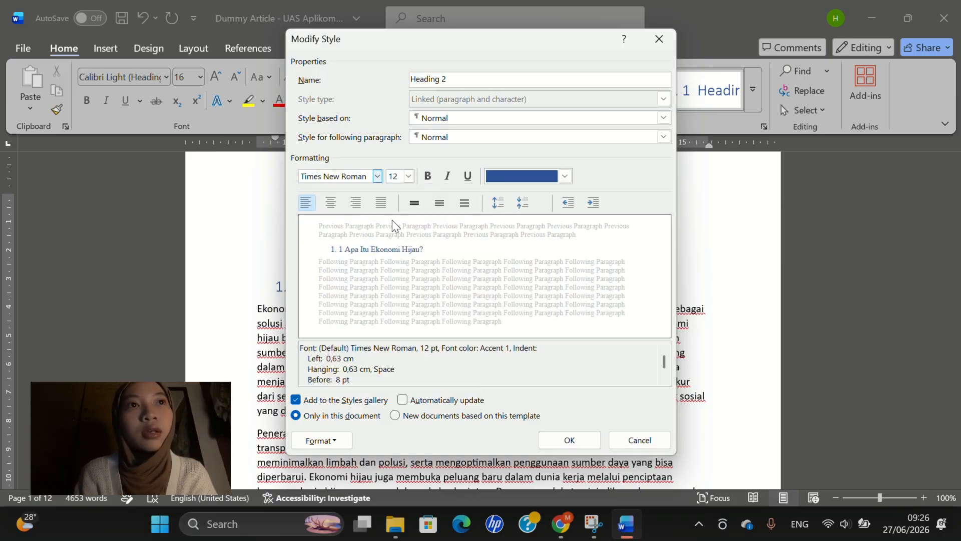
left_click(429, 174)
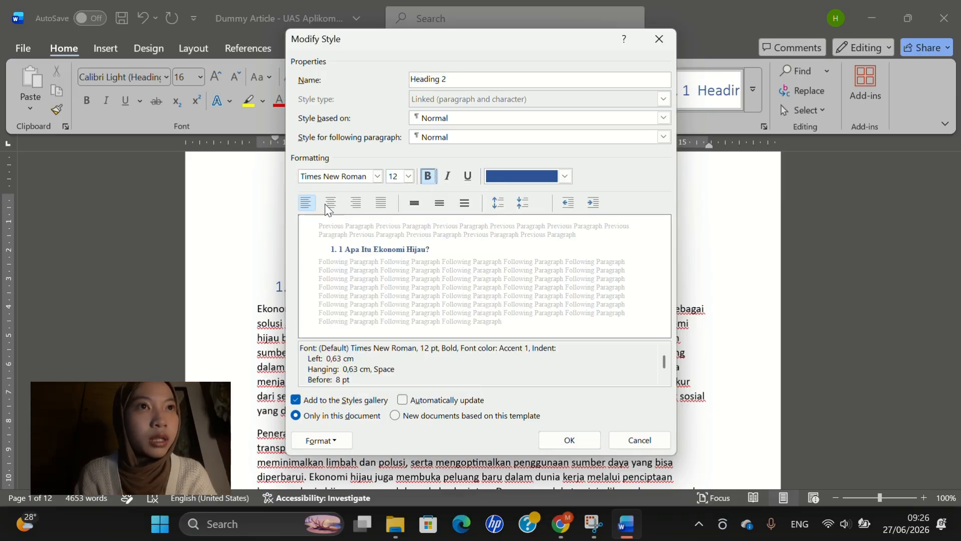
Step: Give the Heading 2 style single line spacing and decrease its left indent to 0 cm
left_click(441, 202)
left_click(414, 203)
left_click(440, 203)
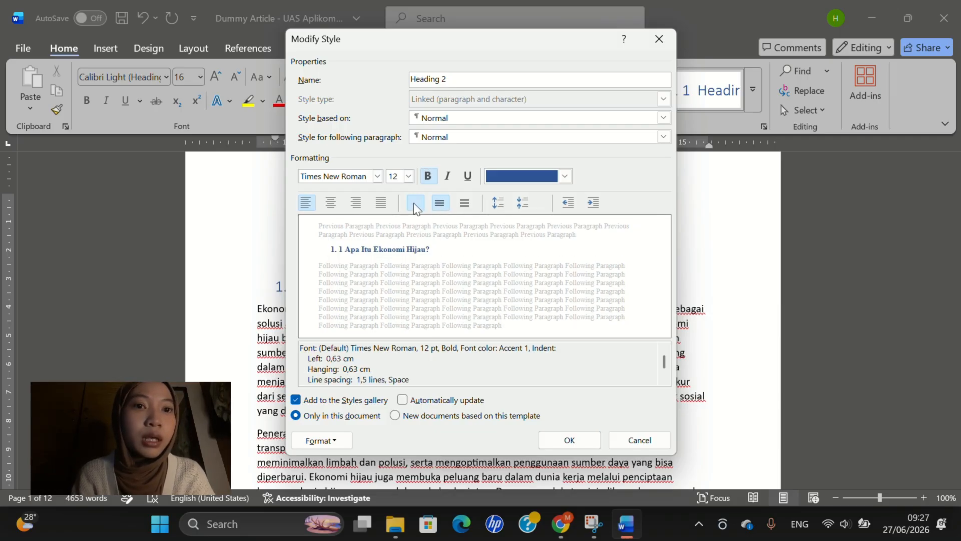
left_click(415, 203)
left_click(570, 203)
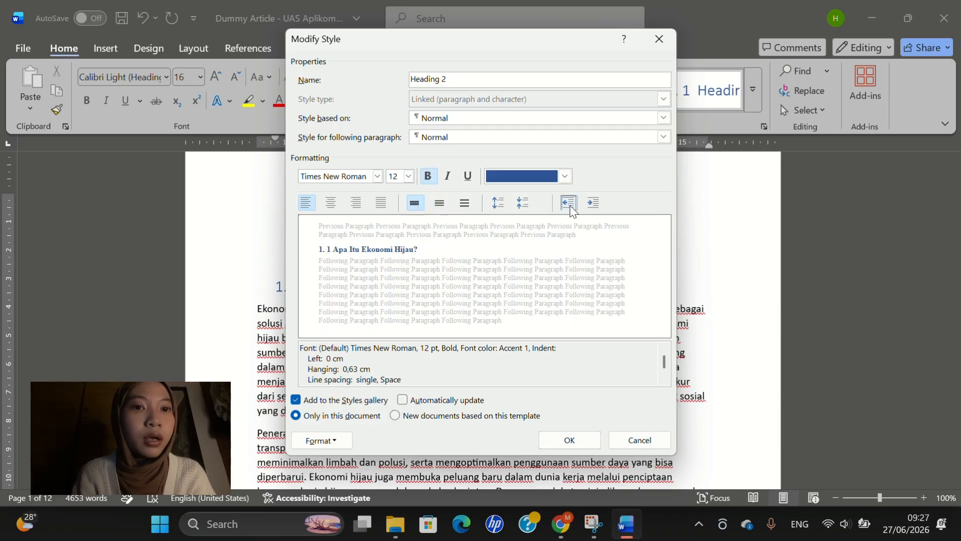
Step: Set the Heading 2 style's special indentation to (none) and its line spacing to 1,5 lines
left_click(335, 443)
left_click(354, 297)
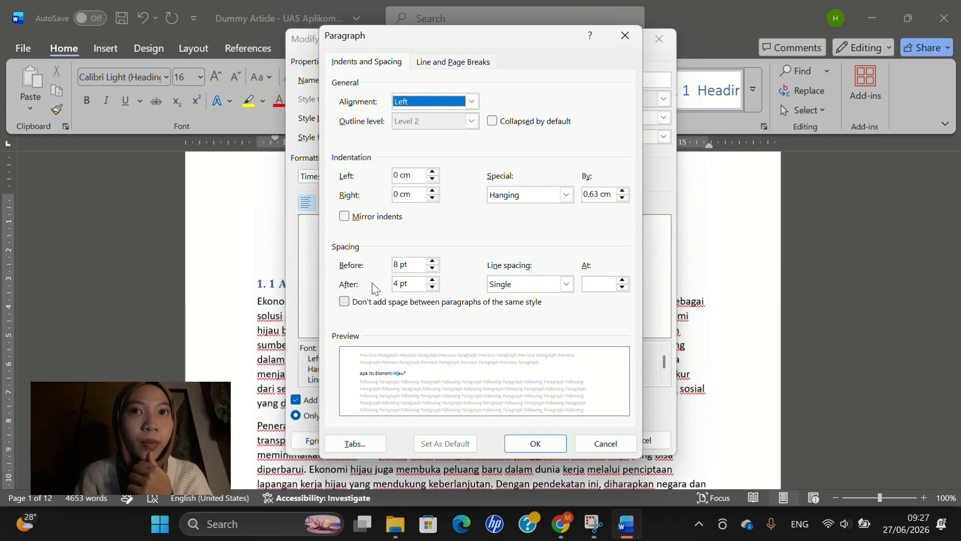
left_click(567, 195)
left_click(522, 208)
left_click(550, 444)
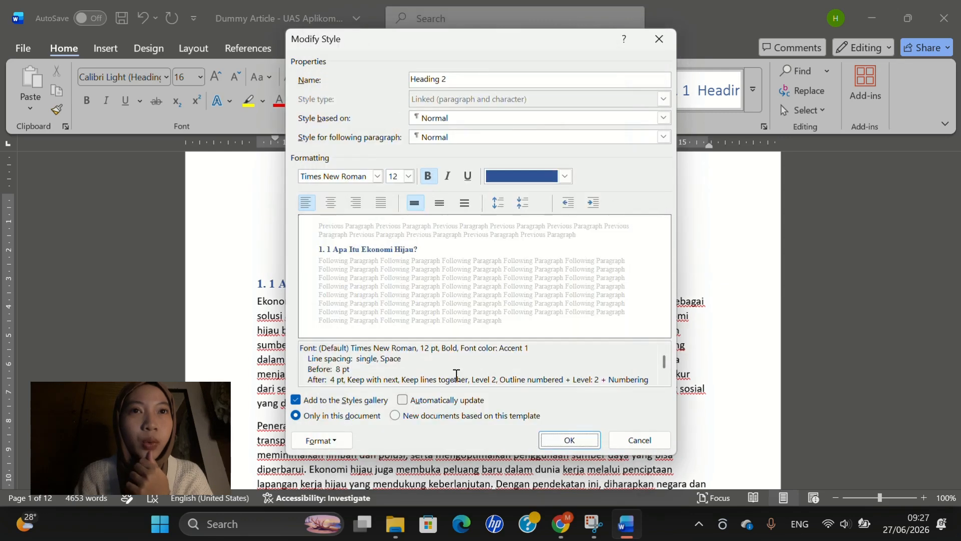
left_click(439, 203)
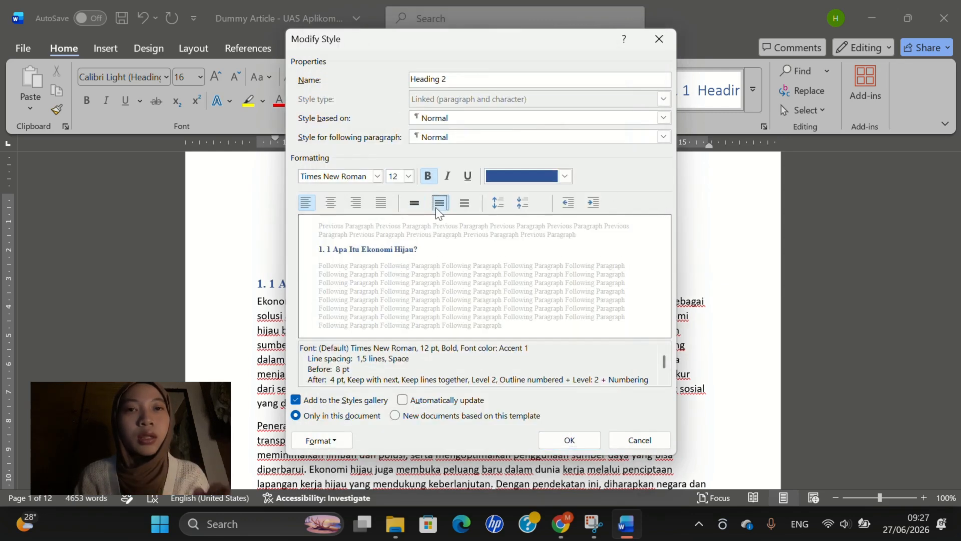
Step: Give the Heading 2 style single line spacing and the Automatic font colour, and save the style changes
left_click(408, 206)
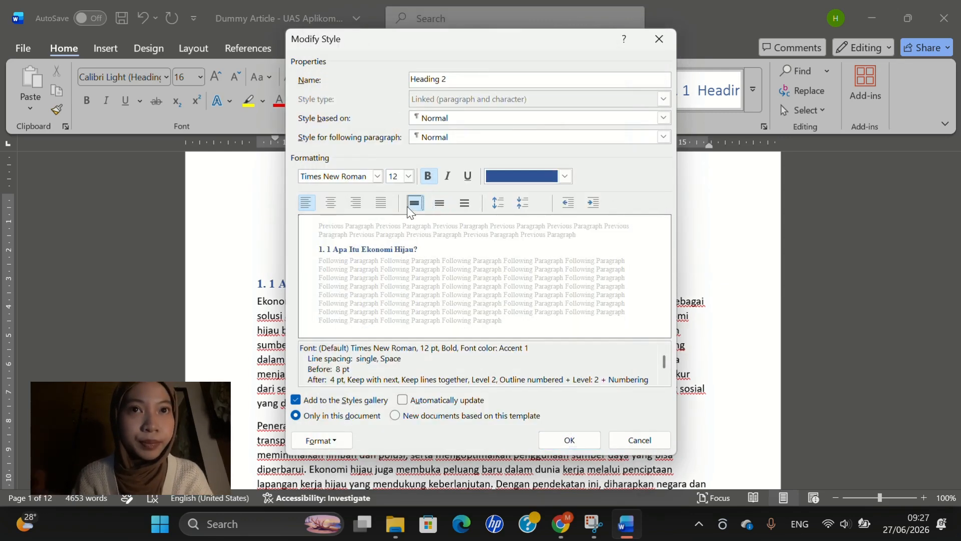
left_click(564, 176)
left_click(507, 192)
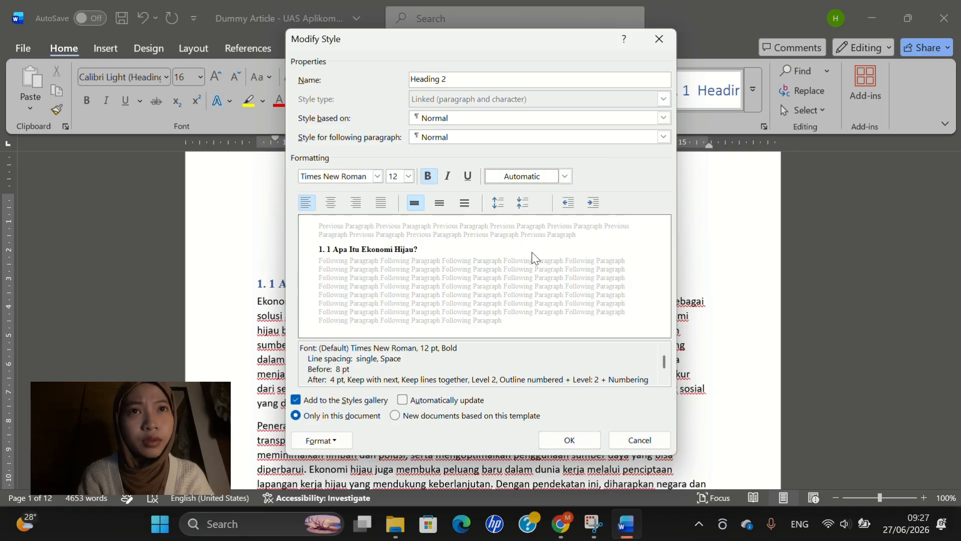
left_click(570, 440)
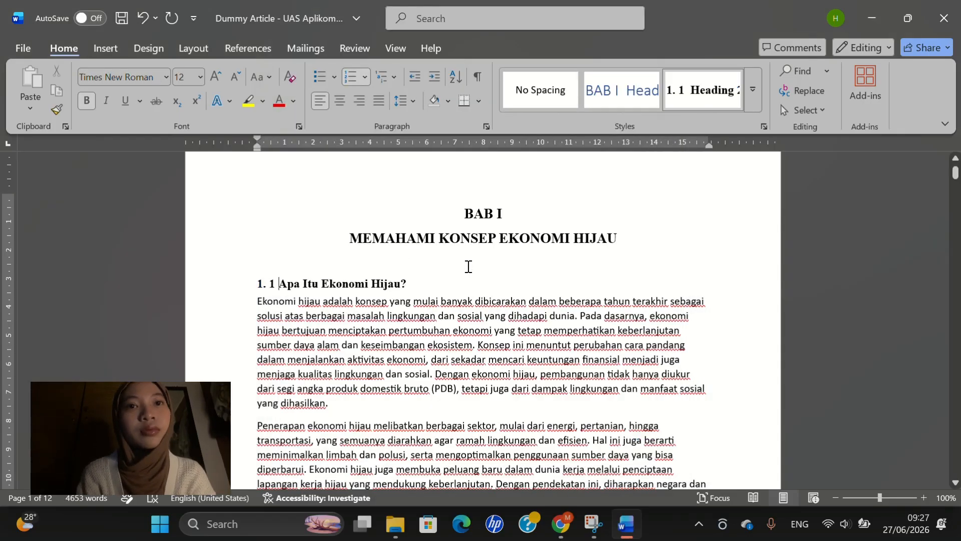
Step: Remove the manually typed 1.1.1 from "Definisi dan prinsip dasar" and apply the Heading 3 style to that line
scroll(468, 266, "down", 2)
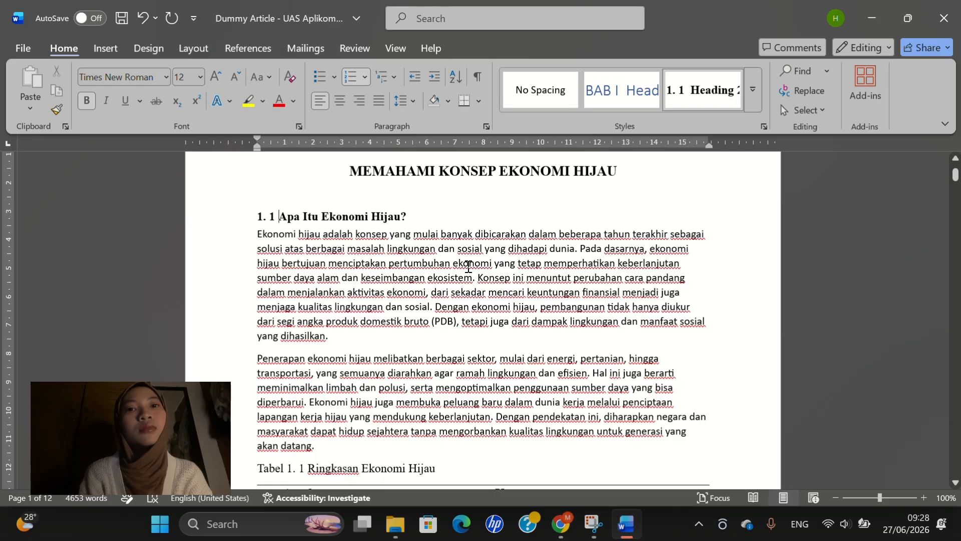
scroll(468, 267, "down", 3)
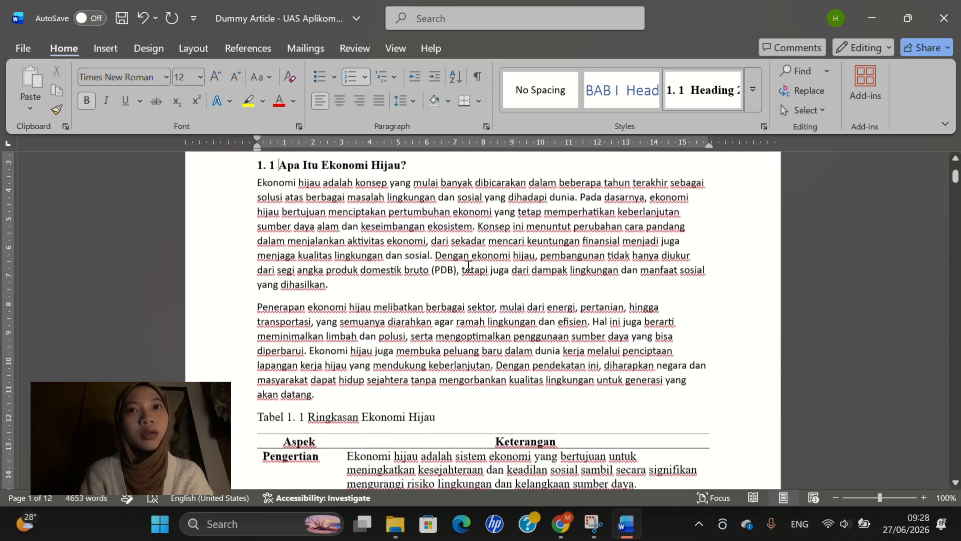
scroll(468, 266, "up", 3)
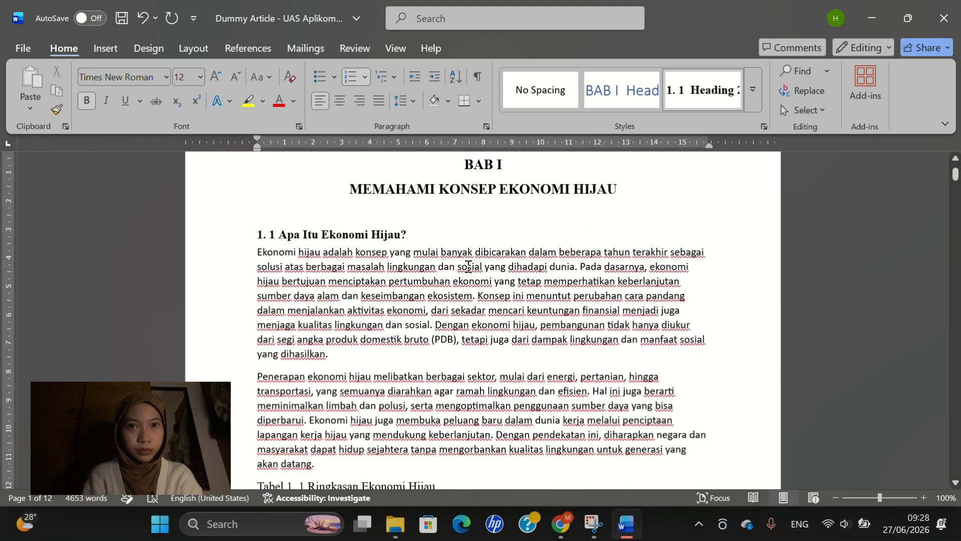
scroll(468, 266, "up", 5)
scroll(468, 265, "down", 8)
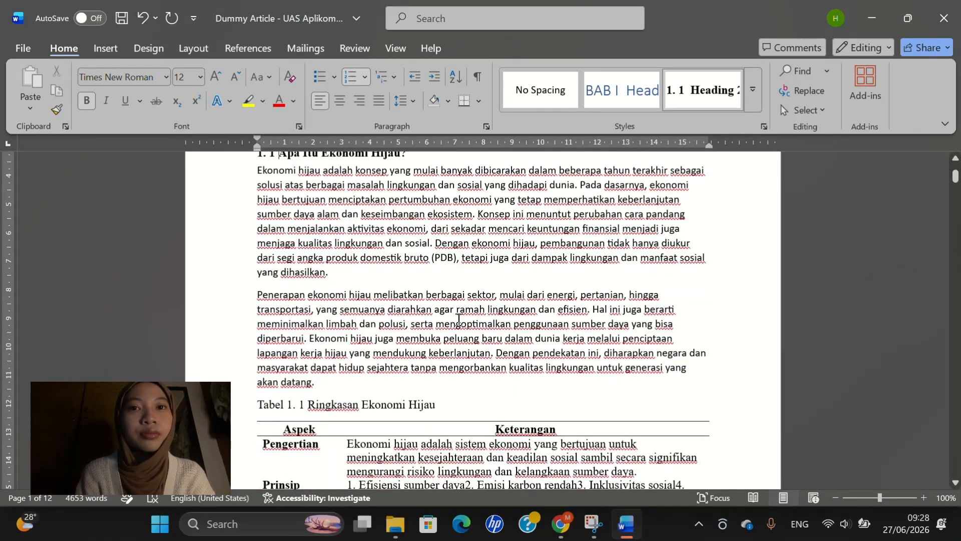
scroll(504, 412, "down", 7)
left_click(283, 345)
key("BackSpace")
key("BackSpace")
key("BackSpace")
key("BackSpace")
key("BackSpace")
key("BackSpace")
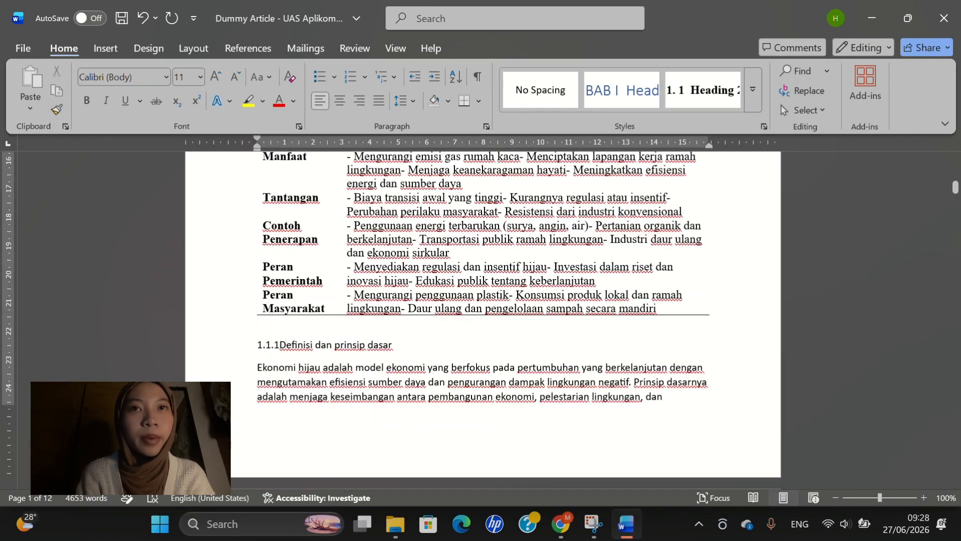
left_click(753, 90)
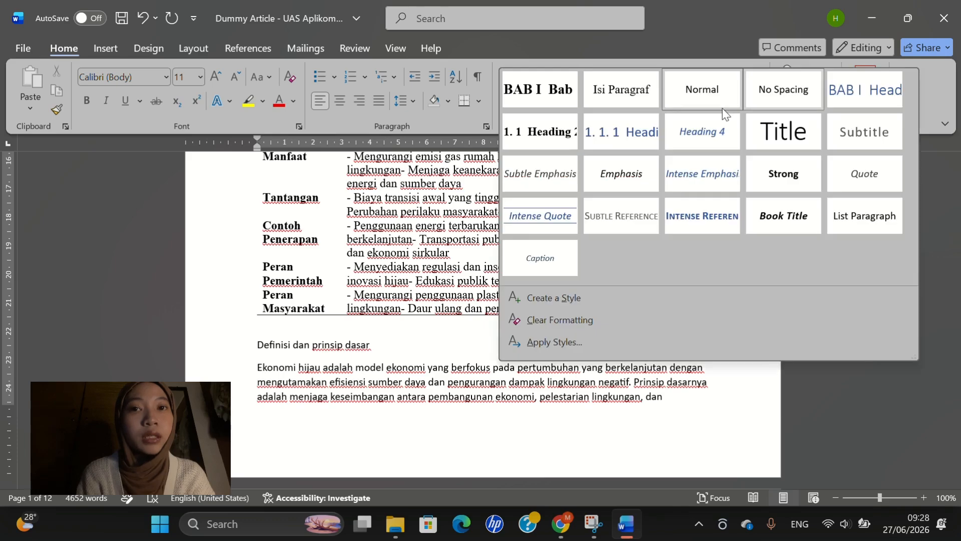
left_click(621, 133)
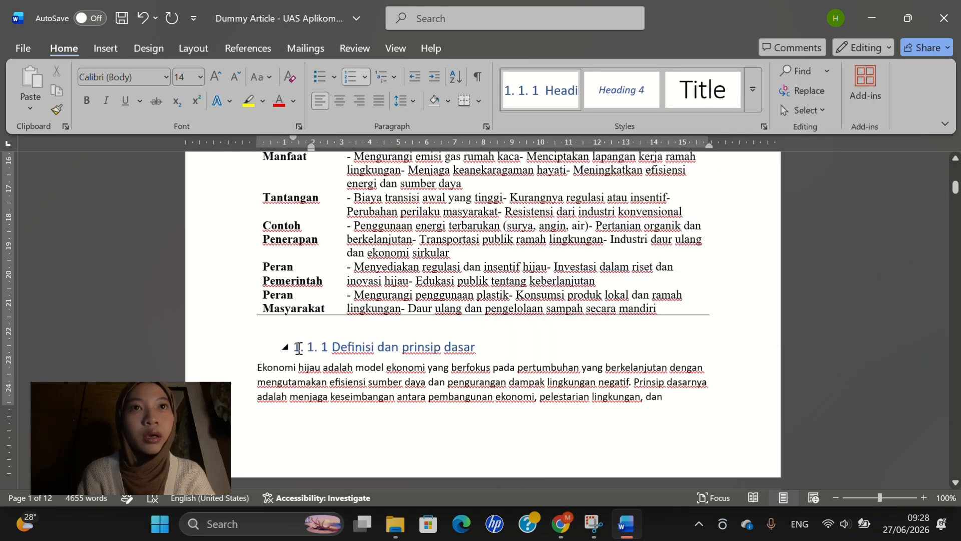
Step: Modify the Heading 3 style's font to Times New Roman, 12 pt
right_click(560, 89)
left_click(575, 114)
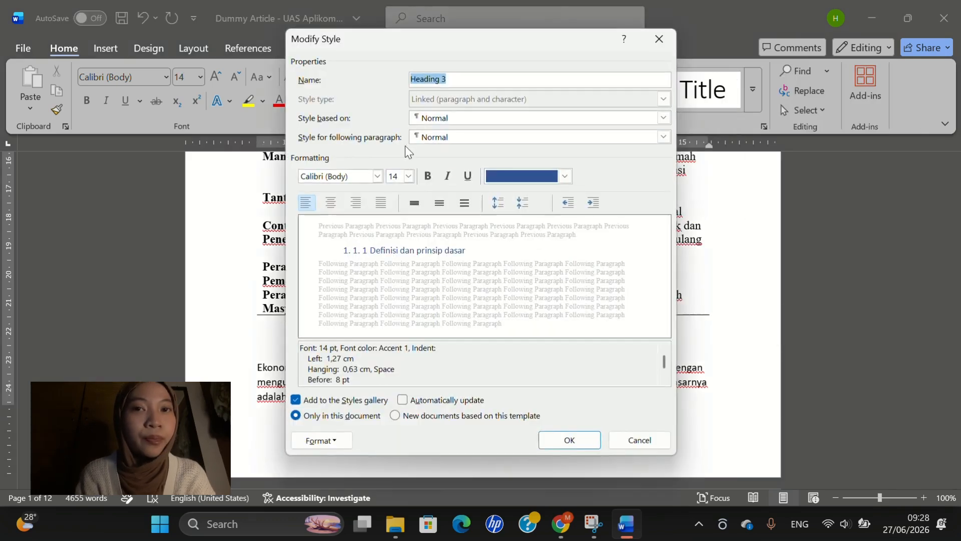
left_click(409, 176)
left_click(393, 232)
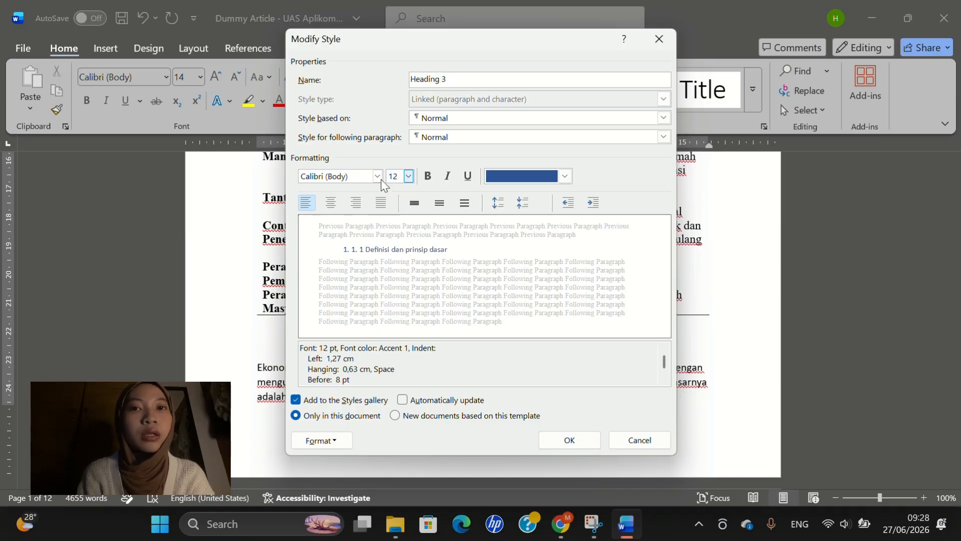
left_click(378, 176)
left_click(366, 233)
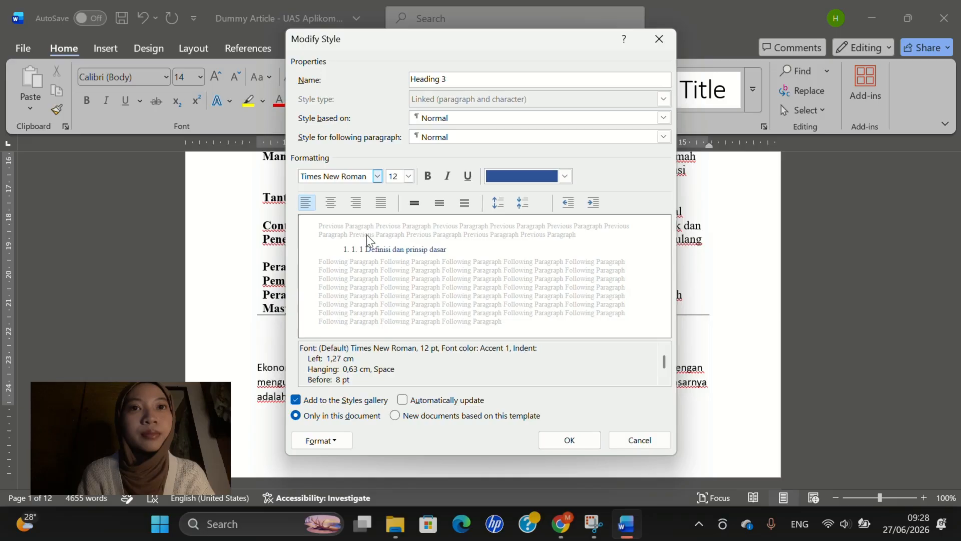
Step: Decrease the Heading 3 style's left indent to 0 cm and set its font colour to Automatic
left_click(566, 204)
left_click(564, 176)
left_click(529, 191)
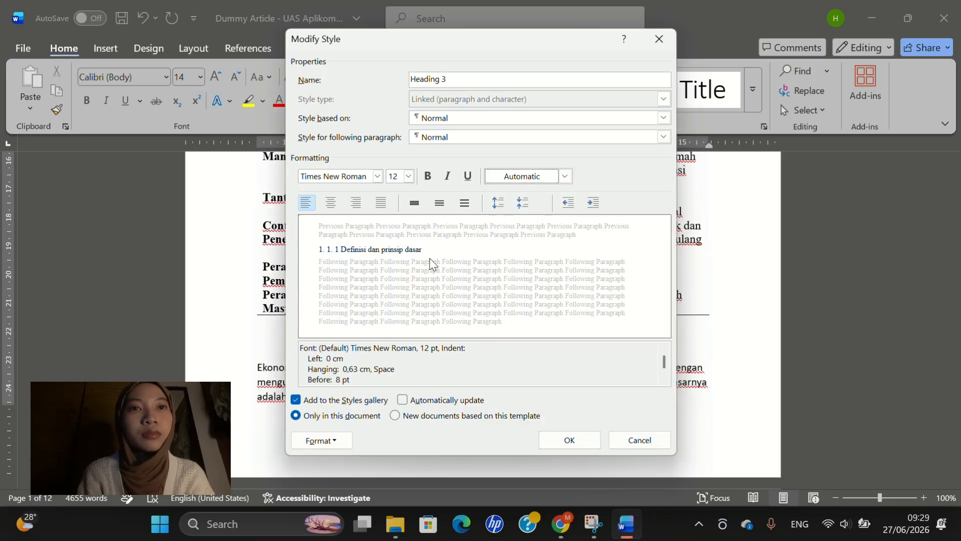
Step: Set the Heading 3 style's special indentation to (none) and save the style changes
left_click(331, 440)
left_click(377, 292)
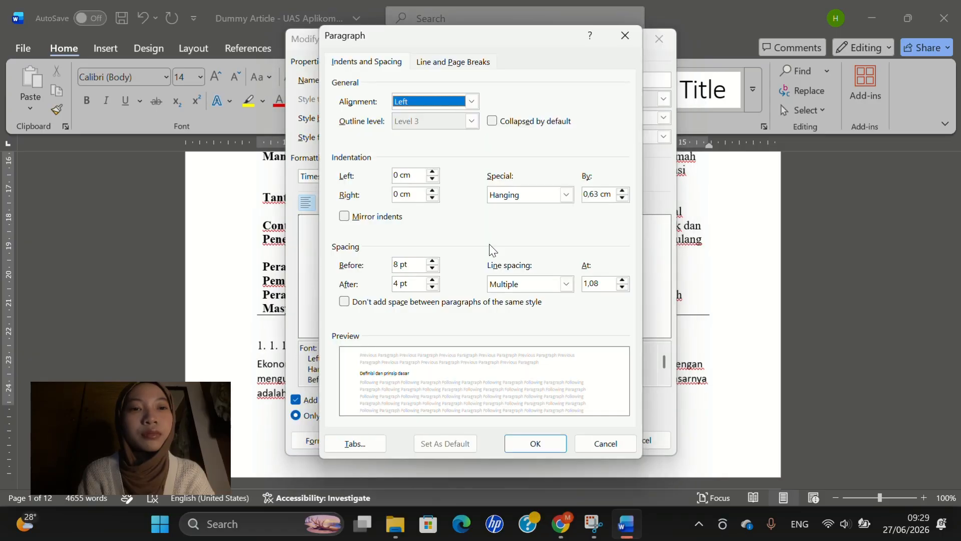
left_click(566, 195)
left_click(548, 208)
left_click(535, 444)
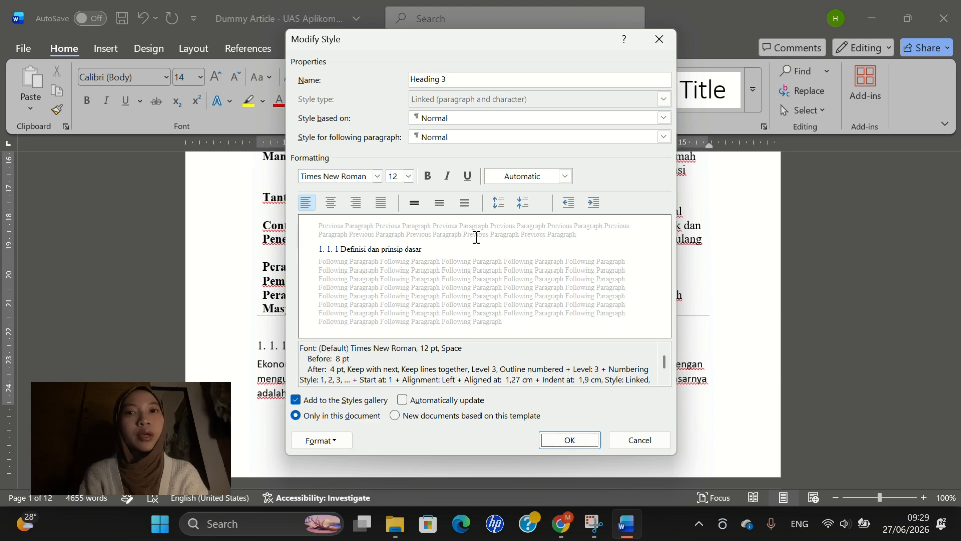
left_click(569, 439)
Step: Modify the Heading 3 style again to make its text bold
right_click(546, 84)
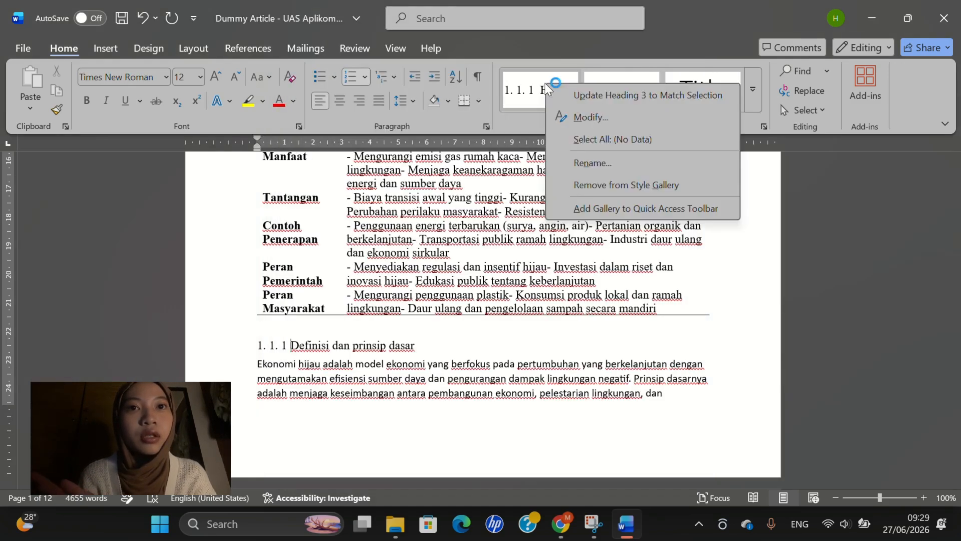
left_click(593, 115)
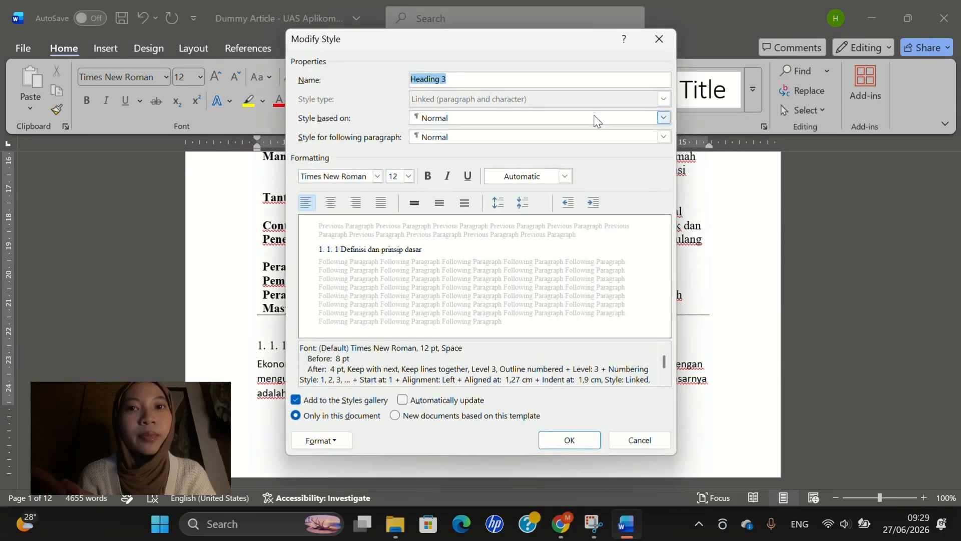
left_click(428, 177)
left_click(569, 440)
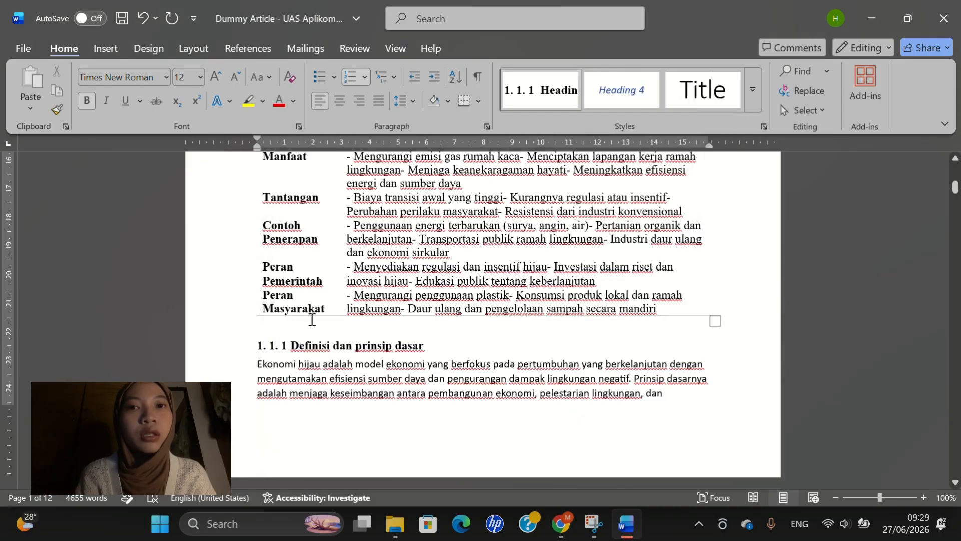
Step: Capitalize the first subsection heading's words so it reads "Definisi dan Prinsip Dasar"
left_click(361, 345)
key("BackSpace")
type("P")
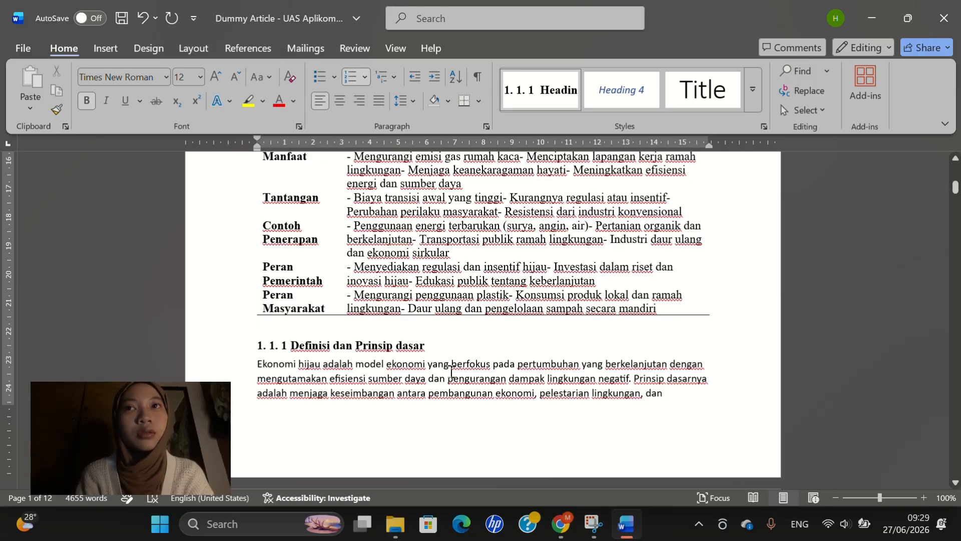
Step: Remove the manually typed 1.1.2 from "Perbedaan dengan ekonomi konvensional" and apply the Heading 3 style to that line
scroll(430, 261, "up", 15)
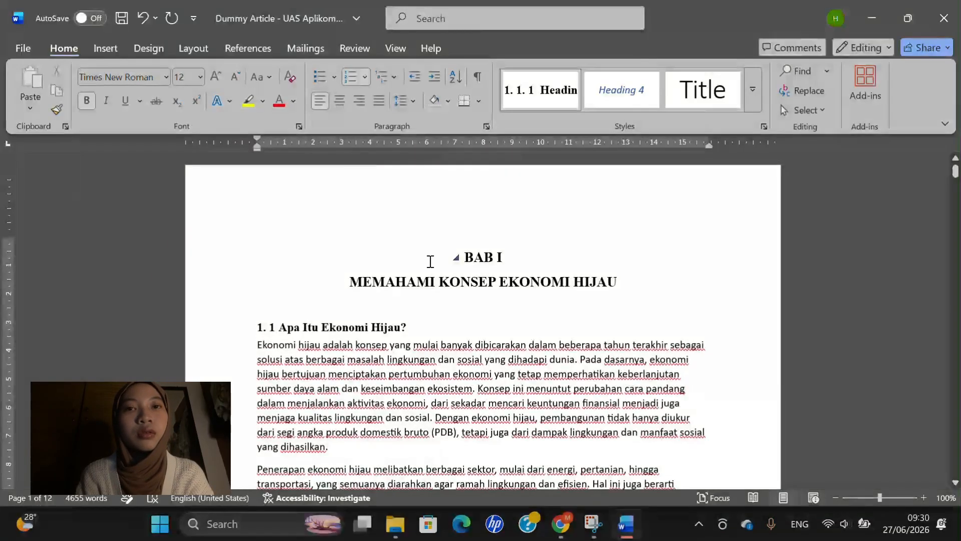
scroll(425, 331, "down", 15)
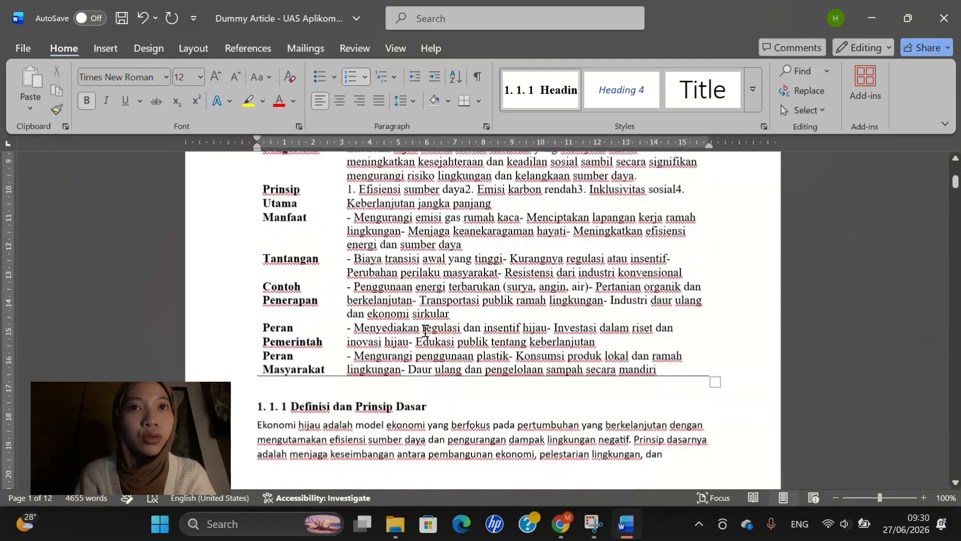
scroll(425, 330, "down", 5)
scroll(425, 328, "up", 2)
scroll(357, 357, "down", 2)
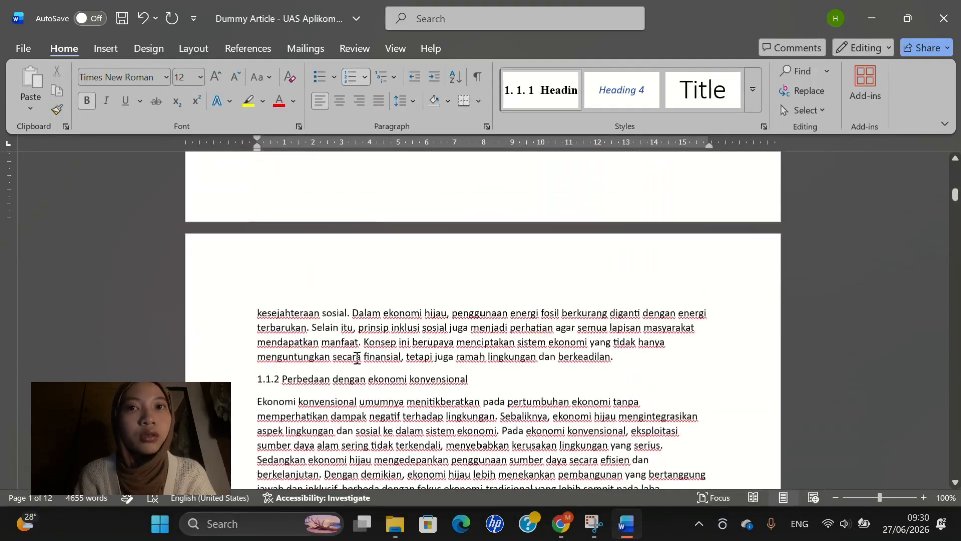
key("BackSpace")
key("BackSpace")
key("BackSpace")
key("BackSpace")
key("BackSpace")
key("BackSpace")
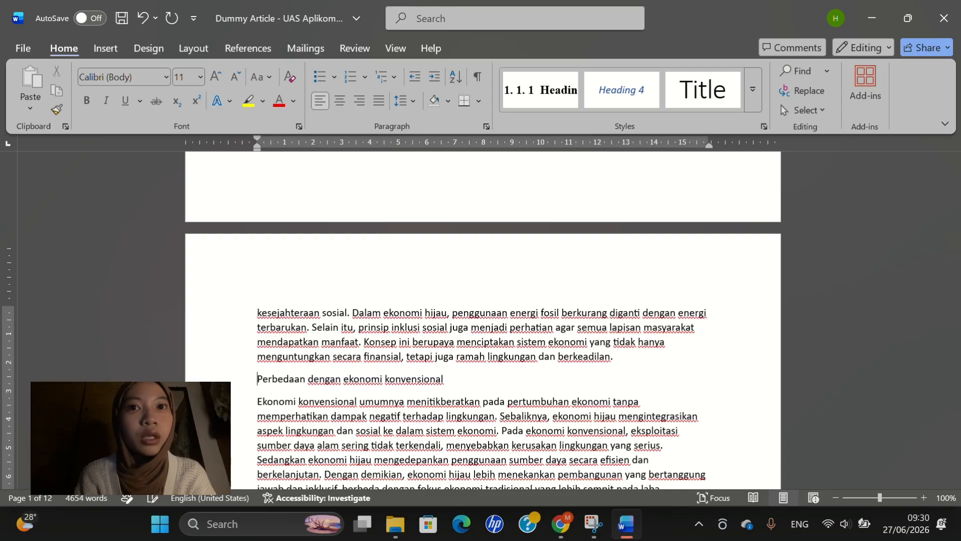
left_click(545, 96)
left_click(546, 99)
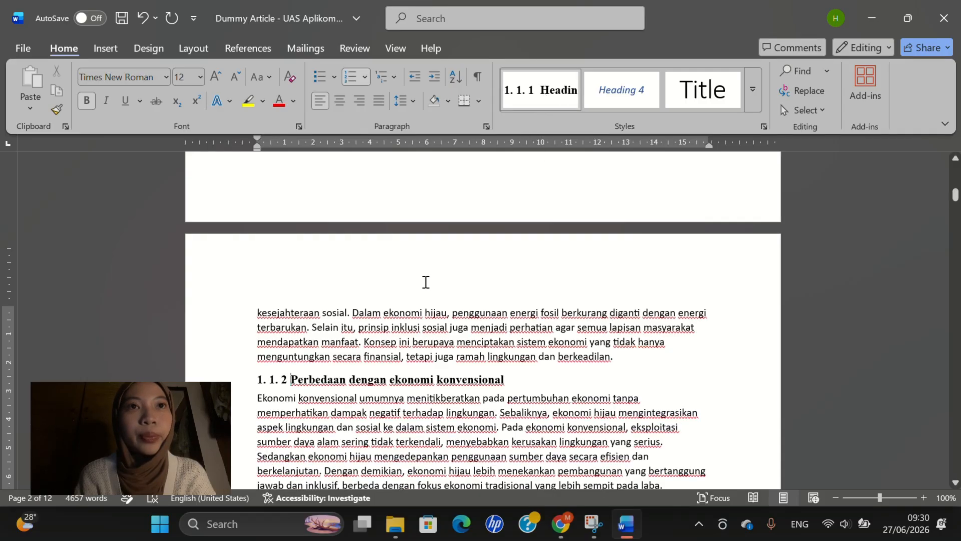
Step: Capitalize the words of the 1.1.2 heading so it reads "Perbedaan dengan Ekonomi Konvensional"
scroll(425, 283, "up", 4)
scroll(425, 284, "down", 4)
left_click(395, 359)
key("BackSpace")
type("E")
left_click(444, 360)
key("BackSpace")
type("K")
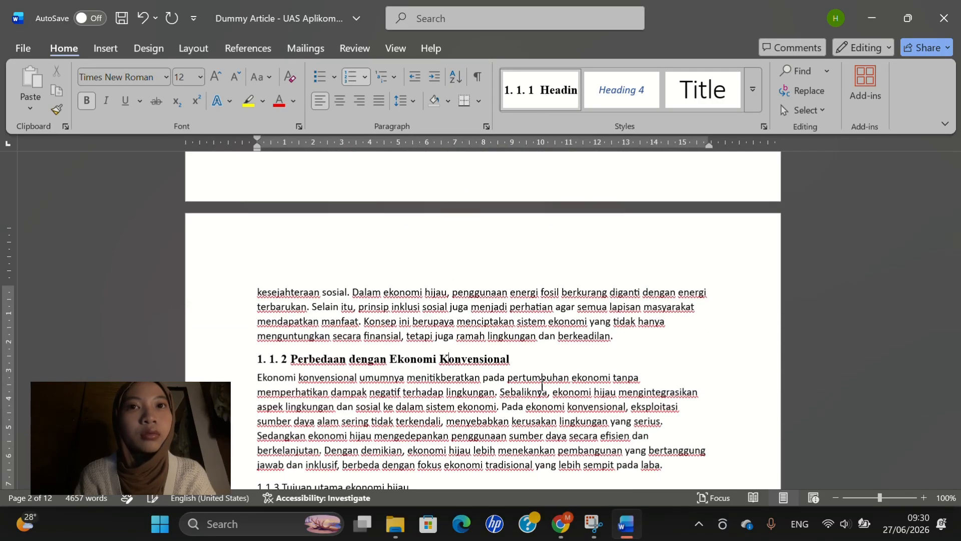
Step: Replace the typed 1.1.3 with Heading 3 numbering and capitalize that heading as "Tujuan Utama Ekonomi Hijau"
scroll(543, 380, "down", 5)
left_click(282, 237)
left_click(337, 238)
key("BackSpace")
type("U")
left_click(374, 237)
key("BackSpace")
type("E")
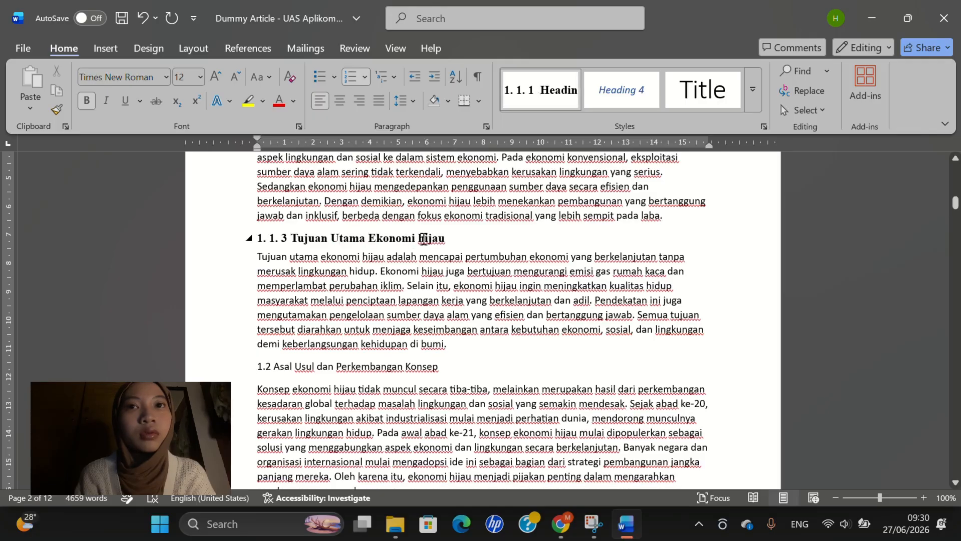
left_click(423, 237)
key("BackSpace")
Step: Remove the manually typed 1.2 from "Asal Usul dan Perkembangan Konsep" and apply the Heading 2 style to that line
left_click(276, 285)
key("BackSpace")
key("BackSpace")
key("BackSpace")
key("BackSpace")
left_click(753, 89)
left_click(549, 129)
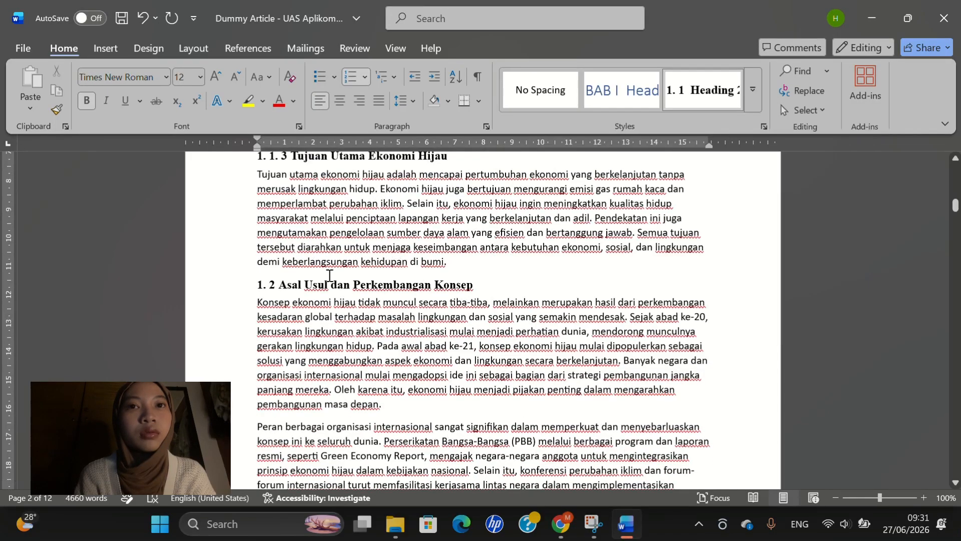
Step: Remove the manually typed 1.2.1 from "Sejarah dan perkembangan awal" and apply the Heading 3 style to that line
scroll(464, 230, "up", 2)
scroll(465, 229, "down", 10)
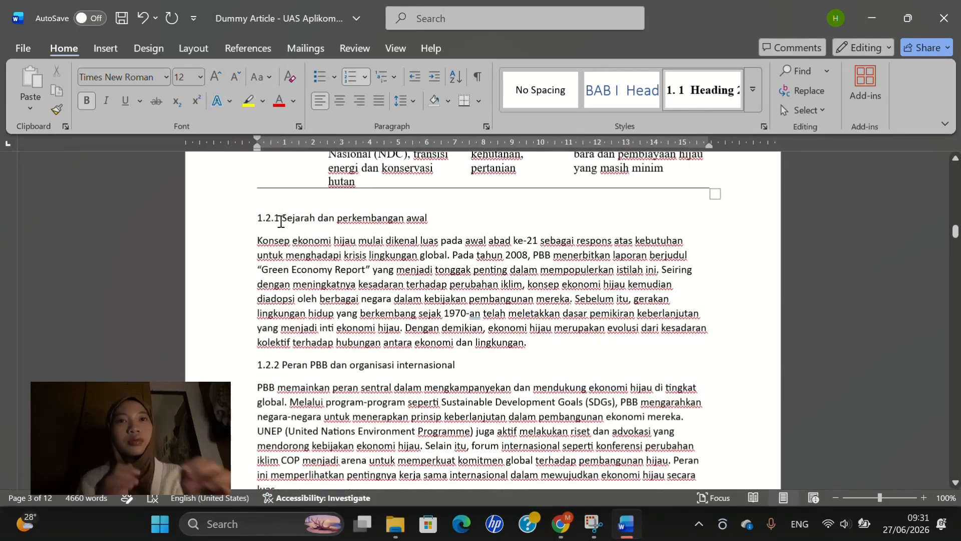
left_click(273, 217)
key("BackSpace")
key("BackSpace")
key("BackSpace")
key("BackSpace")
key("BackSpace")
key("BackSpace")
left_click(752, 89)
left_click(525, 165)
Step: Capitalize the words of the 1.2.1 heading so it reads "Sejarah dan Perkembangan Awal"
left_click(362, 218)
key("BackSpace")
type("P")
left_click(442, 218)
key("BackSpace")
type("A")
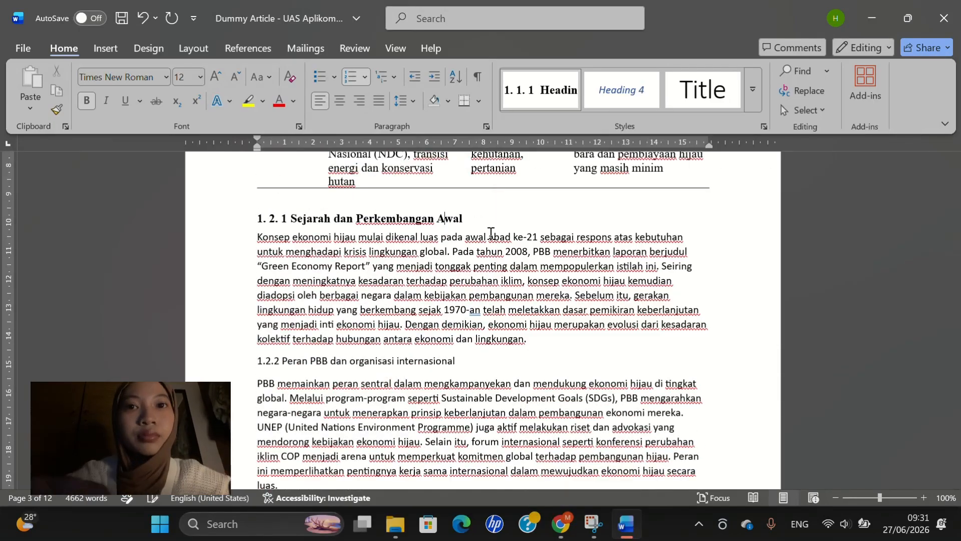
Step: Remove the manually typed 1.2.2 from "Peran PBB dan organisasi internasional" and apply the Heading 3 style to that line
left_click(282, 361)
key("BackSpace")
key("BackSpace")
key("BackSpace")
key("BackSpace")
key("BackSpace")
key("BackSpace")
left_click(561, 104)
Step: Capitalize the words of the 1.2.2 heading so it reads "Peran PBB dan Organisasi Internasional"
left_click(375, 365)
key("BackSpace")
type("O")
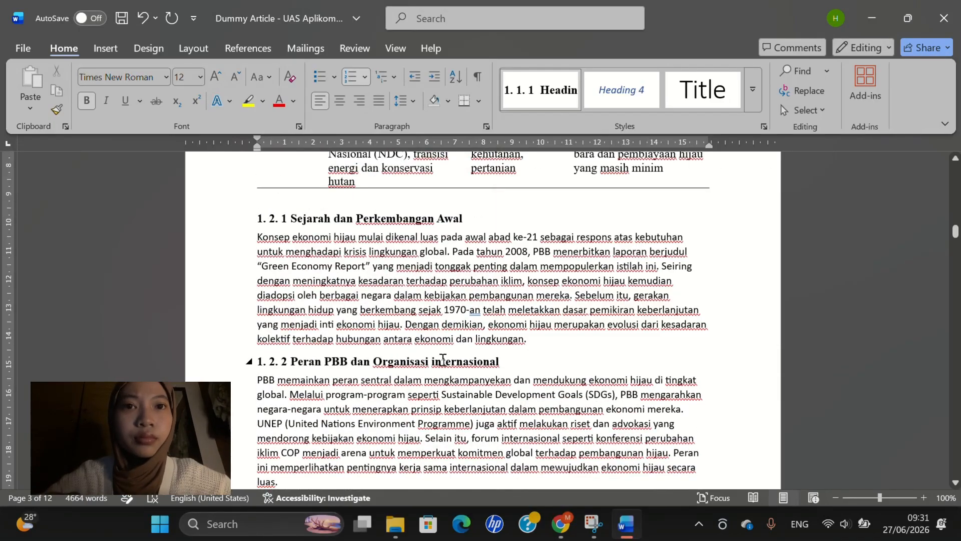
left_click(435, 361)
key("BackSpace")
type("I")
Step: Remove the manually typed 1.2.3 from "Tren global menuju ekonomi hijau" and apply the Heading 3 style to that line
scroll(429, 336, "down", 5)
left_click(281, 294)
key("BackSpace")
key("BackSpace")
key("BackSpace")
key("BackSpace")
key("BackSpace")
key("BackSpace")
left_click(541, 90)
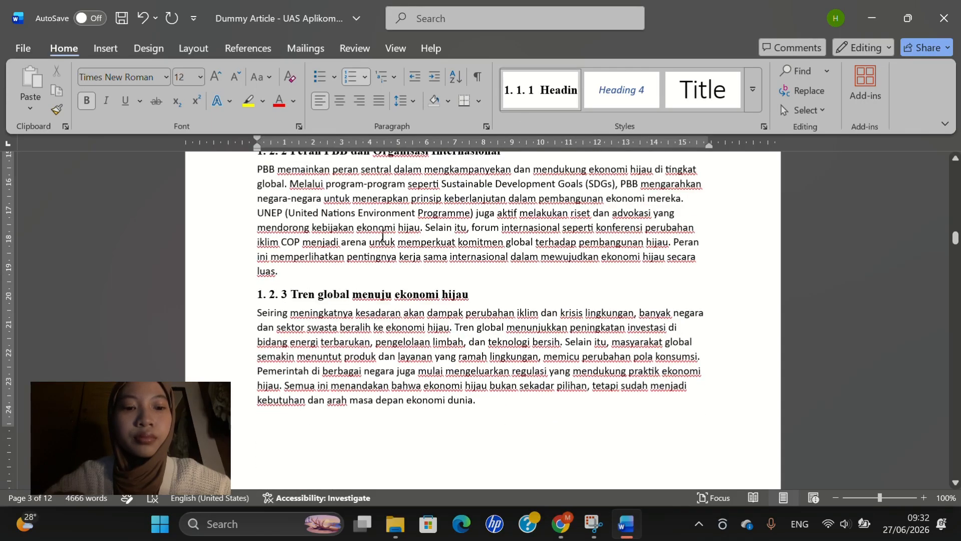
Step: Capitalize the words of the 1.2.3 heading so it reads "Tren Global Menuju Ekonomi Hijau"
left_click(324, 294)
key("BackSpace")
type("G")
left_click(364, 294)
key("BackSpace")
type("M")
left_click(404, 294)
key("BackSpace")
type("E")
left_click(455, 295)
key("BackSpace")
type("H")
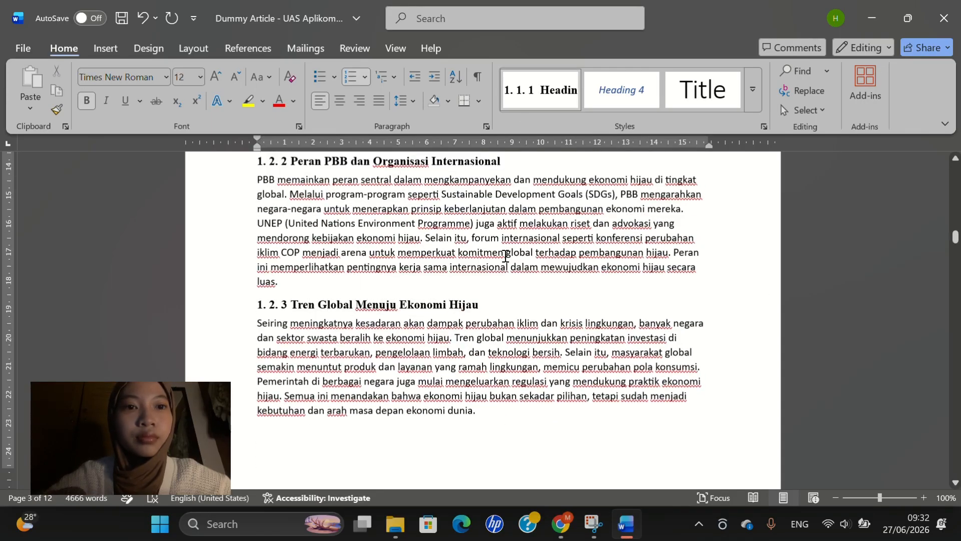
Step: Apply the Heading 2 style to the section 1.3 title
scroll(505, 257, "down", 7)
left_click(548, 129)
Step: Remove the manually typed 1.3.1 from "Dampak lingkungan dari ekonomi saat ini" and apply the Heading 3 style to that line
scroll(422, 317, "down", 9)
left_click(280, 214)
key("BackSpace")
key("BackSpace")
key("BackSpace")
key("BackSpace")
key("BackSpace")
key("BackSpace")
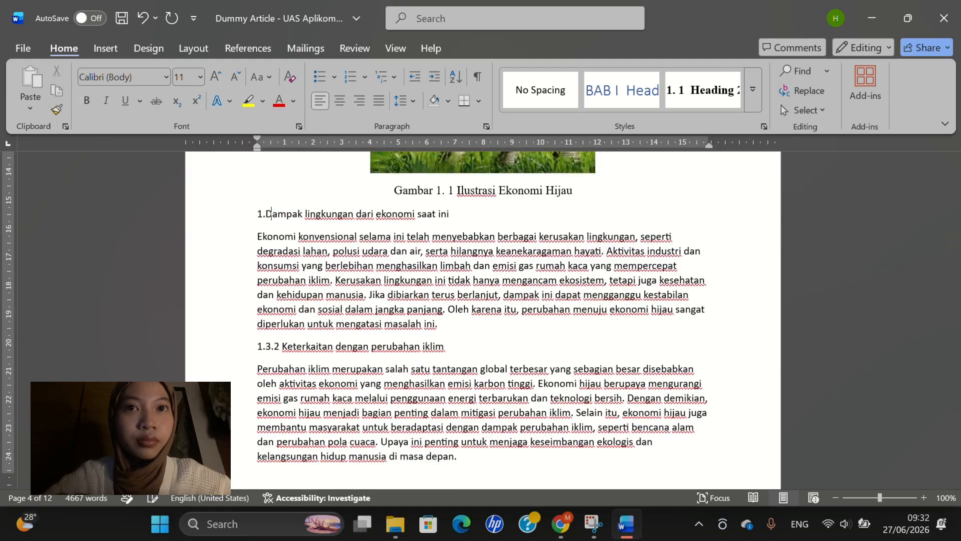
left_click(753, 90)
left_click(641, 125)
Step: Capitalize the words of the 1.3.1 heading so it reads "Dampak Lingkungan dari Ekonomi Saat Ini"
left_click(341, 214)
key("BackSpace")
type("L")
left_click(433, 214)
key("BackSpace")
type("E")
left_click(482, 215)
key("BackSpace")
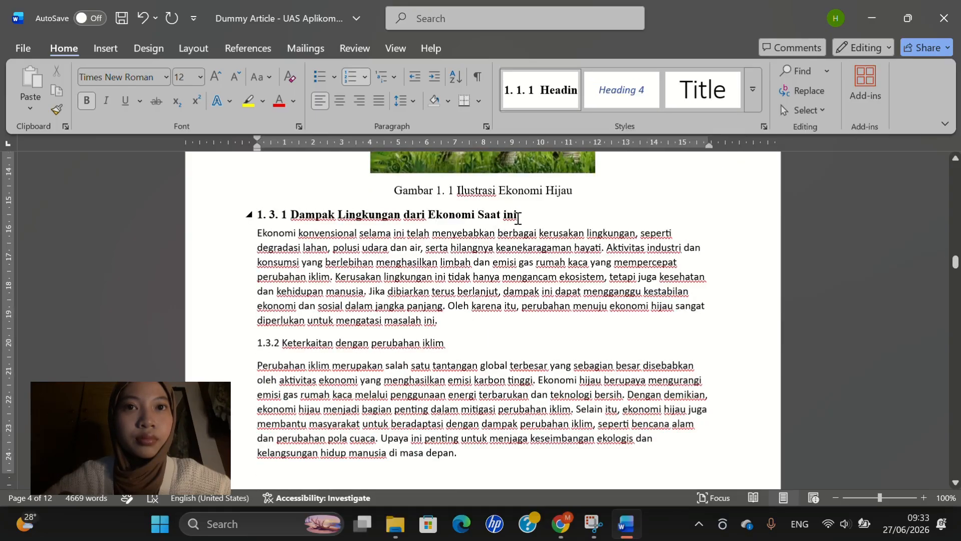
Step: Format the "Keterkaitan dengan perubahan iklim" line with the Heading 3 style and capitalize "Perubahan" in it
left_click(540, 91)
left_click(401, 294)
key("BackSpace")
type("P")
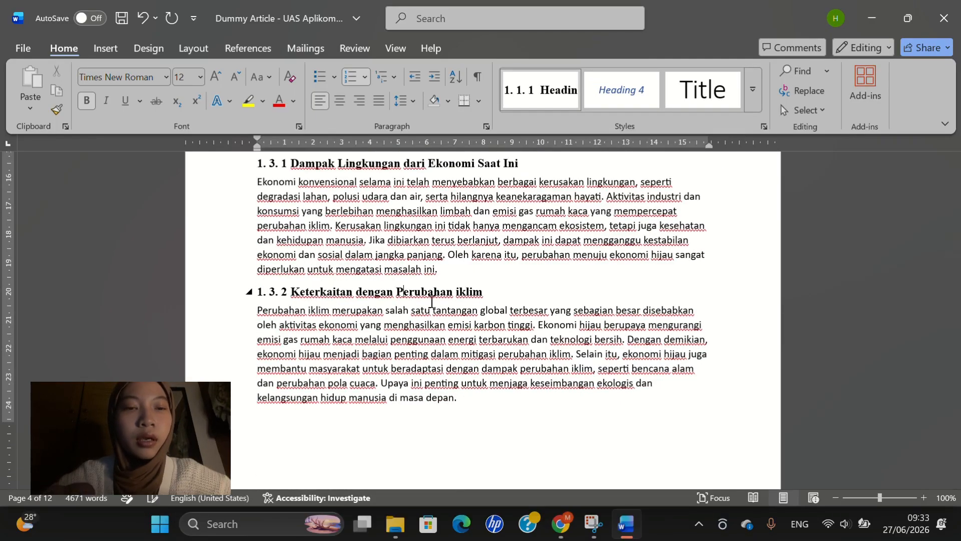
Step: Remove the manually typed number from "Manfaat sosial dan ekonomi" and apply the Heading 3 style to that line
scroll(508, 318, "down", 6)
left_click(281, 305)
key("BackSpace")
key("BackSpace")
key("BackSpace")
key("BackSpace")
key("BackSpace")
key("BackSpace")
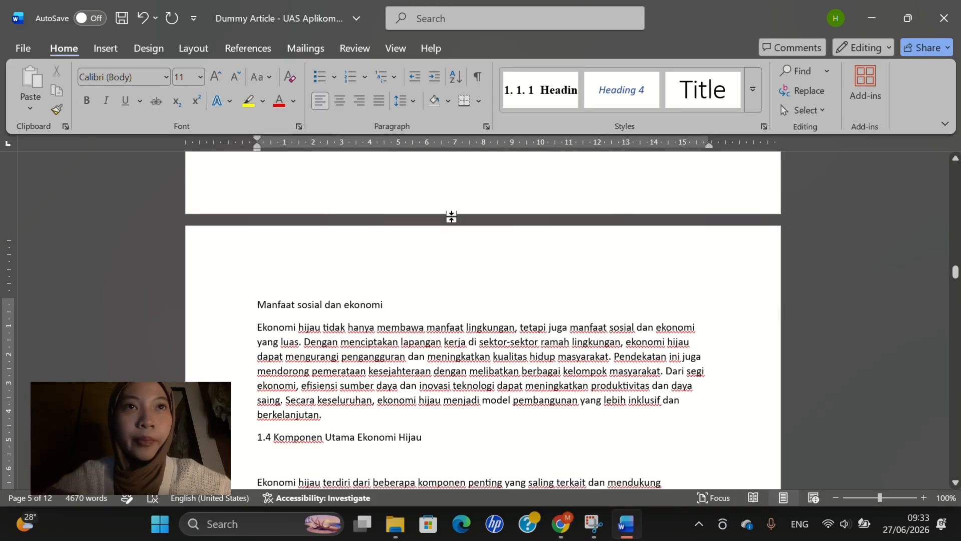
left_click(541, 90)
Step: Capitalize the words of the 1.3.3 heading so it reads "Manfaat Sosial dan Ekonomi"
left_click(343, 305)
key("BackSpace")
type("S")
left_click(398, 305)
type("E")
Step: Delete the blank line and typed 1.4 around the "Komponen Utama Ekonomi Hijau" title and apply the Heading 2 style to it
left_click(304, 391)
key("BackSpace")
left_click(274, 333)
key("BackSpace")
key("BackSpace")
key("BackSpace")
key("BackSpace")
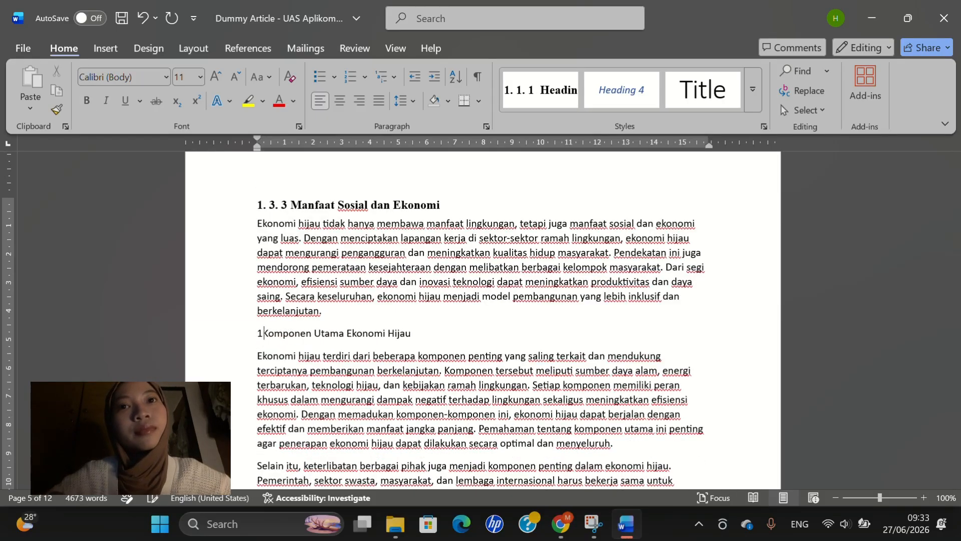
left_click(752, 89)
left_click(553, 137)
Step: Remove the manually typed 1.4.1 from "Sumber daya alam dan keberlanjutan" and apply the Heading 3 style to that line
scroll(440, 332, "down", 10)
left_click(283, 223)
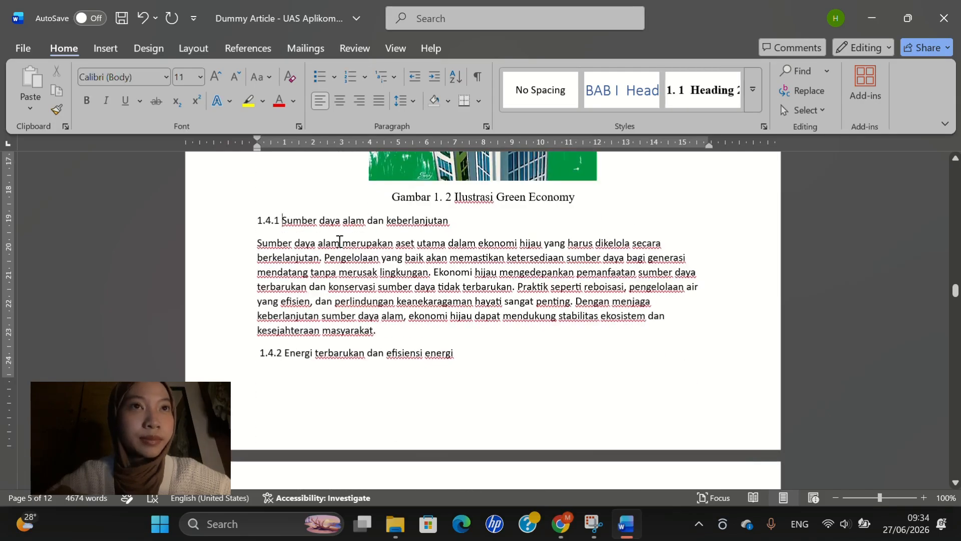
key("BackSpace")
key("BackSpace")
key("BackSpace")
key("BackSpace")
key("BackSpace")
key("BackSpace")
left_click(752, 89)
left_click(608, 134)
Step: Capitalize the words of the 1.4.1 heading so it reads "Sumber Daya Alam dan Keberlanjutan"
left_click(343, 221)
key("BackSpace")
type("D")
left_click(368, 221)
key("BackSpace")
type("A")
left_click(419, 221)
key("BackSpace")
type("K")
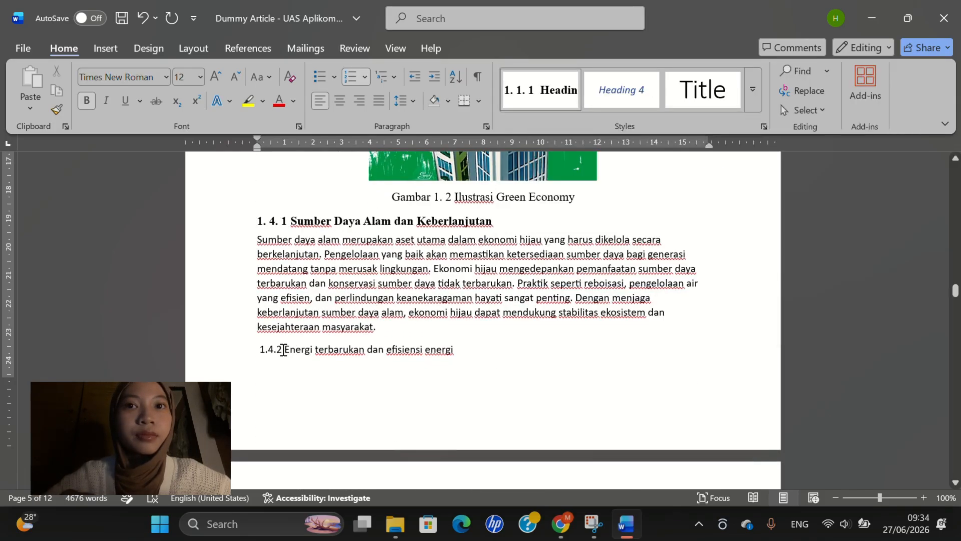
Step: Remove the manually typed 1.4.2 from "Energi terbarukan dan efisiensi energi" and apply the Heading 3 style to that line
left_click(283, 350)
key("BackSpace")
key("BackSpace")
key("BackSpace")
key("BackSpace")
key("BackSpace")
key("BackSpace")
left_click(540, 89)
Step: Capitalize the words of the 1.4.2 heading so it reads "Energi Terbarukan dan Efisiensi Energi"
scroll(451, 320, "down", 2)
left_click(335, 363)
key("BackSpace")
type("T")
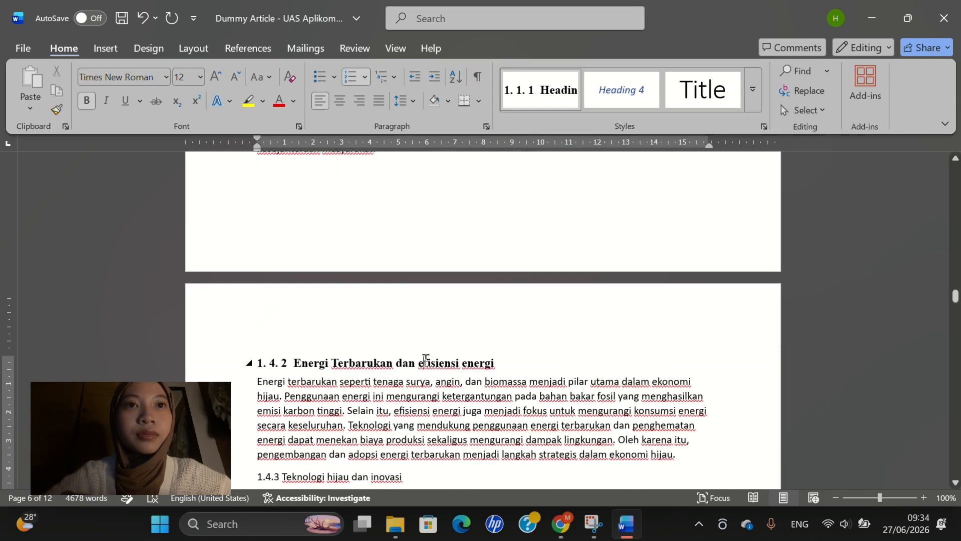
left_click(425, 362)
key("BackSpace")
type("E")
left_click(469, 364)
Step: Remove the manually typed 1.4.3 from "Teknologi hijau dan inovasi" and apply the Heading 3 style to that line
scroll(475, 295, "down", 7)
left_click(280, 278)
key("BackSpace")
key("BackSpace")
key("BackSpace")
key("BackSpace")
key("BackSpace")
key("BackSpace")
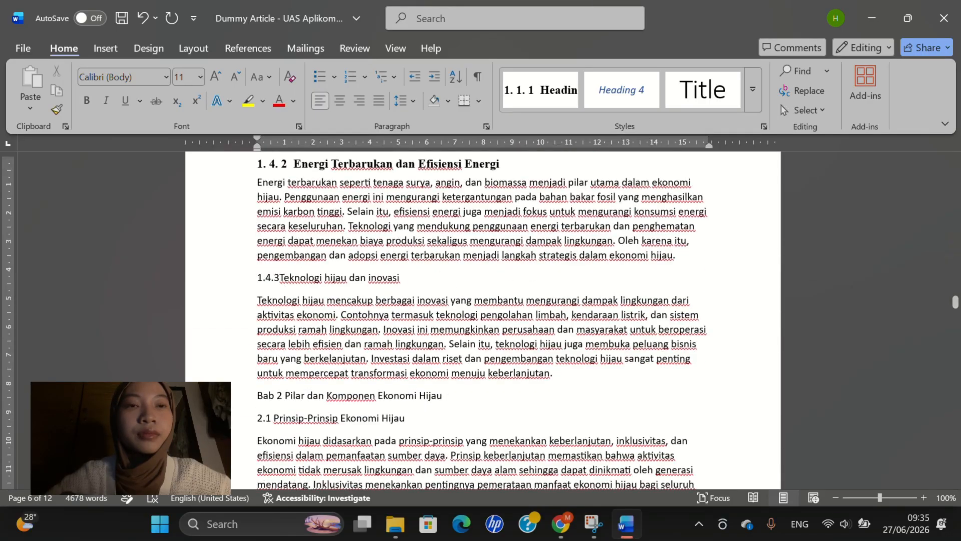
left_click(540, 90)
Step: Capitalize the words of the 1.4.3 heading so it reads "Teknologi Hijau dan Inovasi"
left_click(345, 277)
key("BackSpace")
type("H")
left_click(402, 277)
key("BackSpace")
type("I")
scroll(438, 303, "up", 1)
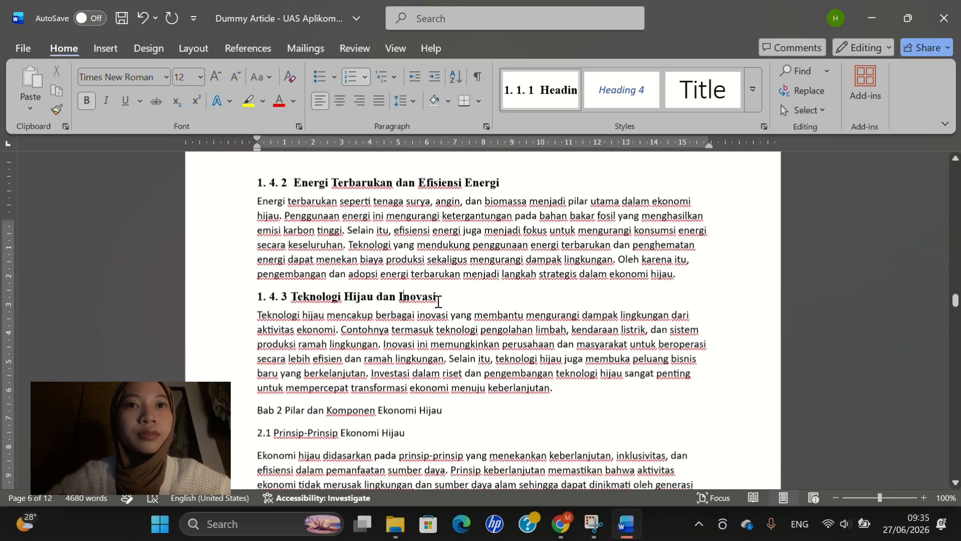
Step: Remove the manually typed "Bab 2" from "Pilar dan Komponen Ekonomi Hijau" and apply the custom Bab chapter style to that title
scroll(437, 303, "down", 2)
left_click(284, 324)
key("BackSpace")
key("BackSpace")
key("BackSpace")
type("b 2")
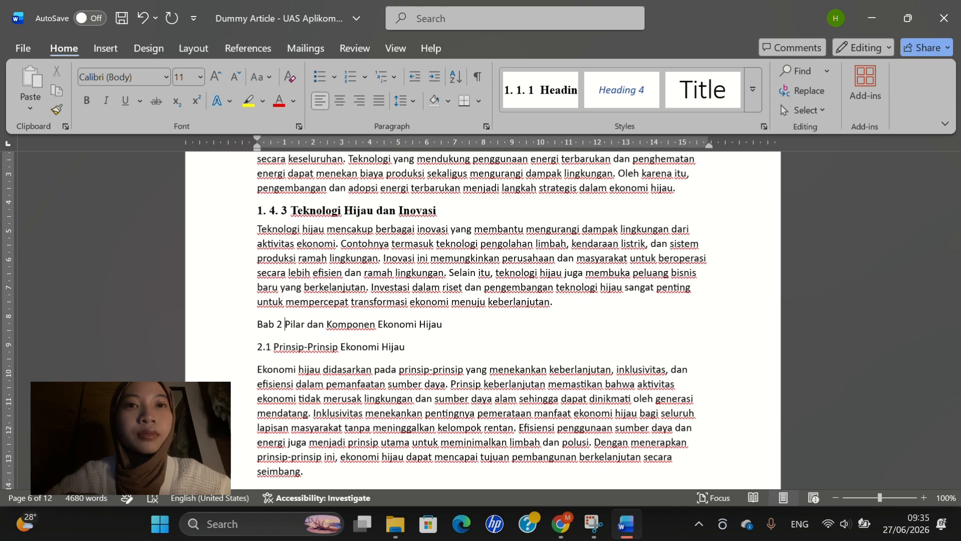
left_click(753, 90)
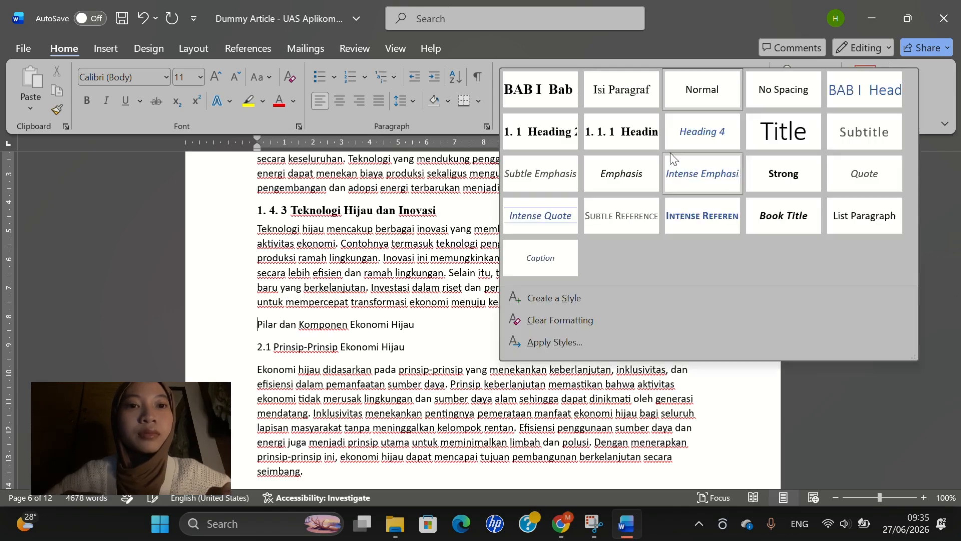
left_click(521, 88)
Step: Remove the manually typed 2.1.2 from "Inklusivitas sosial" and format that line with the Heading 3 style
scroll(521, 322, "down", 6)
left_click(284, 300)
key("BackSpace")
key("BackSpace")
key("BackSpace")
key("BackSpace")
key("BackSpace")
key("BackSpace")
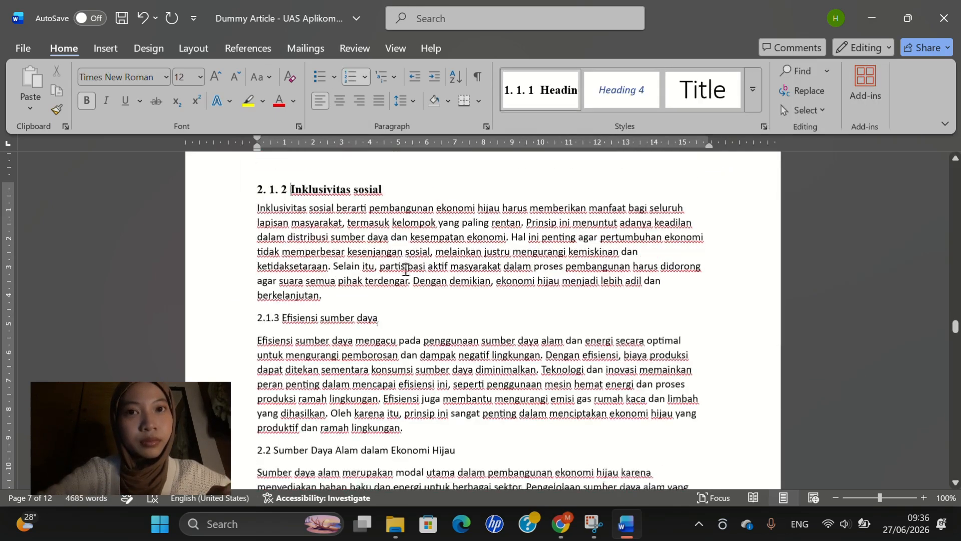
Step: Remove the manually typed 2.2 from "Sumber Daya Alam dalam Ekonomi Hijau" and apply the Heading 2 style to that title
left_click(282, 319)
scroll(408, 320, "down", 2)
left_click(273, 329)
key("BackSpace")
key("BackSpace")
key("BackSpace")
key("BackSpace")
left_click(753, 90)
left_click(538, 131)
scroll(470, 323, "down", 6)
left_click(537, 131)
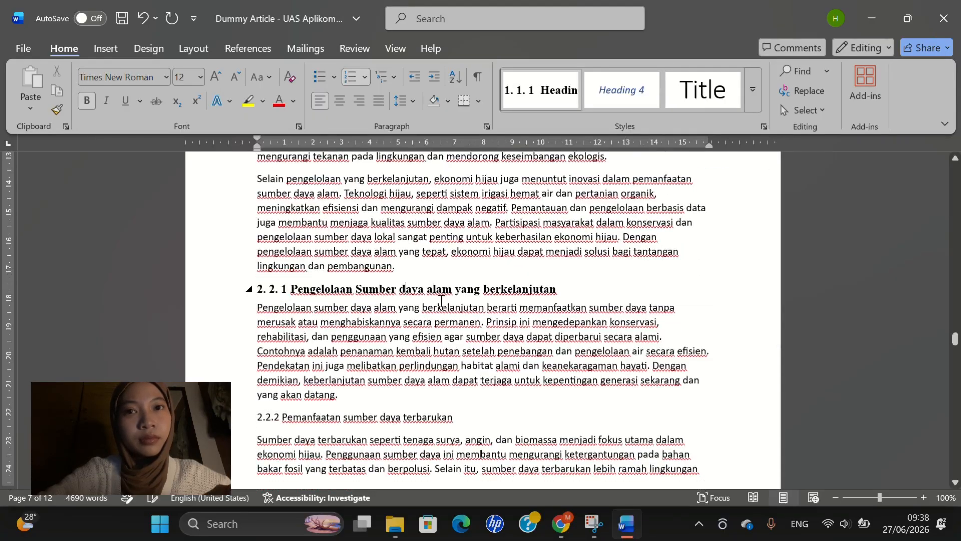
Step: Remove the manually typed 2.2.2 from "Pemanfaatan sumber daya terbarukan" and apply the Heading 3 style to that line
key("BackSpace")
key("BackSpace")
key("BackSpace")
key("BackSpace")
key("BackSpace")
key("BackSpace")
left_click(541, 90)
Step: Remove the manually typed number from the "Konservasi dan Rehabilitasi Lingkungan" title and apply the Heading 3 style to it
scroll(487, 320, "down", 5)
left_click(284, 379)
key("BackSpace")
key("BackSpace")
key("BackSpace")
key("BackSpace")
key("BackSpace")
key("BackSpace")
left_click(540, 90)
Step: Apply the Heading 2 style to the section title "Energi Terbarukan dan Peranannya dalam Ekonomi Hijau"
scroll(490, 393, "down", 5)
left_click(752, 90)
left_click(537, 131)
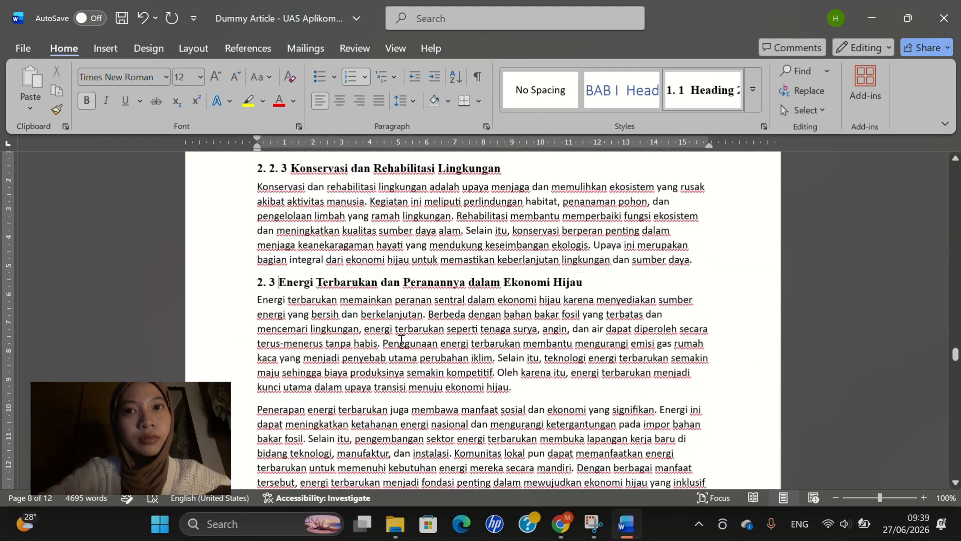
Step: Apply the Heading 3 style to the first two subsection titles of section 2.3, capitalizing "Terbarukan" in "Manfaat Penggunaan Energi Terbarukan"
scroll(401, 332, "down", 4)
left_click(540, 89)
scroll(391, 330, "down", 3)
left_click(540, 90)
type("T")
Step: Remove the manually typed number from "Tantangan dalam pengembangan energi terbarukan" and apply the Heading 3 style to that line
scroll(436, 375, "down", 2)
key("BackSpace")
key("BackSpace")
key("BackSpace")
key("BackSpace")
key("BackSpace")
key("BackSpace")
left_click(540, 90)
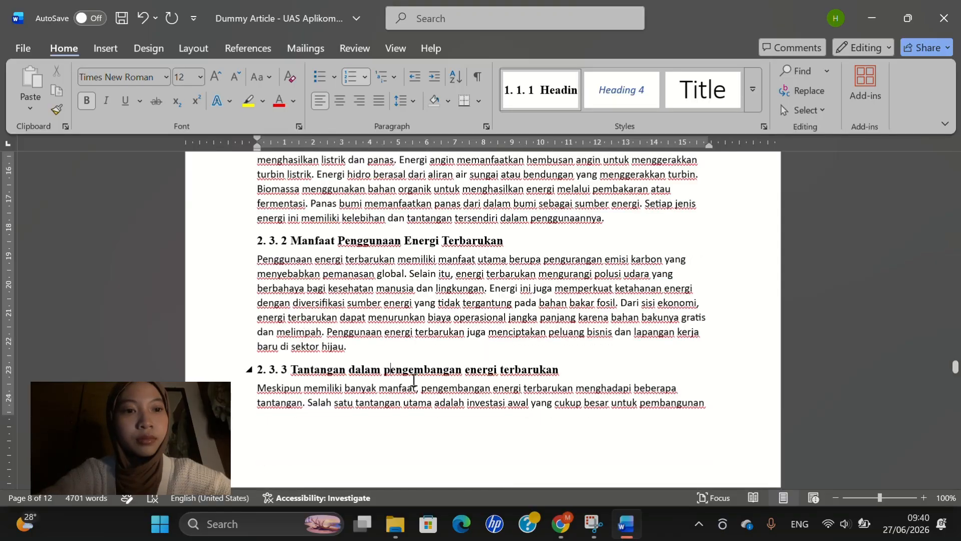
Step: Remove the manually typed number from the section title "Teknologi Hijau dan Inovasi dalam Ekonomi Hijau" and apply the Heading 2 style to it
scroll(414, 382, "down", 5)
key("BackSpace")
key("BackSpace")
key("BackSpace")
key("BackSpace")
scroll(390, 321, "down", 4)
left_click(537, 131)
Step: Remove the typed numbers from "Teknologi Pengolahan Limbah" and "Kendaraan Listrik dan Transportasi Ramah lingkungan" and apply the Heading 3 style to both titles
key("BackSpace")
key("BackSpace")
key("BackSpace")
key("BackSpace")
key("BackSpace")
key("BackSpace")
left_click(541, 90)
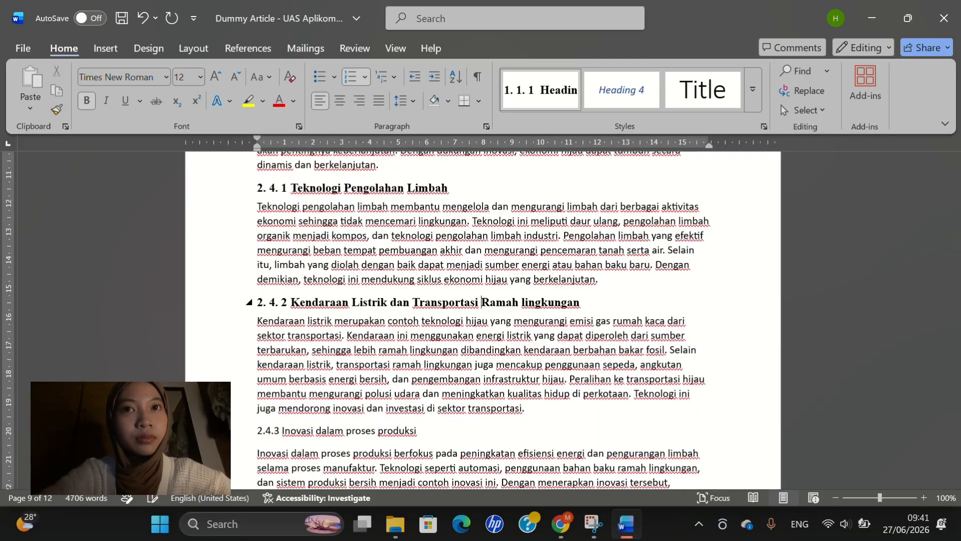
Step: Remove the manually typed number from "Inovasi dalam proses produksi" and apply the Heading 3 style to that title
scroll(450, 330, "down", 2)
key("BackSpace")
key("BackSpace")
key("BackSpace")
key("BackSpace")
key("BackSpace")
key("BackSpace")
left_click(541, 90)
Step: Replace the typed chapter number of "IMPLEMENTASI EKONOMI HIJAU" with the automatic Bab 1 style numbering, placing the title on its own line
scroll(438, 352, "down", 3)
key("BackSpace")
key("BackSpace")
key("BackSpace")
key("BackSpace")
key("BackSpace")
key("BackSpace")
left_click(753, 89)
left_click(541, 90)
key("shift+Return")
Step: Format "Strategi Penerapan Ekonomi Hijau" as Heading 2 and the subsection titles of section 3.1 as Heading 3, removing their typed numbers
scroll(471, 369, "down", 3)
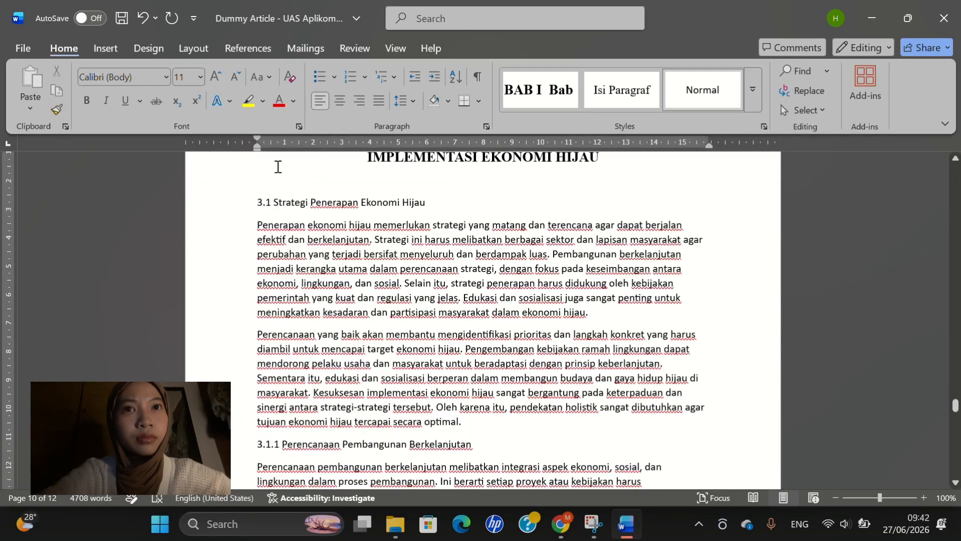
left_click(629, 131)
scroll(414, 275, "down", 8)
key("BackSpace")
key("BackSpace")
key("BackSpace")
key("BackSpace")
key("BackSpace")
key("BackSpace")
left_click(541, 89)
Step: Remove the manually typed number from "Sektor-Sektor Kunci dalam Ekonomi Hijau" and apply the Heading 2 style to that section title
scroll(386, 334, "down", 3)
type("K")
key("BackSpace")
key("BackSpace")
key("BackSpace")
key("BackSpace")
left_click(541, 130)
Step: Apply the Heading 3 style to the subsection titles of section 3.2, including "Pertanian Berkelanjutan" and "Energi Terbarukan dan Efisiensi Energi"
scroll(386, 335, "down", 8)
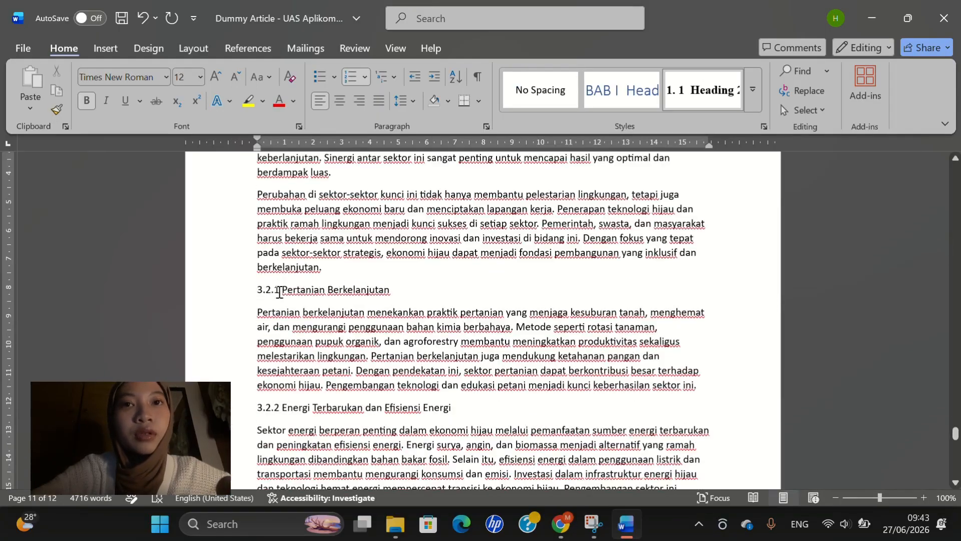
left_click(621, 131)
scroll(307, 307, "down", 4)
left_click(540, 90)
Step: Format "Studi Kasus Implementasi Ekonomi Hijau" as Heading 2 and "Implementasi di Negara Berkembang" as Heading 3, without their typed numbers
key("BackSpace")
key("BackSpace")
key("BackSpace")
left_click(540, 130)
scroll(365, 252, "down", 8)
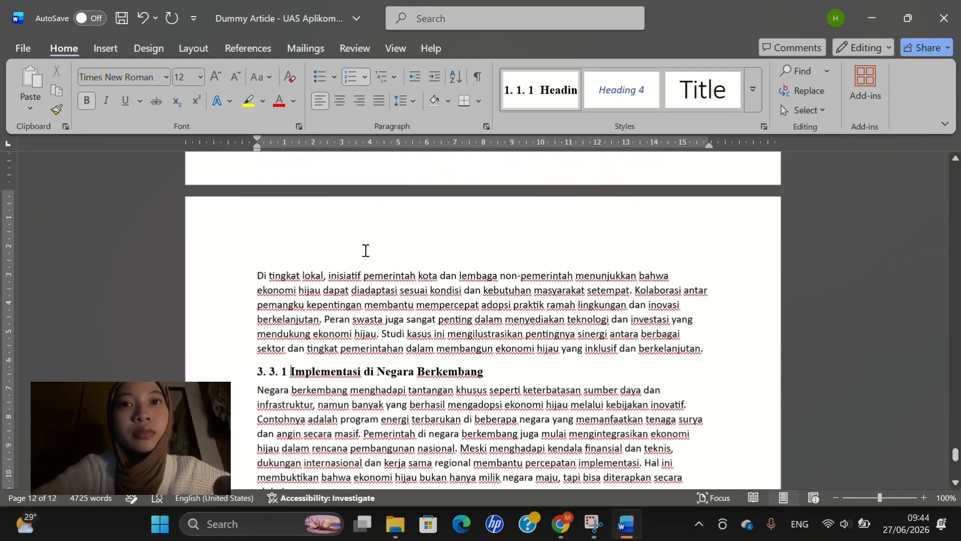
scroll(365, 251, "down", 6)
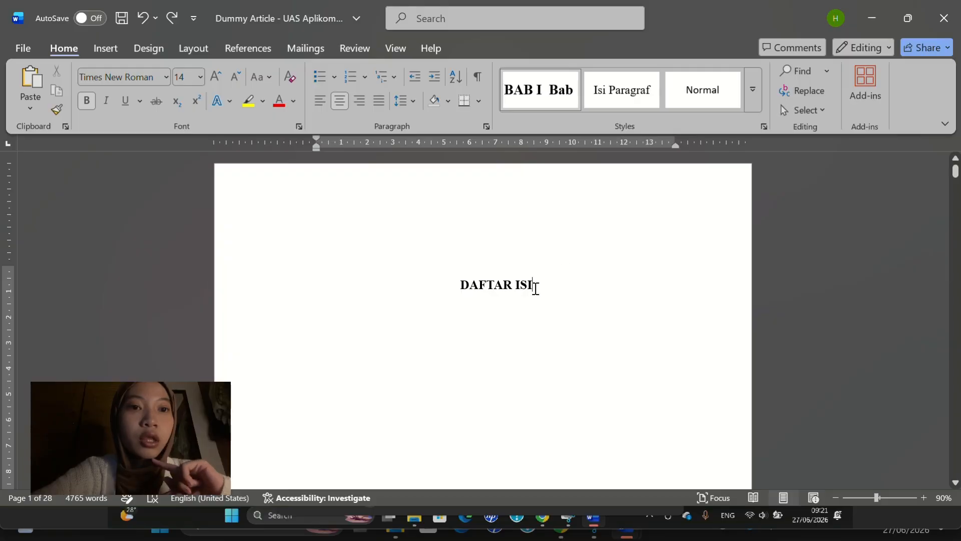
Step: Apply the Heading 1 style to the "DAFTAR ISI" title on the first page and remove its automatic "BAB I" number
triple_click(535, 288)
left_click(752, 90)
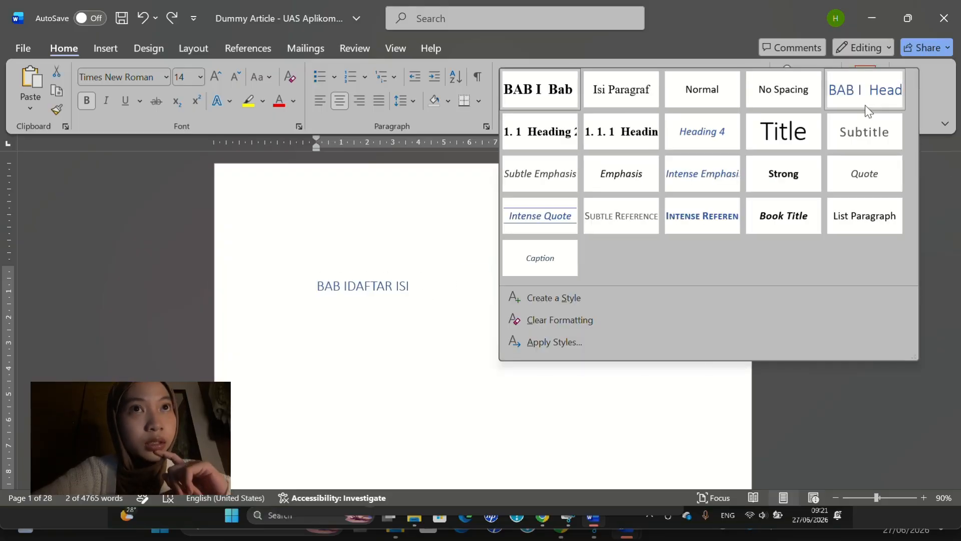
left_click(870, 98)
left_click(347, 287)
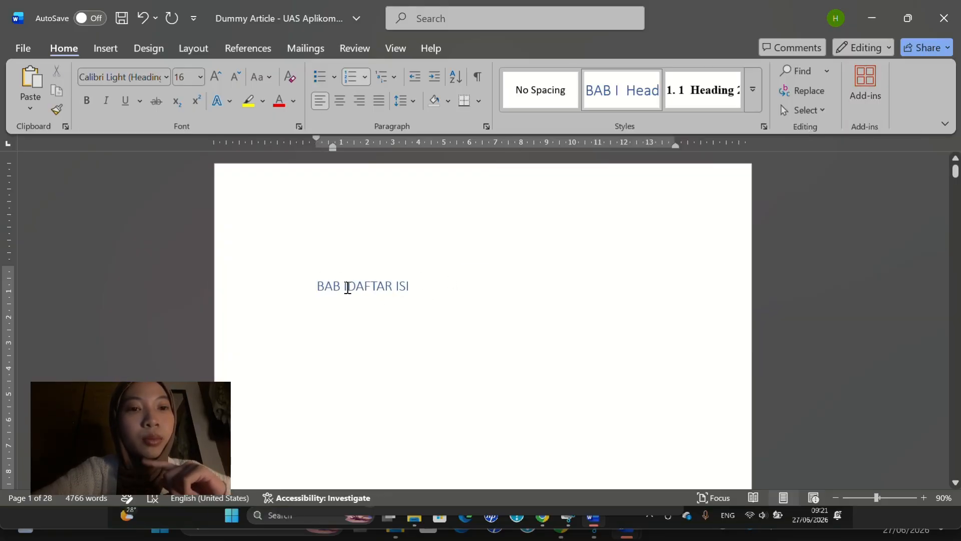
left_click_drag(357, 287, 402, 298)
left_click(400, 290)
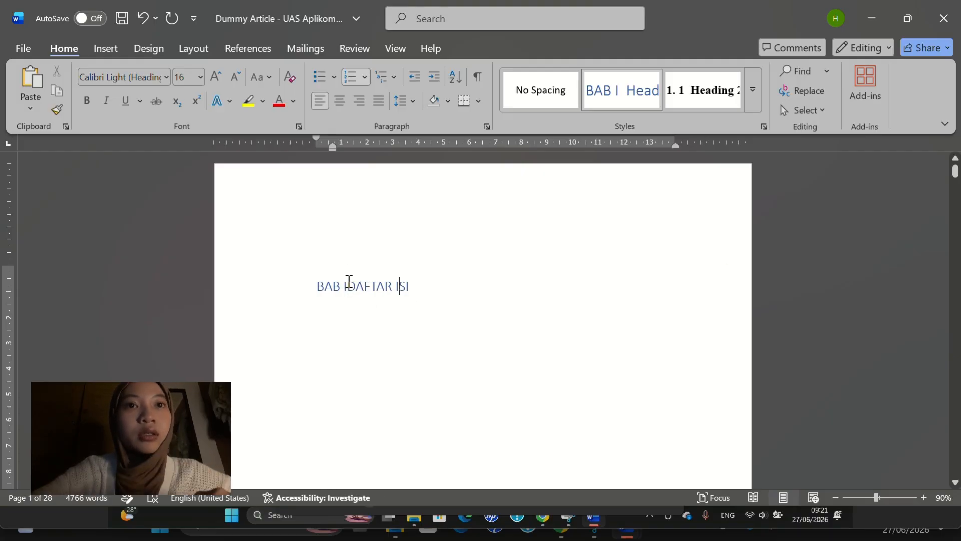
key("BackSpace")
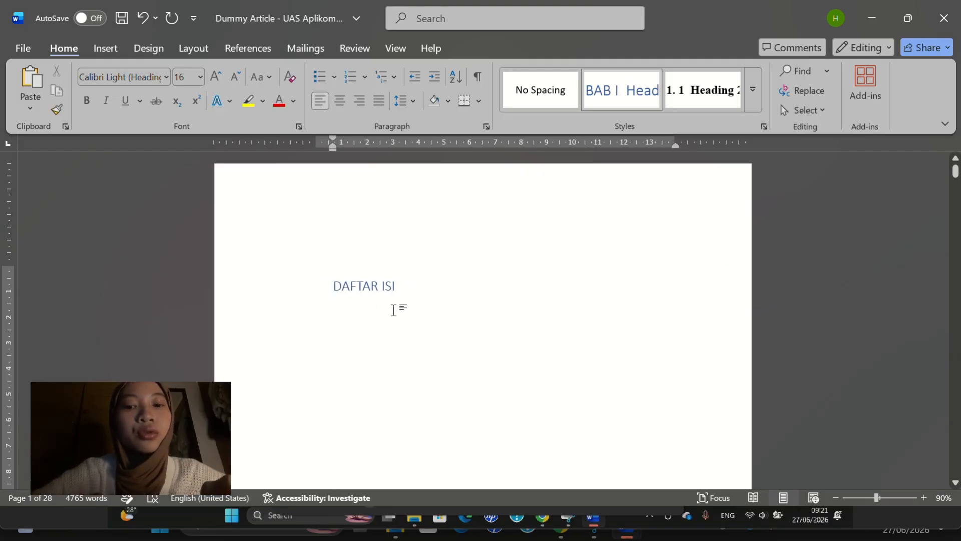
Step: Make the "DAFTAR ISI" title bold in 14 pt Times New Roman
triple_click(365, 284)
left_click(468, 254)
left_click(565, 231)
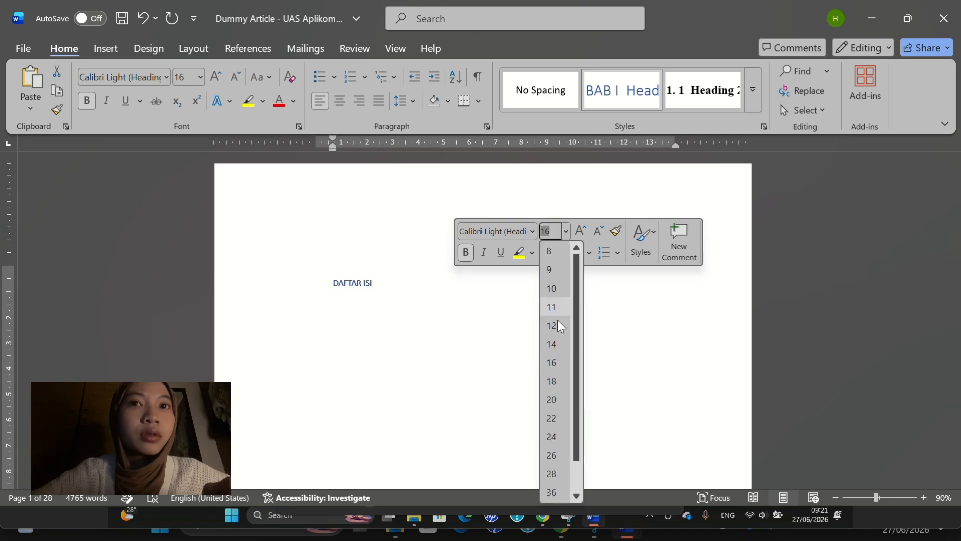
left_click(551, 345)
left_click(532, 231)
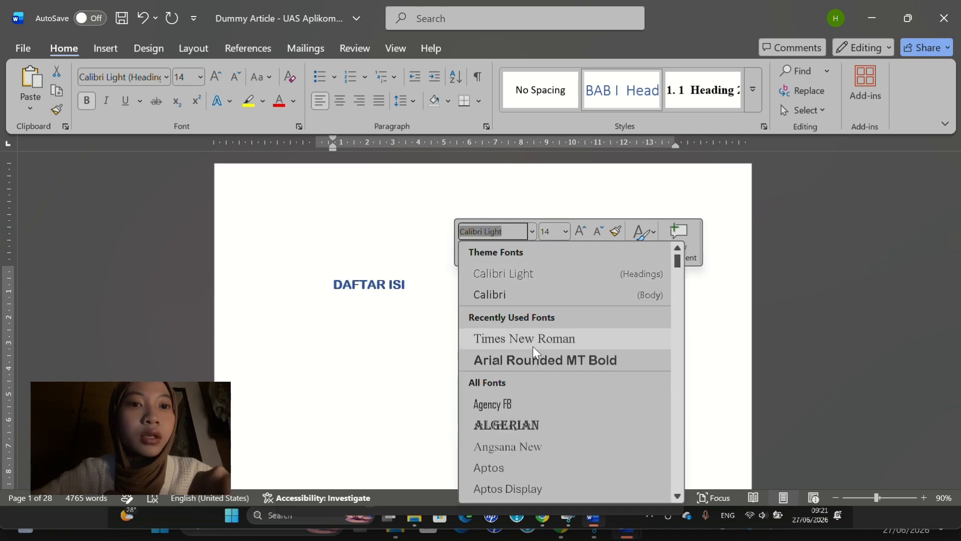
left_click(533, 340)
Step: Centre the "DAFTAR ISI" title and set its font colour to black
left_click(339, 100)
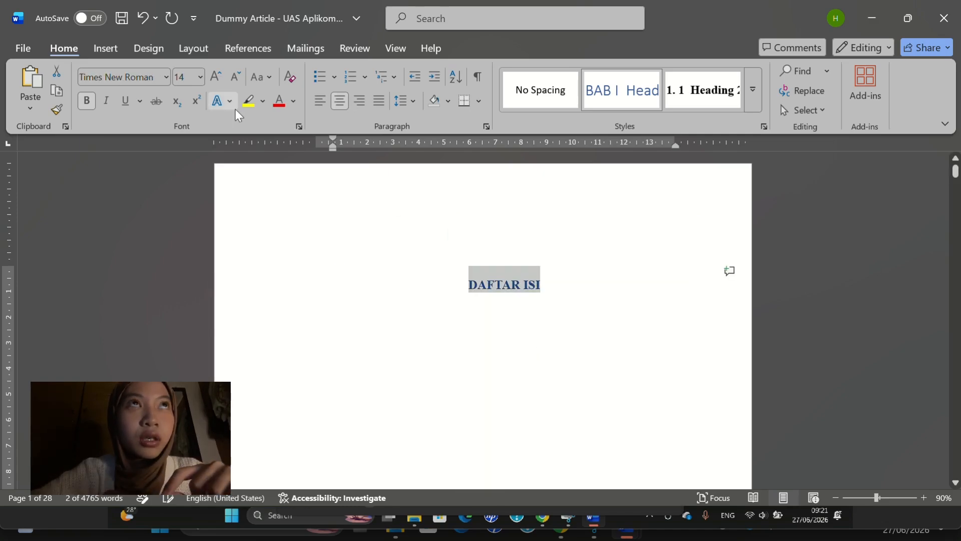
left_click(293, 100)
left_click(314, 156)
left_click(468, 275)
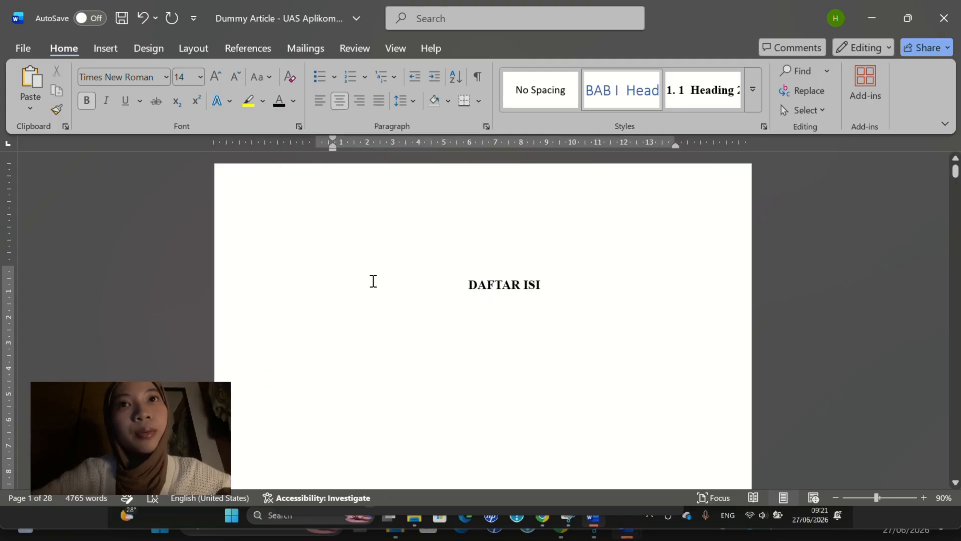
Step: Add an empty line below the "DAFTAR ISI" title
scroll(569, 258, "down", 2)
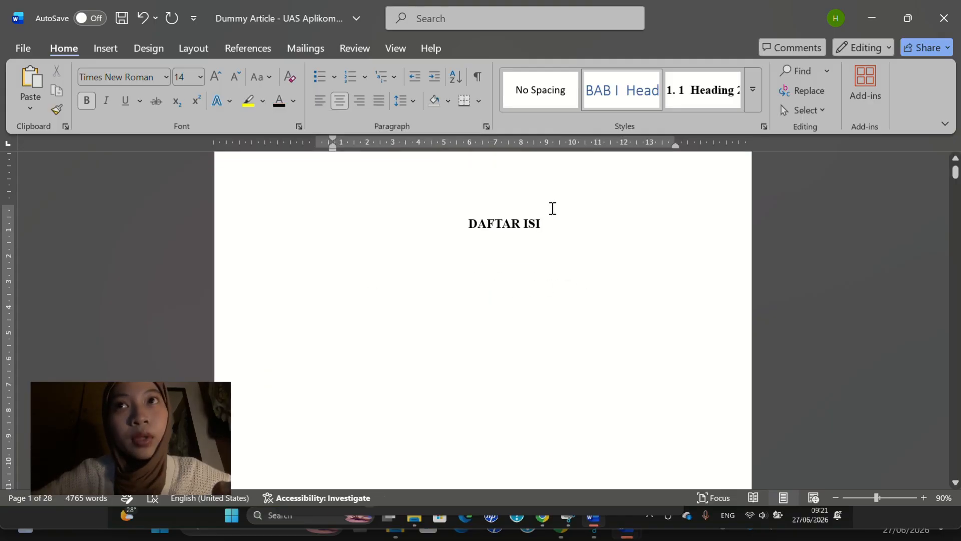
key("ctrl+alt+Return")
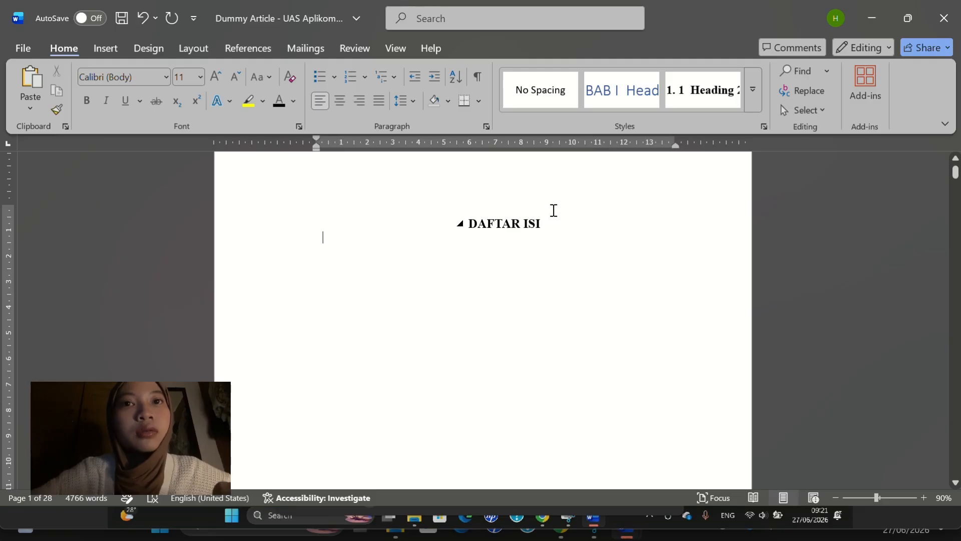
scroll(554, 211, "down", 2)
Step: Insert a custom table of contents below the "DAFTAR ISI" title, showing 2 levels and keeping the dotted tab leader
left_click(248, 48)
left_click(38, 112)
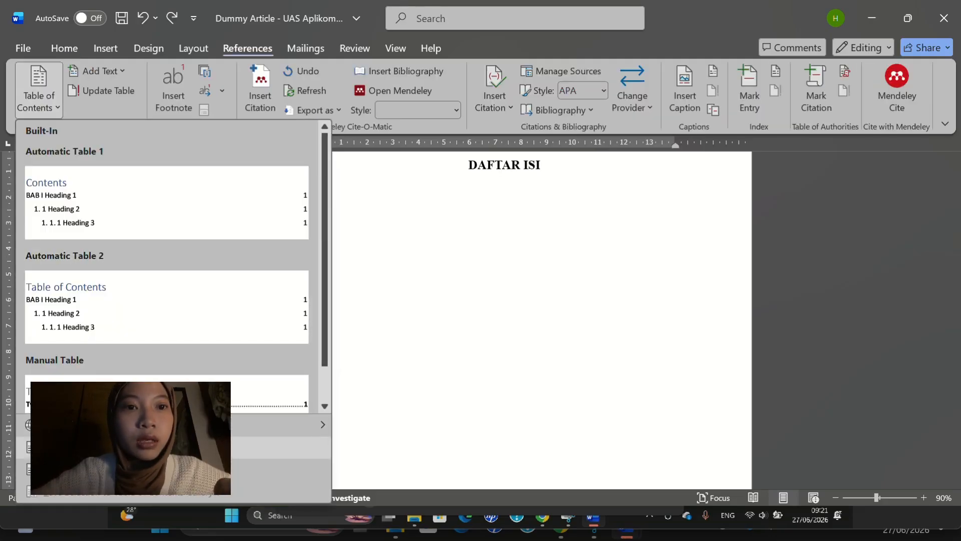
left_click(130, 447)
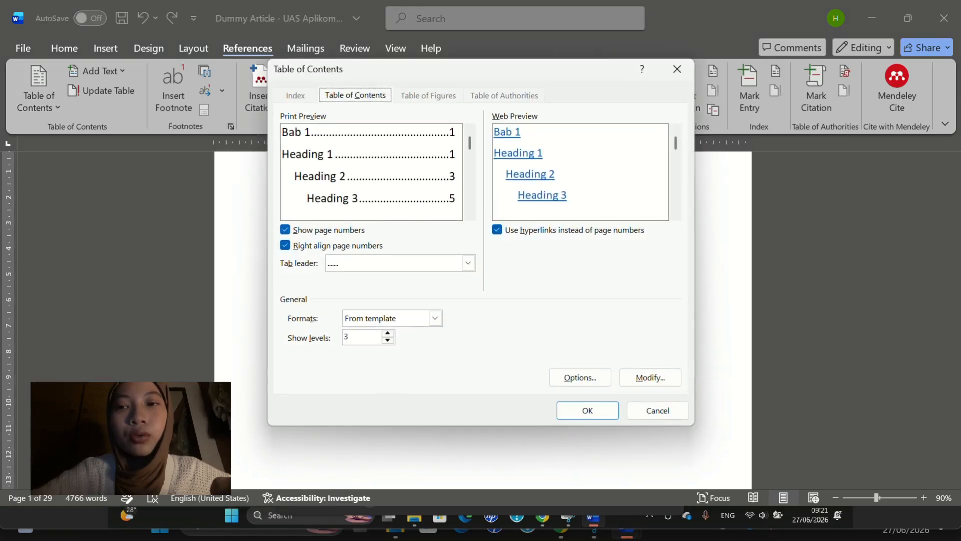
left_click(388, 340)
left_click(387, 340)
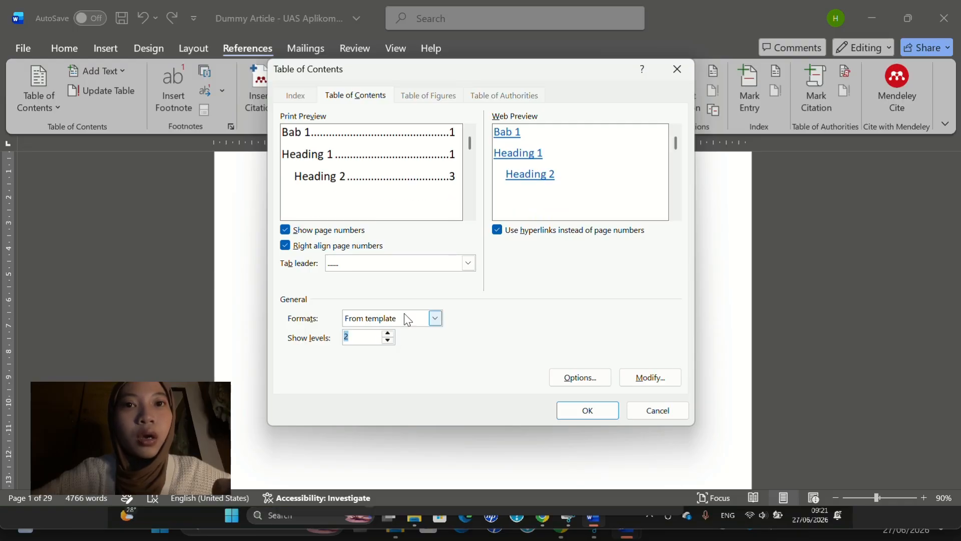
left_click(468, 263)
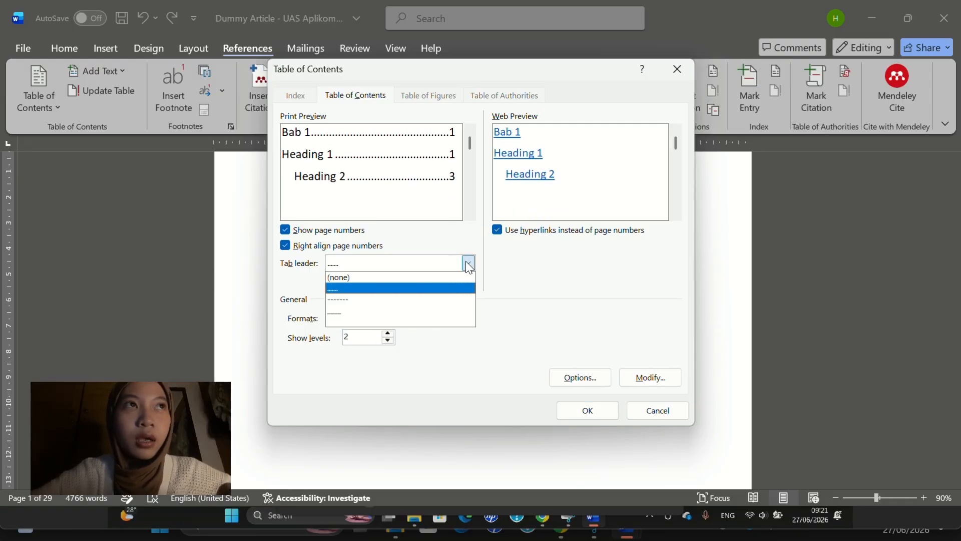
left_click(468, 263)
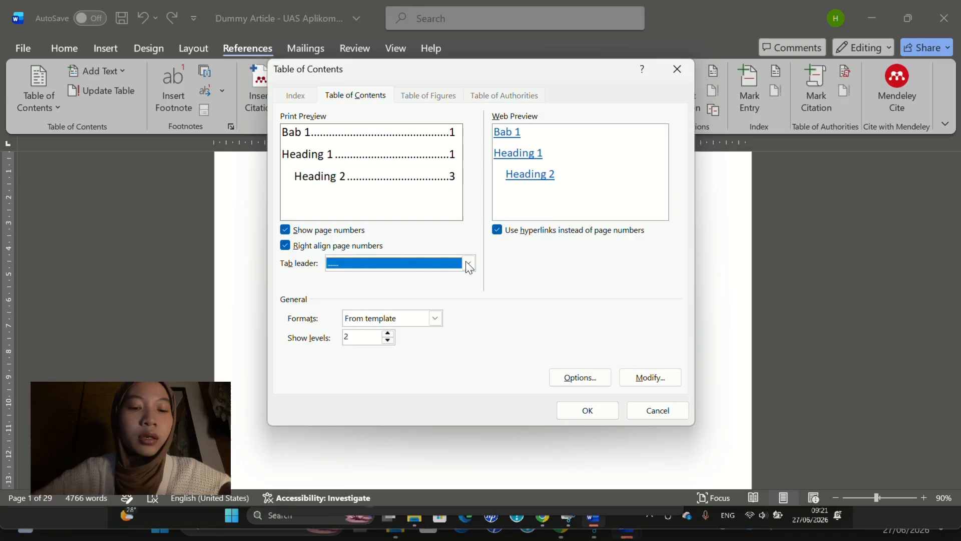
left_click(583, 417)
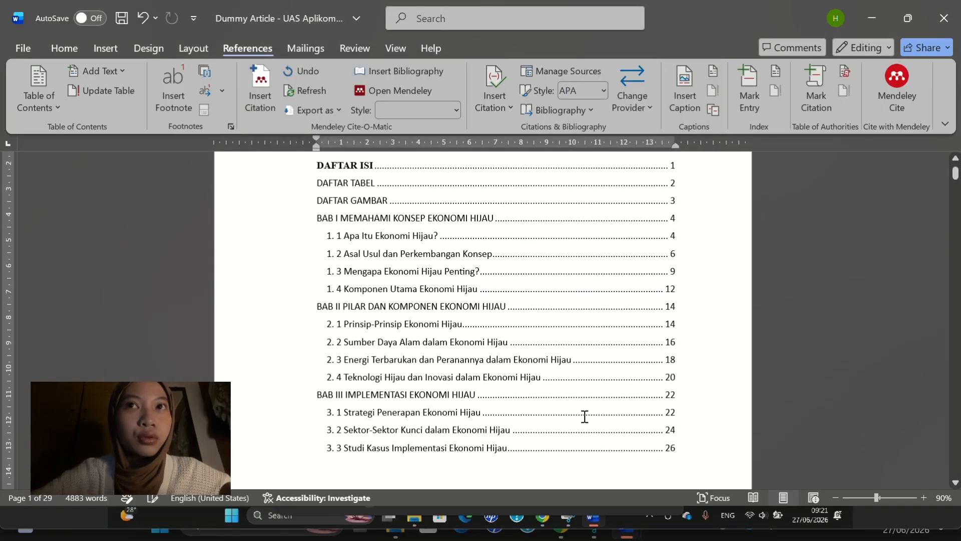
scroll(463, 383, "down", 10)
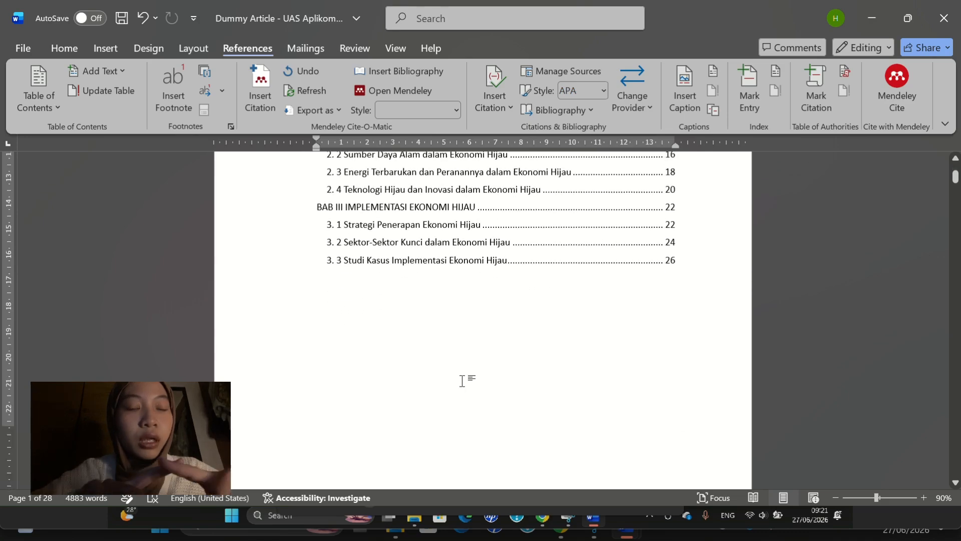
scroll(463, 381, "up", 10)
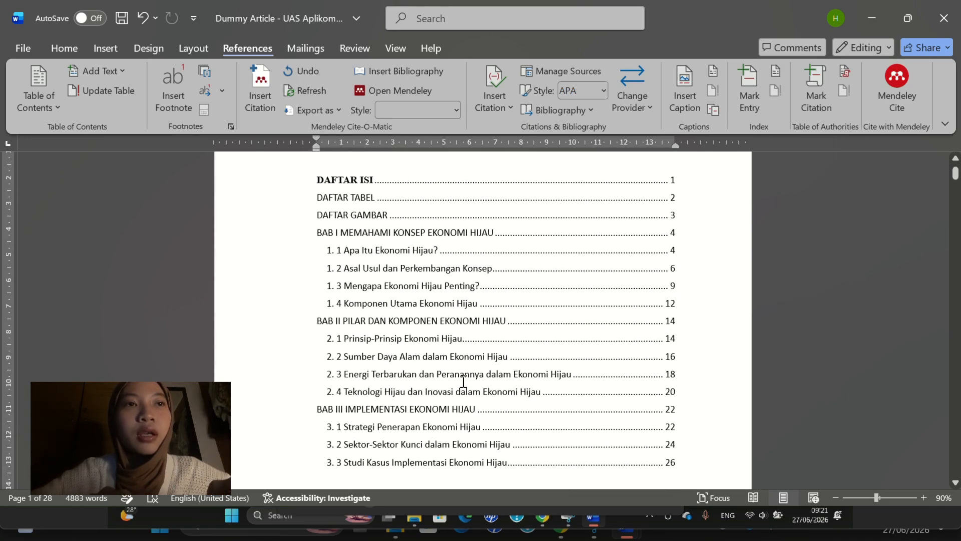
scroll(463, 381, "up", 1)
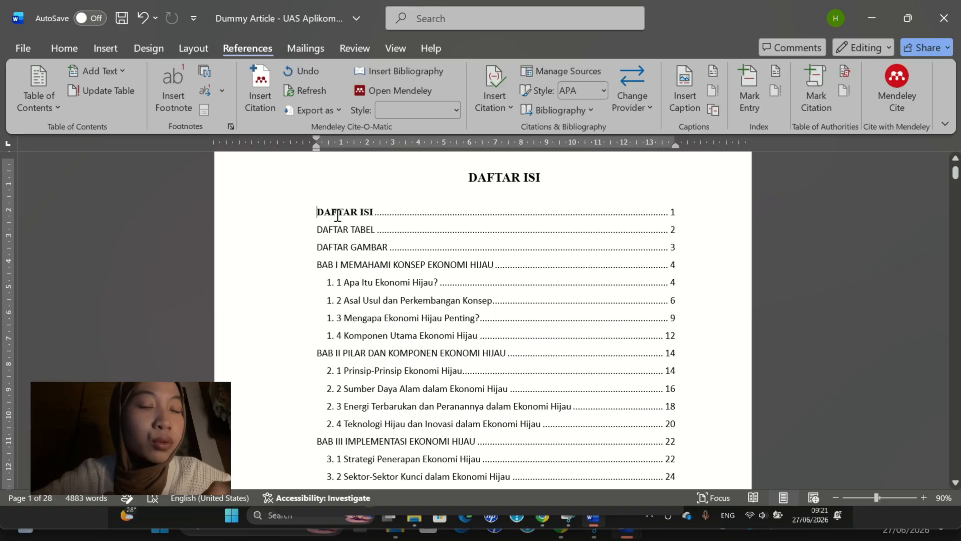
left_click_drag(338, 216, 562, 440)
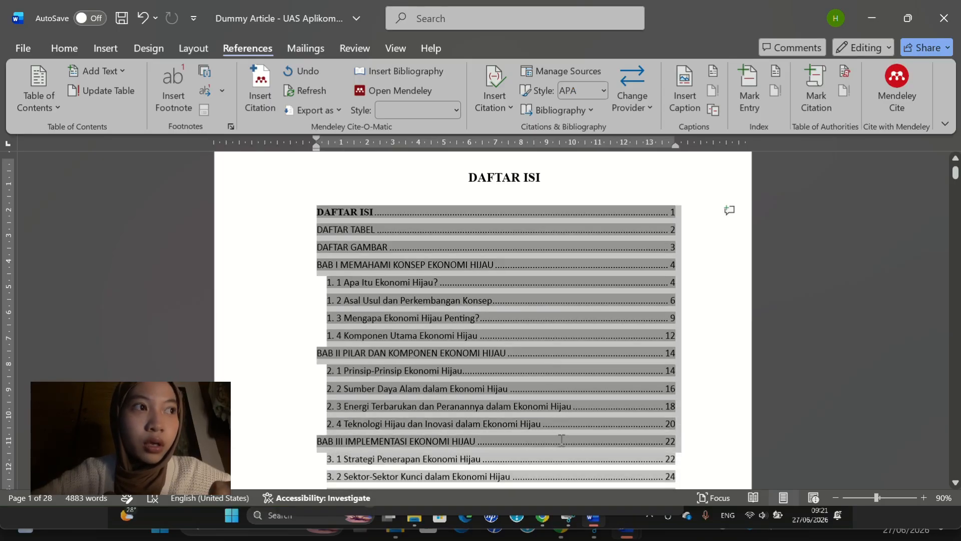
left_click(356, 214)
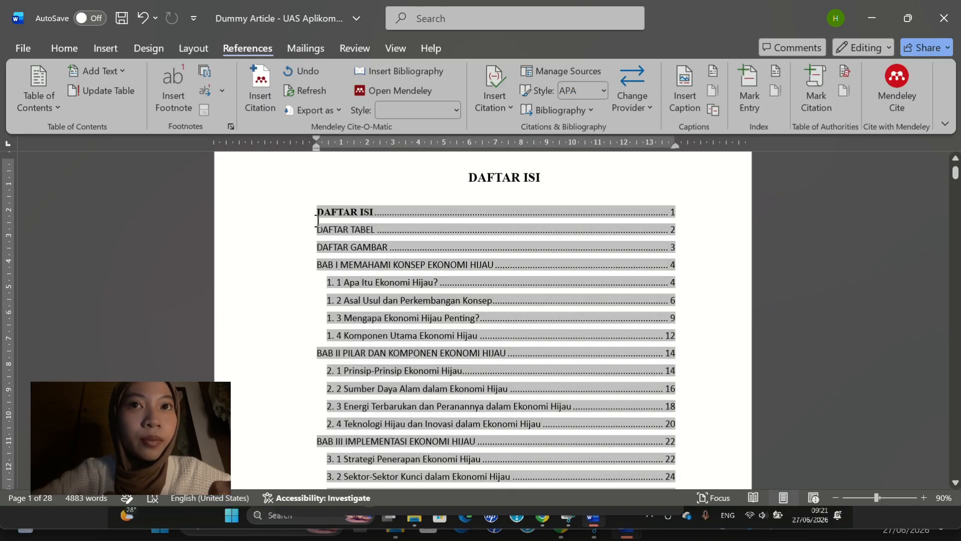
left_click(495, 194)
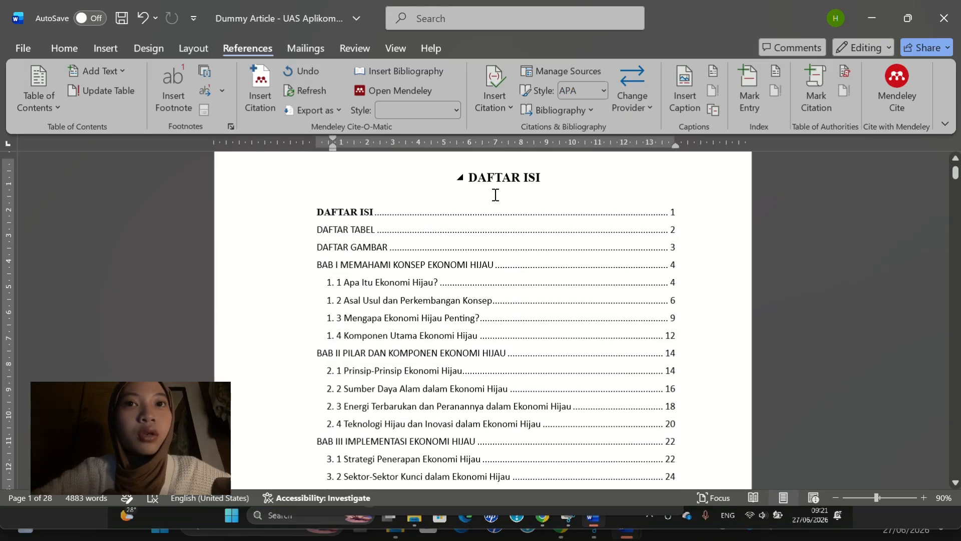
left_click(332, 225)
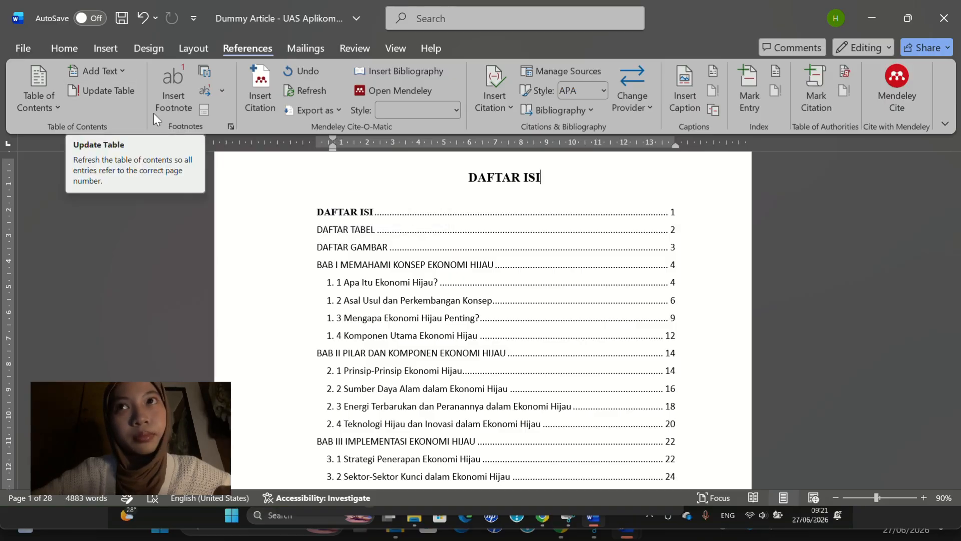
Step: Set all table of contents entries under the DAFTAR ISI title to Times New Roman, size 12
left_click_drag(321, 211, 579, 216)
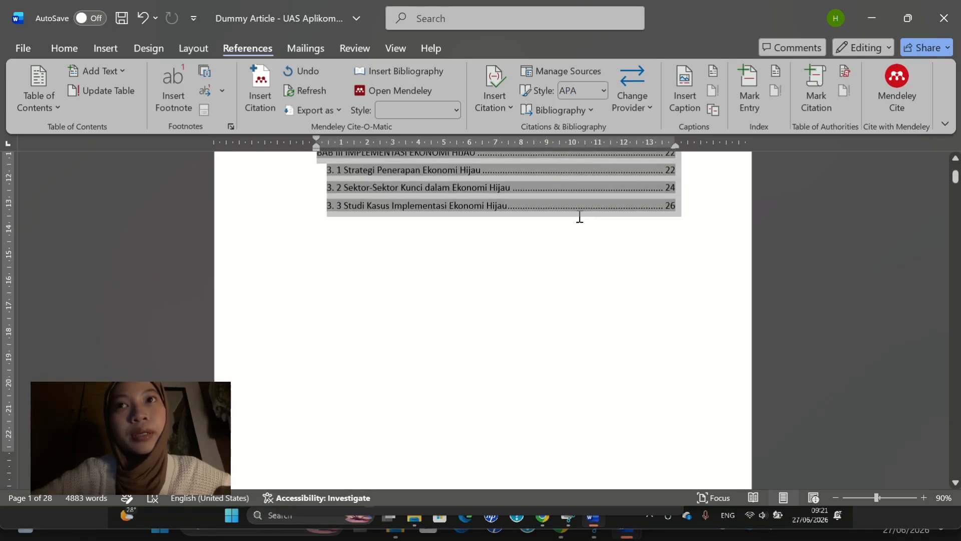
left_click(64, 49)
left_click(200, 77)
left_click(186, 178)
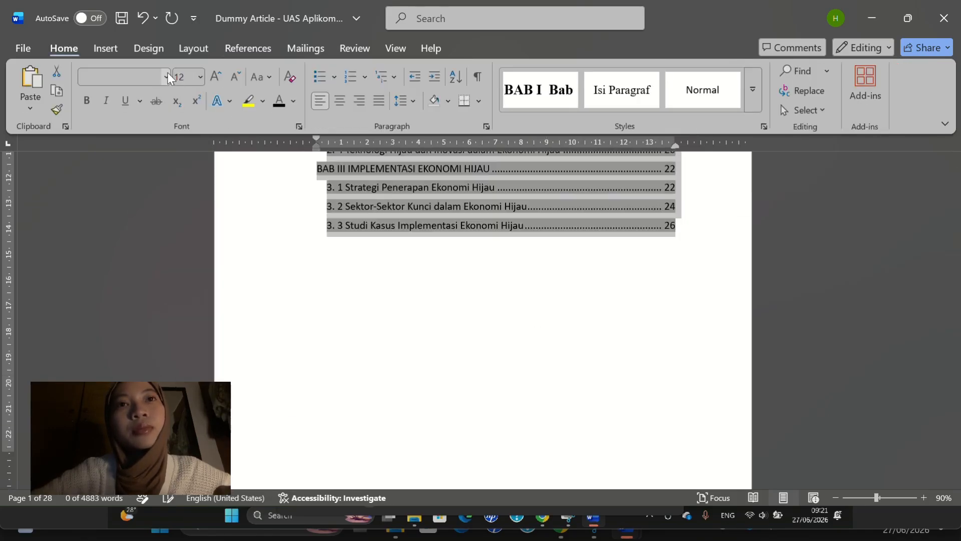
left_click(167, 75)
left_click(150, 168)
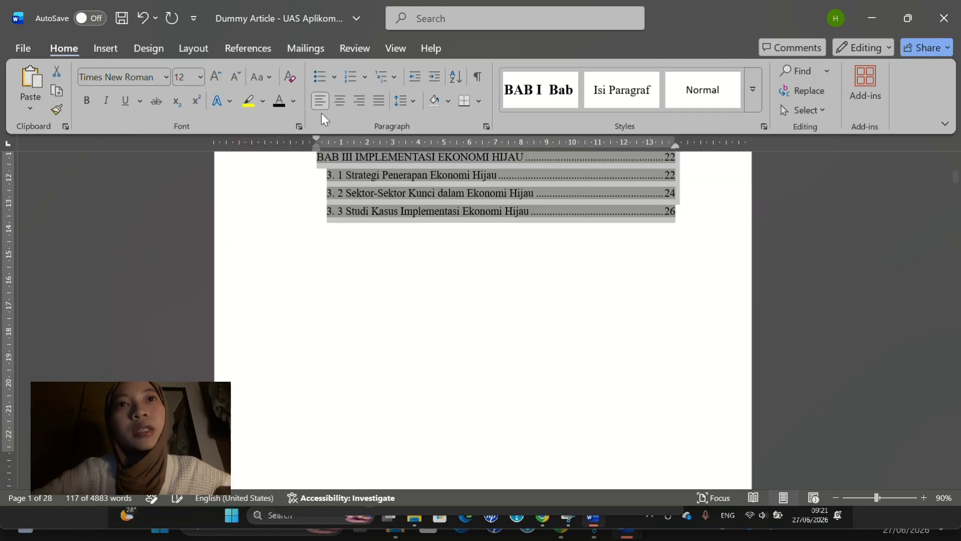
Step: Set the line spacing of the table of contents entries to 1,5
left_click(413, 101)
left_click(428, 166)
scroll(429, 166, "up", 5)
Step: Bold the DAFTAR TABEL, DAFTAR GAMBAR, BAB I, BAB II and BAB III entries in the table of contents
left_click(500, 259)
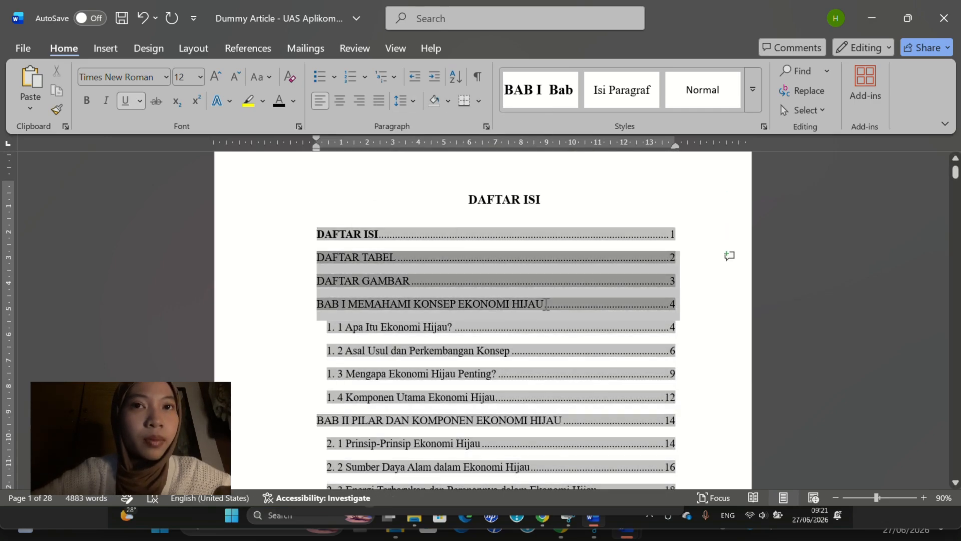
left_click(559, 278)
left_click(549, 311)
scroll(549, 310, "down", 2)
left_click(318, 310)
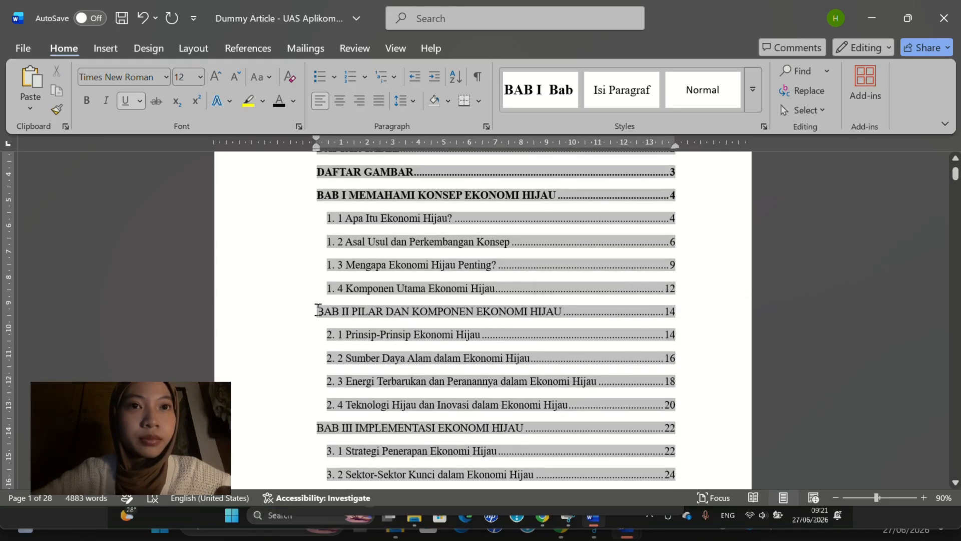
left_click_drag(319, 310, 728, 311)
left_click(589, 287)
left_click(451, 394)
scroll(450, 393, "down", 5)
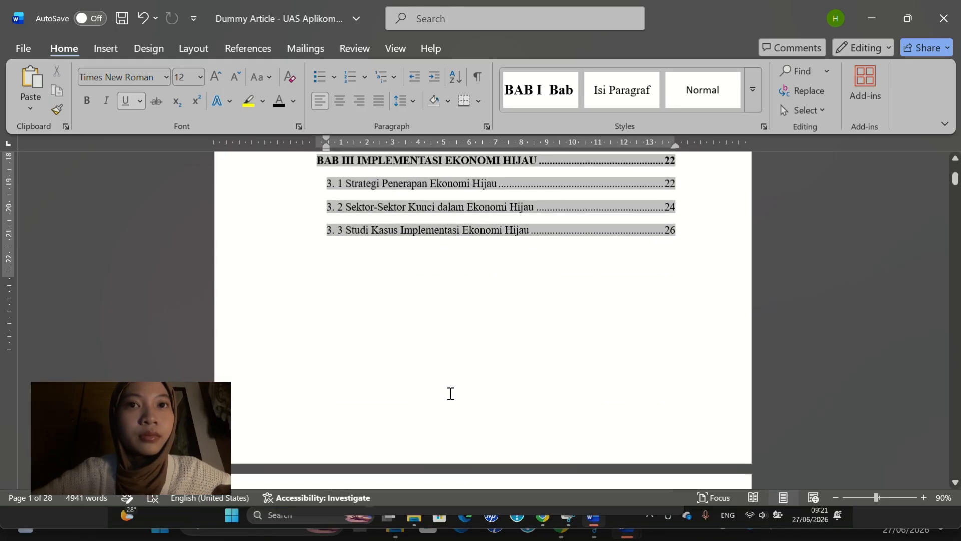
scroll(451, 393, "up", 8)
Step: Reapply bold to the BAB I, DAFTAR TABEL and DAFTAR GAMBAR entries and save the document
left_click_drag(318, 307, 679, 307)
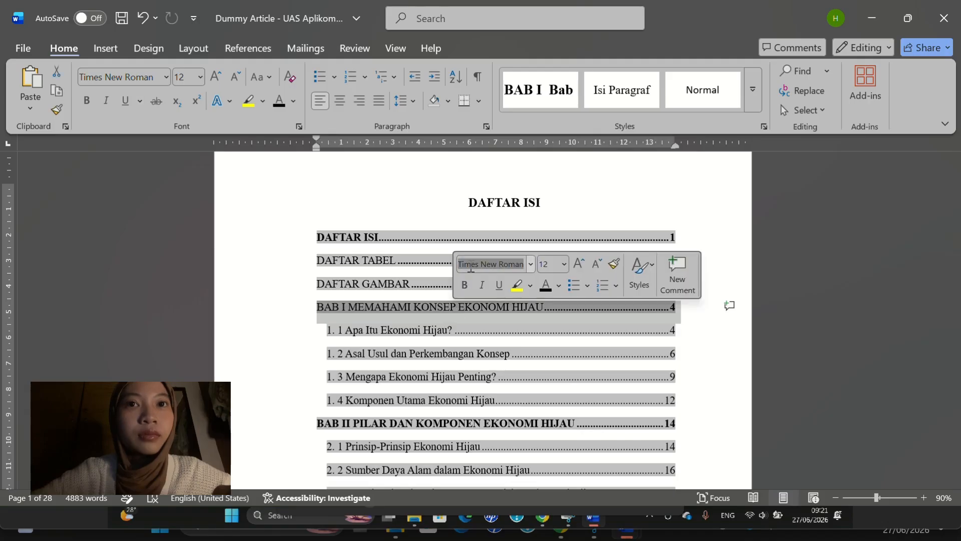
left_click(464, 284)
left_click_drag(317, 257, 386, 280)
key("ctrl+b")
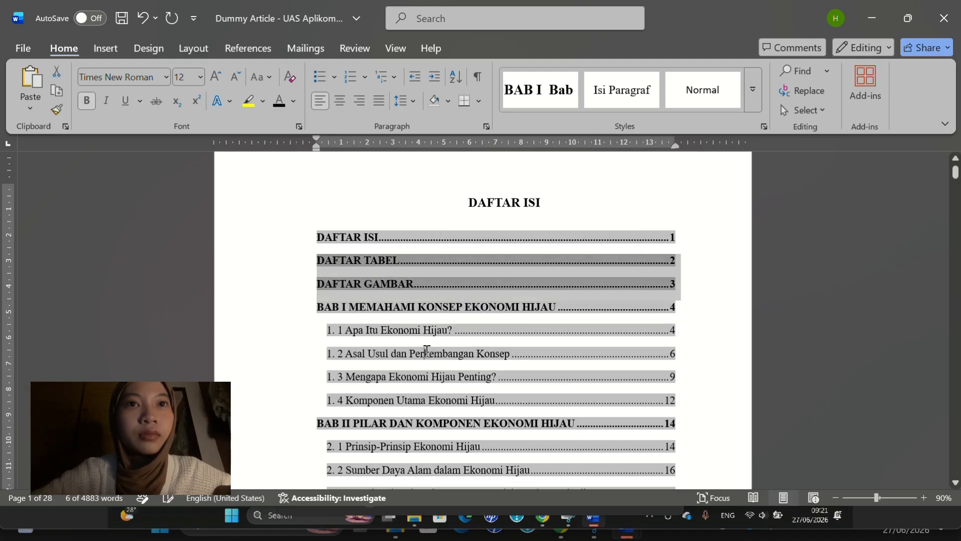
left_click(565, 193)
key("ctrl+s")
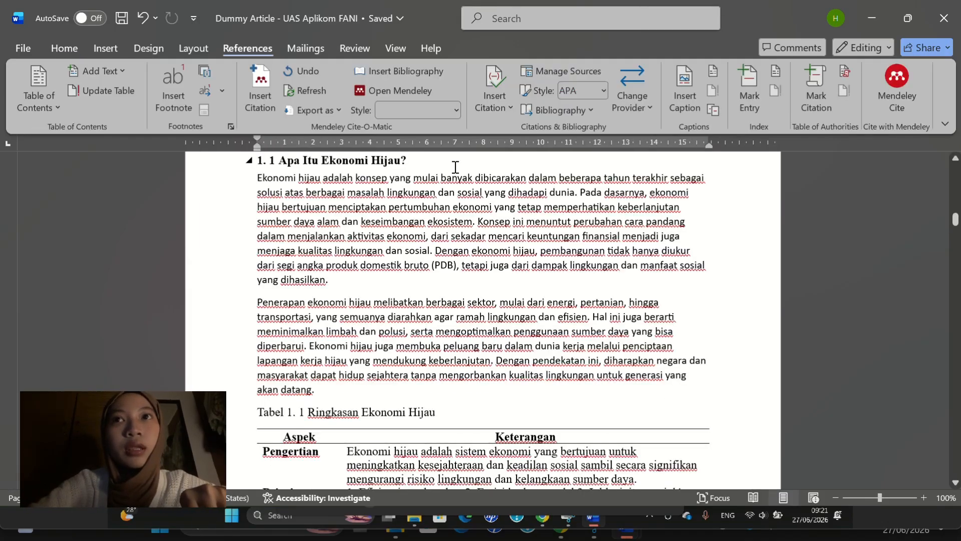
Step: Open the custom margin settings and set both the top and left page margins to 4 cm
scroll(455, 167, "up", 2)
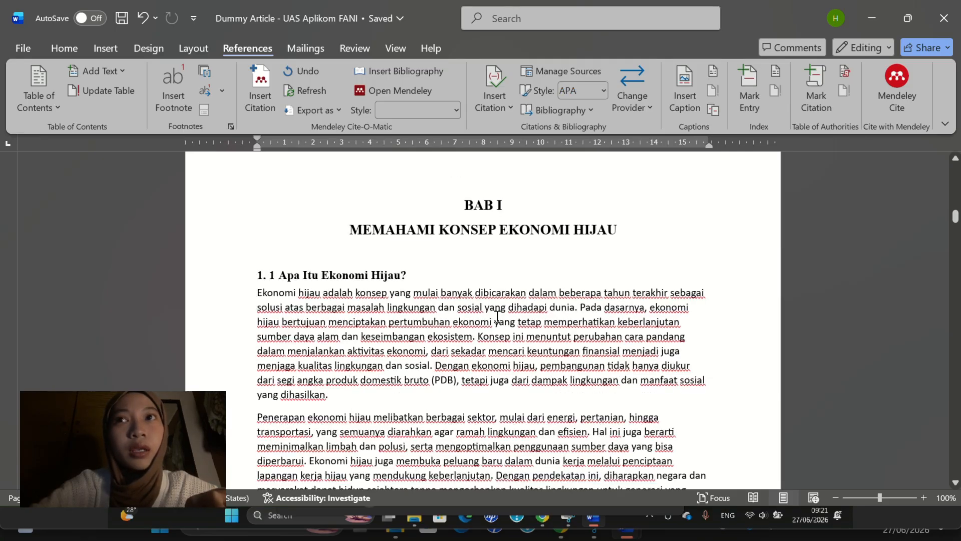
left_click(192, 48)
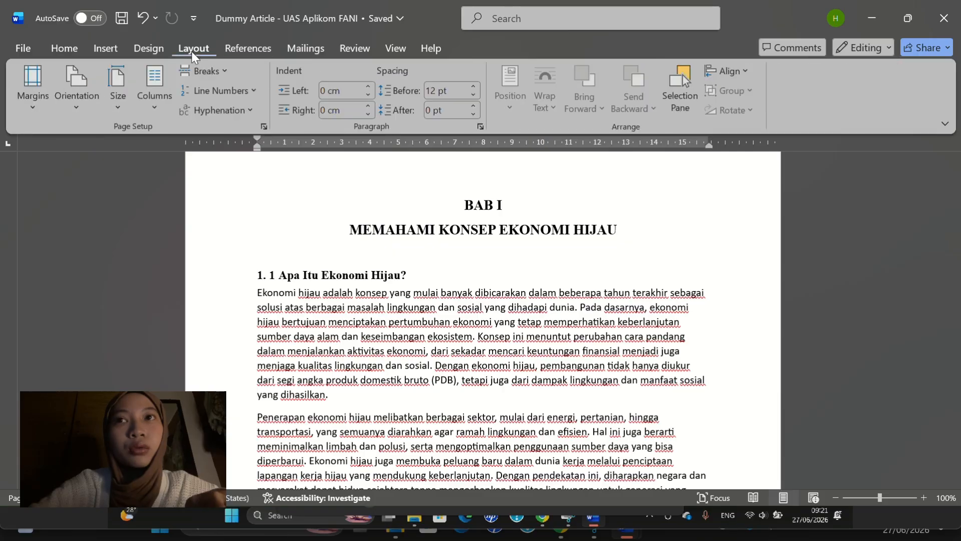
left_click(33, 96)
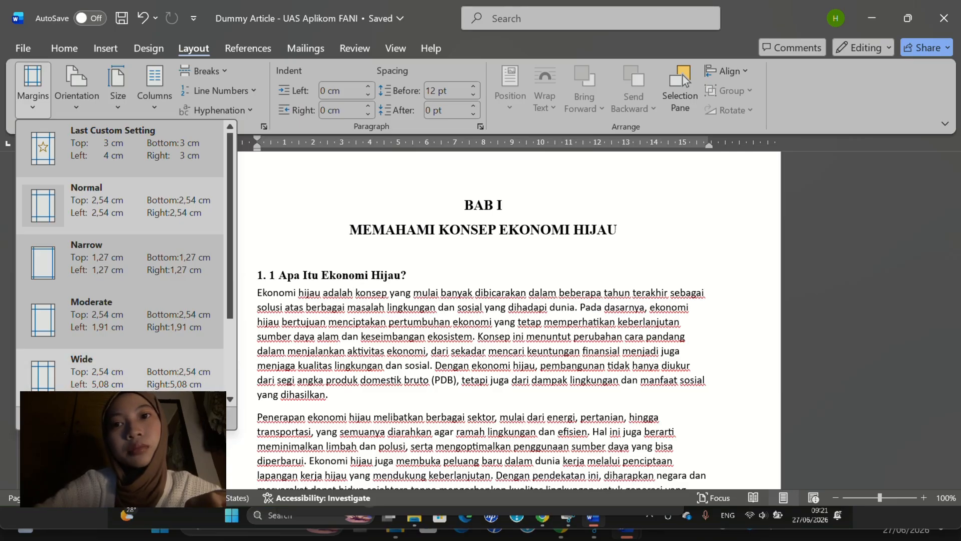
left_click(150, 417)
key("BackSpace")
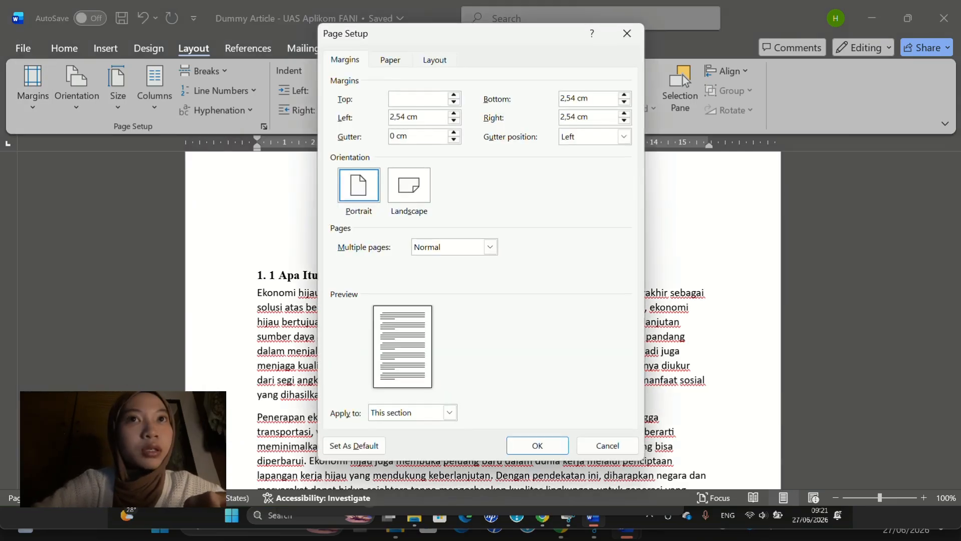
type("4 cm")
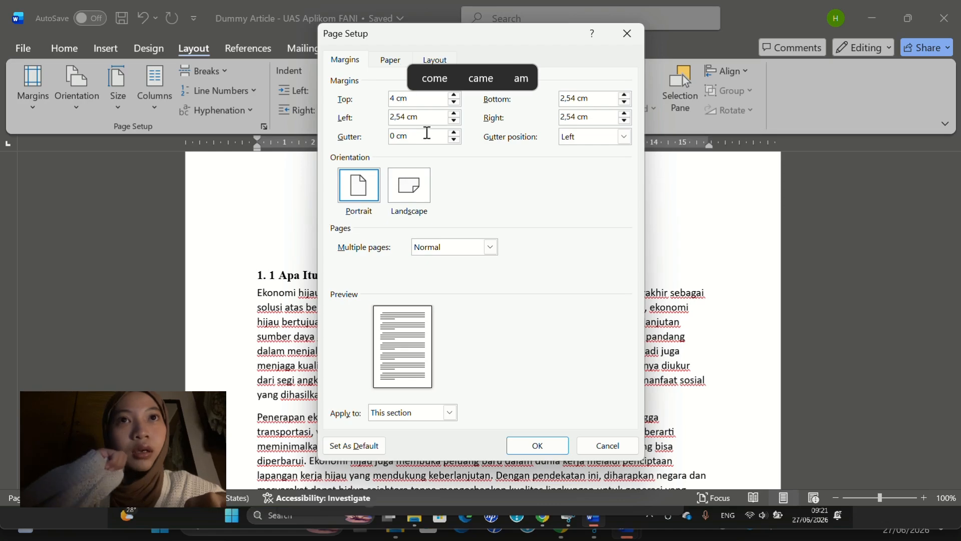
left_click(433, 120)
key("BackSpace")
key("BackSpace")
key("BackSpace")
key("BackSpace")
key("BackSpace")
key("BackSpace")
key("BackSpace")
type("4 cm")
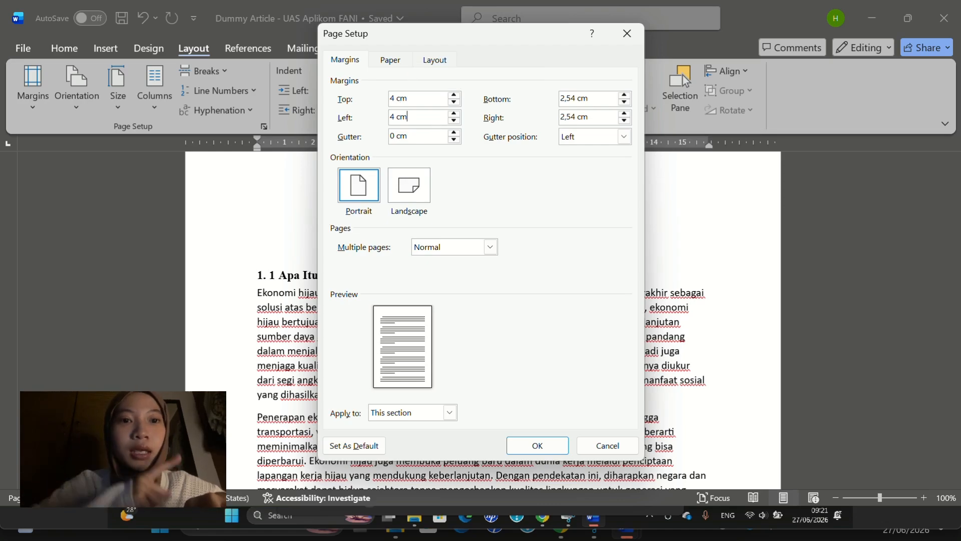
Step: Set both the bottom and right page margins to 3 cm
left_click(594, 100)
key("BackSpace")
key("BackSpace")
key("BackSpace")
key("BackSpace")
key("BackSpace")
key("BackSpace")
key("BackSpace")
type("3 cm")
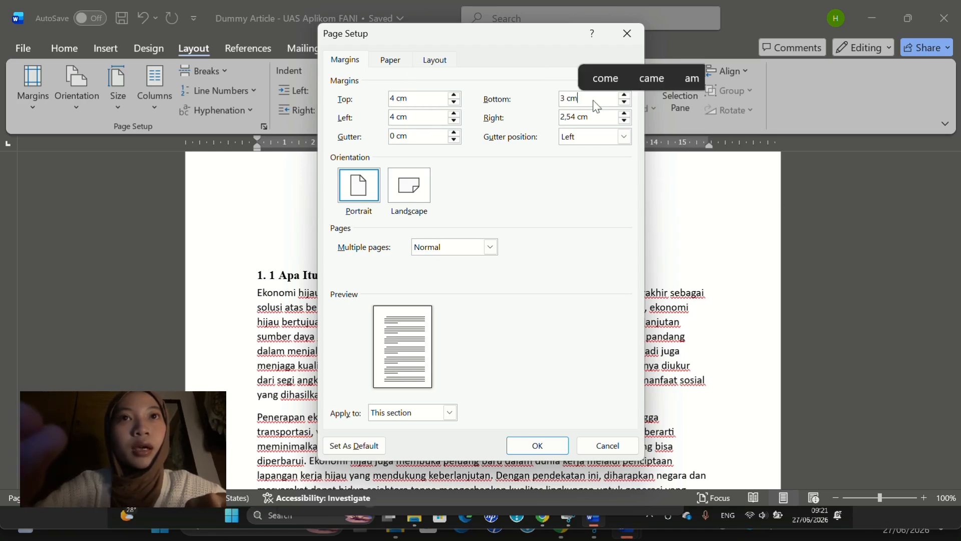
left_click(594, 117)
key("BackSpace")
key("BackSpace")
key("BackSpace")
key("BackSpace")
key("BackSpace")
key("BackSpace")
key("BackSpace")
type("3 cm")
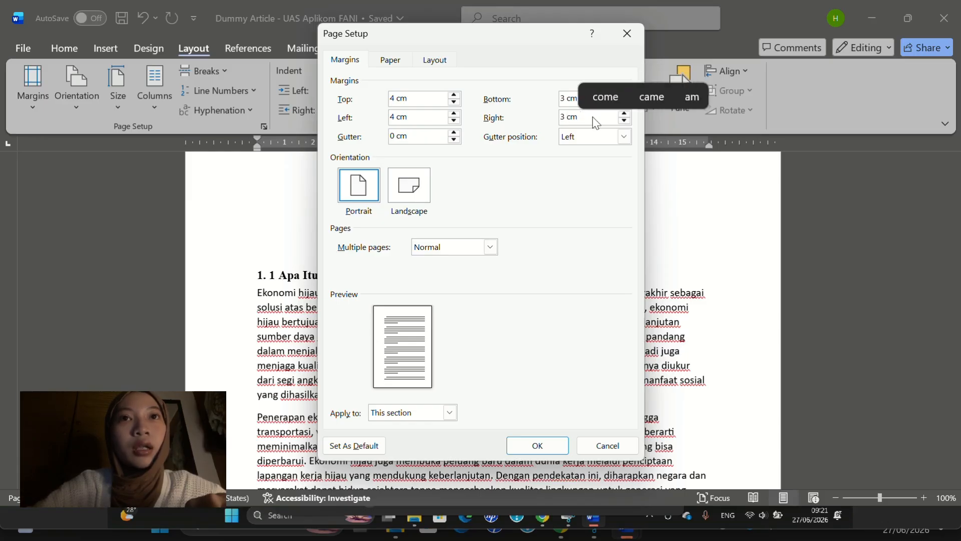
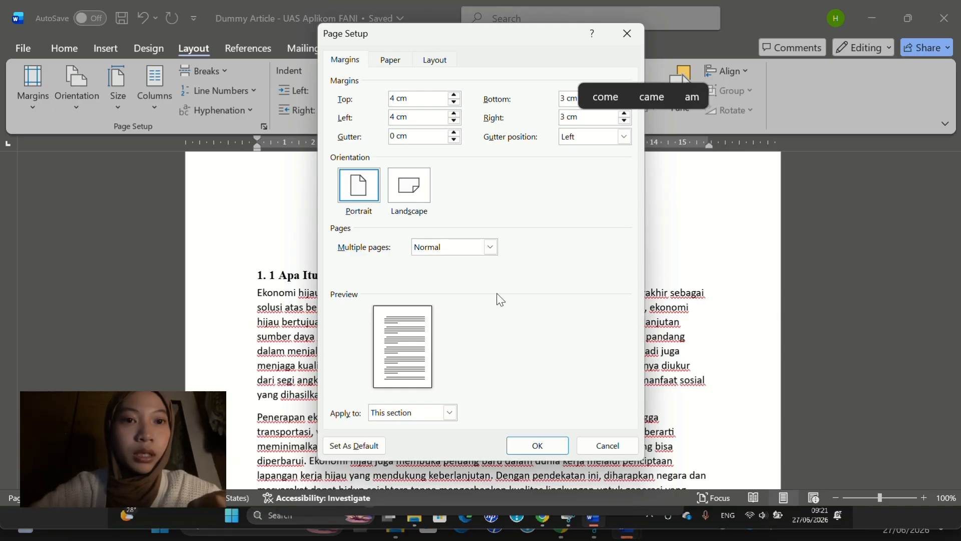
Step: Apply the custom margins to the whole document
left_click(450, 412)
left_click(420, 450)
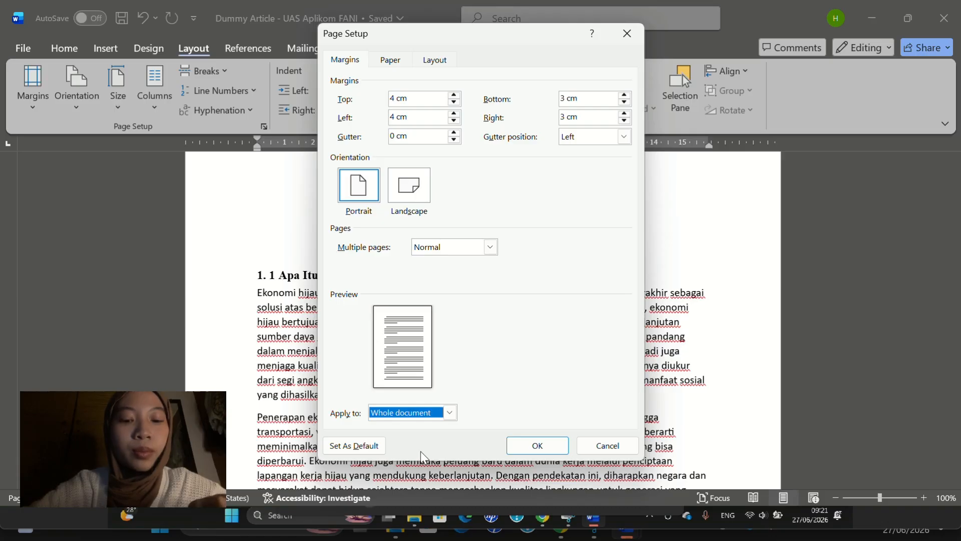
left_click(535, 445)
Step: Examine the page layout of the DAFTAR TABEL and DAFTAR GAMBAR pages with the new margins
scroll(519, 346, "up", 15)
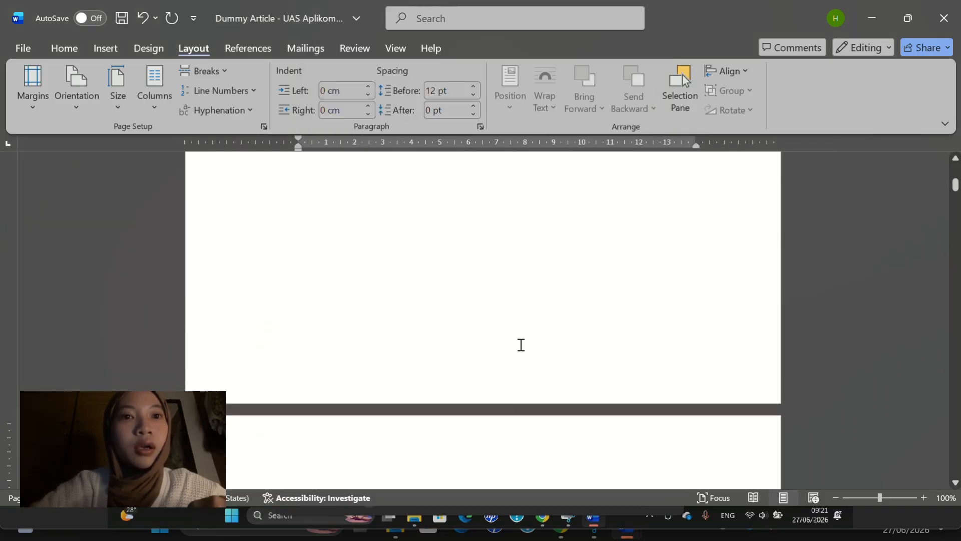
scroll(520, 346, "down", 20)
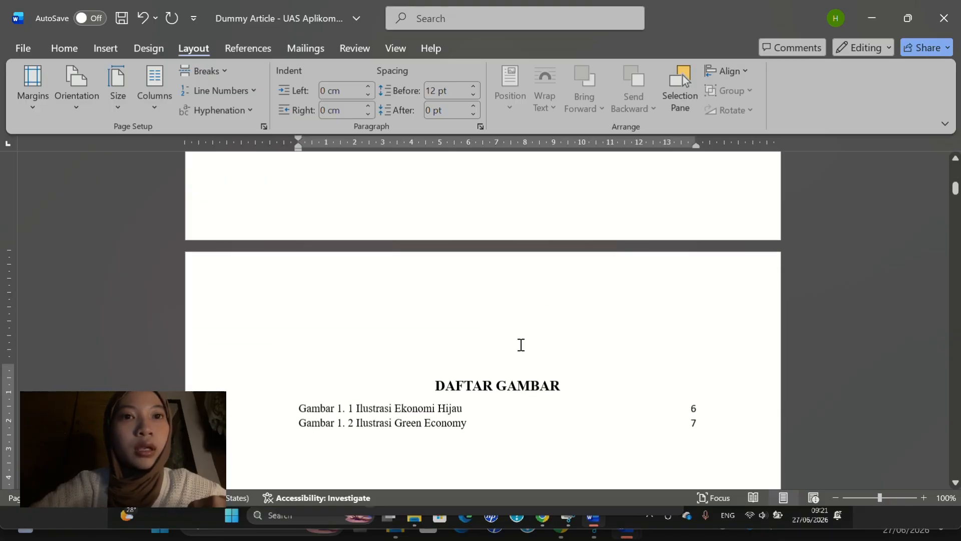
scroll(519, 346, "down", 5)
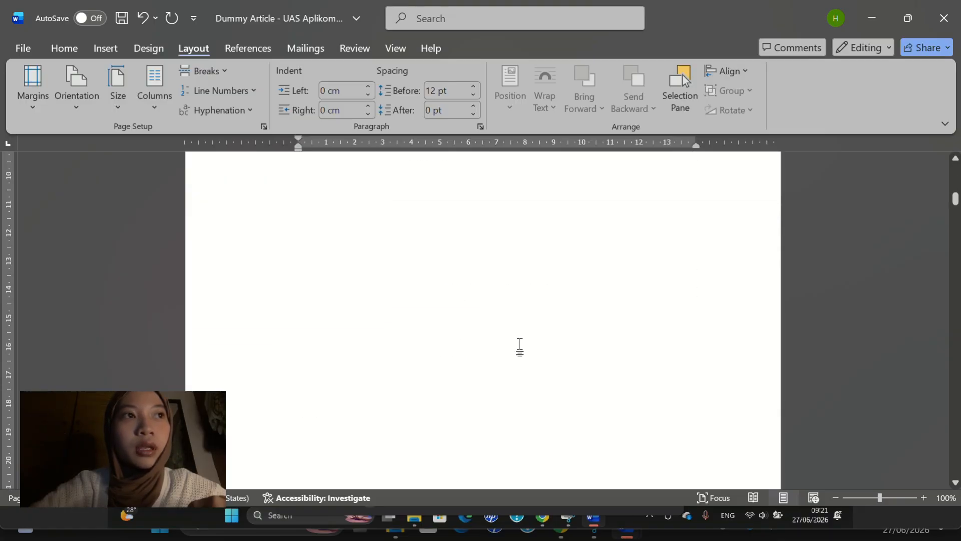
scroll(615, 204, "down", 1)
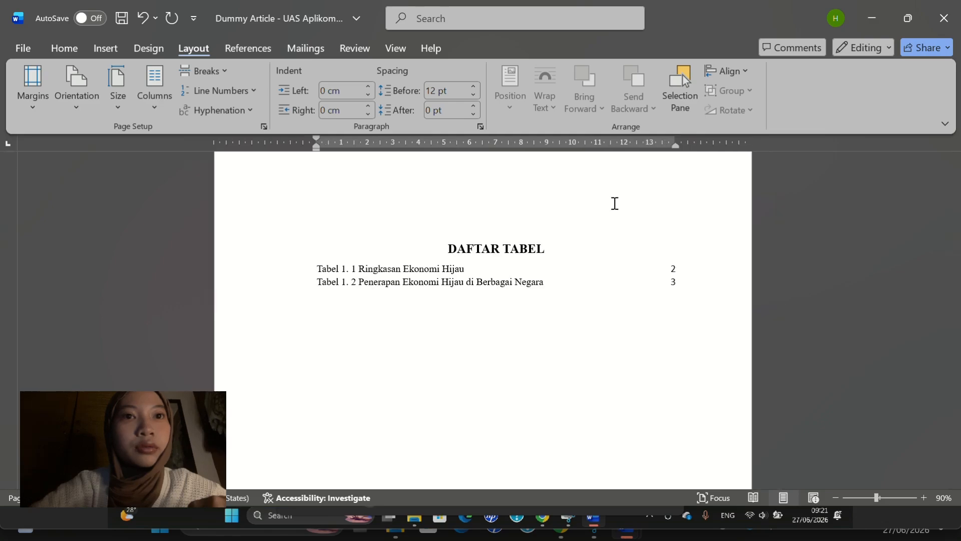
scroll(615, 203, "down", 5)
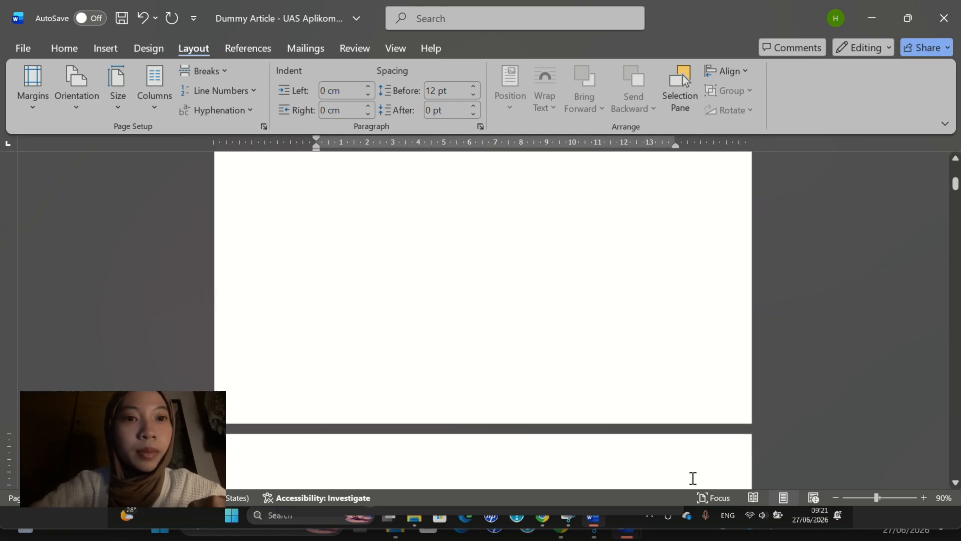
scroll(654, 345, "up", 5)
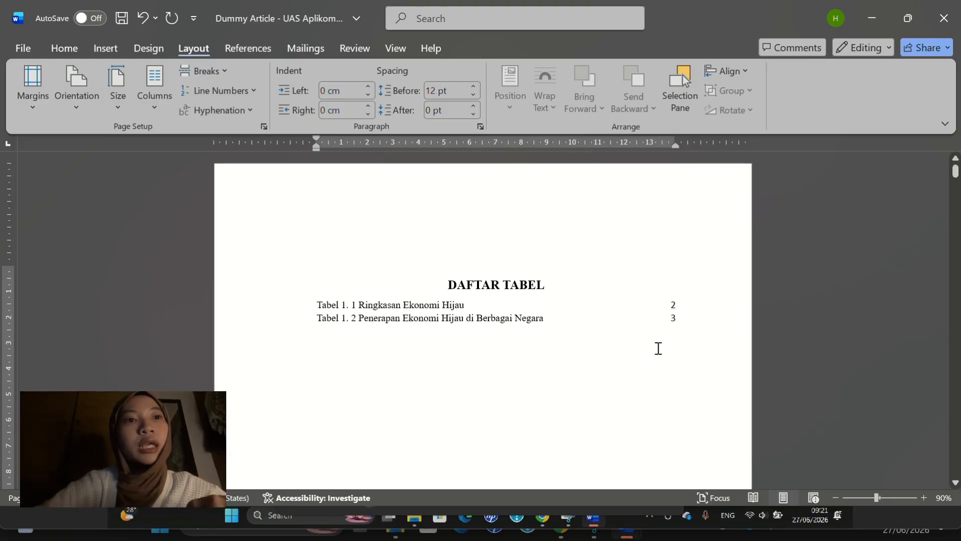
scroll(658, 348, "down", 5)
Step: Justify the two body paragraphs under the heading "1. 1 Apa Itu Ekonomi Hijau?"
scroll(657, 348, "down", 15)
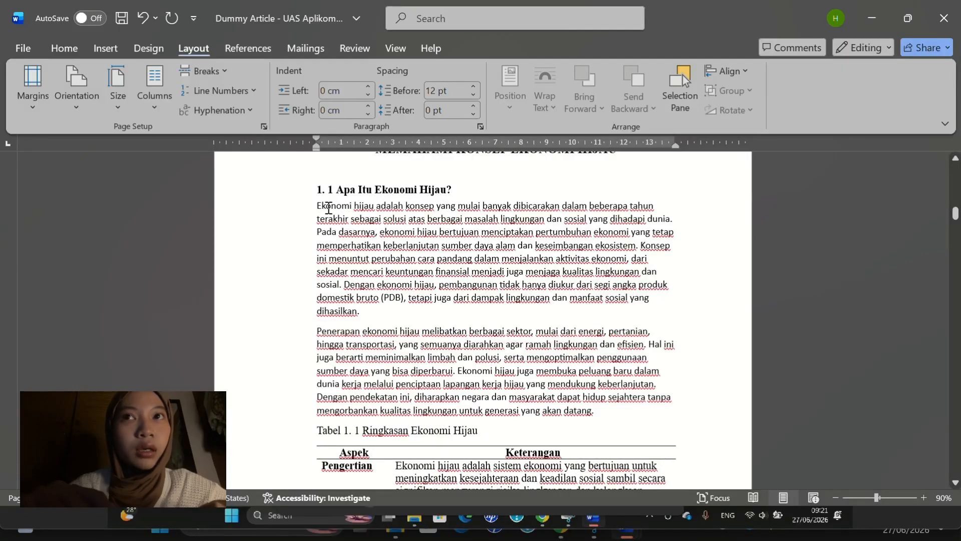
left_click_drag(318, 207, 666, 427)
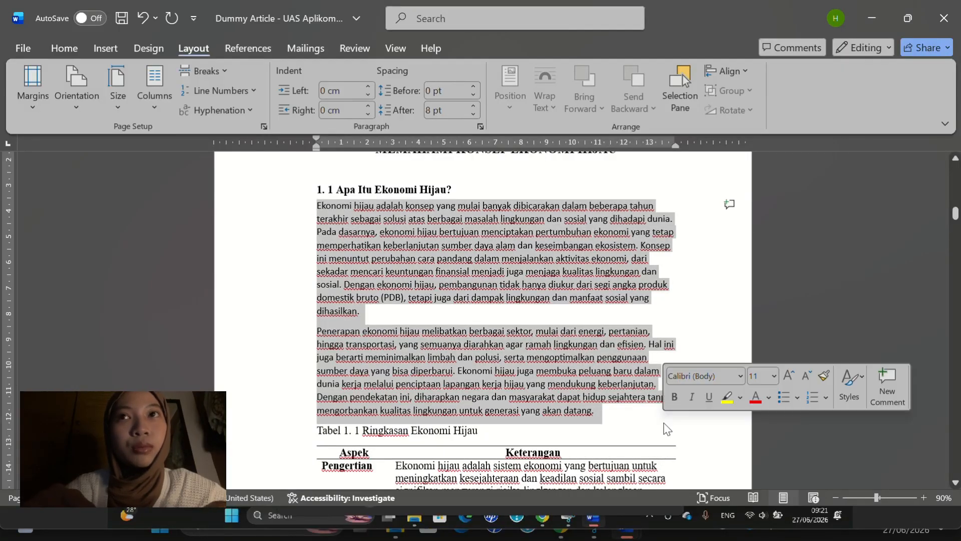
left_click(63, 48)
left_click(380, 100)
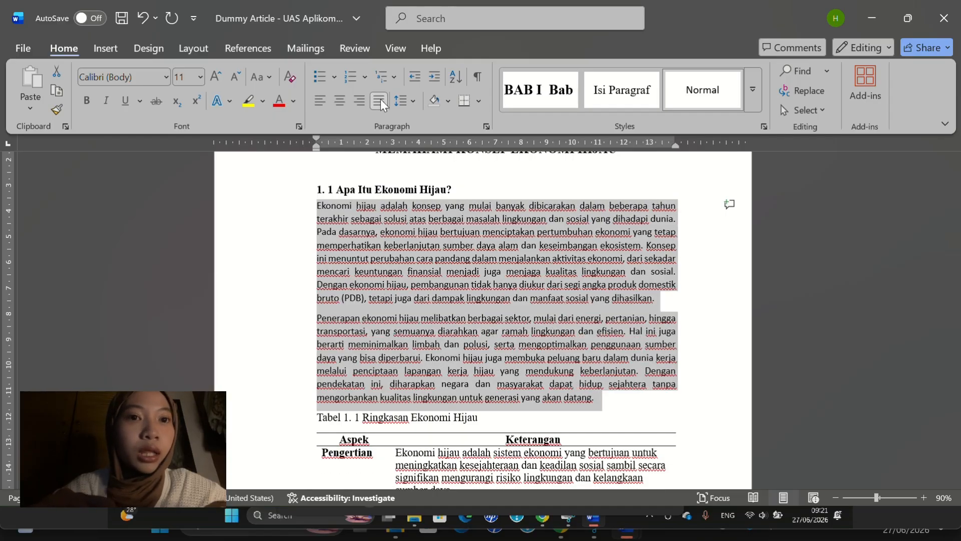
Step: Set the two justified paragraphs to Times New Roman, size 12
left_click(202, 73)
left_click(188, 166)
left_click(165, 75)
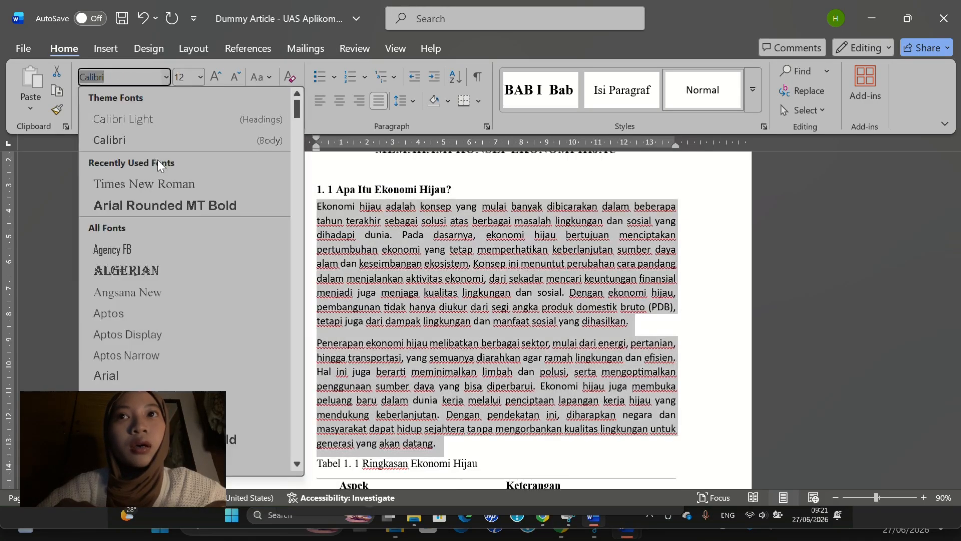
left_click(157, 184)
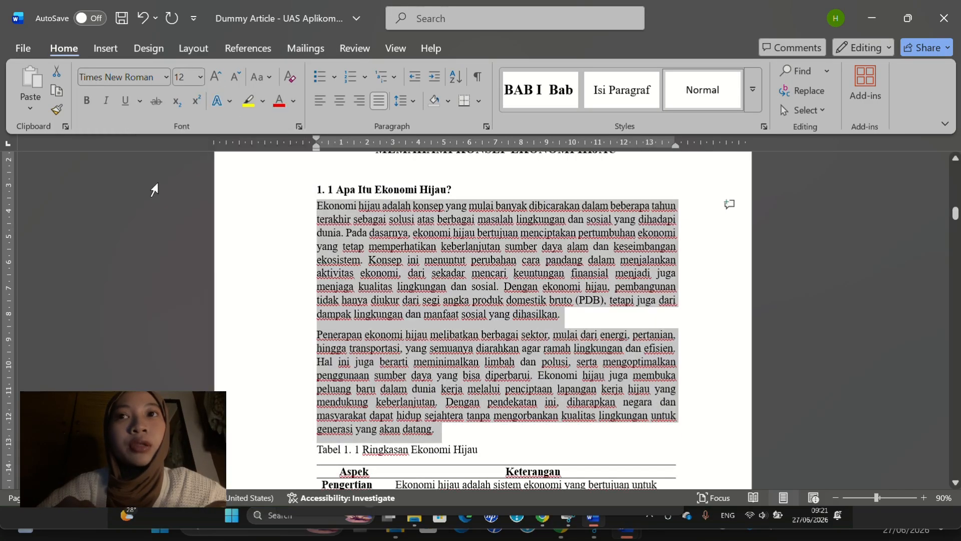
Step: Set the line spacing of the two selected paragraphs to 2.0 and indent the first line of each
left_click(414, 107)
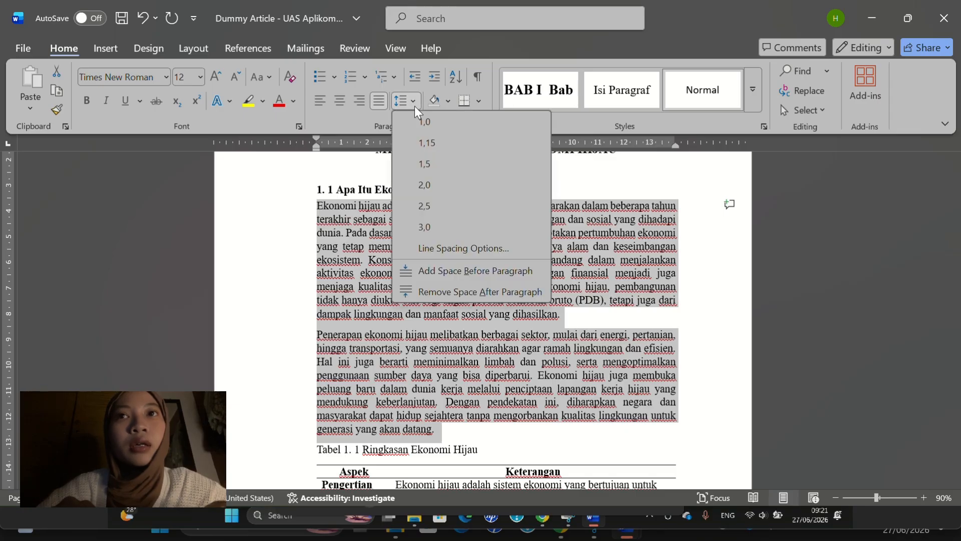
left_click(427, 185)
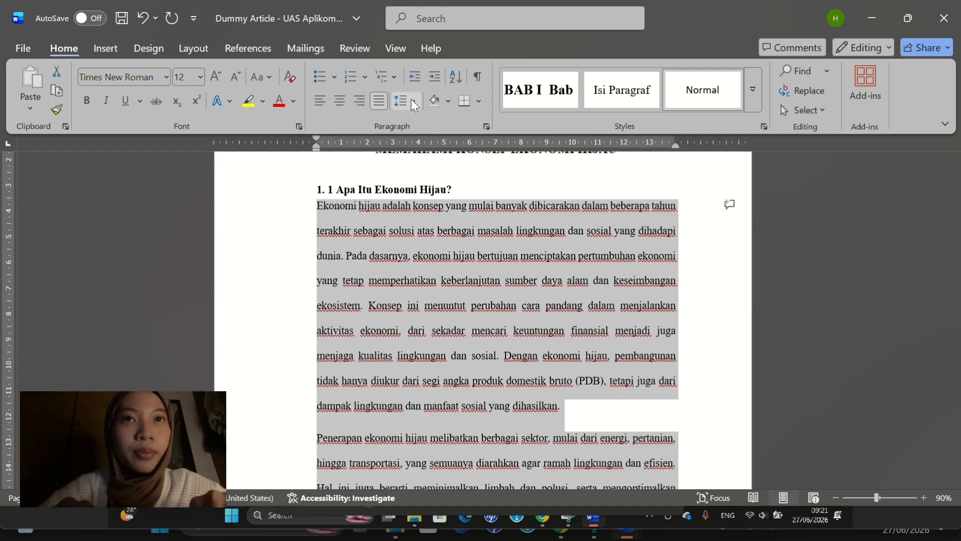
left_click(320, 210)
key("Tab")
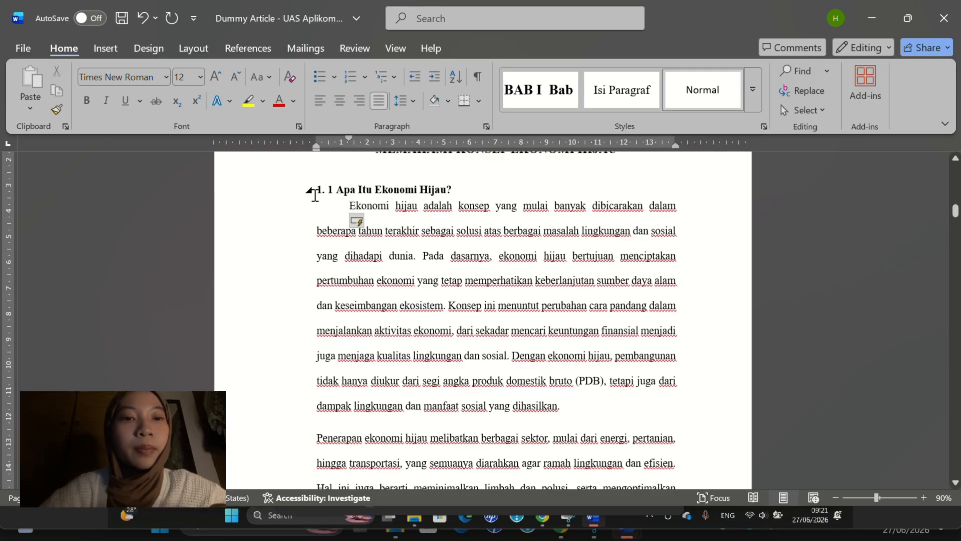
scroll(367, 322, "up", 2)
scroll(370, 316, "down", 1)
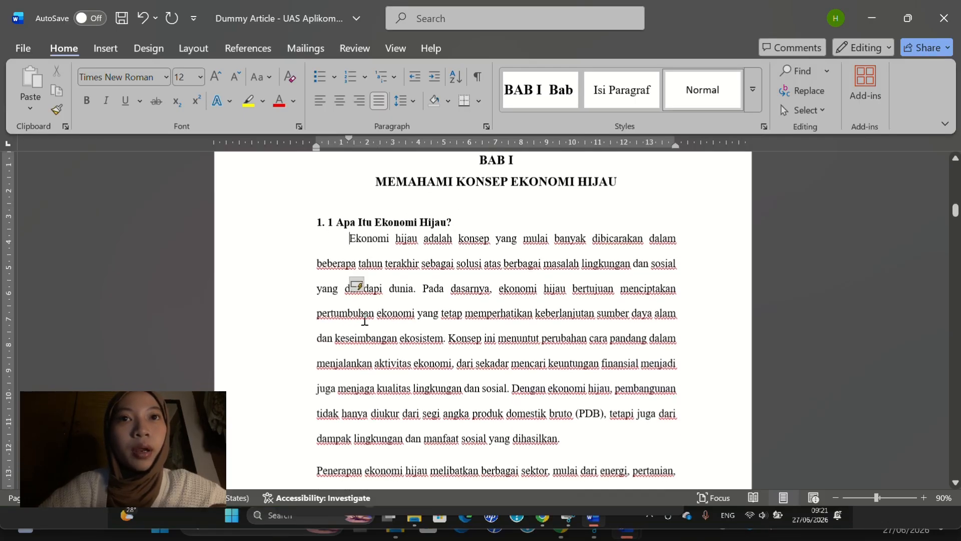
scroll(365, 321, "down", 1)
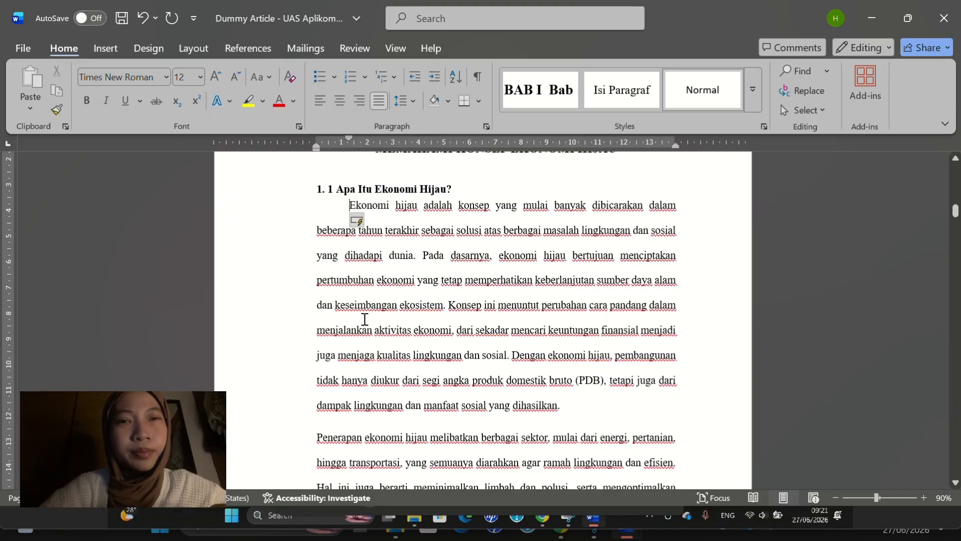
scroll(365, 318, "down", 3)
left_click(318, 357)
key("Tab")
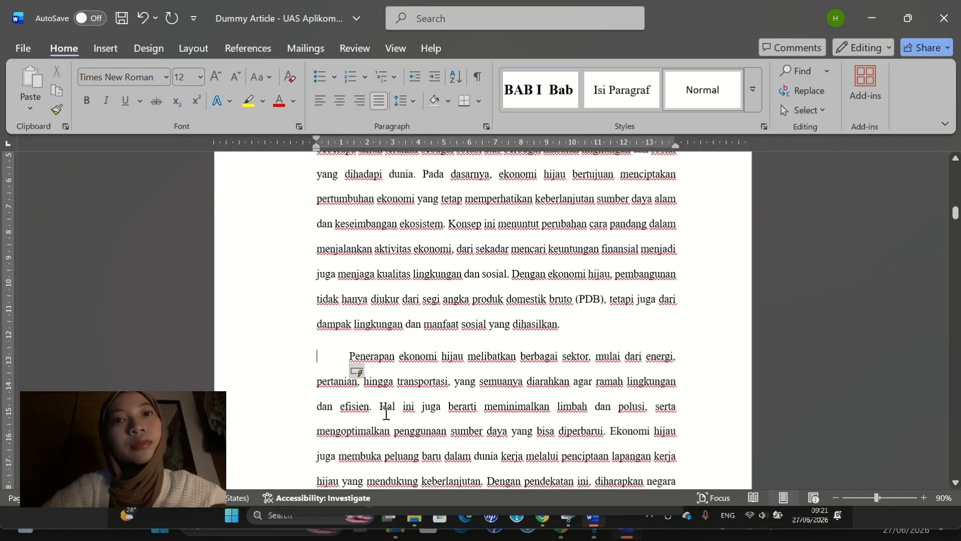
scroll(386, 413, "down", 6)
scroll(386, 414, "up", 1)
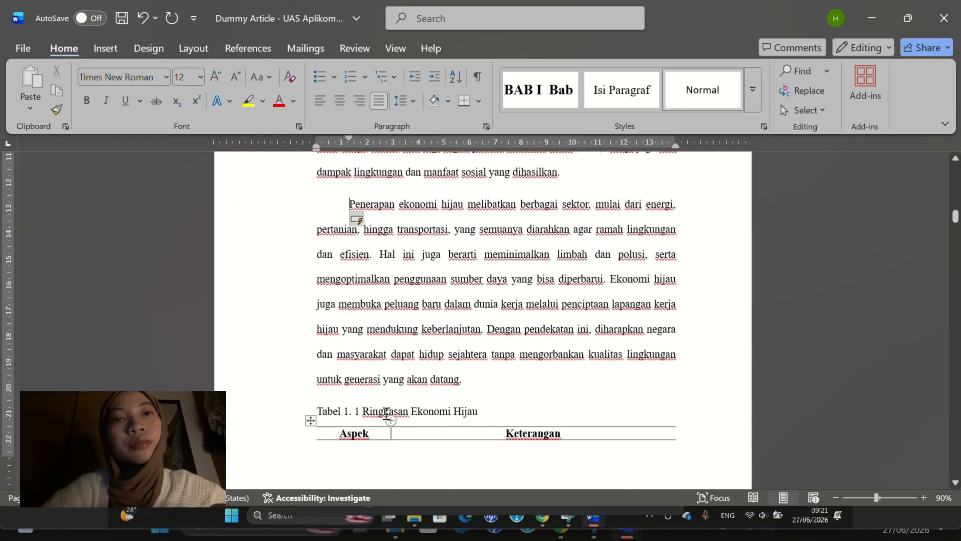
Step: Format the paragraph under "1. 1. 1 Definisi dan Prinsip Dasar" with 2.0 line spacing and Times New Roman, size 12
scroll(386, 413, "up", 10)
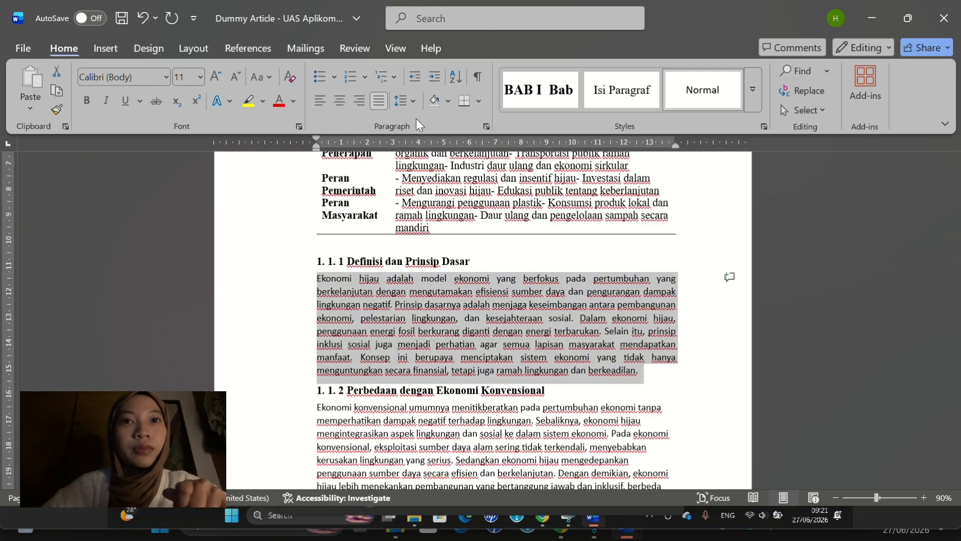
left_click(413, 100)
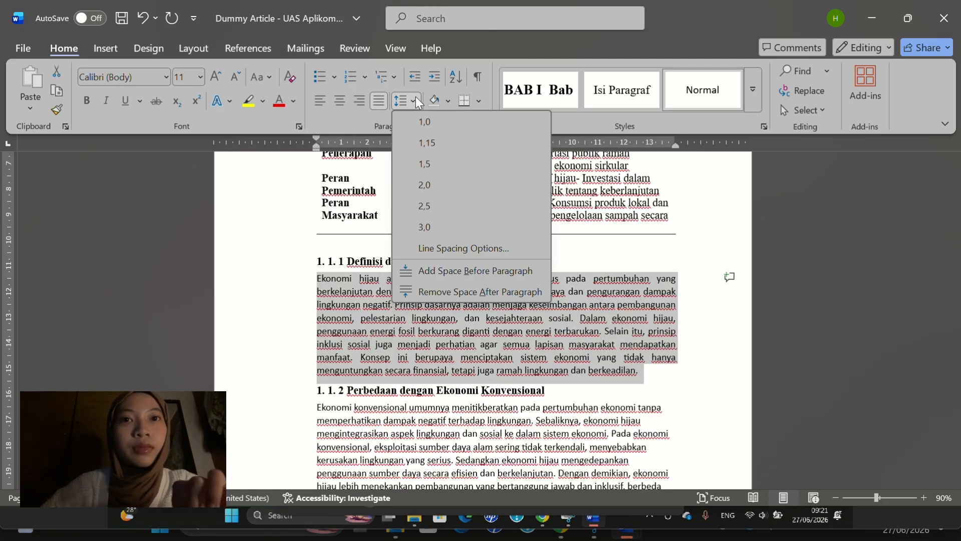
left_click(425, 185)
left_click(201, 78)
left_click(184, 172)
left_click(166, 77)
left_click(126, 169)
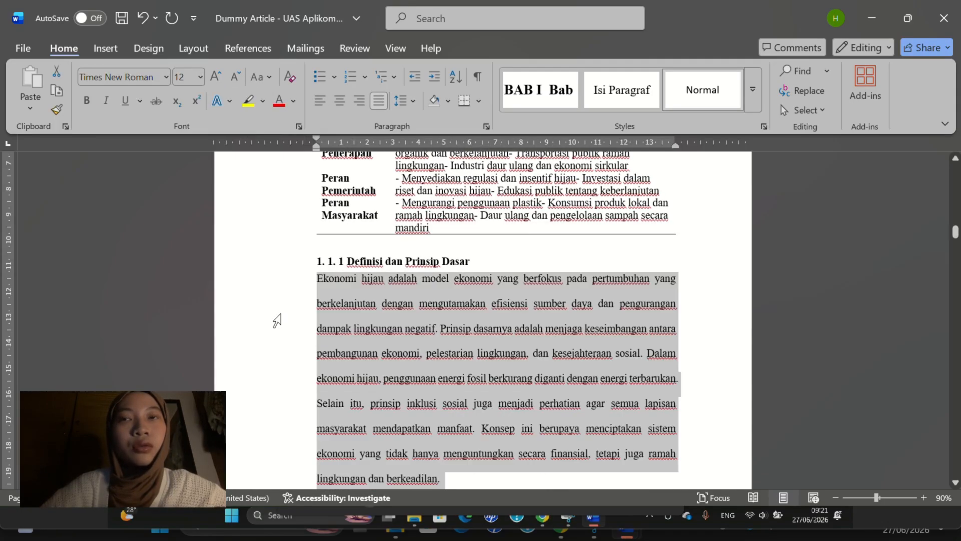
left_click(320, 273)
Step: Justify the paragraph under "1. 1. 2 Perbedaan dengan Ekonomi Konvensional" and set its first lines to Times New Roman, size 12
scroll(322, 281, "down", 5)
left_click_drag(319, 282, 684, 320)
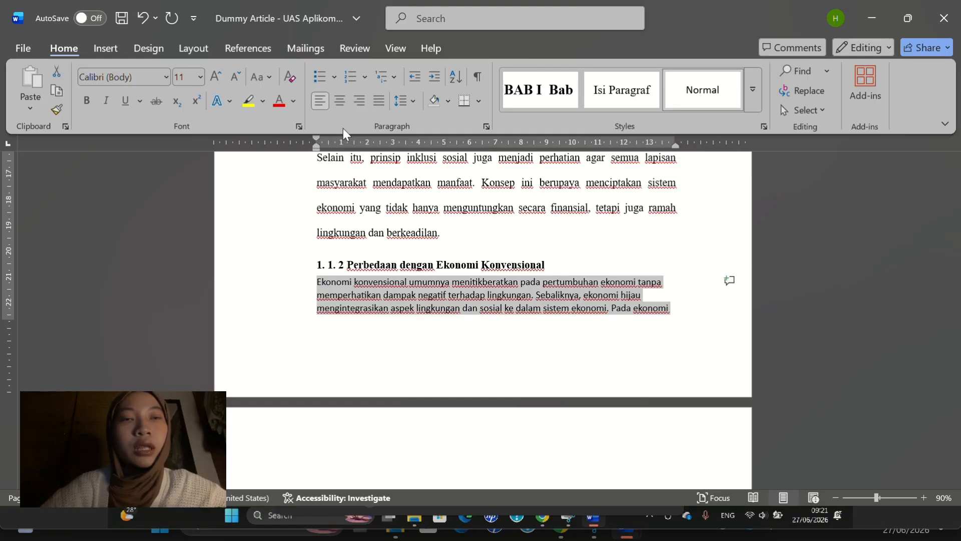
left_click(378, 100)
left_click(200, 77)
left_click(184, 172)
left_click(166, 77)
left_click(131, 182)
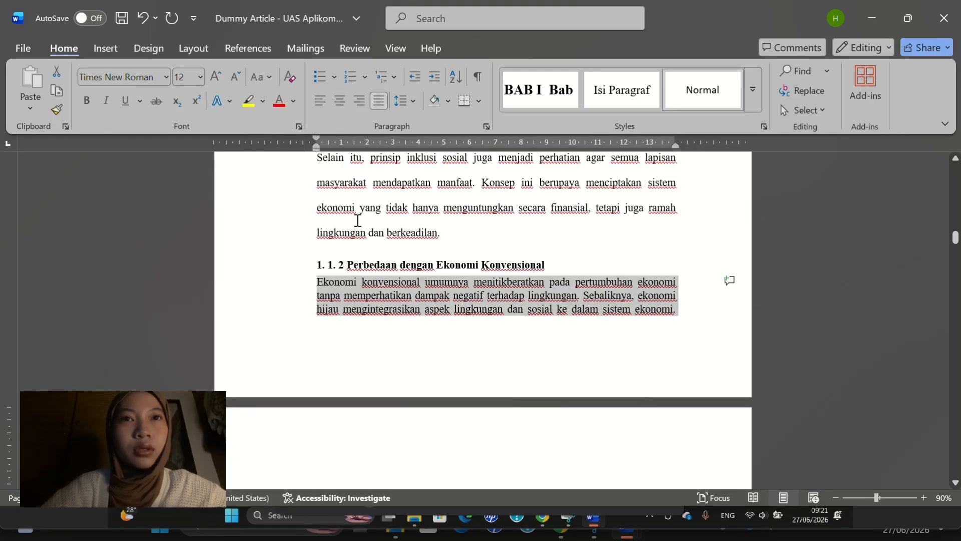
Step: Apply 2.0 line spacing to the paragraph under heading 1. 1. 2 and indent its first line
left_click(413, 100)
left_click(416, 184)
left_click(317, 282)
key("Tab")
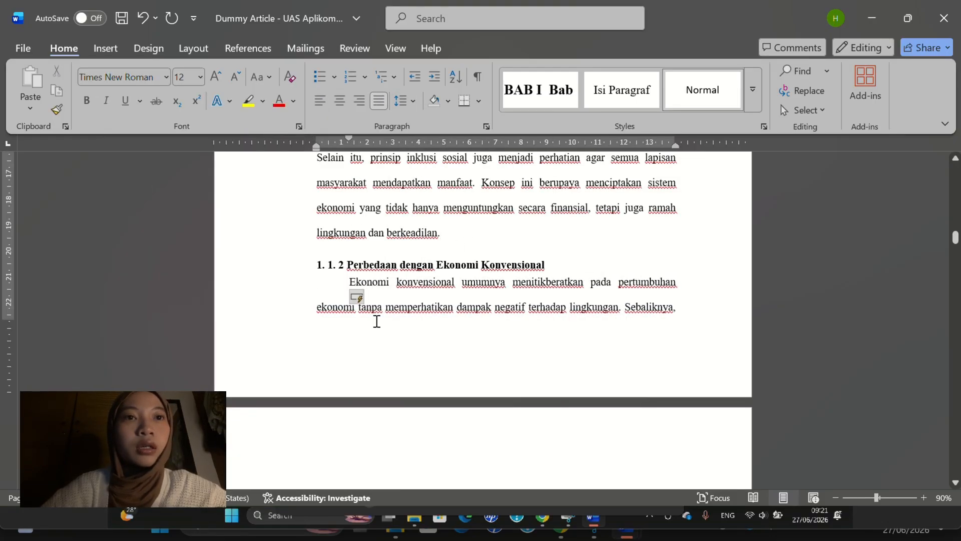
Step: Justify the paragraph under "1. 1. 3 Tujuan Utama Ekonomi Hijau" and set it to Times New Roman, size 12
scroll(376, 321, "down", 8)
triple_click(319, 255)
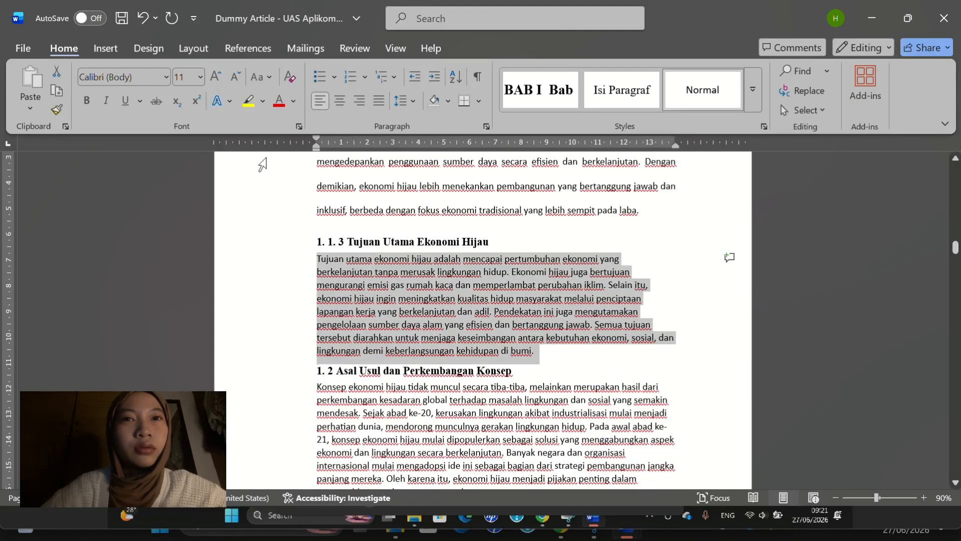
left_click(379, 101)
left_click(200, 78)
left_click(184, 171)
left_click(165, 77)
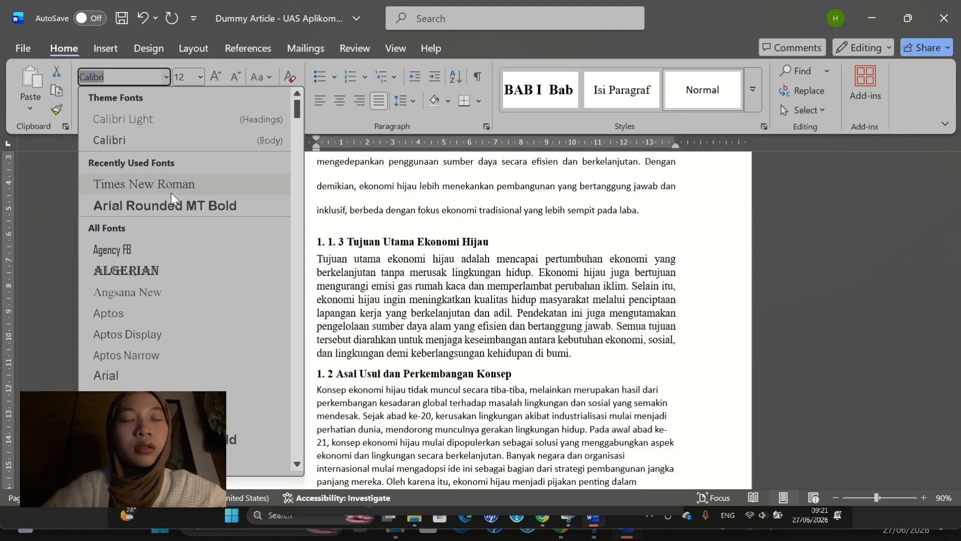
left_click(130, 182)
Step: Apply 2.0 line spacing to the paragraph under heading 1. 1. 3 and indent its first line
left_click(407, 100)
left_click(421, 185)
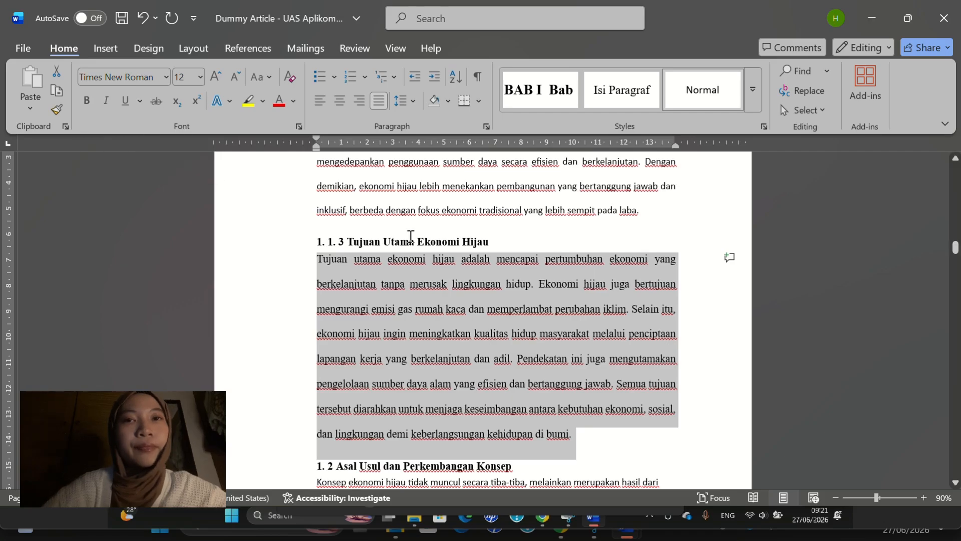
scroll(690, 409, "up", 3)
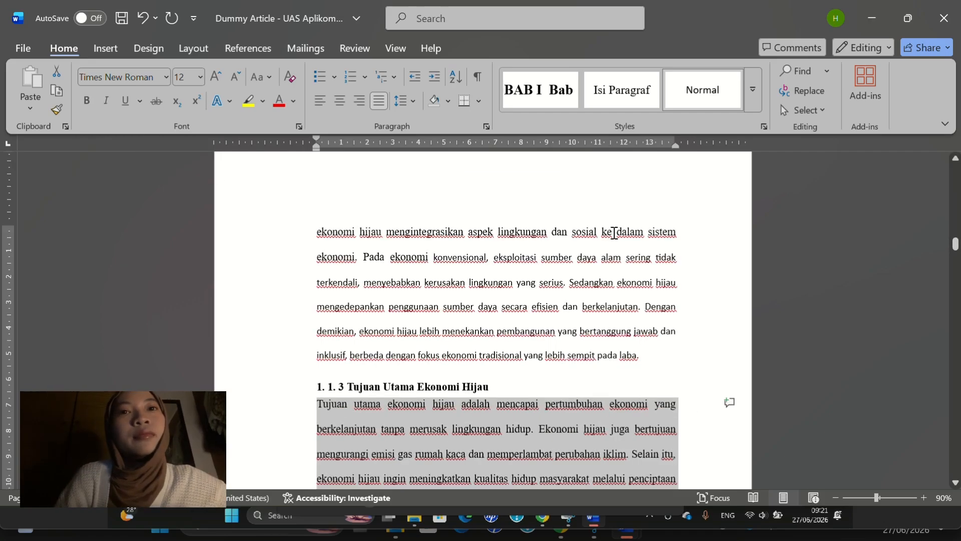
scroll(529, 365, "down", 3)
key("Tab")
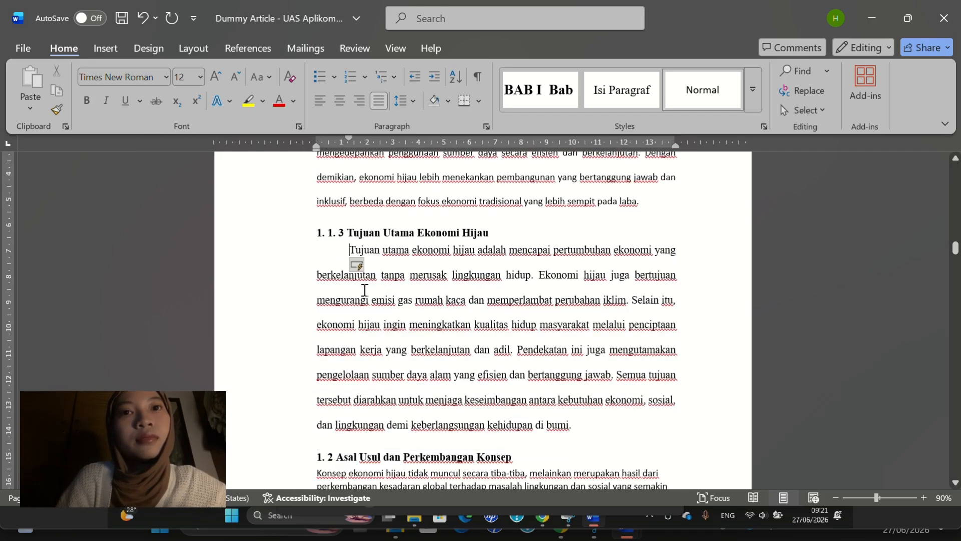
Step: Set the rest of the 1. 1. 2 paragraph, continued on the following page, to size 12
scroll(311, 279, "up", 3)
left_click_drag(311, 279, 668, 367)
left_click(200, 76)
left_click(184, 171)
Step: Justify the body paragraphs of sections 1. 2 and 1. 3 and give them 2.0 line spacing
scroll(395, 286, "down", 15)
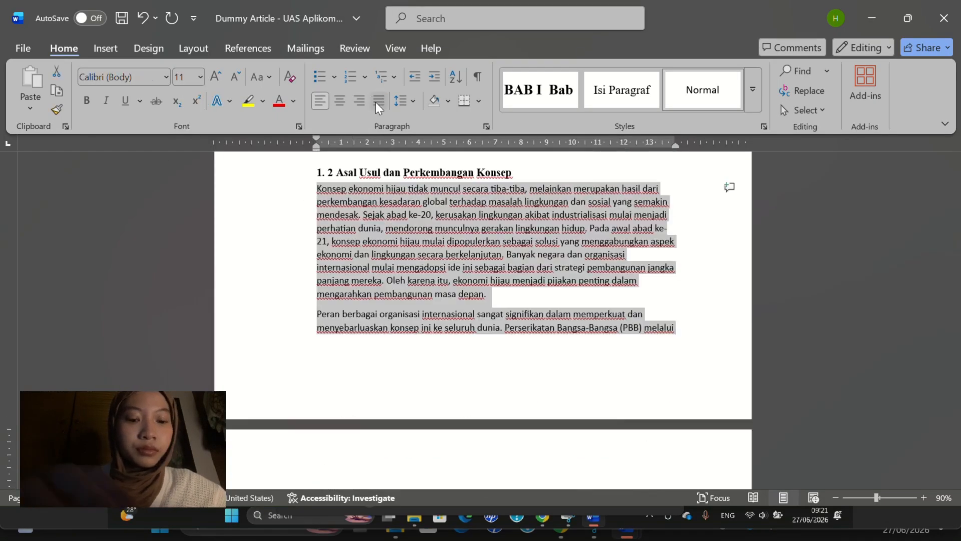
scroll(705, 480, "down", 15)
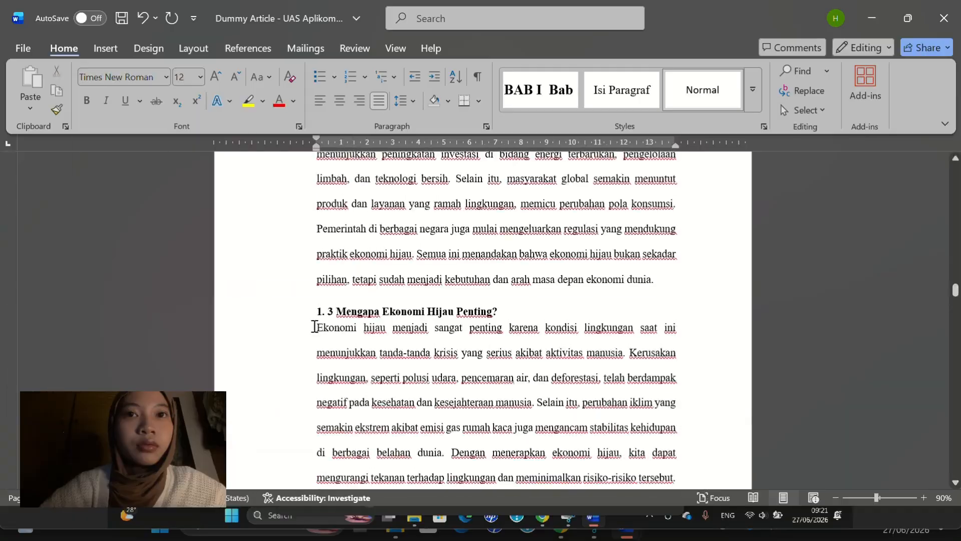
left_click_drag(318, 285, 411, 381)
left_click(379, 101)
left_click(409, 101)
Step: Justify the body text following section 1. 3, with 2.0 line spacing and font size 12
scroll(447, 354, "down", 5)
left_click_drag(317, 231, 364, 323)
left_click(379, 100)
left_click(410, 102)
left_click(200, 76)
left_click(193, 173)
Step: Set the remaining body text up to "1. 4. 1 Sumber Daya Alam dan Keberlanjutan" to size 12
scroll(451, 321, "down", 4)
left_click_drag(317, 275, 649, 355)
left_click(200, 77)
left_click(185, 171)
left_click_drag(317, 293, 601, 450)
scroll(496, 295, "down", 6)
scroll(496, 296, "down", 6)
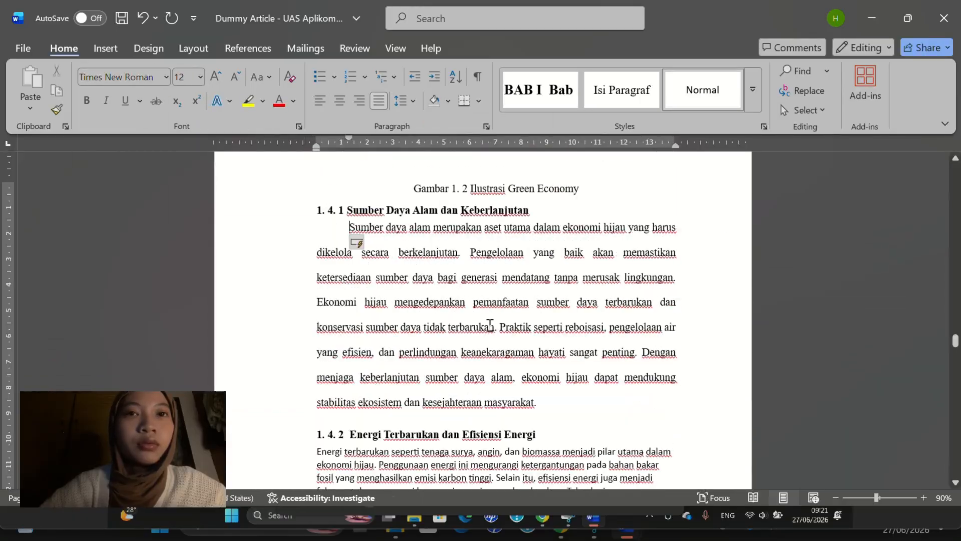
Step: Justify the paragraph under "1. 4. 2 Energi Terbarukan dan Efisiensi Energi" and set its font to Times New Roman
scroll(490, 326, "down", 8)
left_click_drag(319, 290, 558, 367)
left_click(379, 101)
left_click(167, 77)
left_click(158, 189)
Step: Justify the body text between sections 1. 4. 2 and 2. 1. 3 and set it to size 12
scroll(438, 338, "down", 8)
left_click(325, 215)
left_click(379, 101)
left_click(200, 77)
left_click_drag(317, 230, 569, 317)
left_click(194, 172)
Step: Justify the paragraph under "2. 1. 3 Efisiensi Sumber Daya"
scroll(450, 321, "down", 6)
left_click_drag(317, 297, 677, 482)
left_click(379, 101)
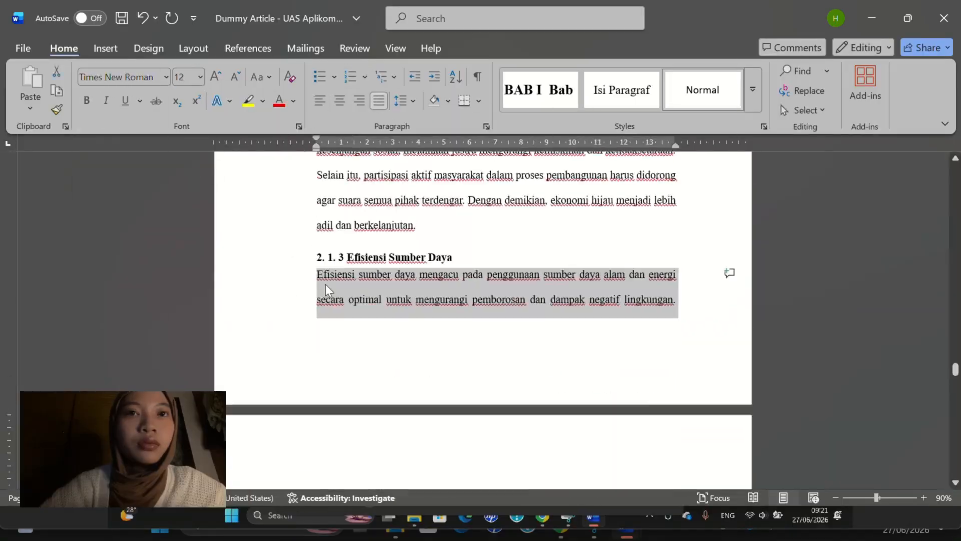
Step: Set the body text continuing after the page break in section 2. 1. 3 to size 12
scroll(450, 321, "down", 6)
left_click_drag(317, 219, 674, 470)
left_click(200, 77)
left_click(186, 172)
Step: Justify the paragraph under "2. 2. 2 Pemanfaatan Sumber Daya Terbarukan" and set it to size 12
scroll(450, 321, "down", 6)
left_click_drag(318, 248, 613, 332)
scroll(451, 321, "down", 3)
left_click_drag(318, 294, 485, 373)
left_click(379, 101)
left_click(201, 77)
left_click(185, 171)
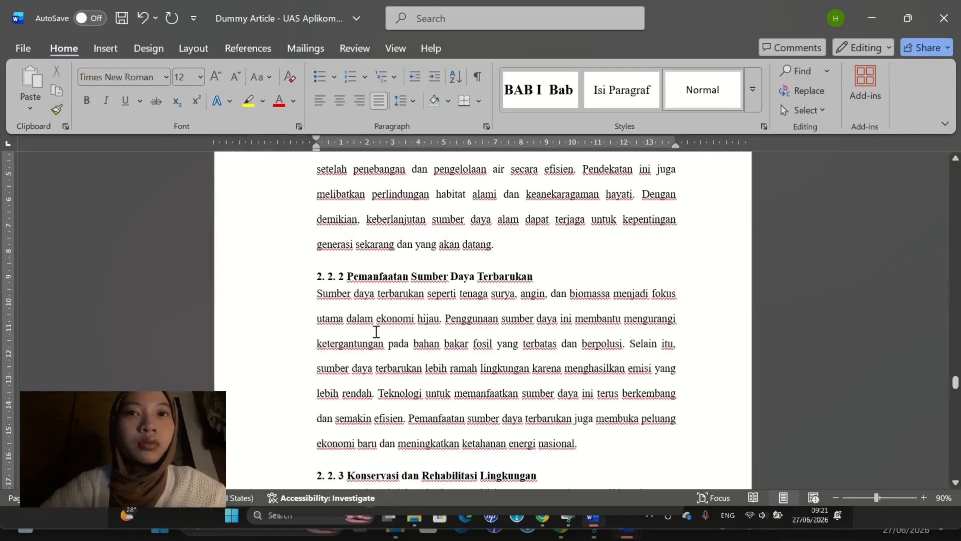
Step: Select the body text following section 2. 2. 2 and open its font size choices
scroll(378, 331, "down", 3)
scroll(411, 305, "down", 8)
left_click_drag(317, 236, 591, 320)
left_click(200, 76)
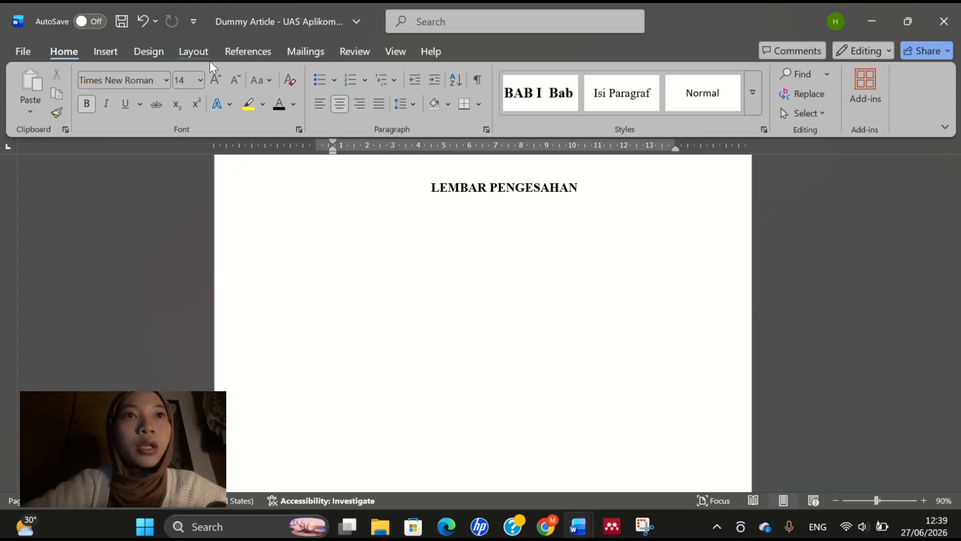
Step: Insert page numbers centred in the footer using the Plain Number 2 layout
left_click(104, 52)
left_click(606, 114)
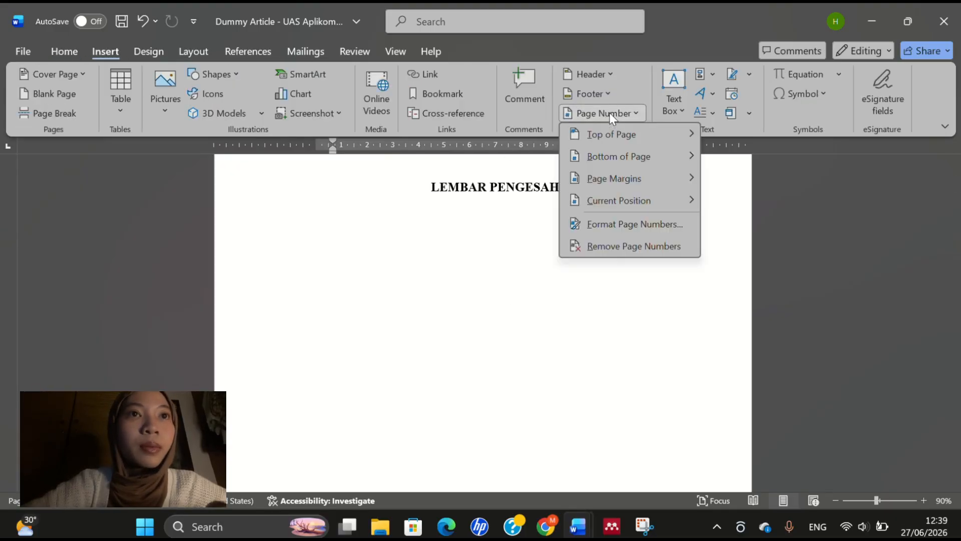
mouse_move(619, 157)
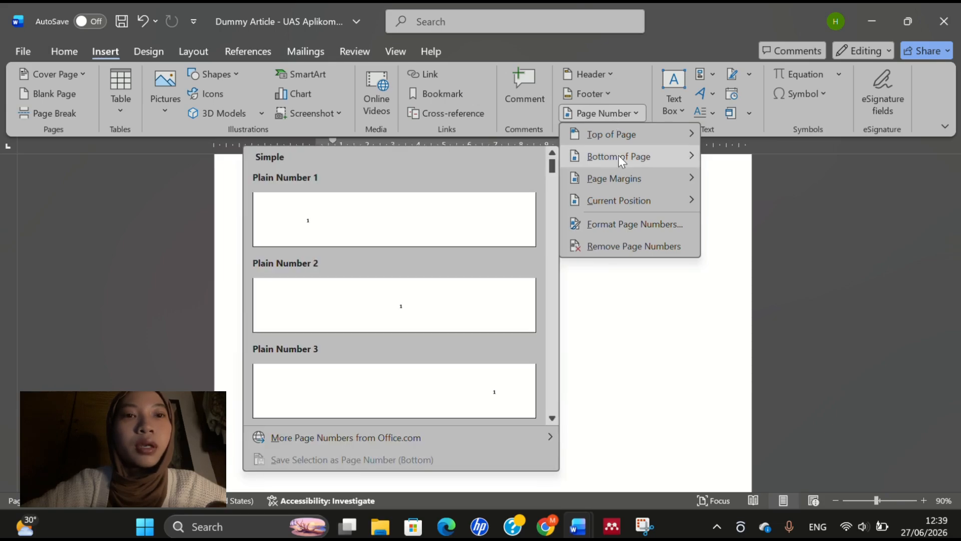
left_click(434, 308)
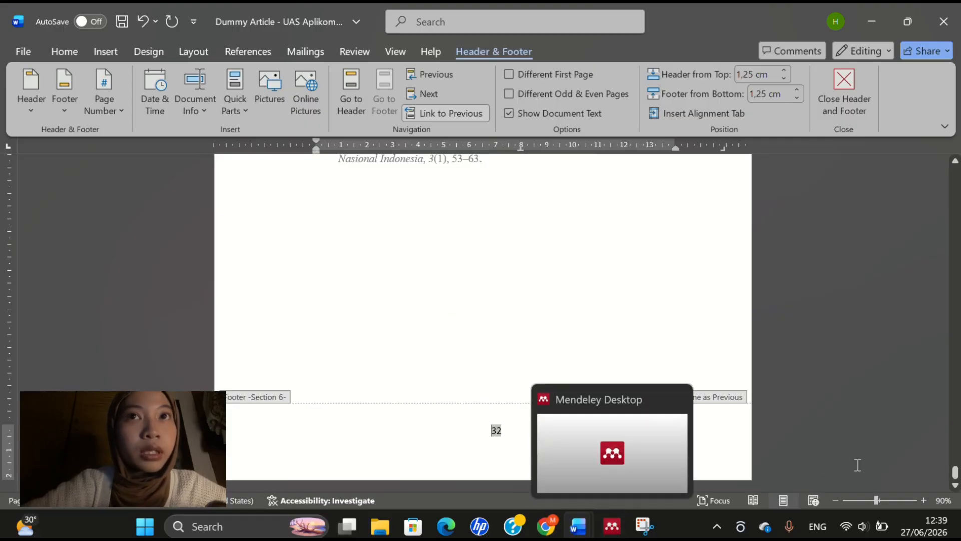
Step: Format the section 2 footer page numbers as i, ii, iii, starting at i
left_click_drag(955, 473, 955, 173)
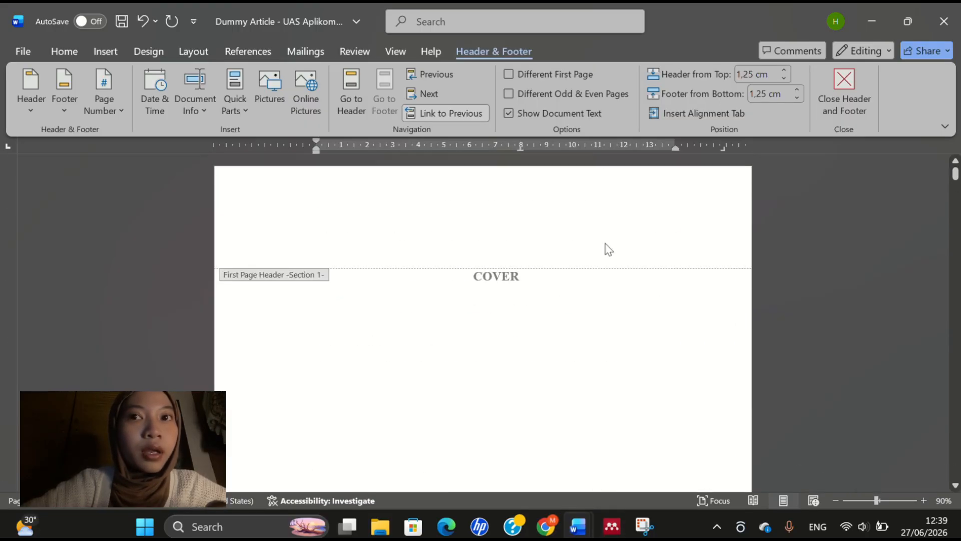
scroll(606, 248, "down", 20)
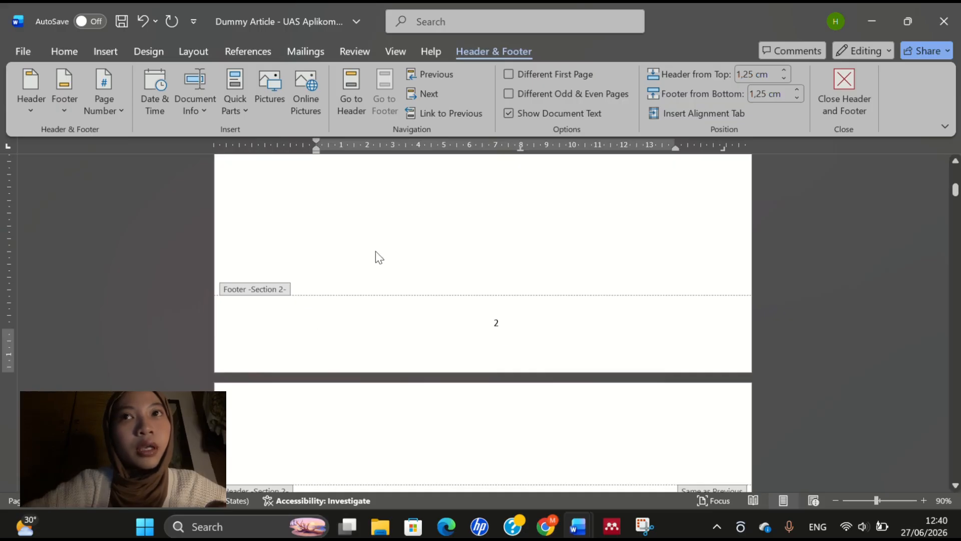
double_click(498, 323)
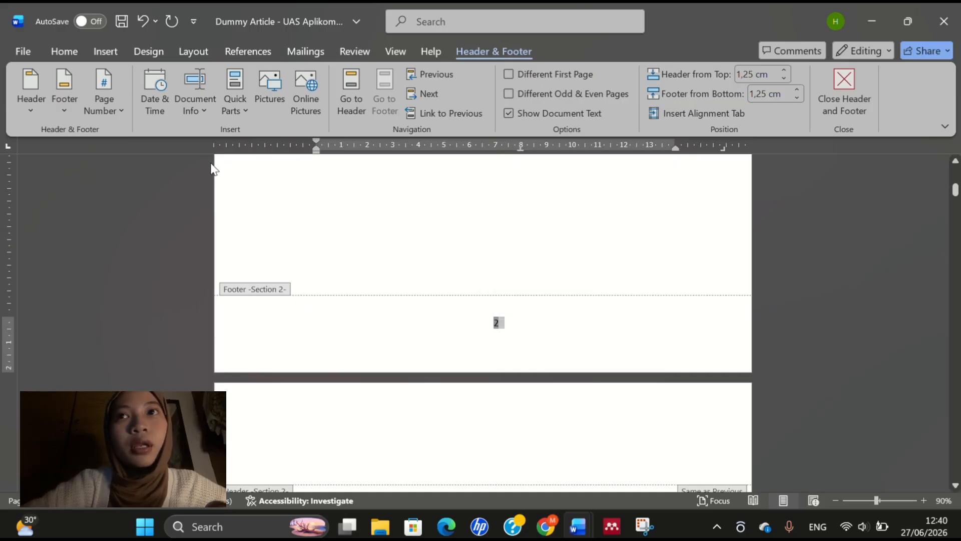
left_click(104, 100)
left_click(162, 220)
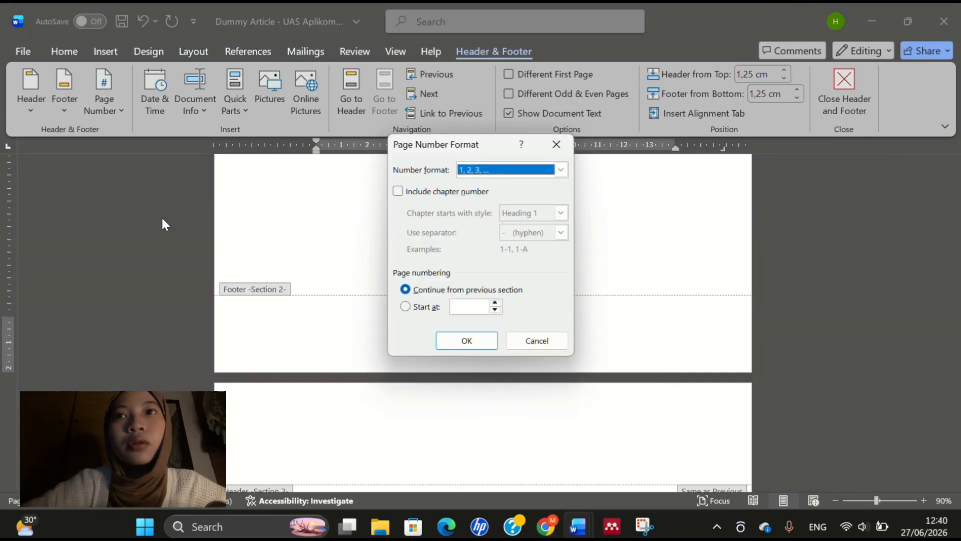
left_click(561, 169)
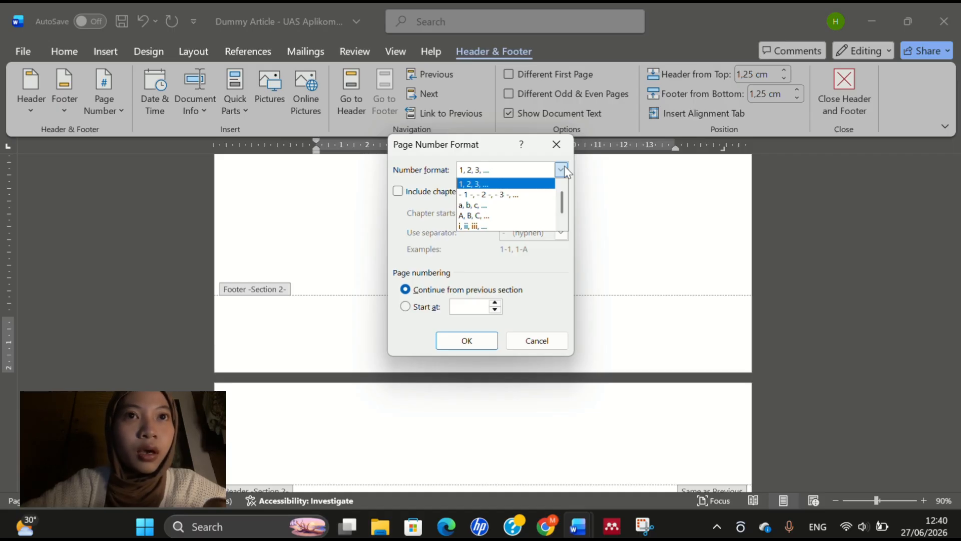
left_click(518, 228)
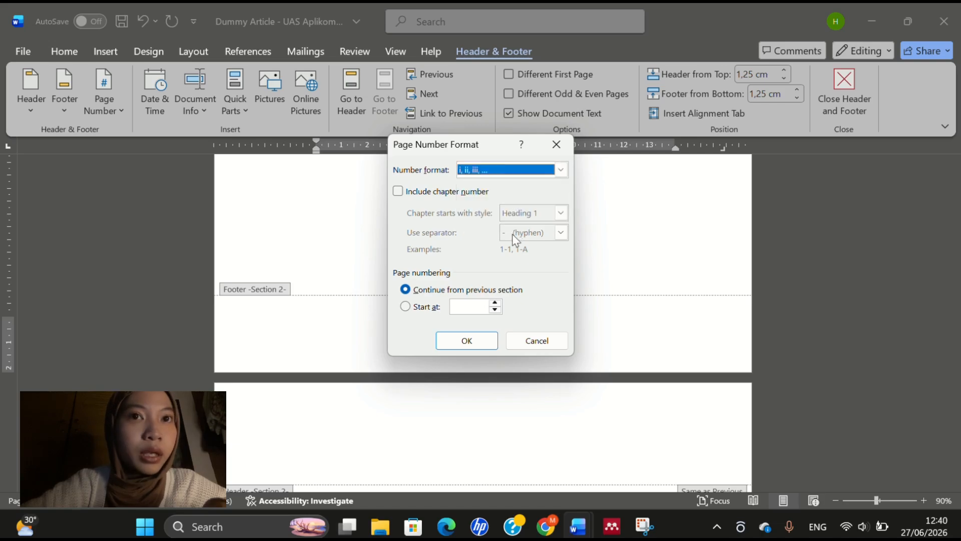
left_click(495, 303)
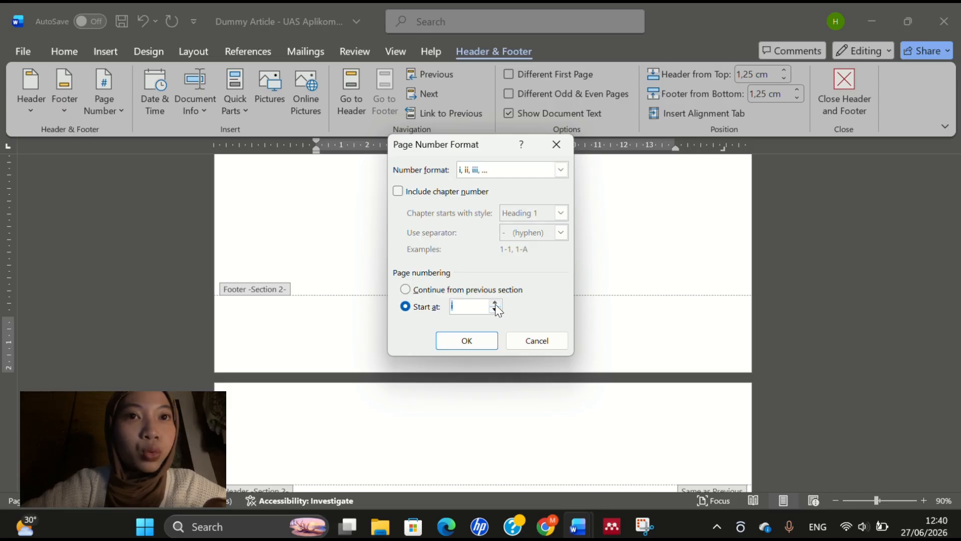
left_click(480, 340)
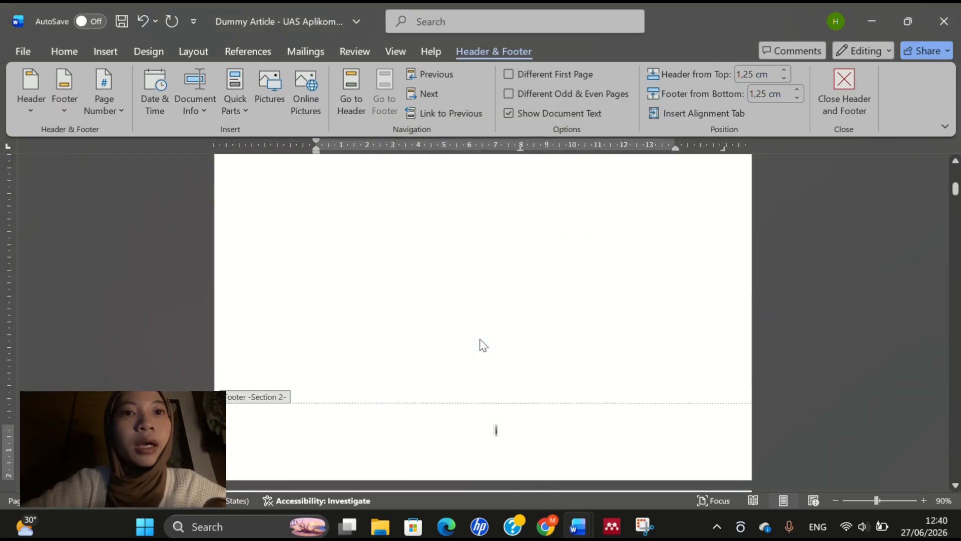
Step: Check the page numbers in the section 2 footers, from the LEMBAR PENGESAHAN page through the pages before BAB I
scroll(551, 332, "down", 3)
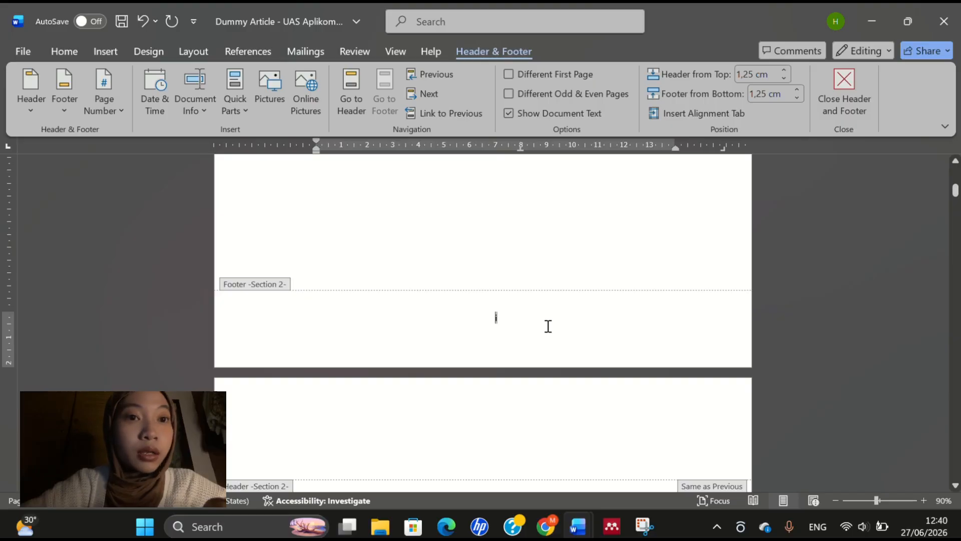
scroll(548, 327, "up", 5)
scroll(548, 331, "down", 10)
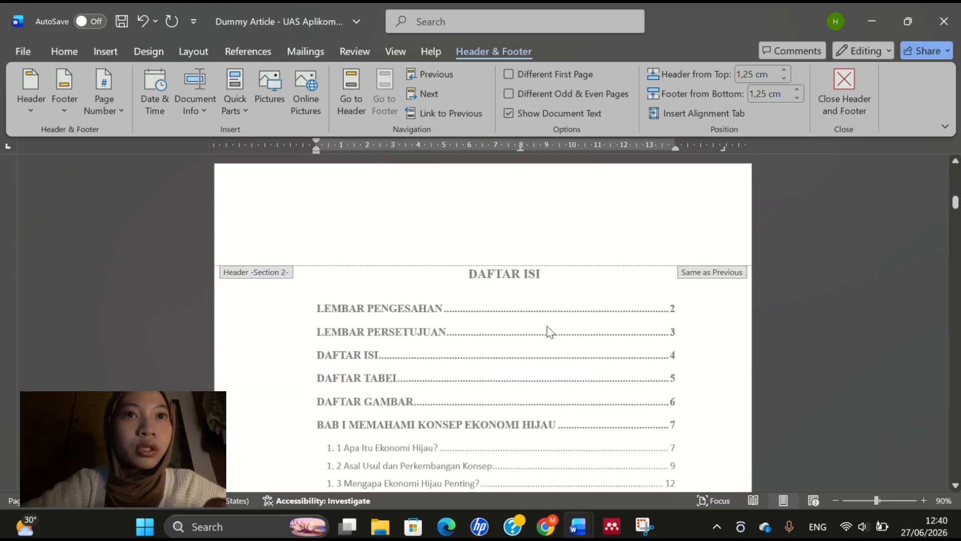
scroll(551, 332, "down", 20)
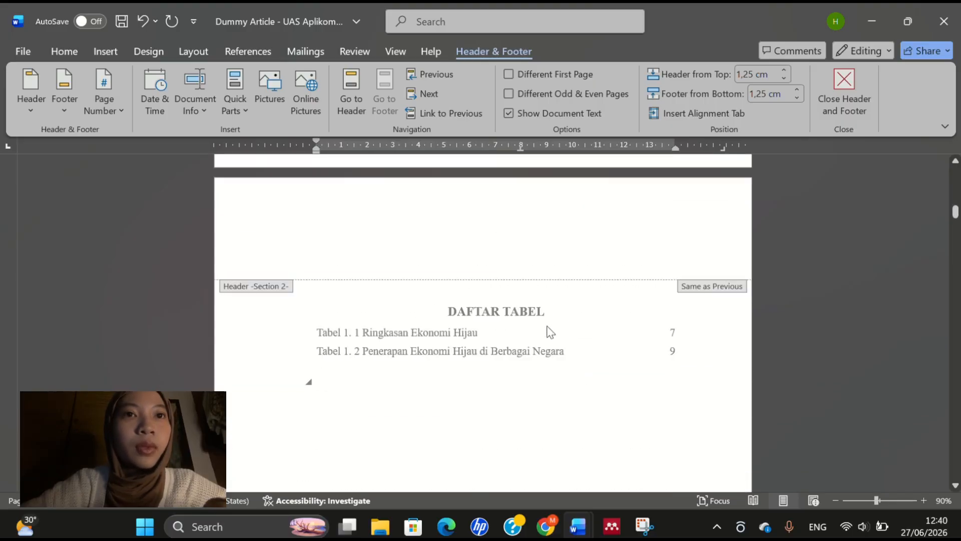
scroll(551, 332, "down", 10)
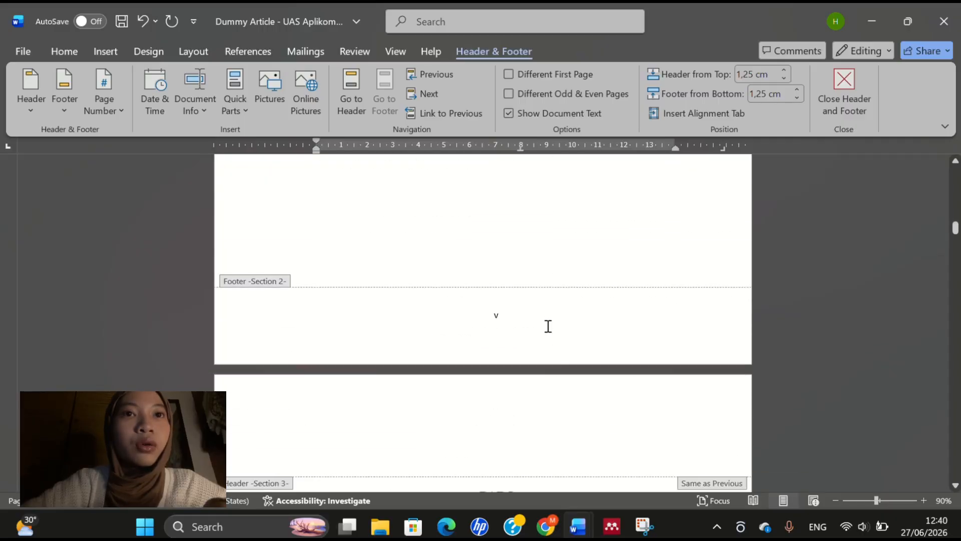
scroll(551, 332, "up", 3)
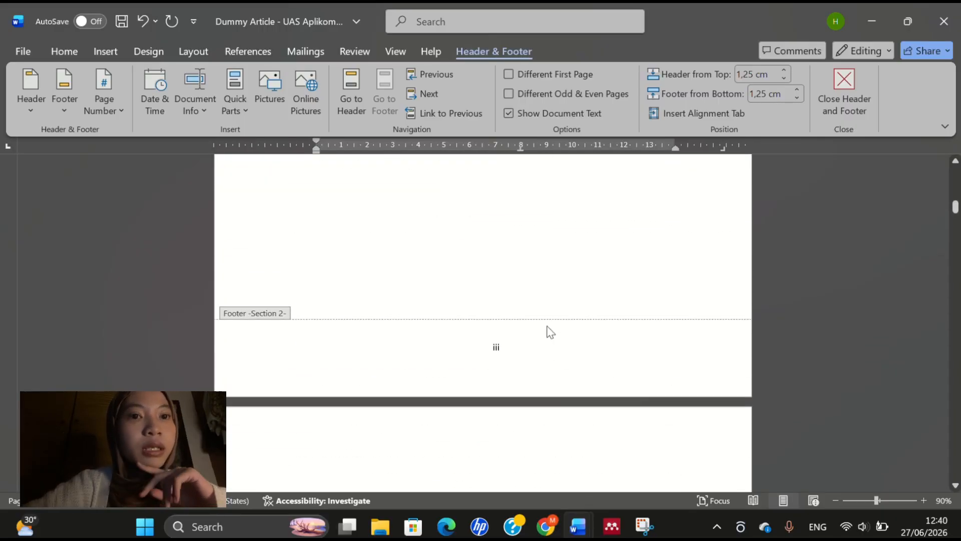
scroll(550, 331, "down", 5)
scroll(550, 329, "up", 8)
scroll(548, 326, "up", 10)
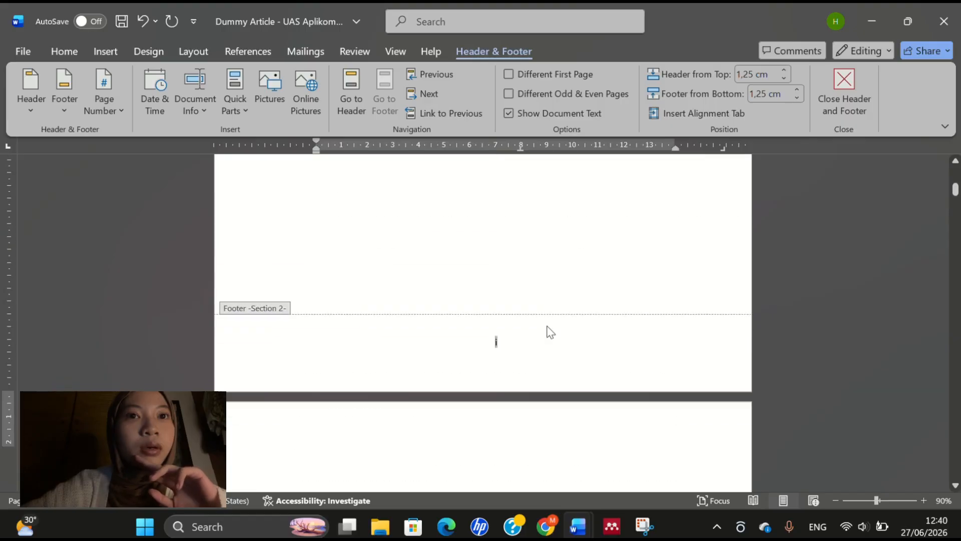
Step: Compare the COVER page in section 1 with the footer numbering on the LEMBAR PENGESAHAN page
scroll(551, 332, "up", 6)
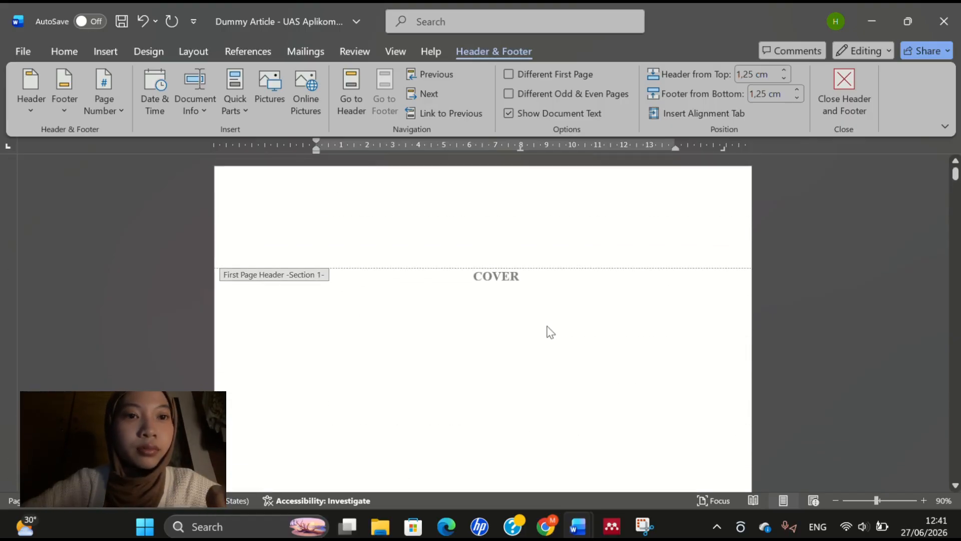
scroll(552, 325, "down", 15)
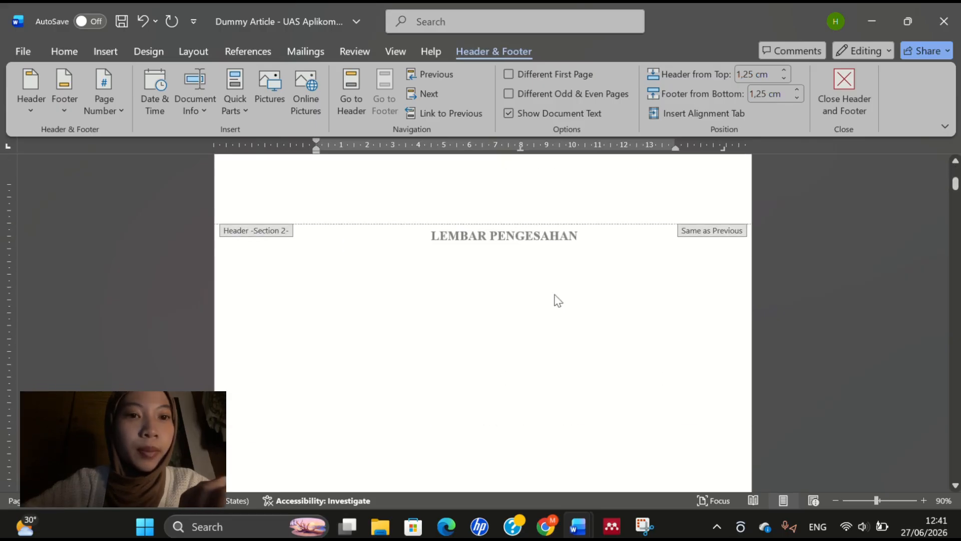
scroll(558, 300, "up", 5)
scroll(559, 301, "down", 8)
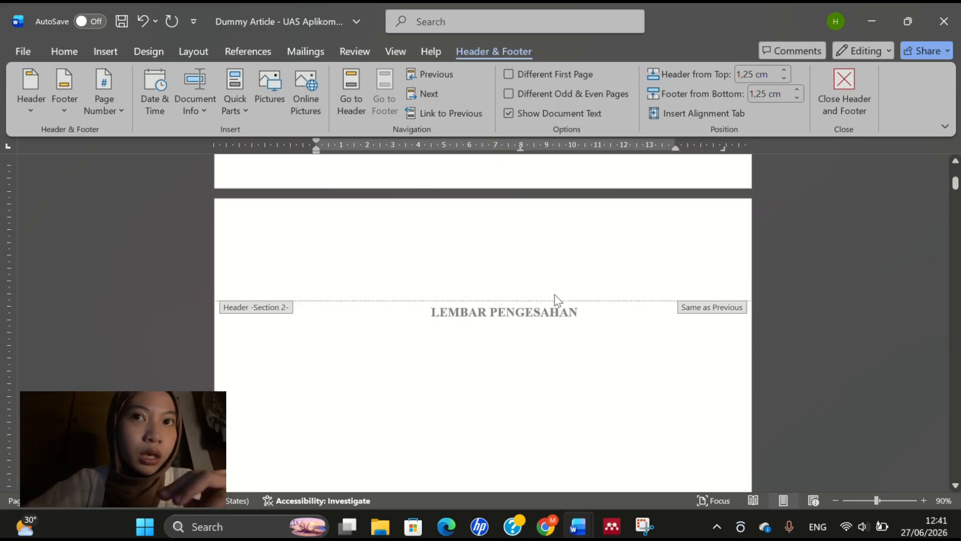
scroll(558, 300, "down", 5)
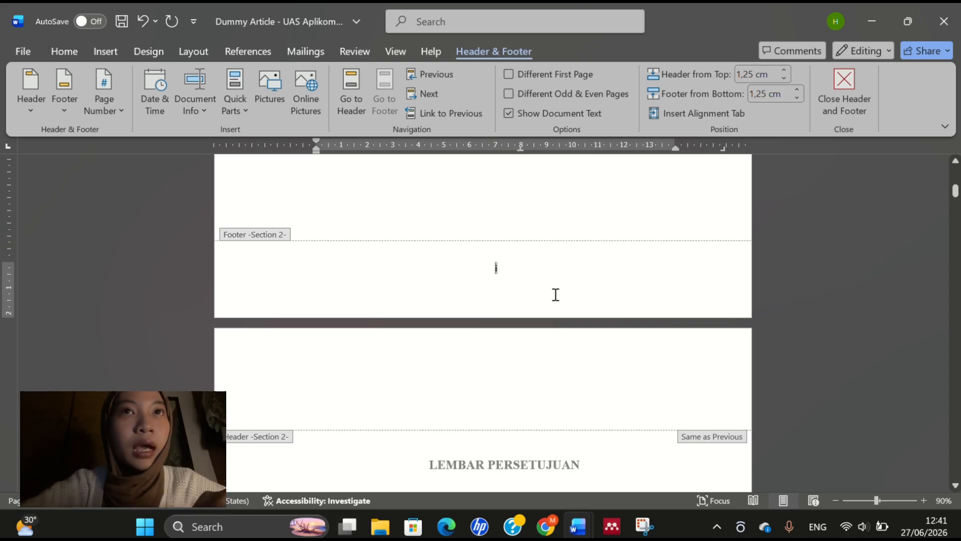
scroll(557, 297, "up", 20)
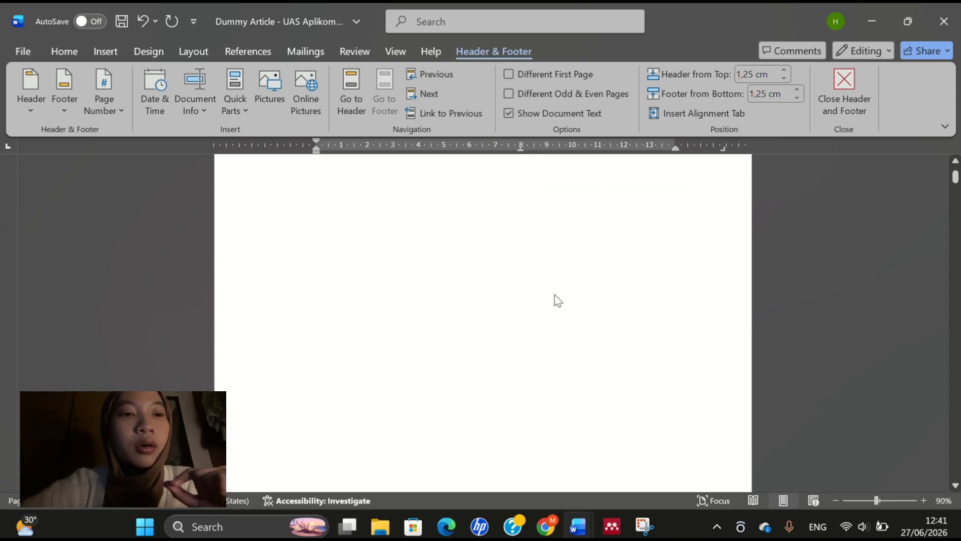
scroll(559, 301, "down", 1)
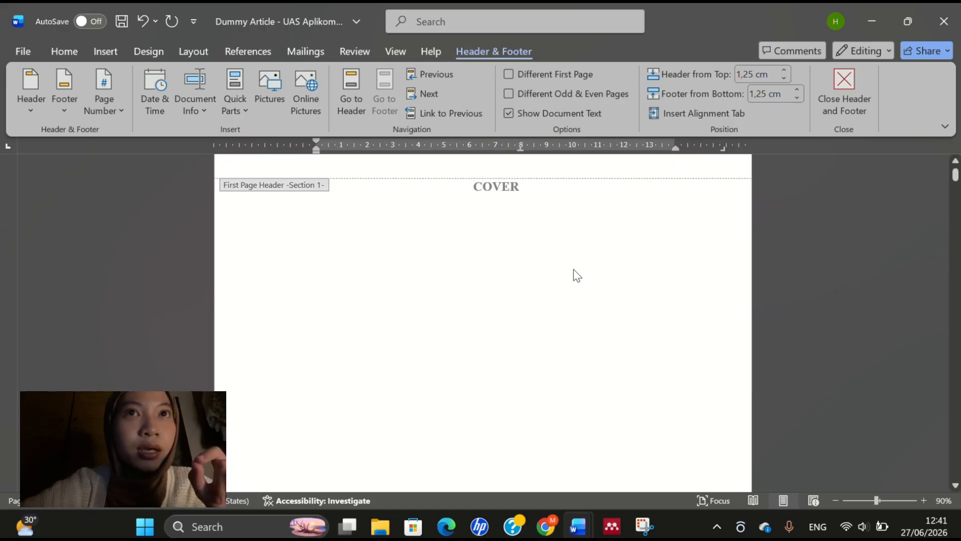
scroll(573, 269, "down", 2)
Step: Unlink the section 3 footer under BAB I from the previous section's footer
scroll(573, 268, "down", 20)
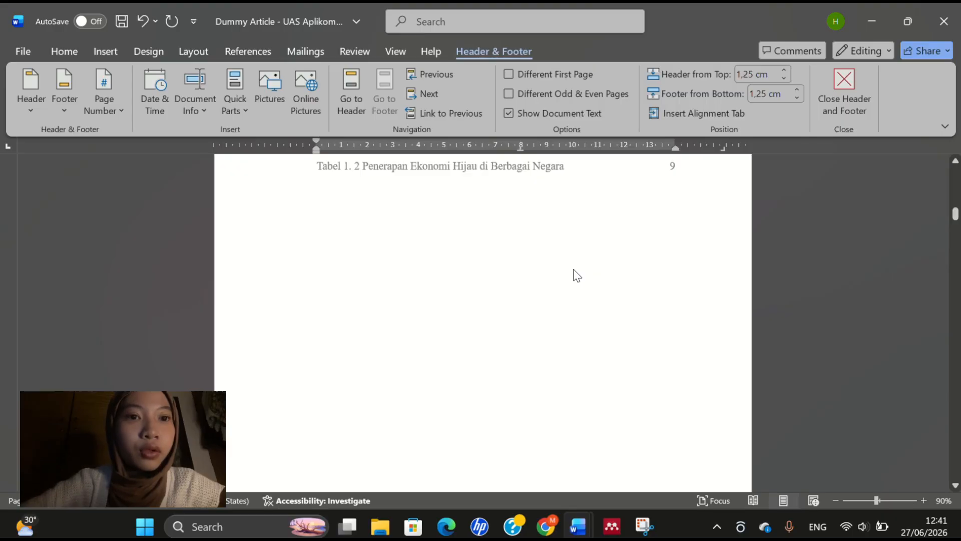
scroll(572, 269, "down", 15)
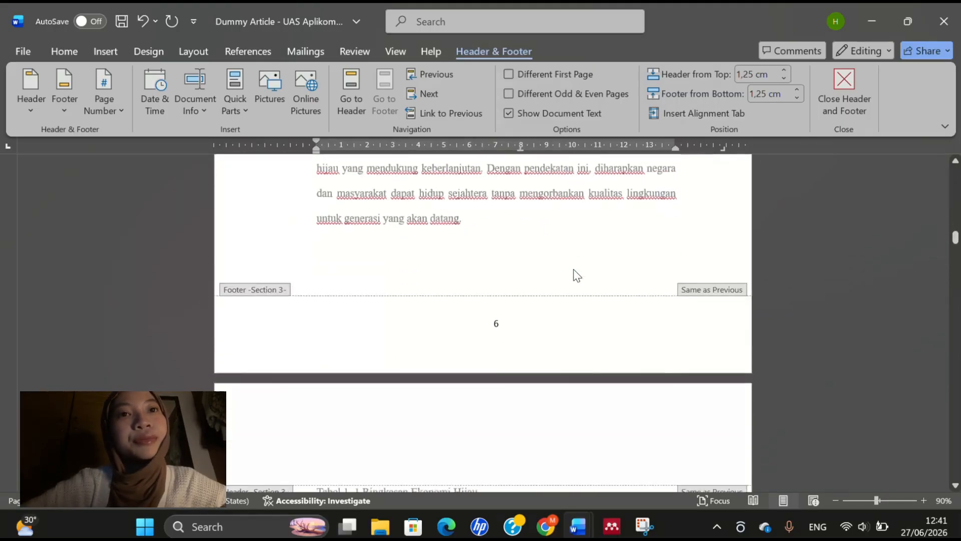
scroll(577, 275, "down", 1)
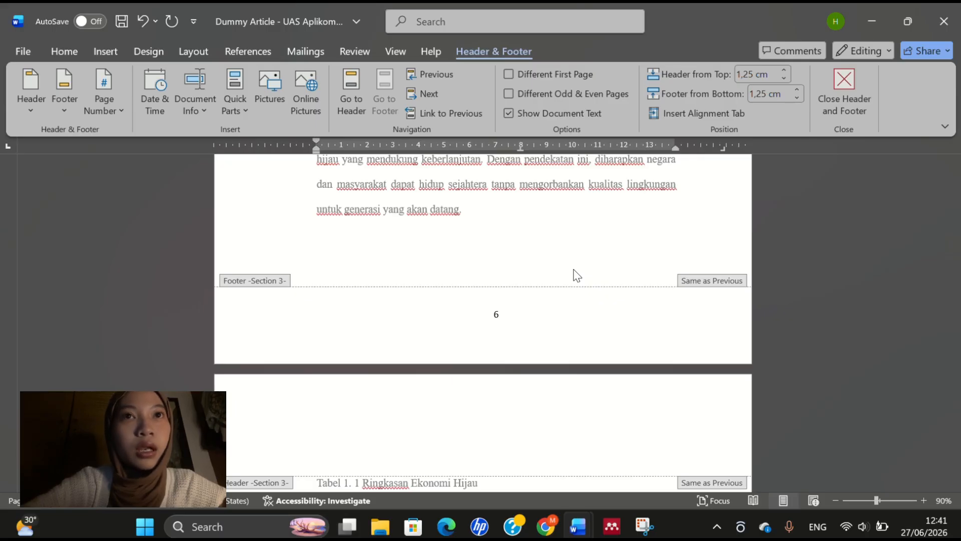
left_click(499, 314)
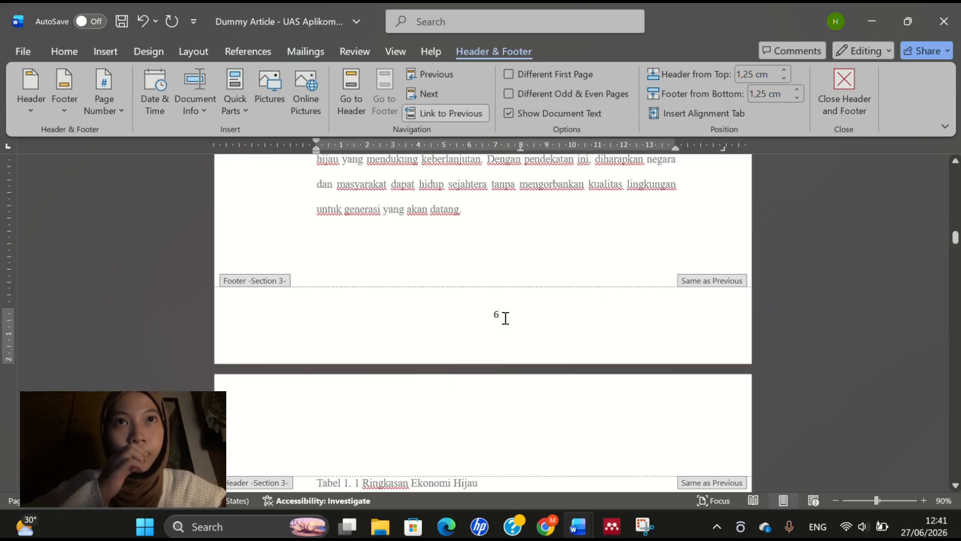
left_click(441, 113)
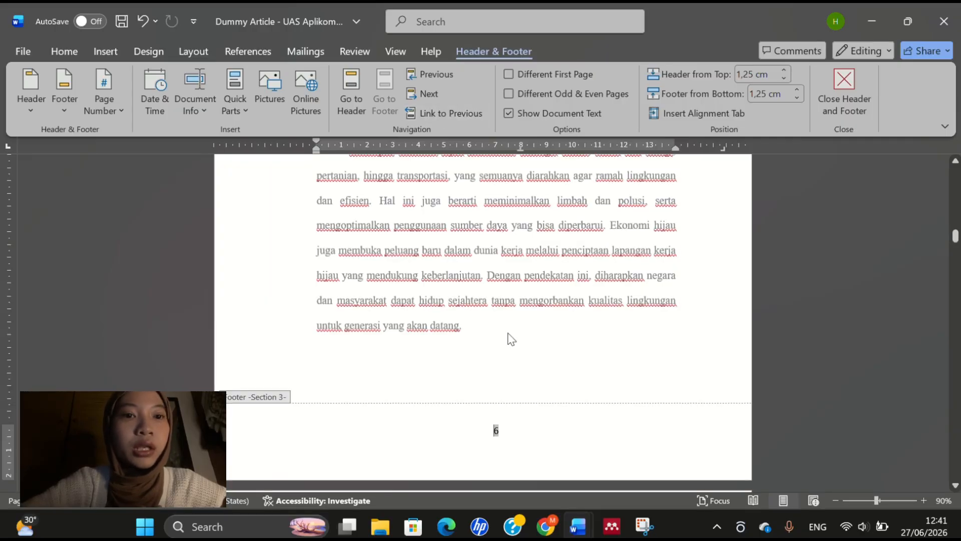
Step: Enable Different First Page for section 3 and unlink its first-page header above BAB I from the previous section
scroll(511, 339, "up", 6)
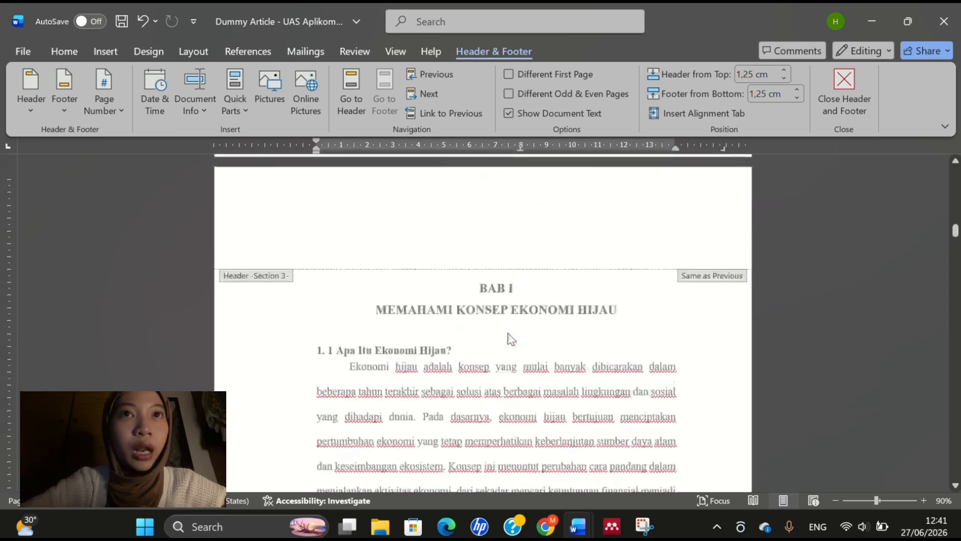
left_click(526, 246)
left_click(455, 116)
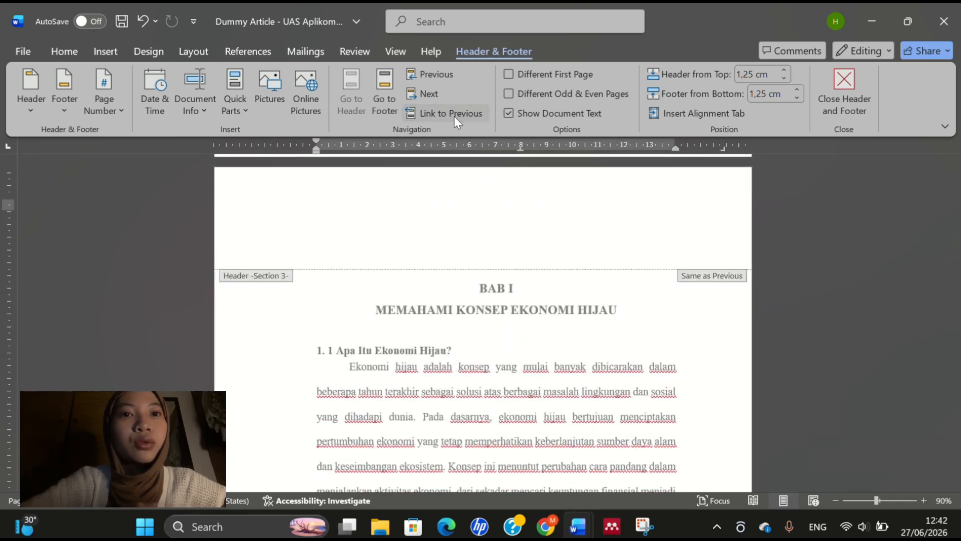
scroll(480, 339, "down", 4)
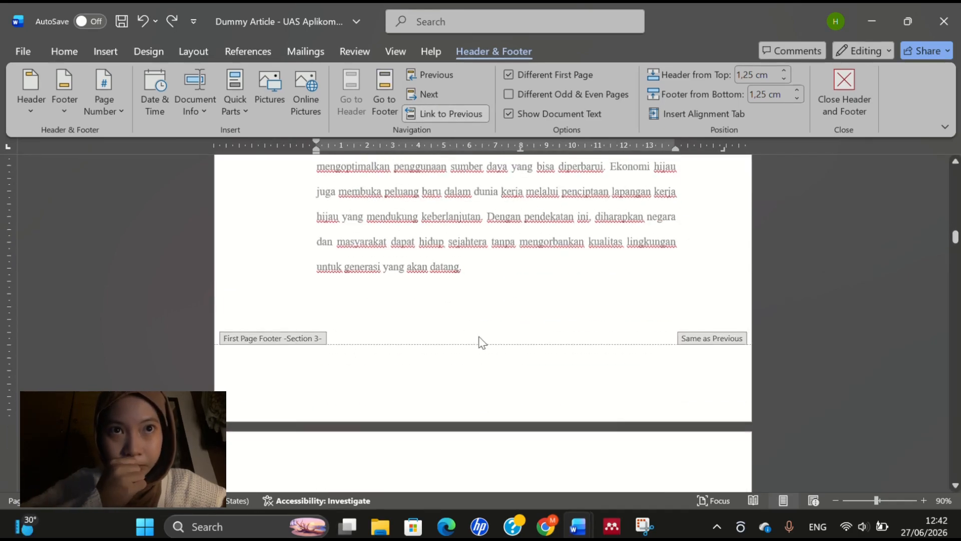
scroll(466, 337, "down", 4)
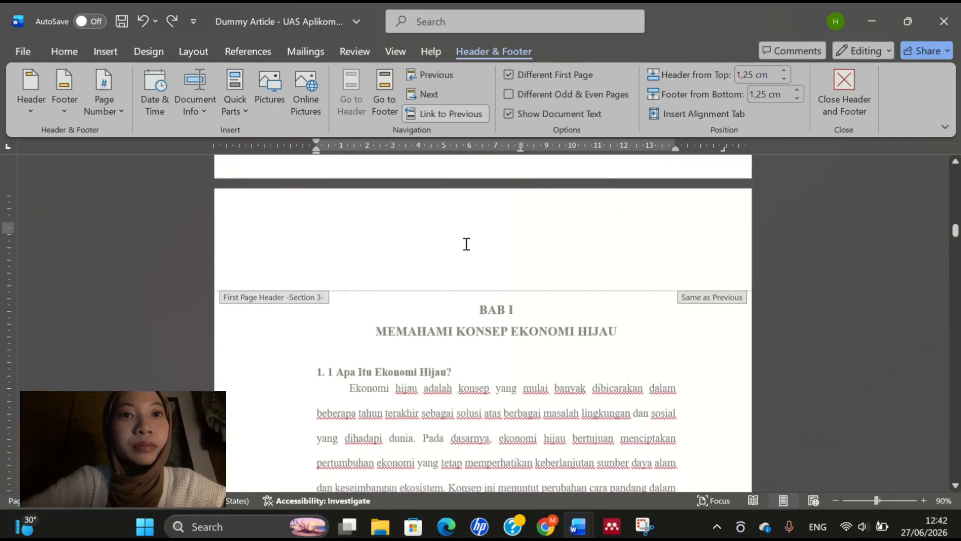
left_click(428, 116)
Step: Unlink the first-page footer of section 3 from the previous section
scroll(494, 328, "down", 9)
double_click(494, 329)
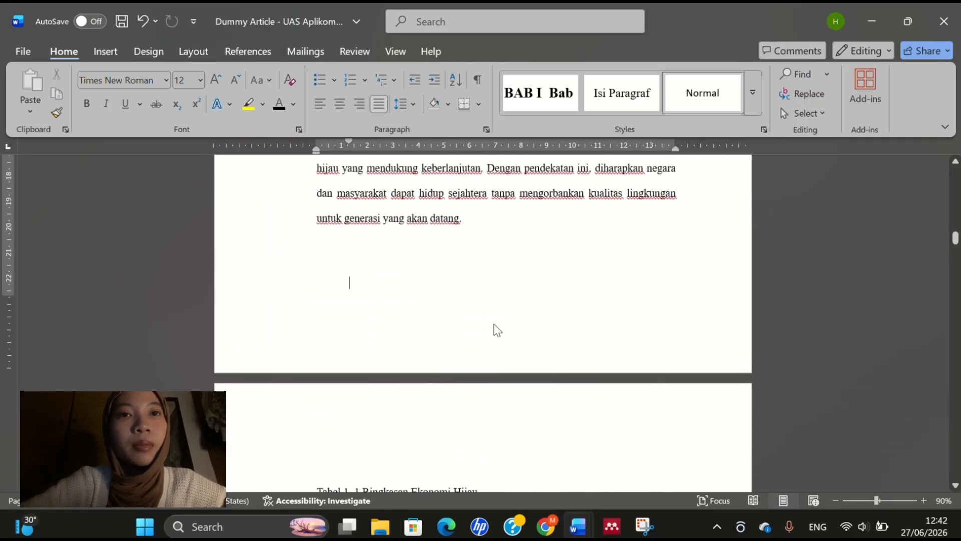
double_click(494, 328)
left_click(447, 119)
scroll(490, 237, "up", 2)
scroll(489, 232, "up", 9)
left_click(498, 316)
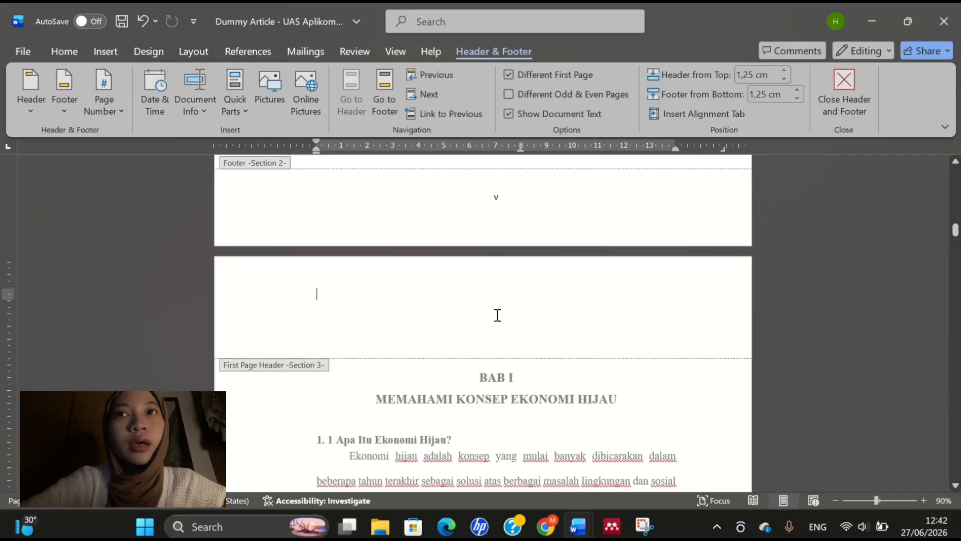
Step: Insert a centred Plain Number 2 page number in the first-page footer of section 3
scroll(498, 315, "down", 12)
left_click(461, 288)
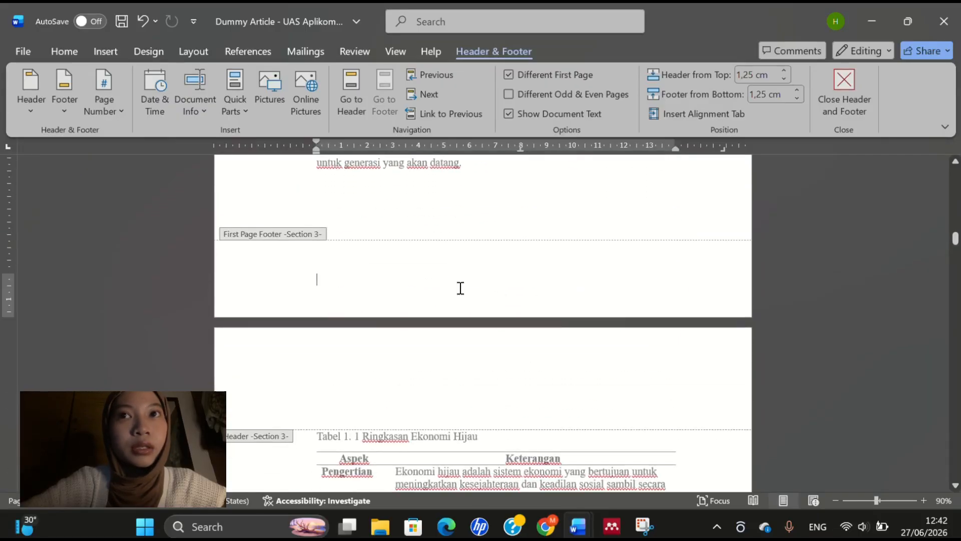
left_click(104, 100)
mouse_move(136, 159)
left_click(311, 287)
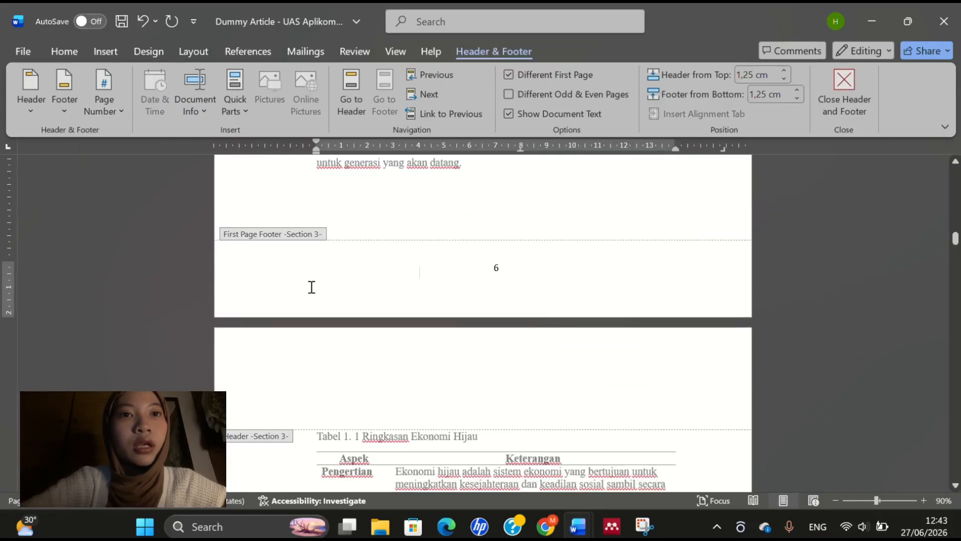
Step: Set the section 3 page numbering to start at 1 in the 1, 2, 3 format
double_click(498, 266)
left_click(104, 100)
left_click(165, 225)
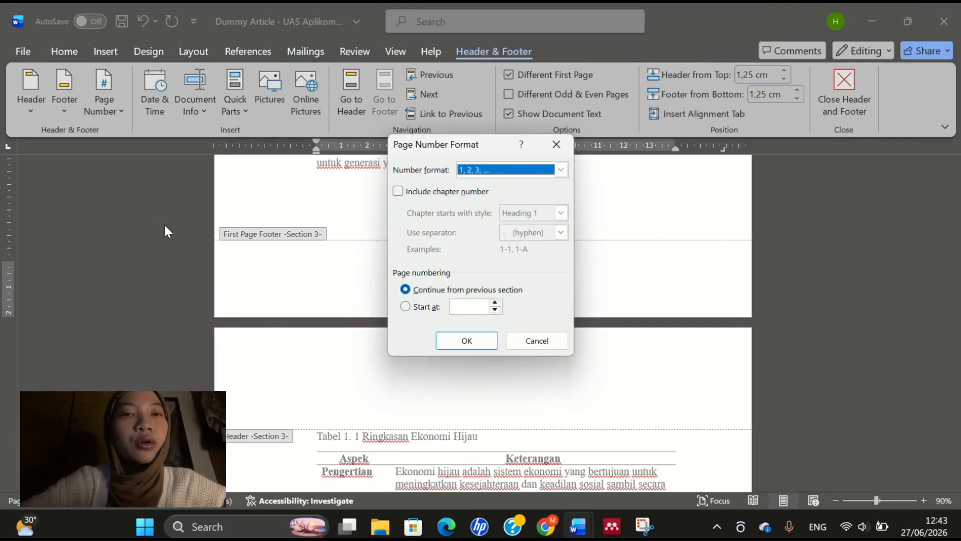
left_click(494, 303)
left_click(476, 343)
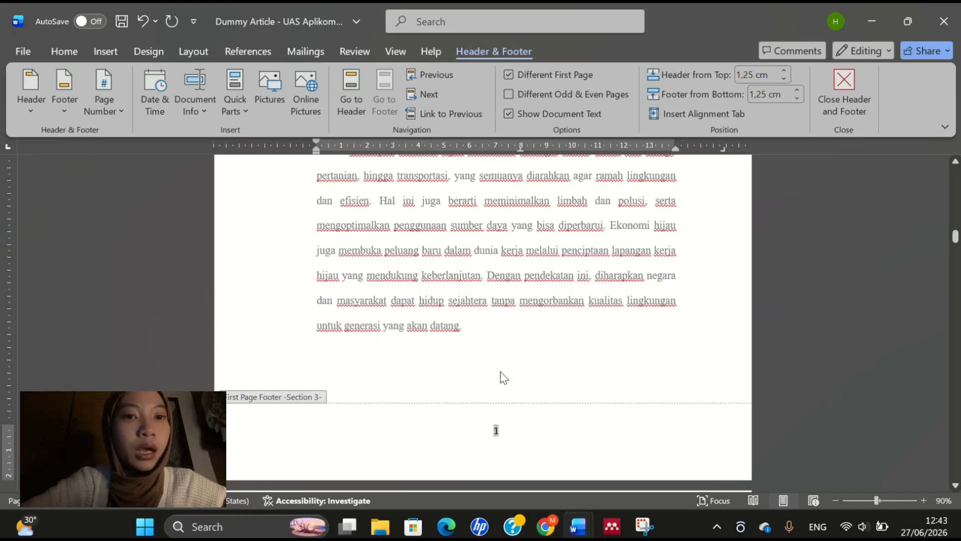
scroll(503, 378, "down", 4)
scroll(502, 372, "up", 1)
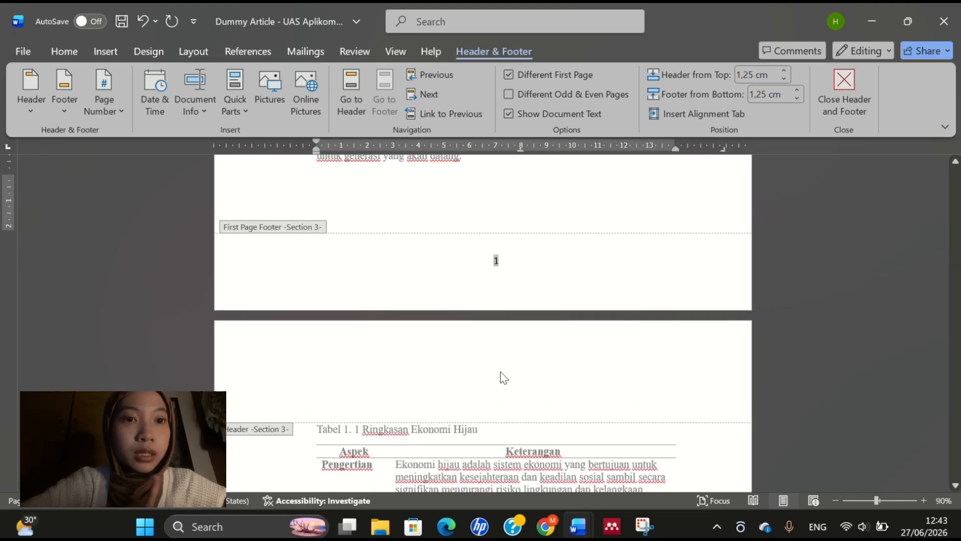
Step: Delete the page number from the regular section 3 footer on the page after the BAB I opening page
scroll(500, 371, "down", 12)
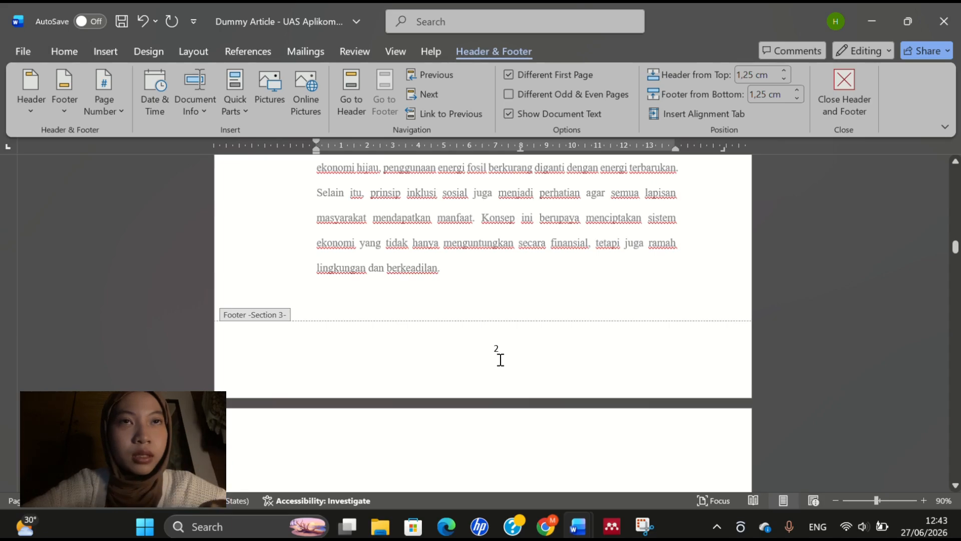
double_click(495, 348)
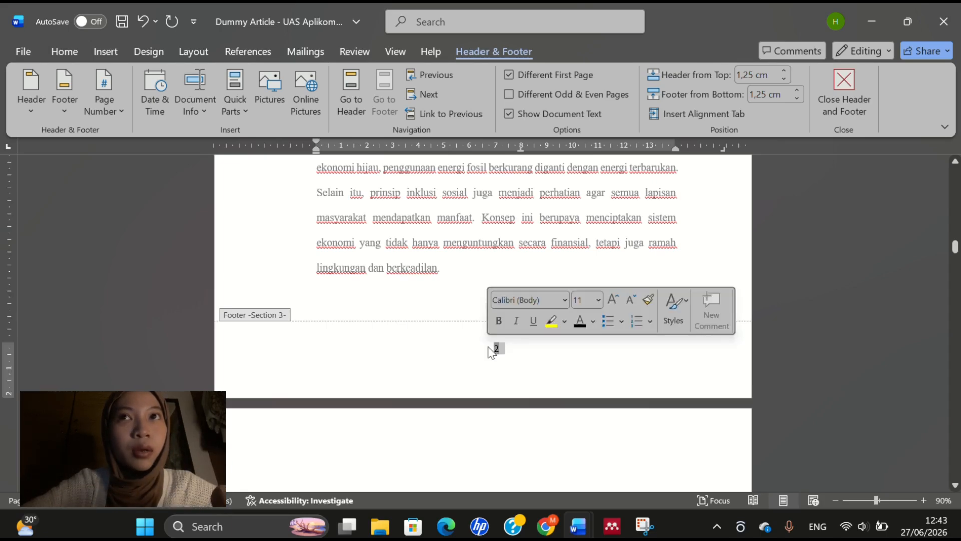
key("Delete")
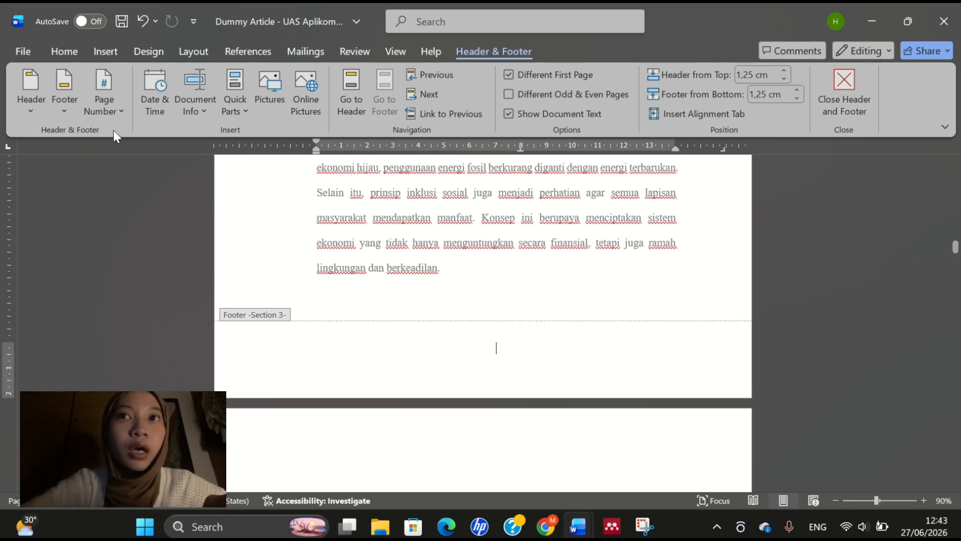
Step: Insert a right-aligned page number in the regular section 3 header using the Plain Number 3 layout
left_click(112, 107)
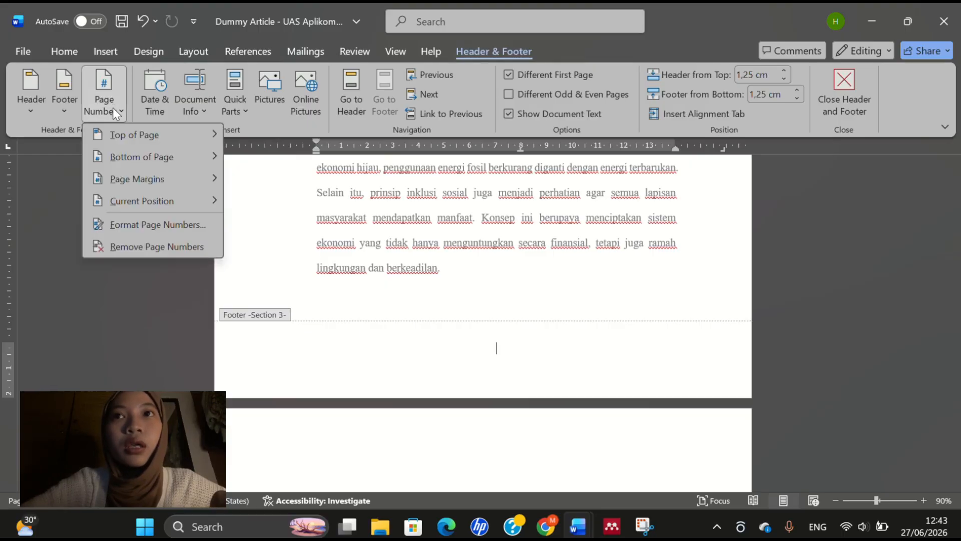
mouse_move(146, 137)
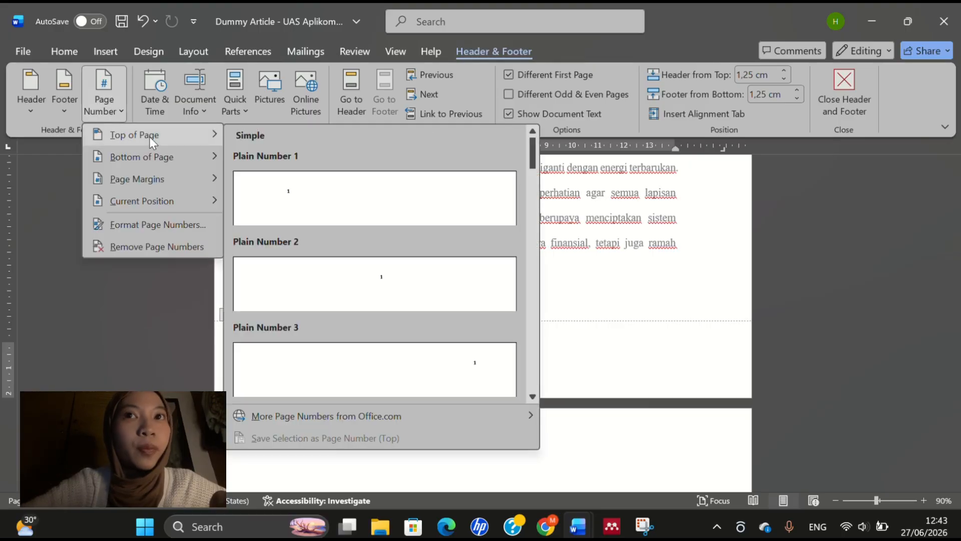
left_click(445, 356)
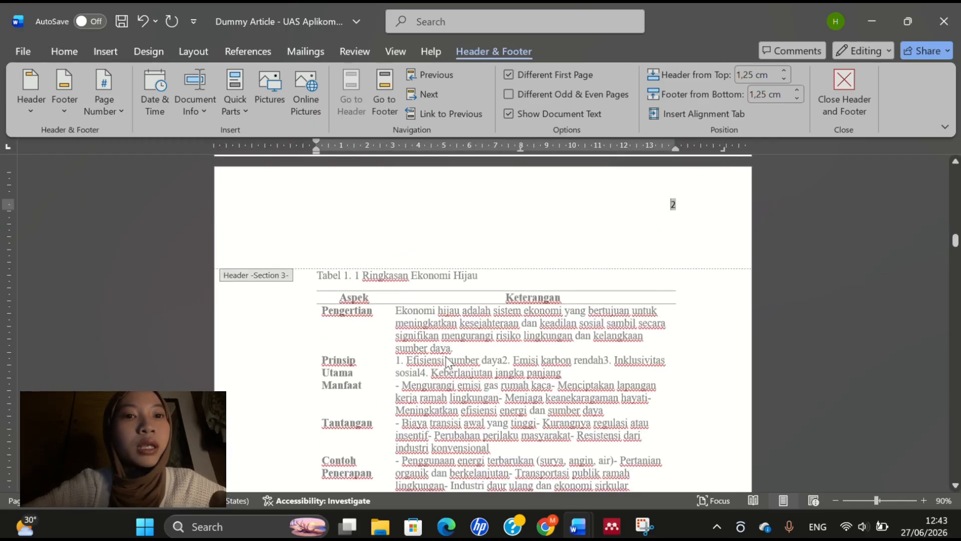
scroll(445, 356, "down", 11)
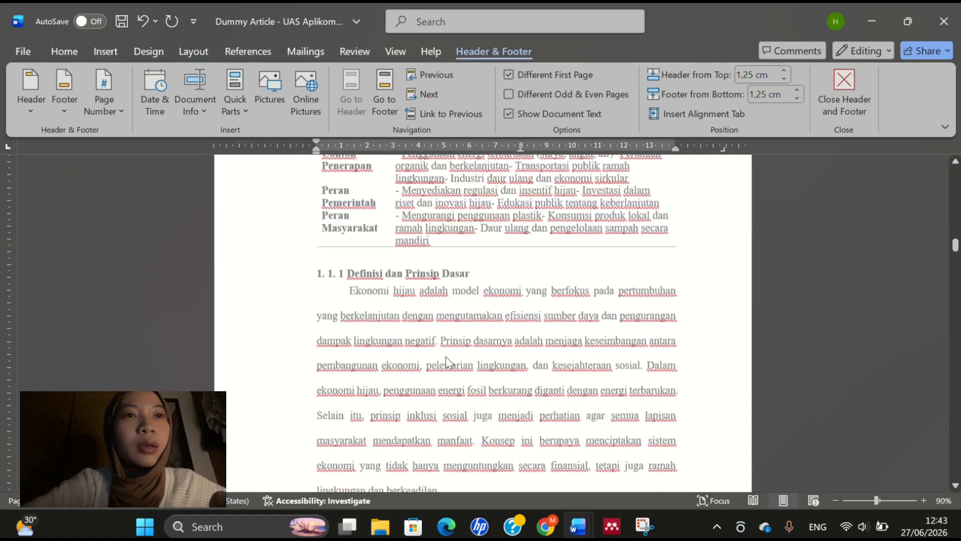
Step: Review the page numbers in the section 3 headers and footers, from the BAB I opening page through to the BAB II opening page
scroll(446, 356, "up", 10)
scroll(446, 357, "up", 3)
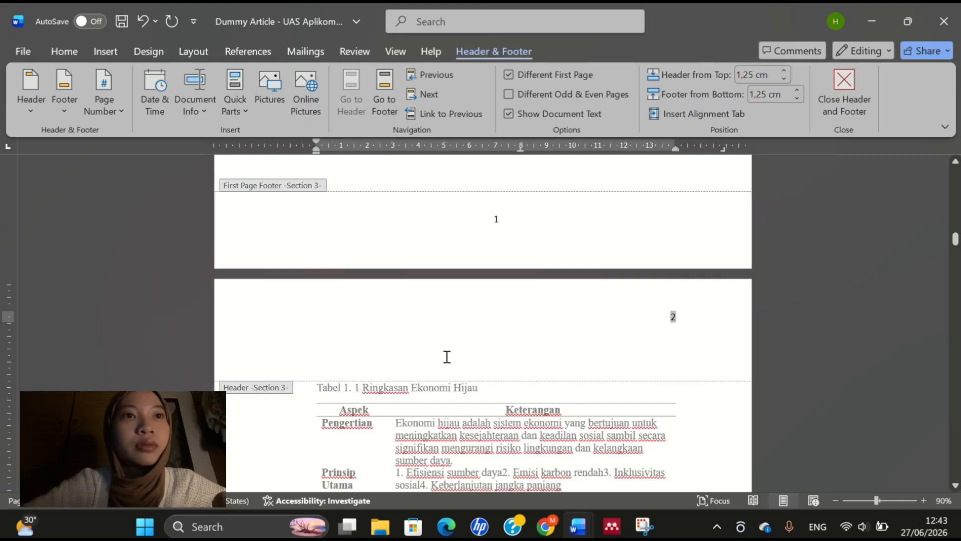
scroll(447, 357, "up", 2)
scroll(447, 357, "down", 3)
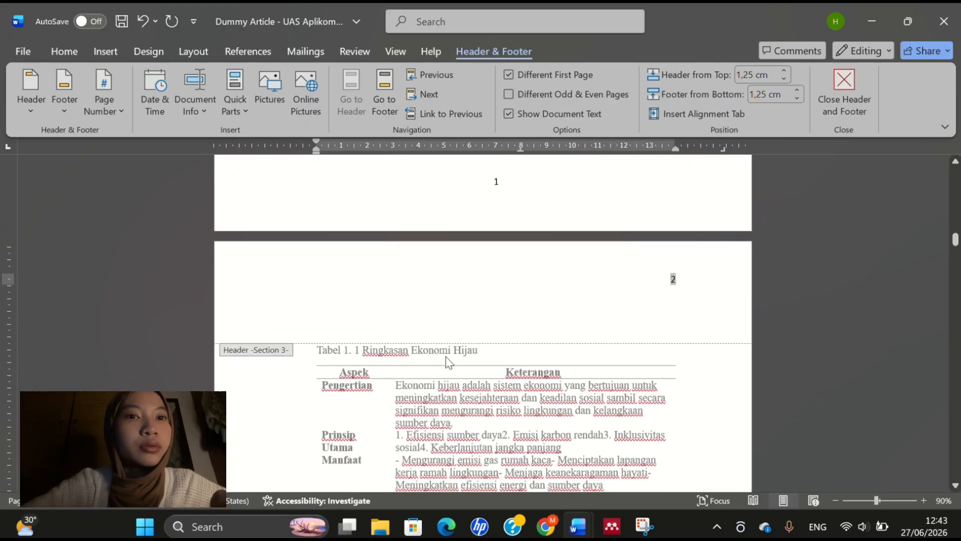
scroll(447, 358, "down", 15)
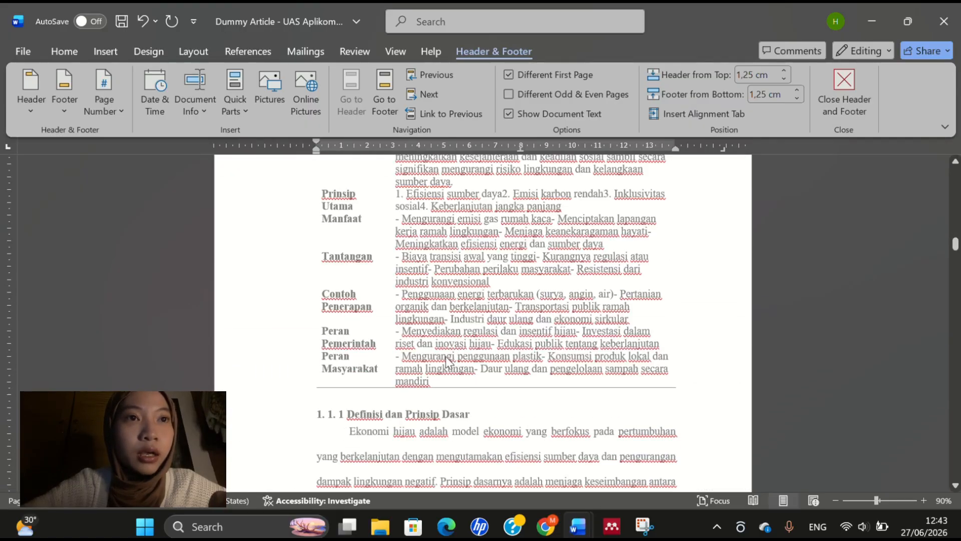
scroll(445, 357, "up", 17)
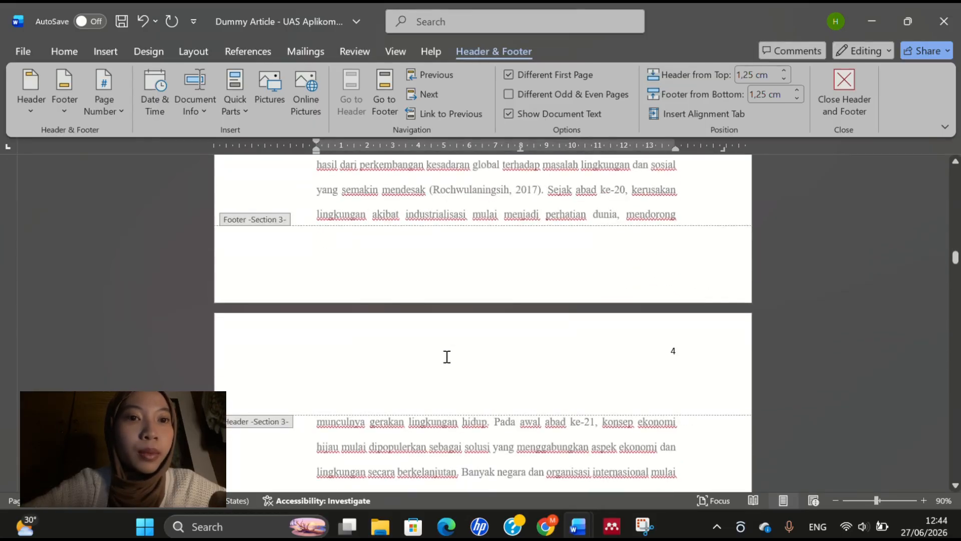
scroll(448, 357, "down", 15)
scroll(445, 371, "up", 8)
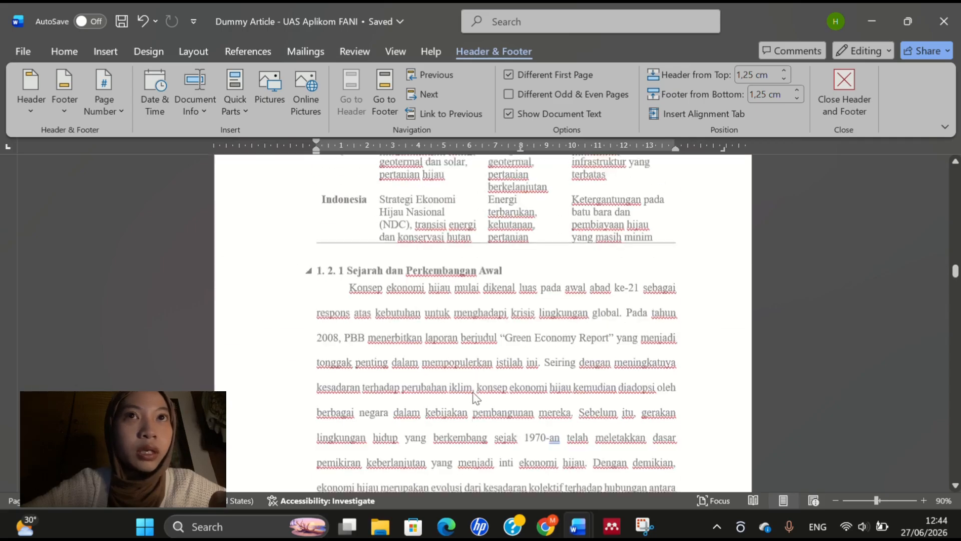
scroll(473, 393, "down", 20)
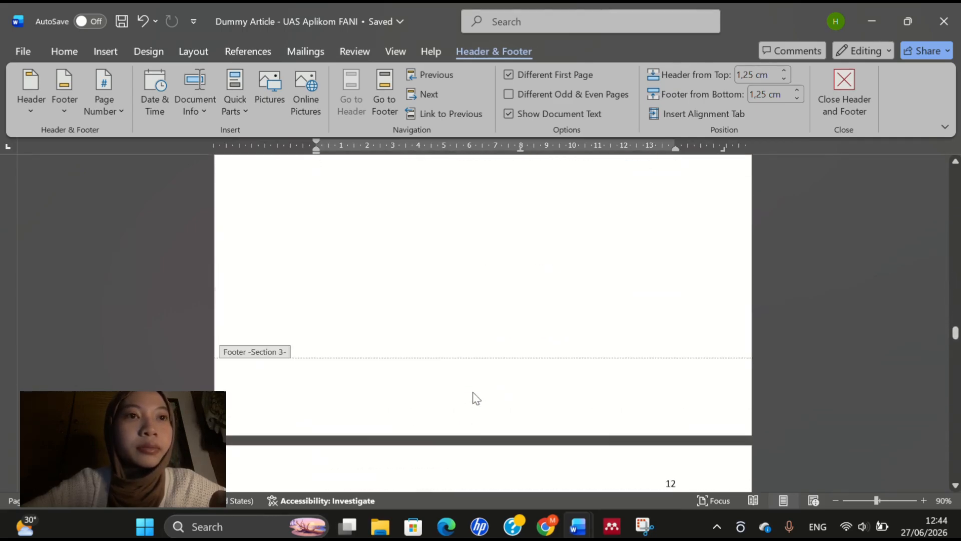
scroll(476, 398, "down", 4)
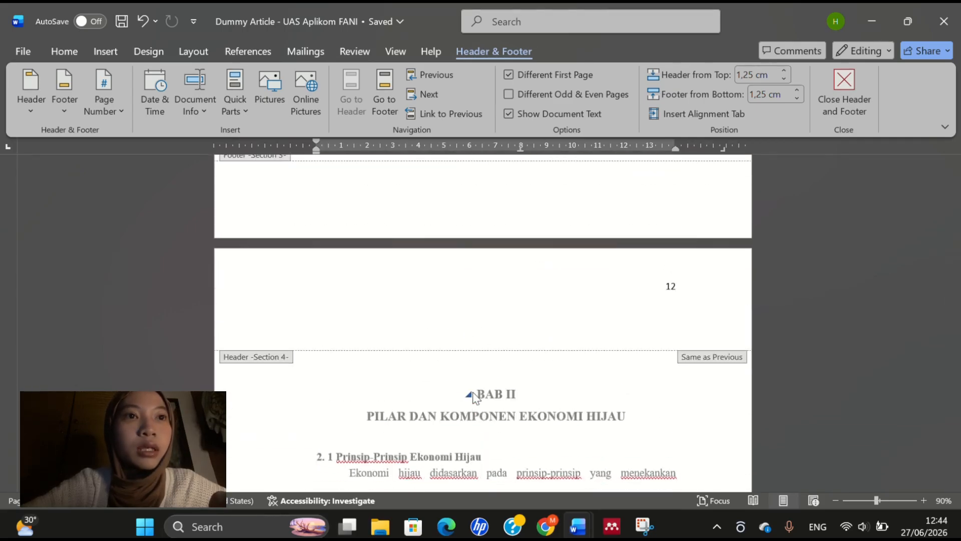
Step: Turn on Different First Page for section 4, starting at the BAB II opening page
left_click(680, 289)
scroll(563, 326, "down", 2)
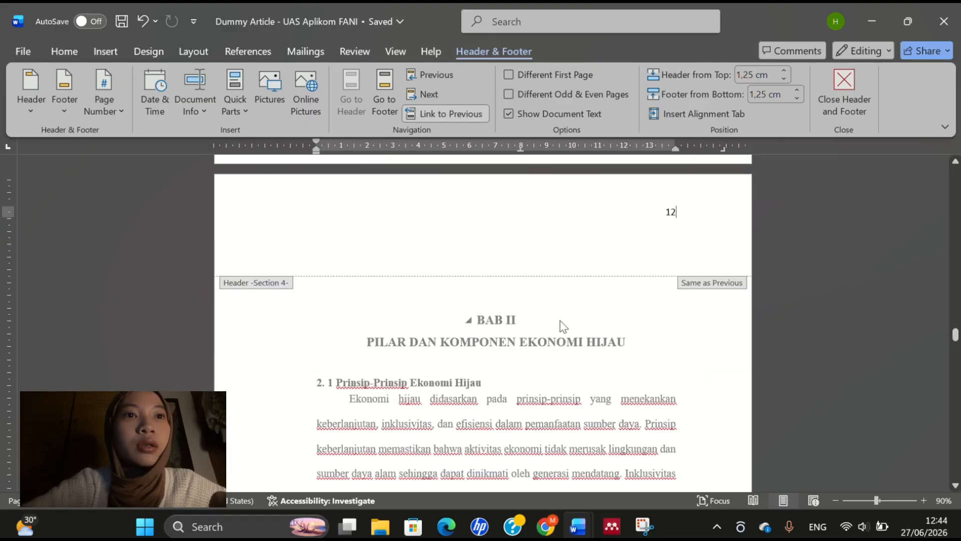
scroll(560, 326, "up", 7)
scroll(560, 326, "down", 6)
scroll(600, 290, "up", 1)
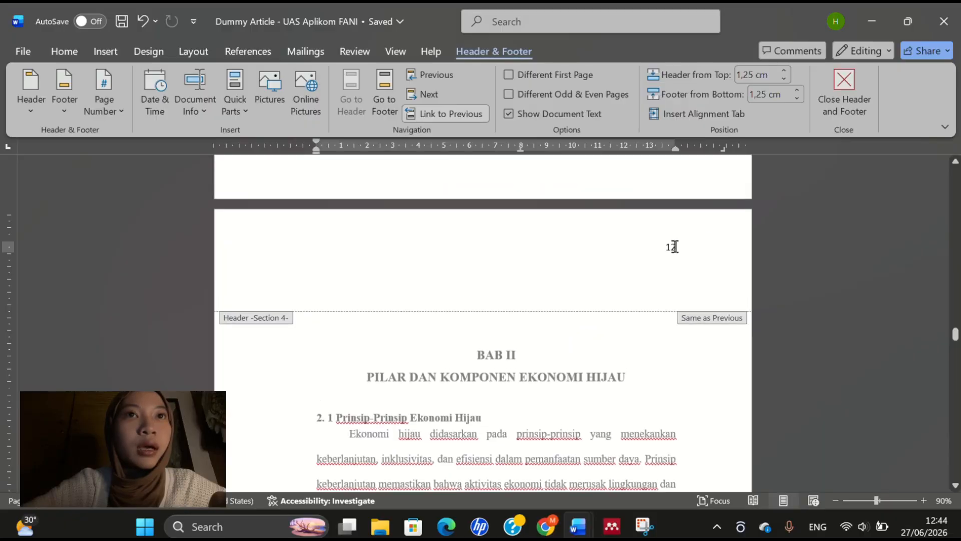
left_click(509, 75)
scroll(590, 335, "down", 12)
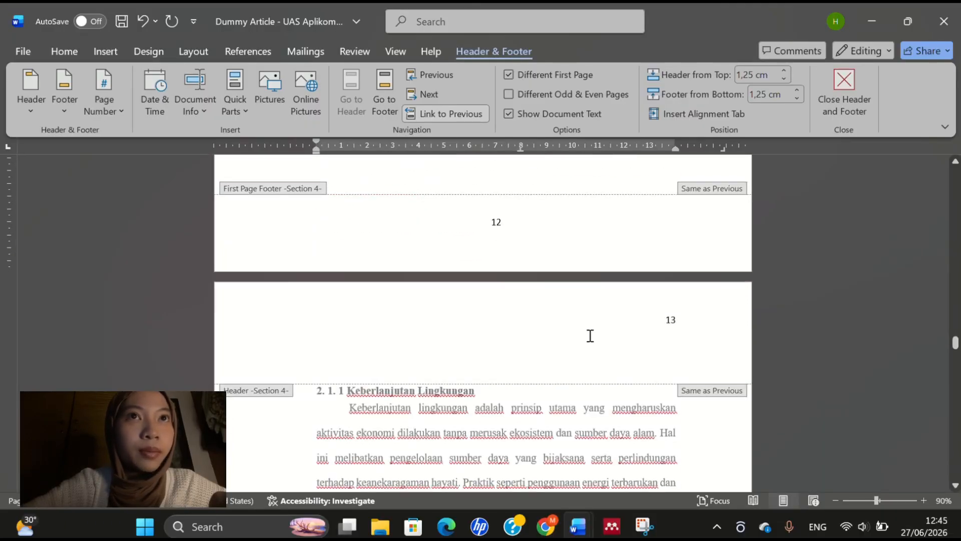
Step: Turn on Different First Page for the BAB III section and the DAFTAR PUSTAKA section
scroll(590, 335, "down", 20)
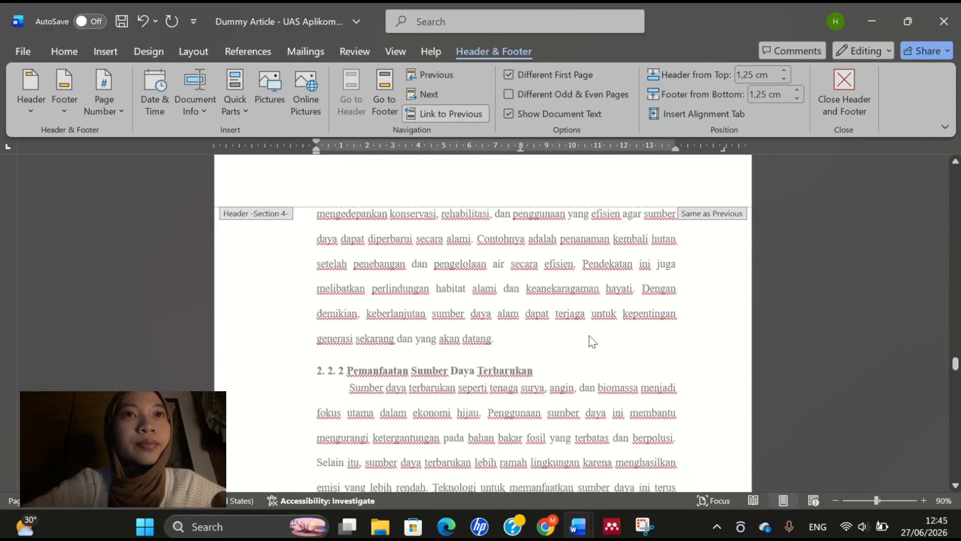
scroll(590, 335, "down", 20)
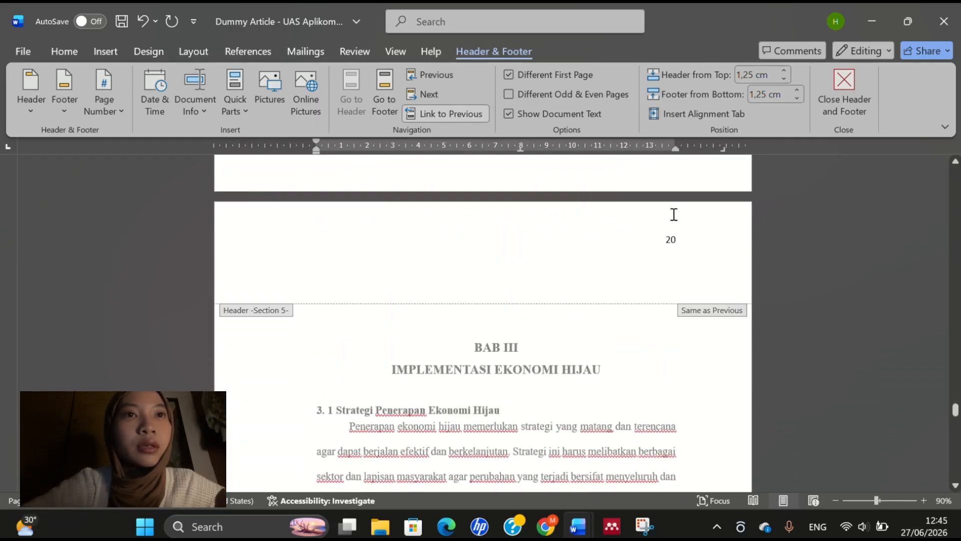
scroll(532, 315, "down", 15)
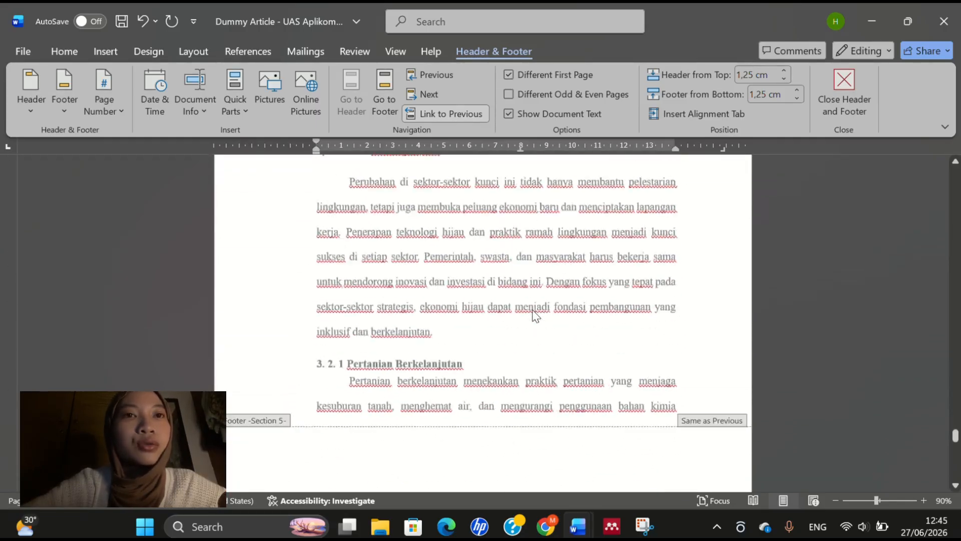
scroll(533, 311, "down", 20)
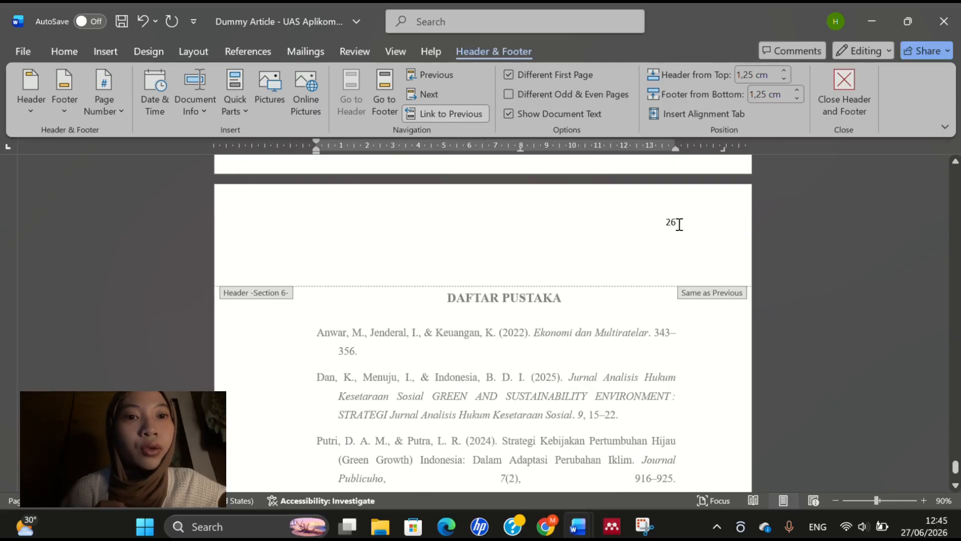
scroll(530, 249, "down", 10)
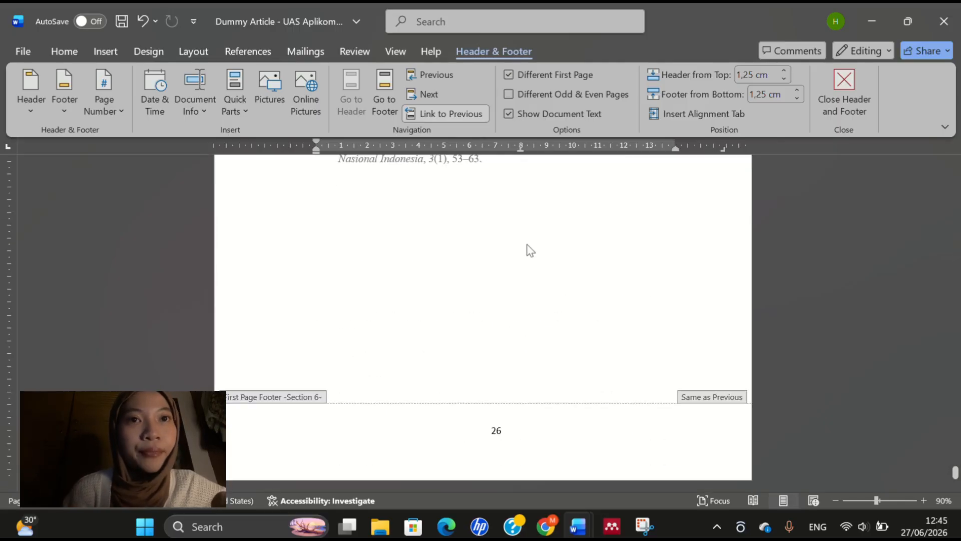
scroll(558, 317, "up", 1)
scroll(558, 317, "down", 1)
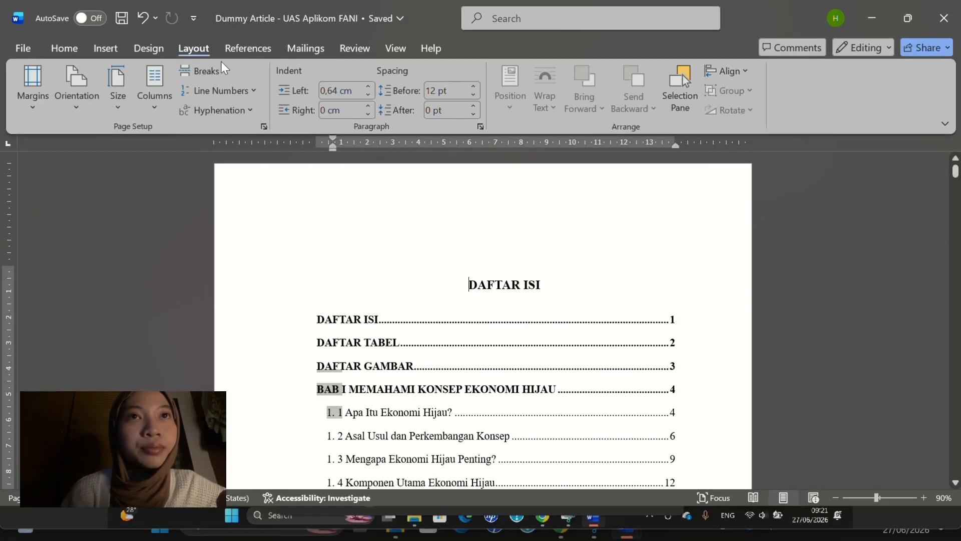
Step: Insert a Next Page section break before the DAFTAR ISI heading to create a new opening page
left_click(202, 71)
left_click(236, 285)
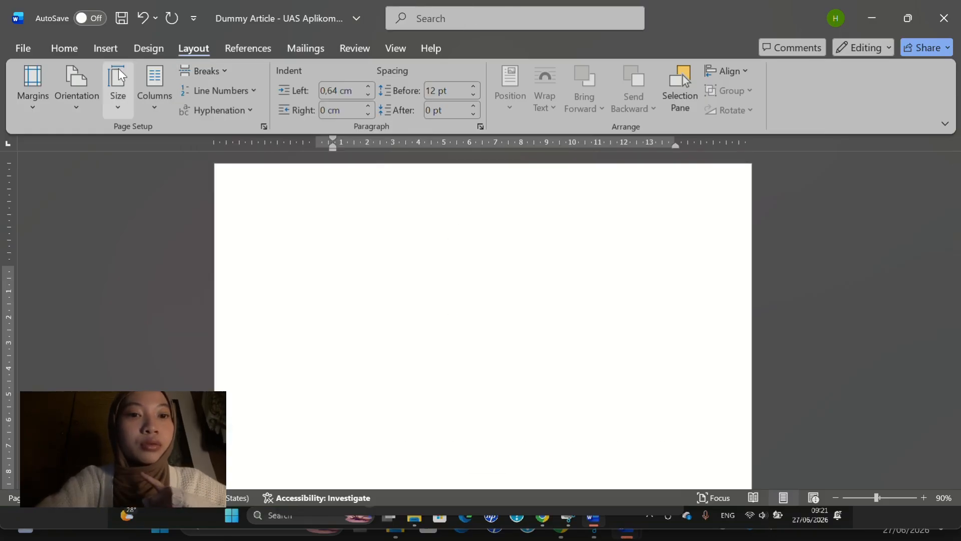
left_click(64, 49)
double_click(441, 317)
key("ctrl+z")
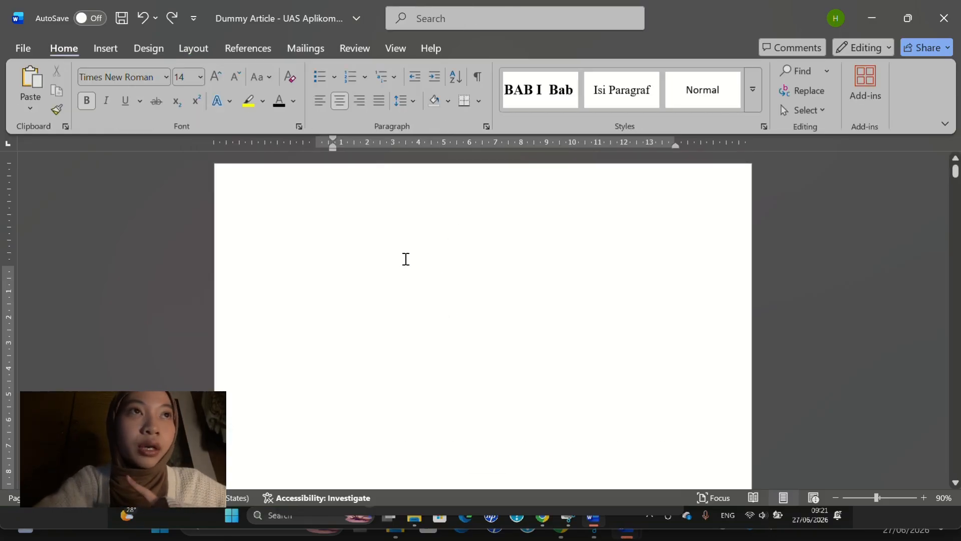
Step: Enter the heading COVER on the new opening page and save the document
type("COVER")
key("Return")
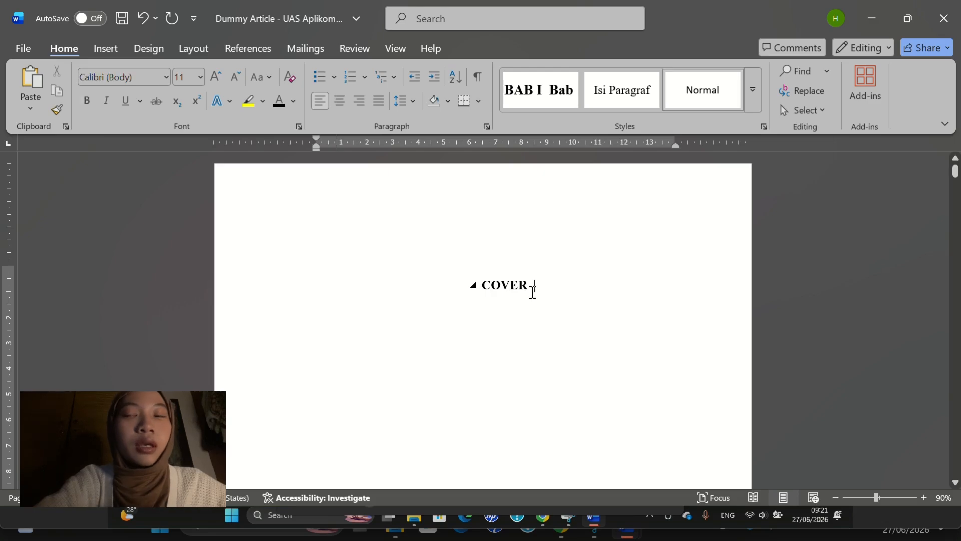
double_click(523, 282)
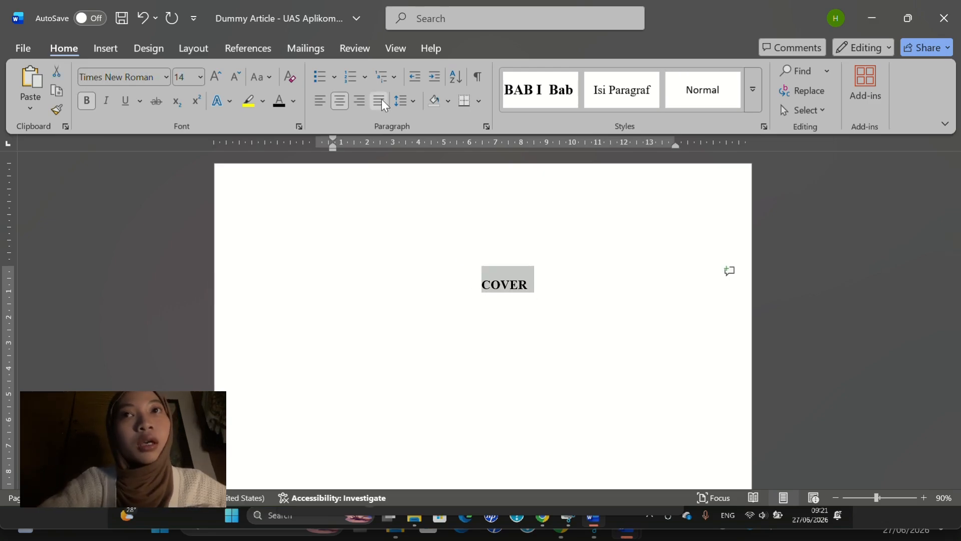
left_click(545, 281)
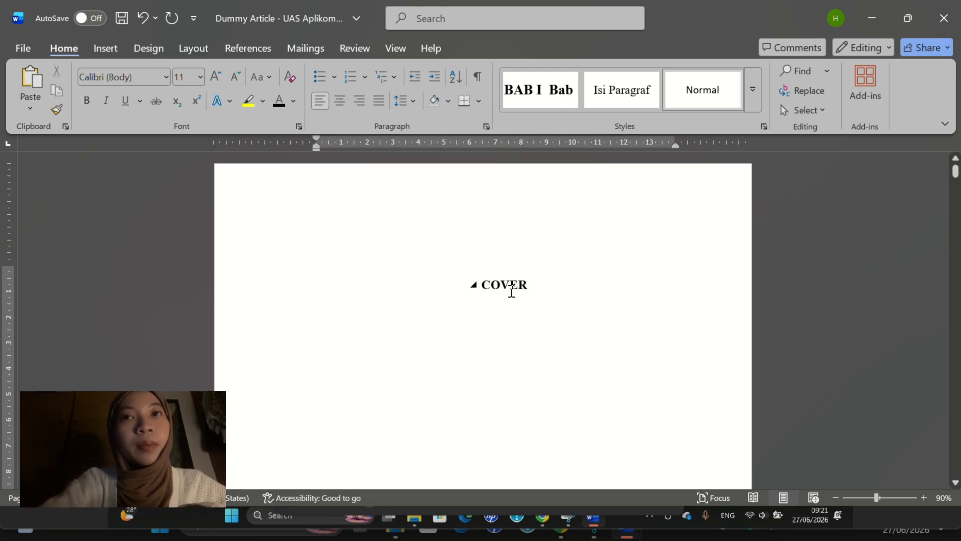
left_click(512, 291)
scroll(579, 287, "down", 3)
key("ctrl+s")
scroll(576, 286, "down", 10)
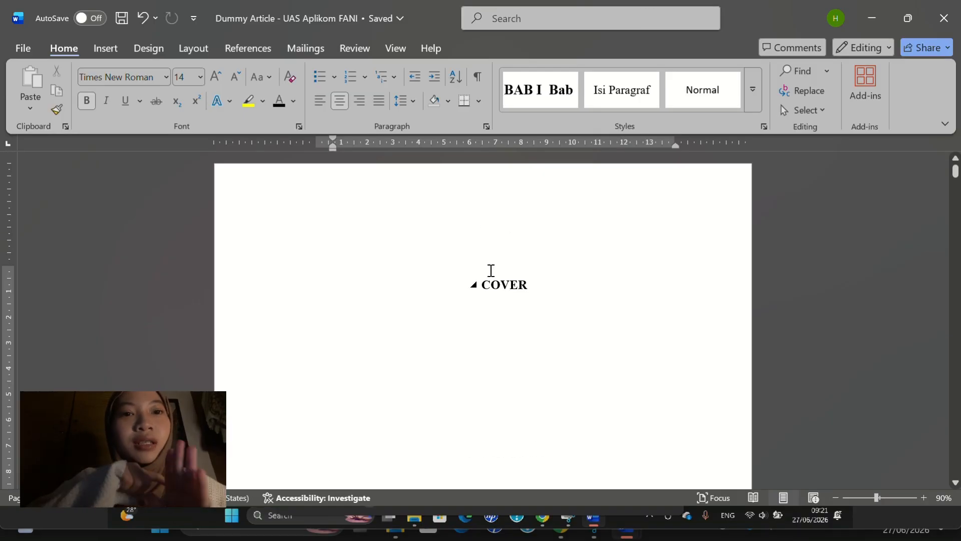
Step: Insert a Next Page section break after COVER and title the new page HALAMAN PENGESAHAN, with an empty line below it
left_click(246, 48)
left_click(193, 48)
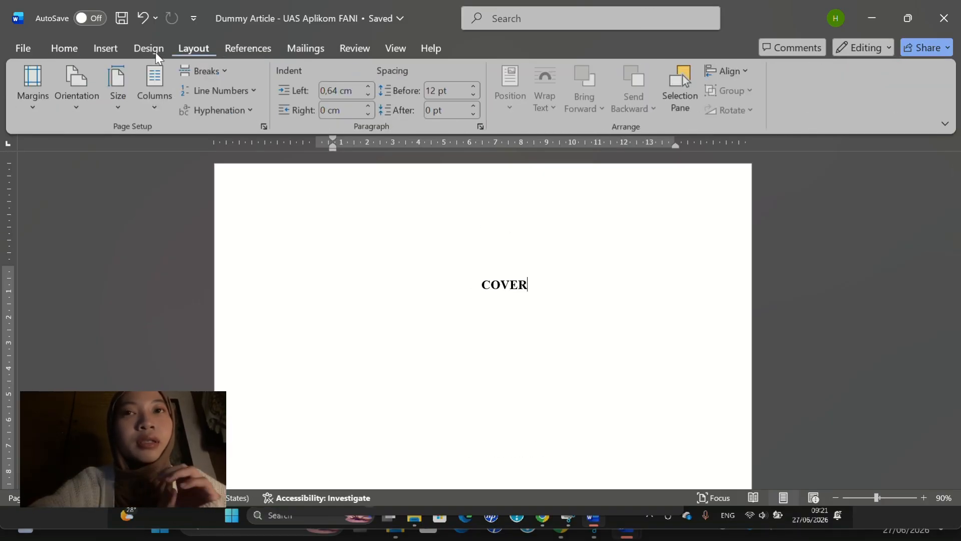
left_click(200, 71)
left_click(273, 299)
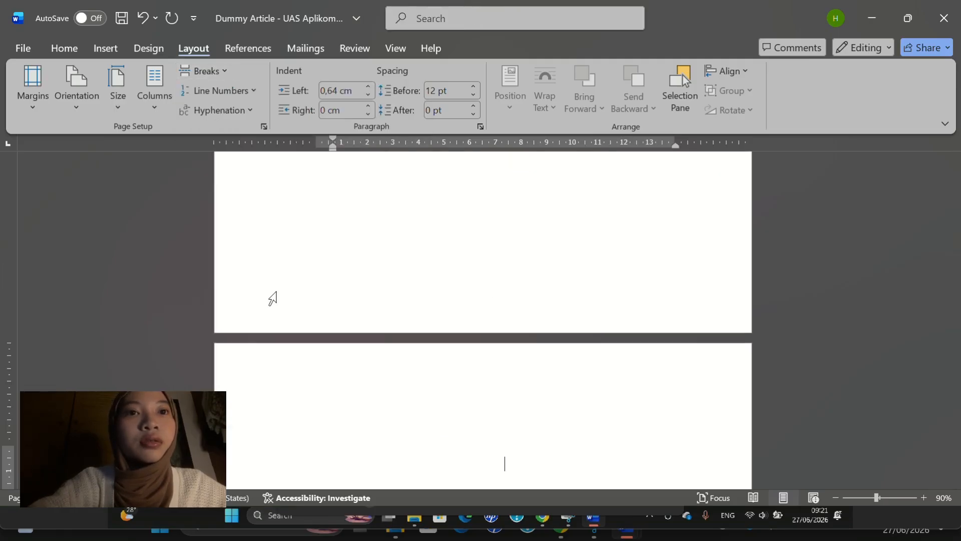
type("HALAMAN PENGESAHAN")
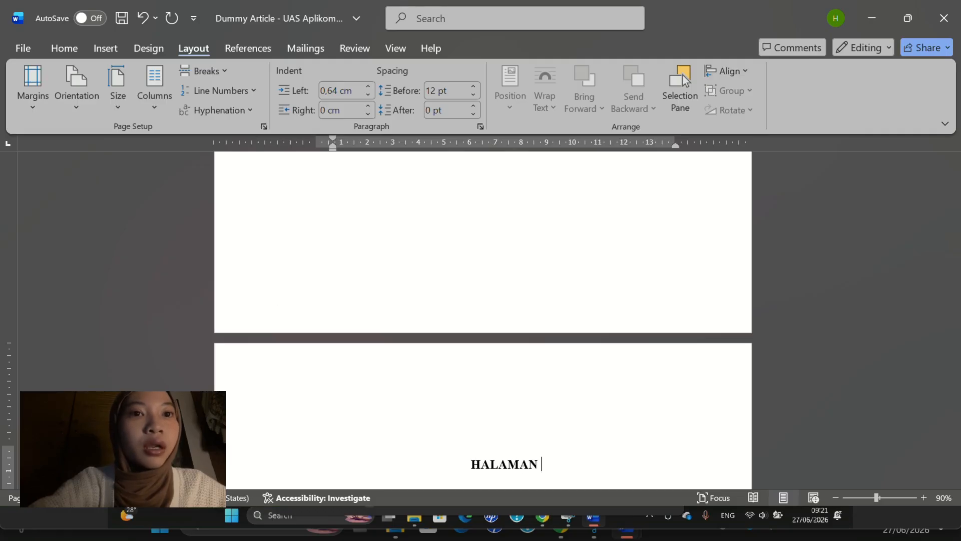
left_click(64, 48)
scroll(473, 273, "down", 3)
key("Return")
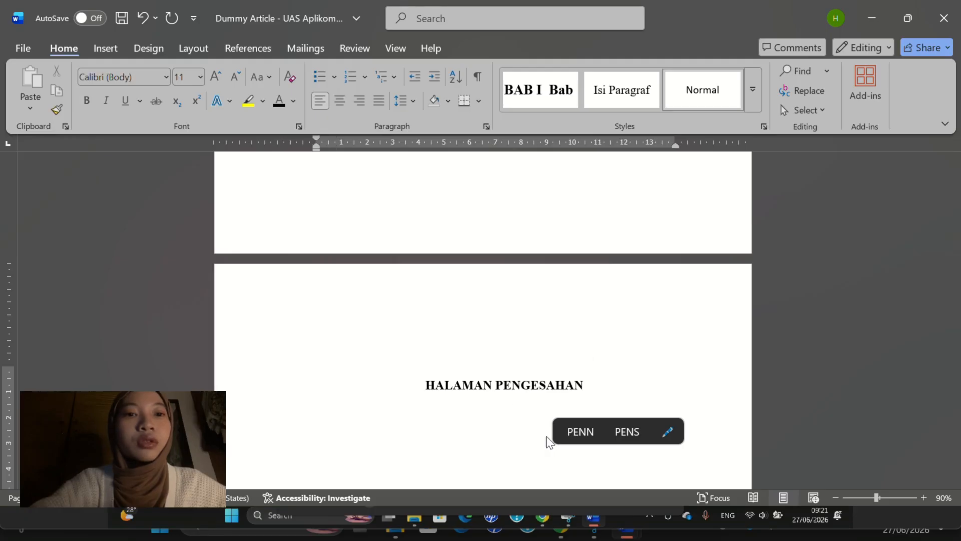
Step: Insert a Next Page section break below the HALAMAN PENGESAHAN heading
scroll(397, 433, "up", 3)
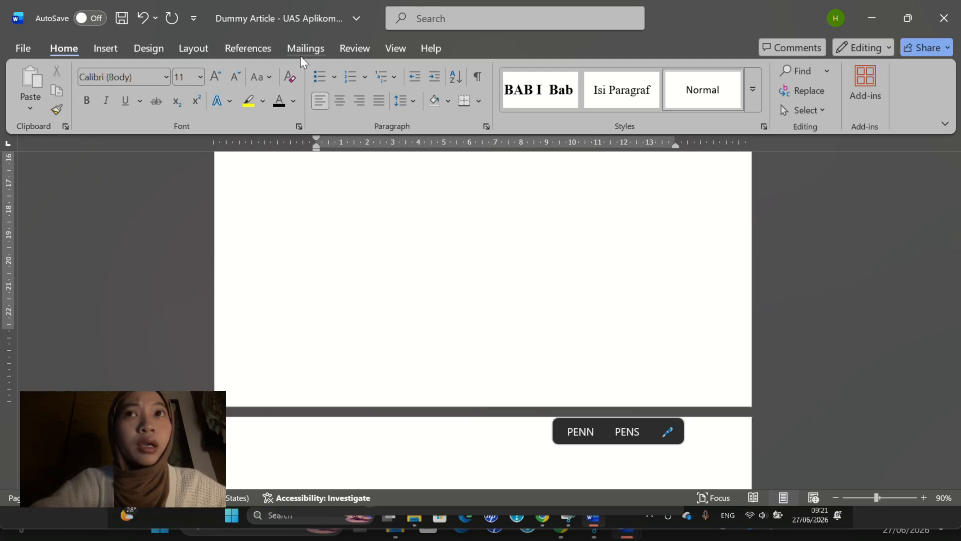
left_click(105, 48)
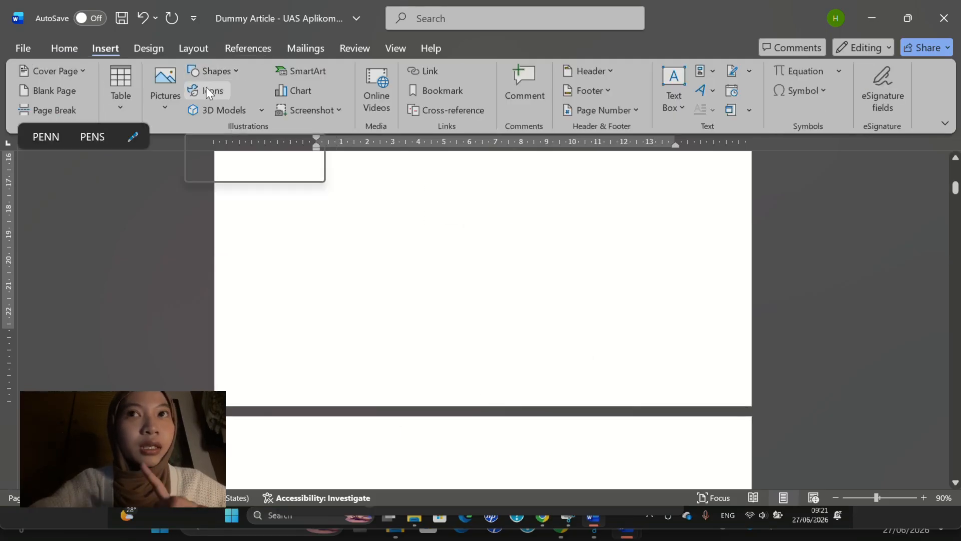
left_click(230, 50)
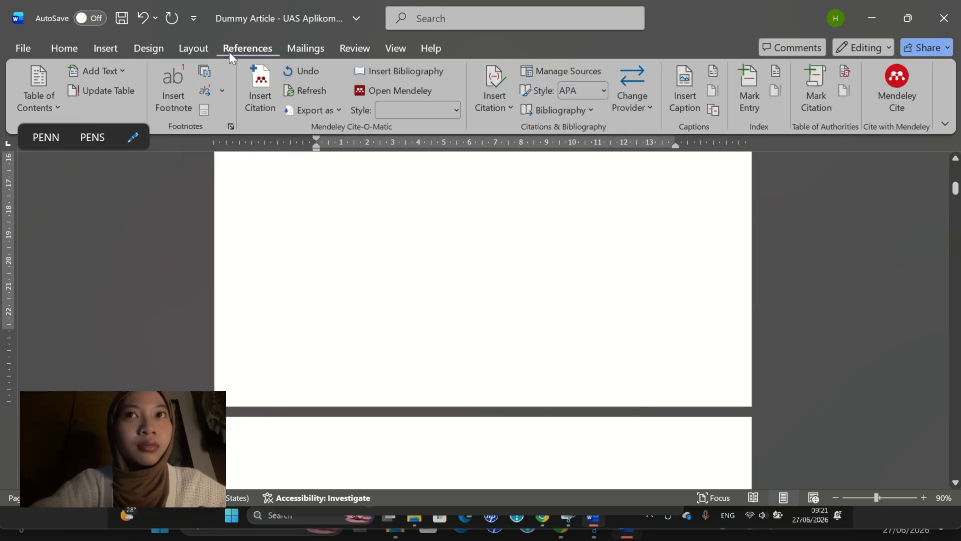
left_click(194, 48)
left_click(203, 71)
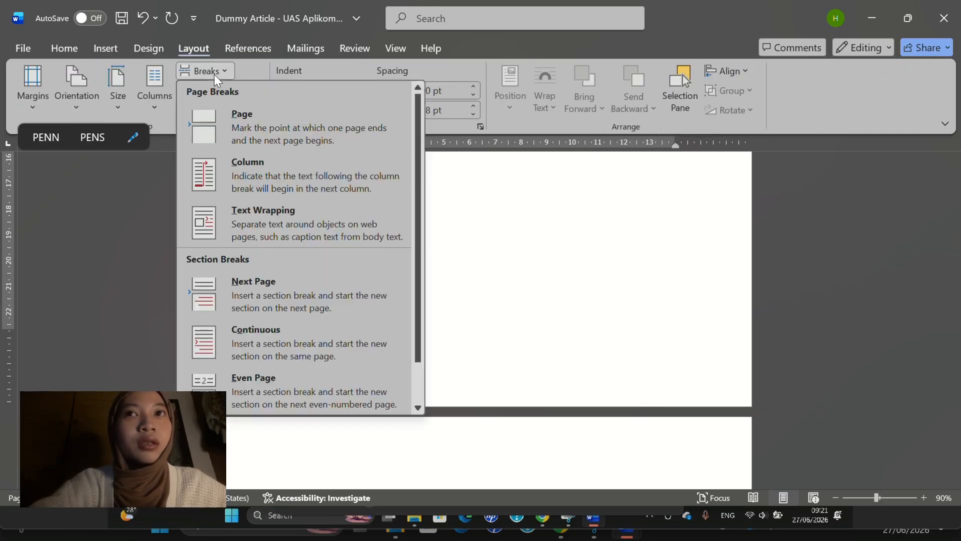
left_click(241, 293)
scroll(485, 358, "down", 2)
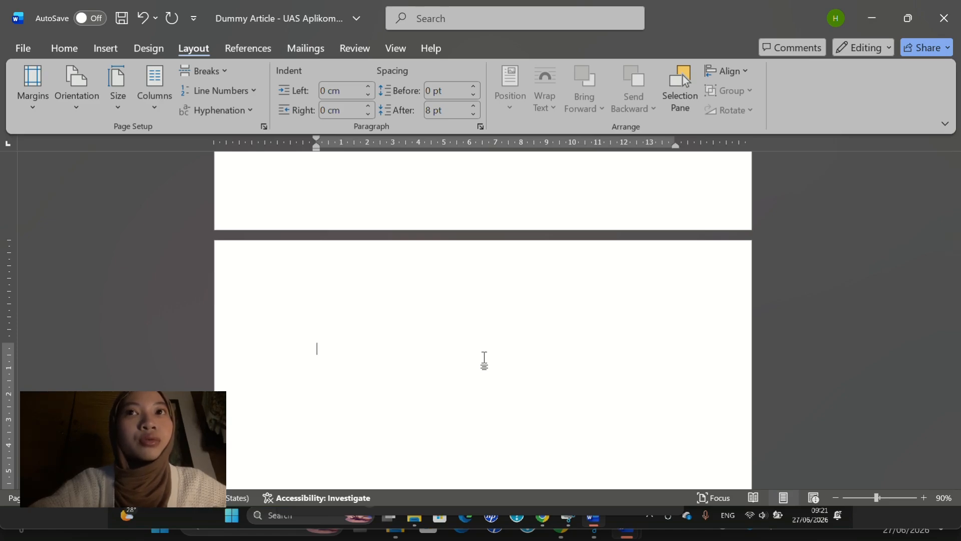
scroll(484, 360, "up", 1)
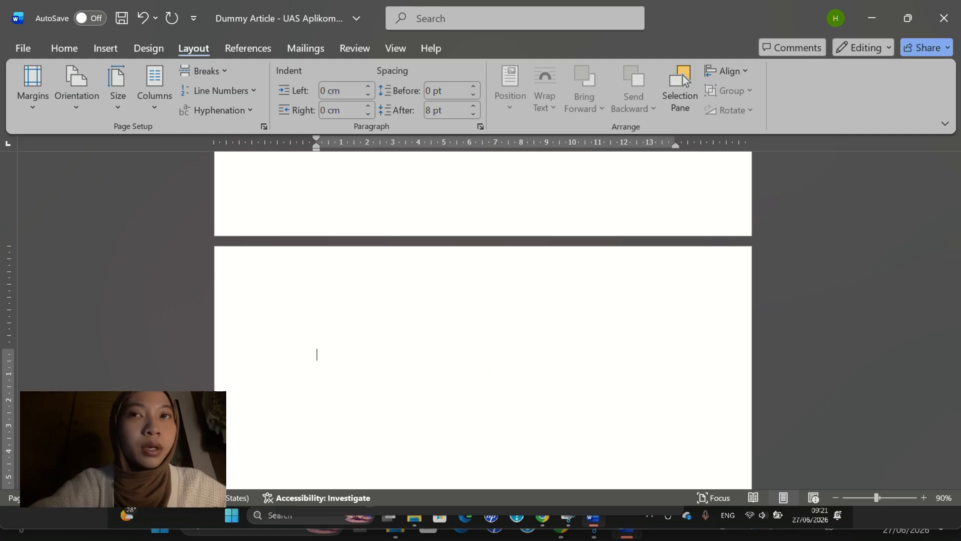
Step: Apply the Heading 1 style on the new page, remove its BAB I numbering and enter the heading LEMBAR PERSETUJUAN
left_click(83, 47)
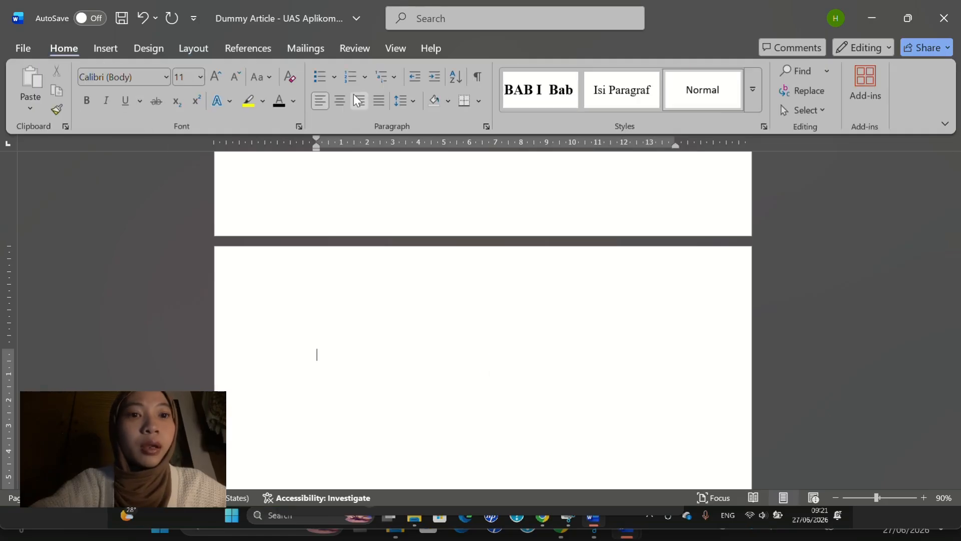
left_click(756, 99)
left_click(864, 90)
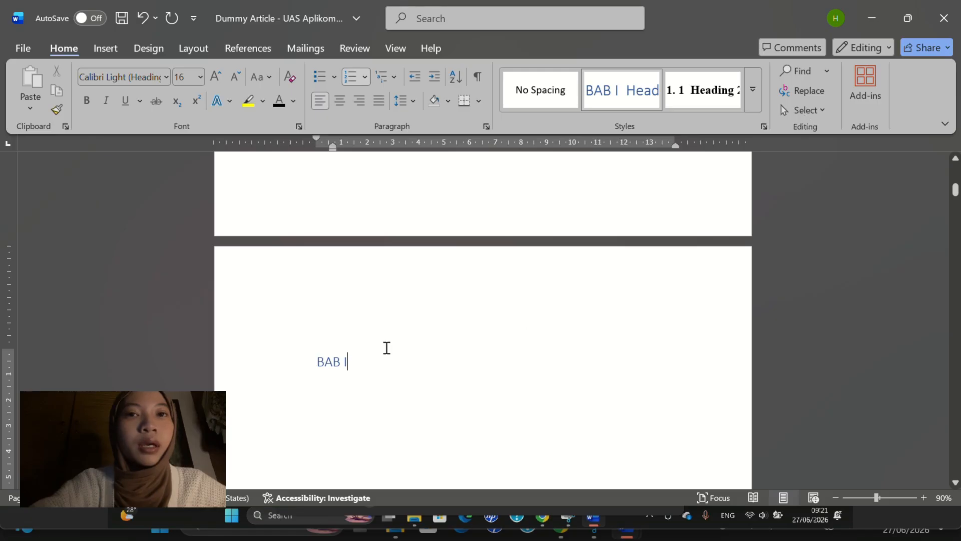
key("BackSpace")
type("LEMBAR PERSETUJUAN")
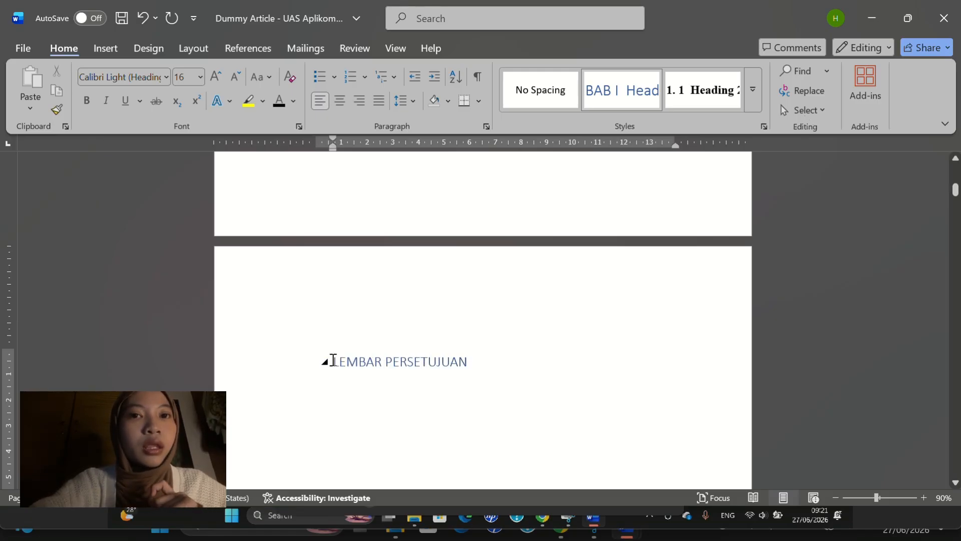
Step: Center the LEMBAR PERSETUJUAN heading, format it as bold, black 14 pt Times New Roman, and add an empty line below it
triple_click(365, 361)
left_click(344, 104)
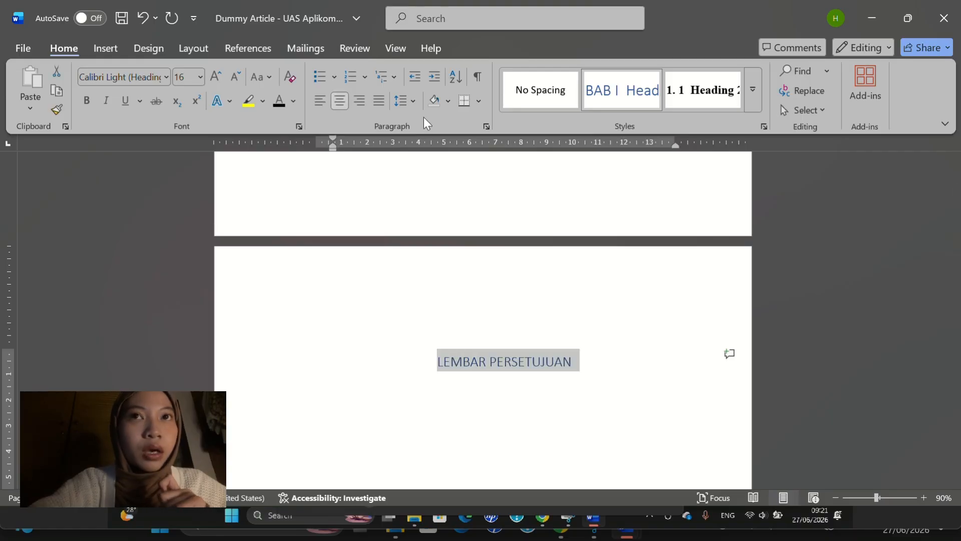
left_click(408, 102)
left_click(425, 164)
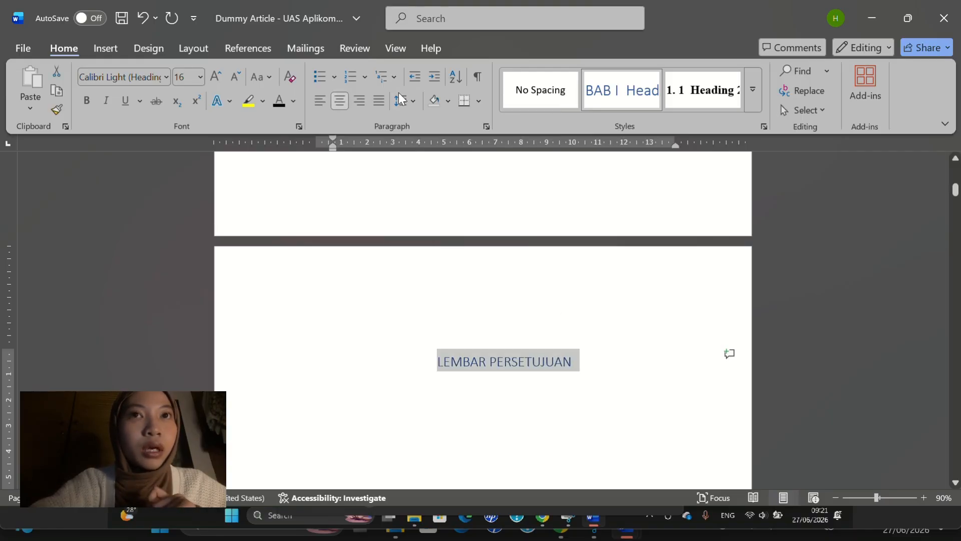
left_click(200, 78)
left_click(185, 187)
left_click(167, 78)
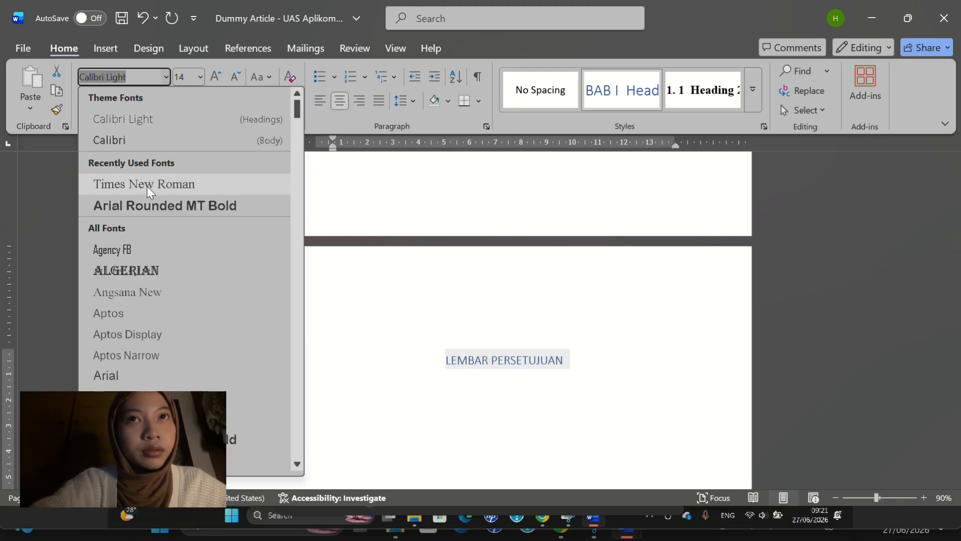
left_click(146, 185)
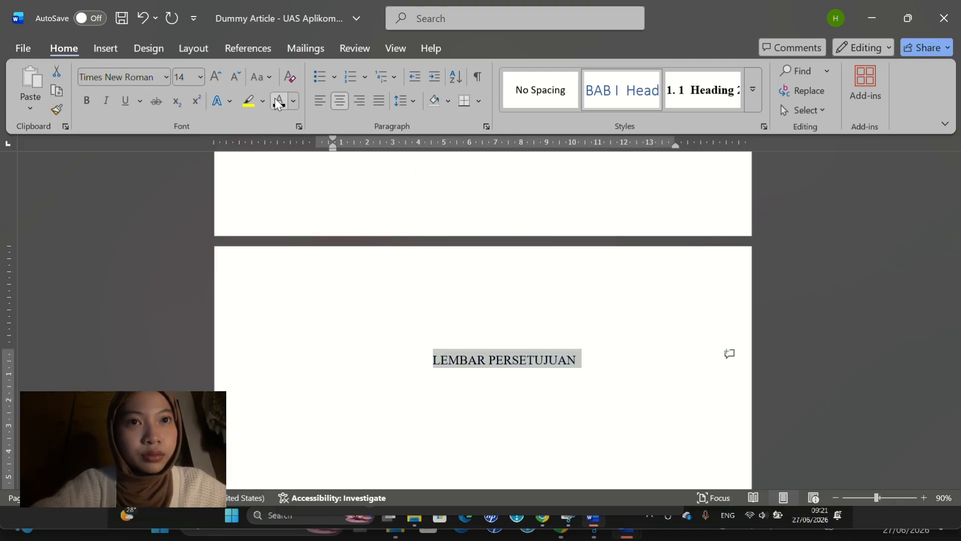
key("ctrl+b")
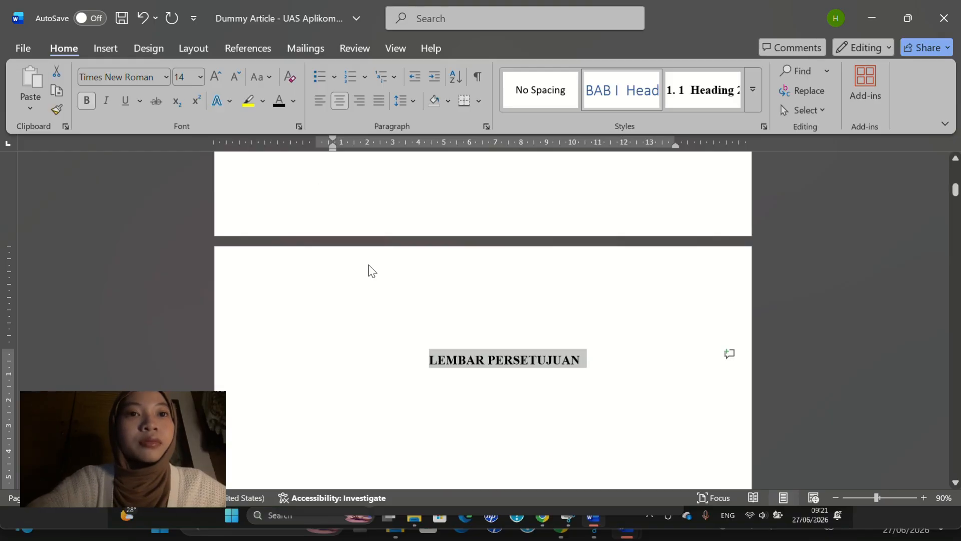
left_click(604, 364)
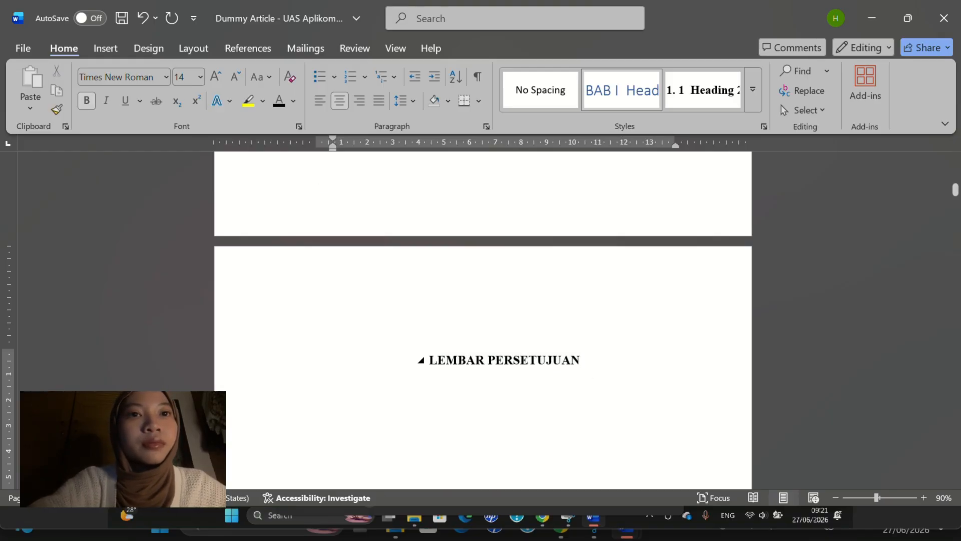
key("Return")
Step: Replace the word HALAMAN with LEMBAR in the HALAMAN PENGESAHAN heading
scroll(596, 363, "up", 10)
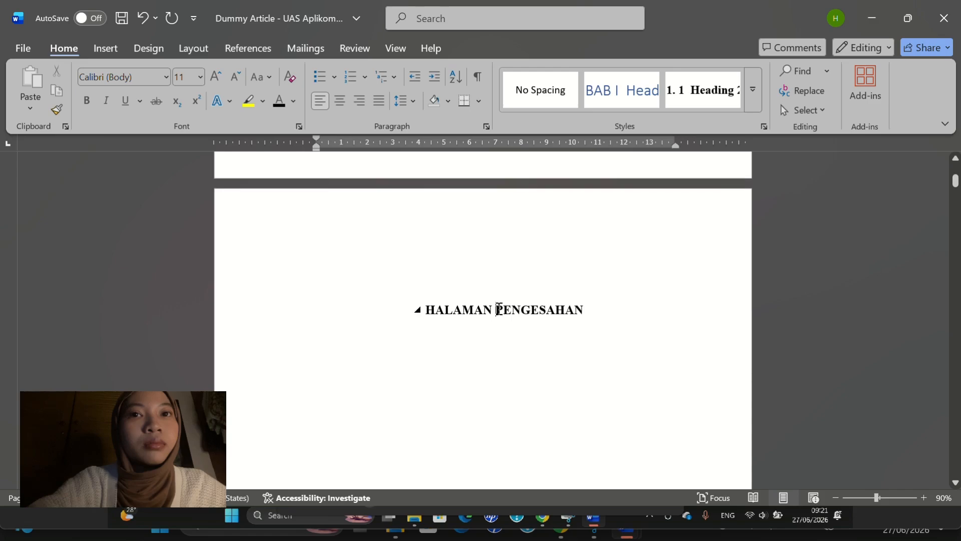
left_click(495, 309)
key("BackSpace")
key("BackSpace")
key("BackSpace")
key("BackSpace")
key("BackSpace")
key("BackSpace")
key("BackSpace")
key("BackSpace")
type("LEMBAR")
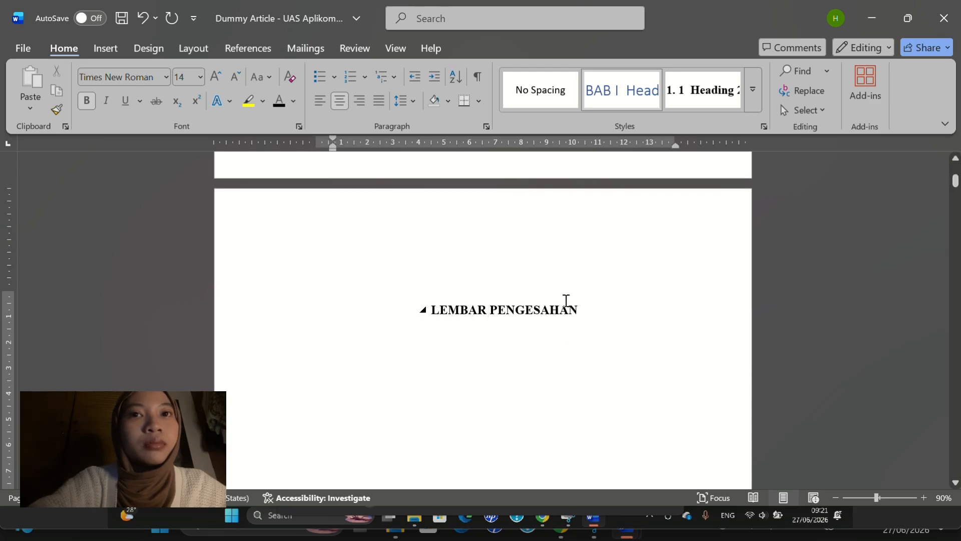
Step: Set the COVER title to the Normal style, centred in bold 14 pt Times New Roman
scroll(600, 309, "up", 12)
scroll(600, 308, "down", 20)
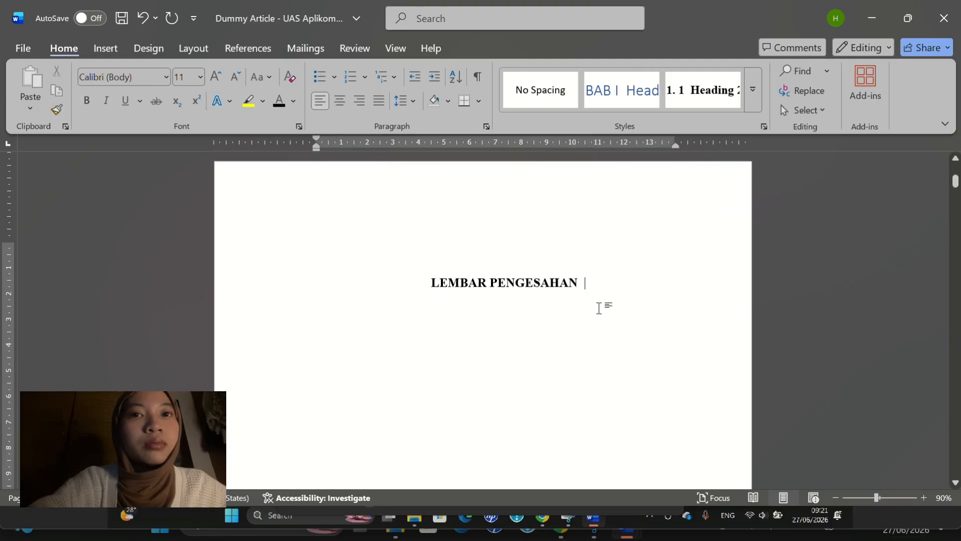
scroll(601, 308, "down", 4)
scroll(600, 308, "down", 14)
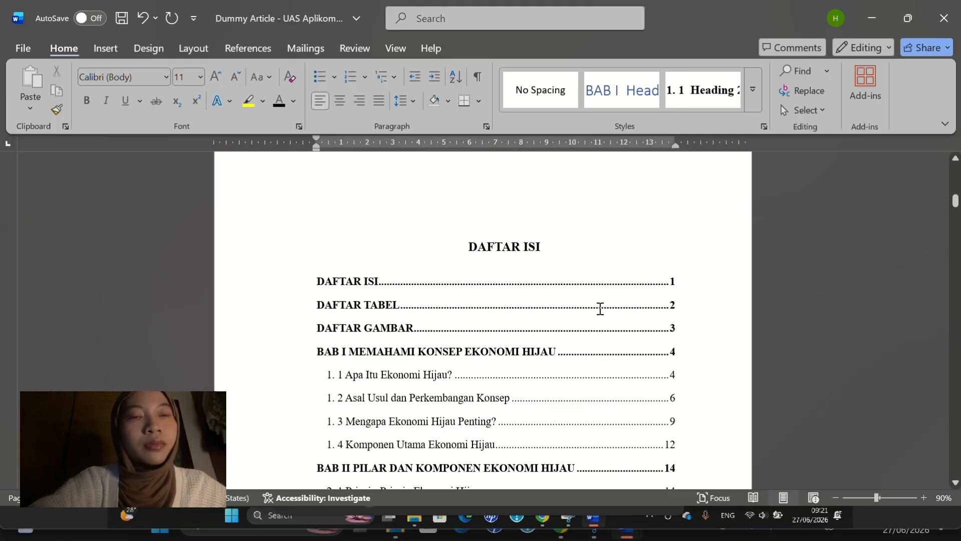
scroll(601, 308, "up", 20)
left_click(516, 281)
scroll(526, 294, "down", 9)
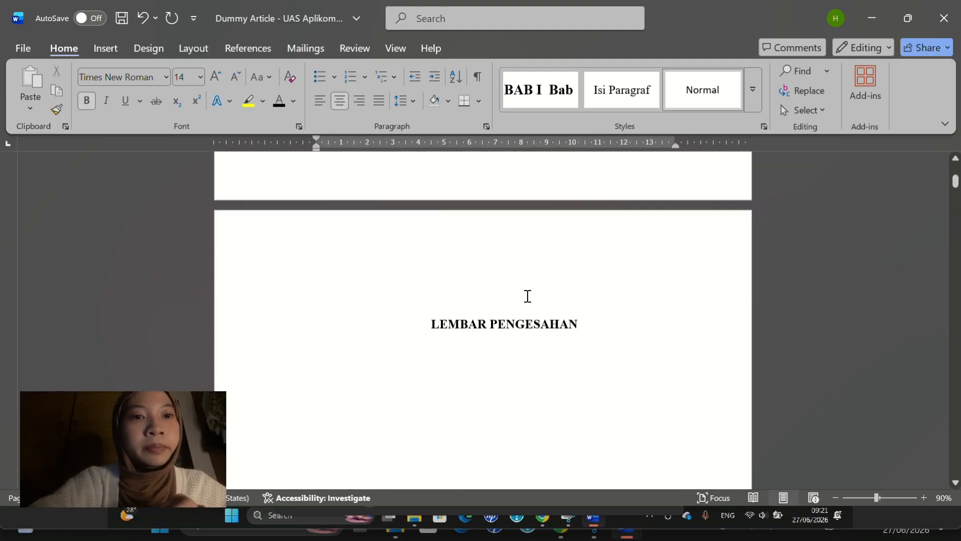
Step: Update the entire DAFTAR ISI table of contents to match the current front-matter headings
scroll(527, 296, "down", 20)
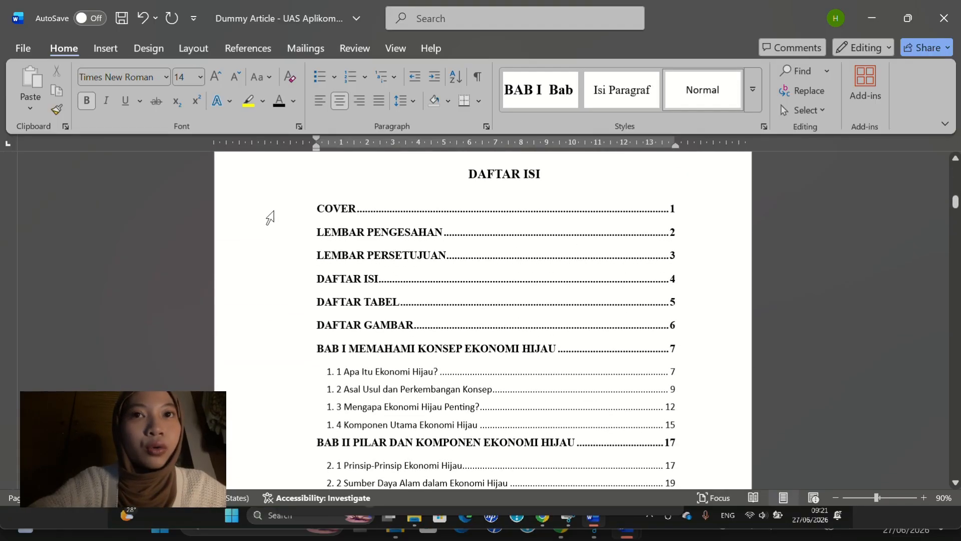
left_click(315, 208)
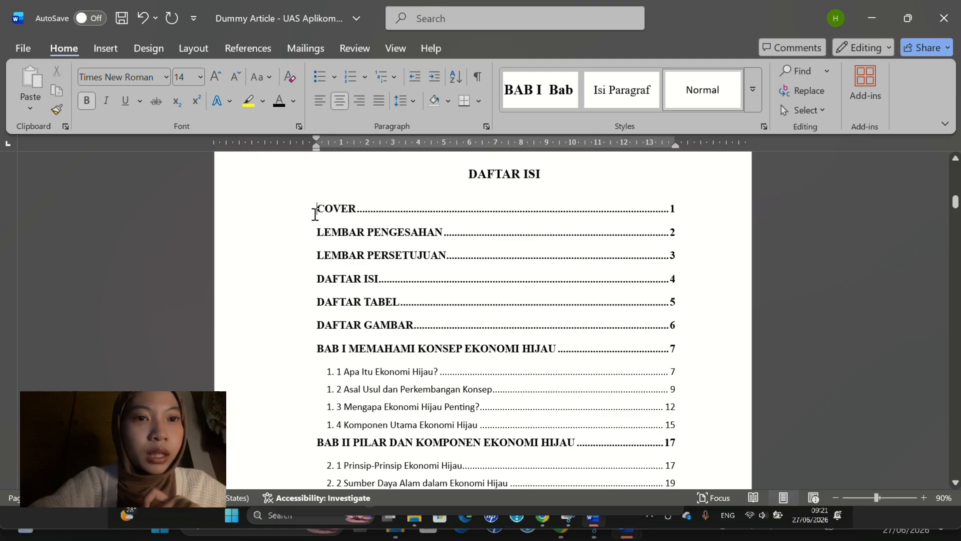
left_click(249, 48)
left_click(100, 90)
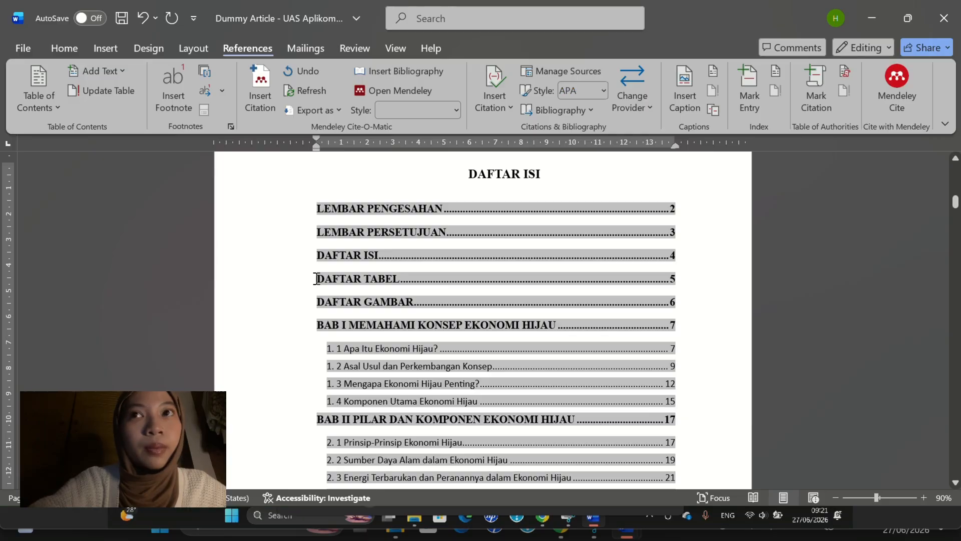
scroll(316, 278, "down", 4)
scroll(316, 279, "up", 2)
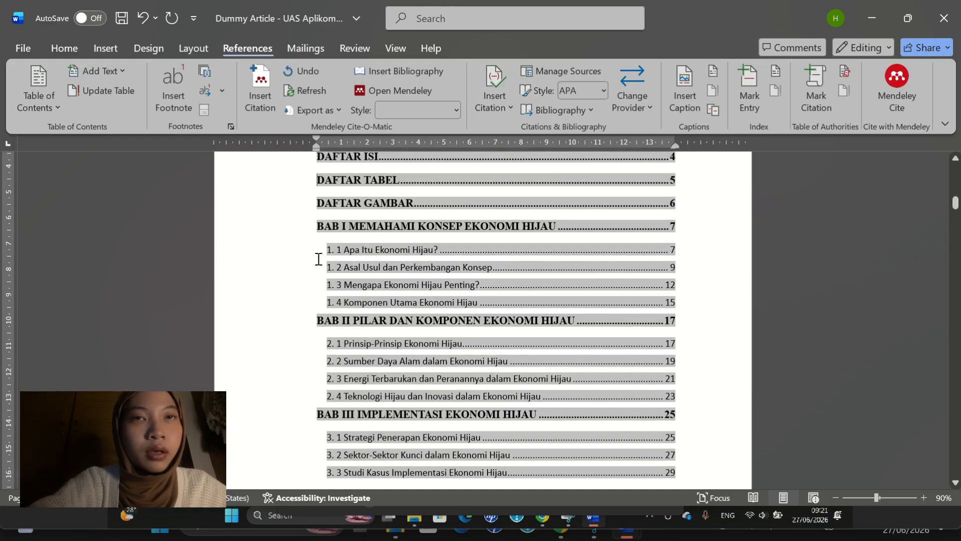
left_click(70, 50)
scroll(483, 320, "up", 1)
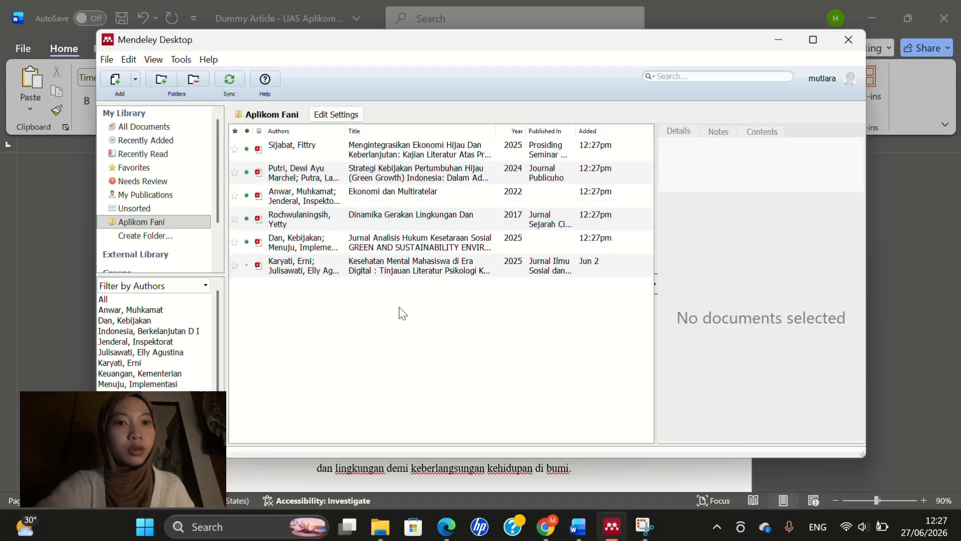
Step: Review the details of the journal references in the Aplikom Fani folder, and return to the Word document
left_click(401, 149)
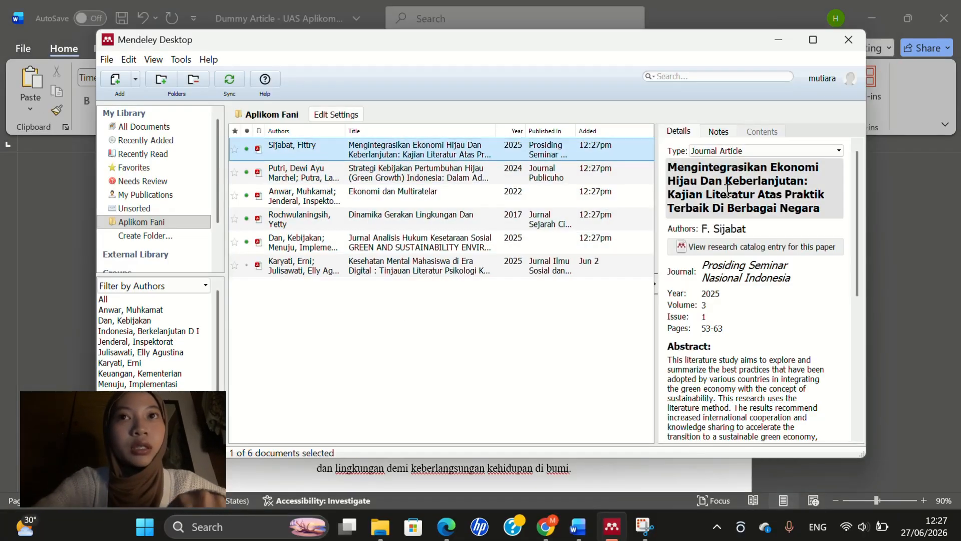
scroll(730, 192, "down", 5)
scroll(755, 245, "up", 5)
left_click(407, 180)
left_click(409, 210)
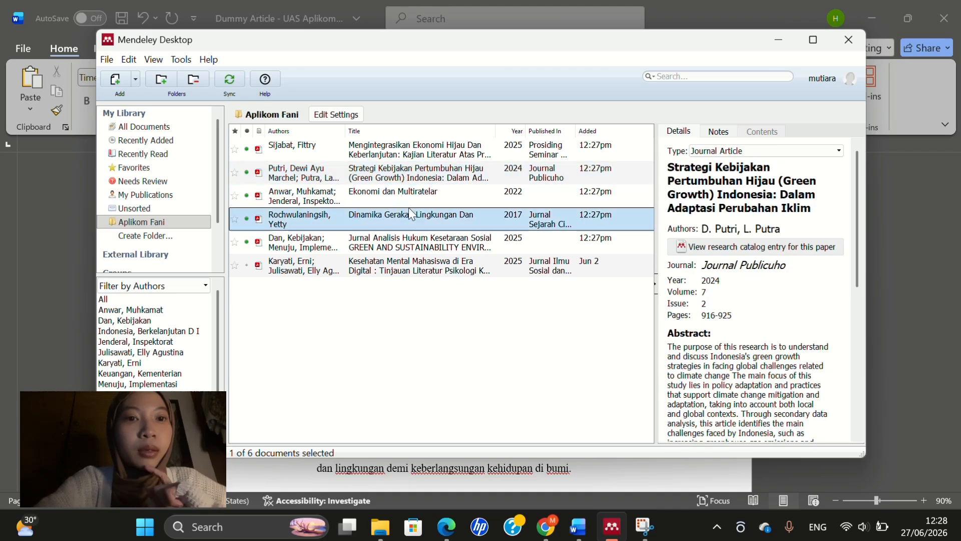
left_click(414, 197)
left_click(719, 132)
left_click(679, 131)
left_click(442, 216)
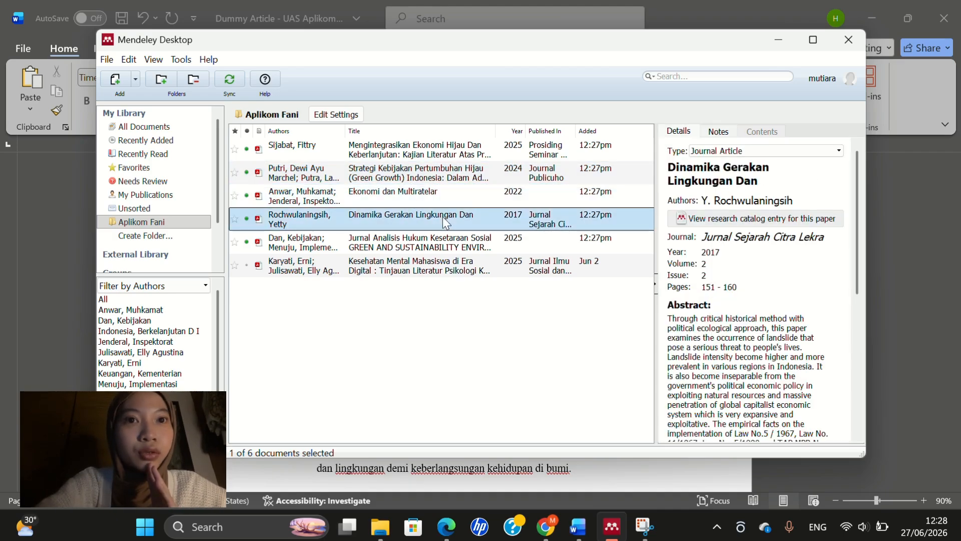
right_click(524, 265)
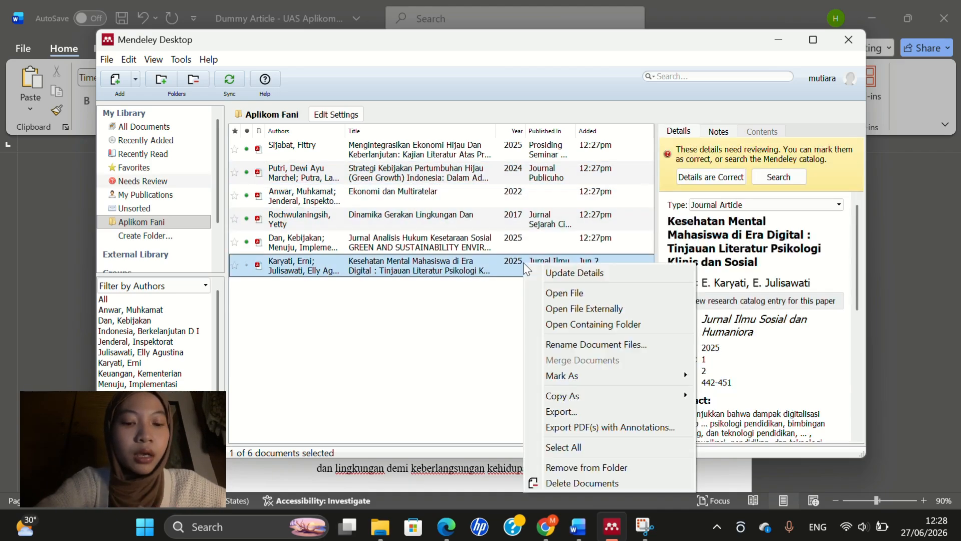
left_click(458, 321)
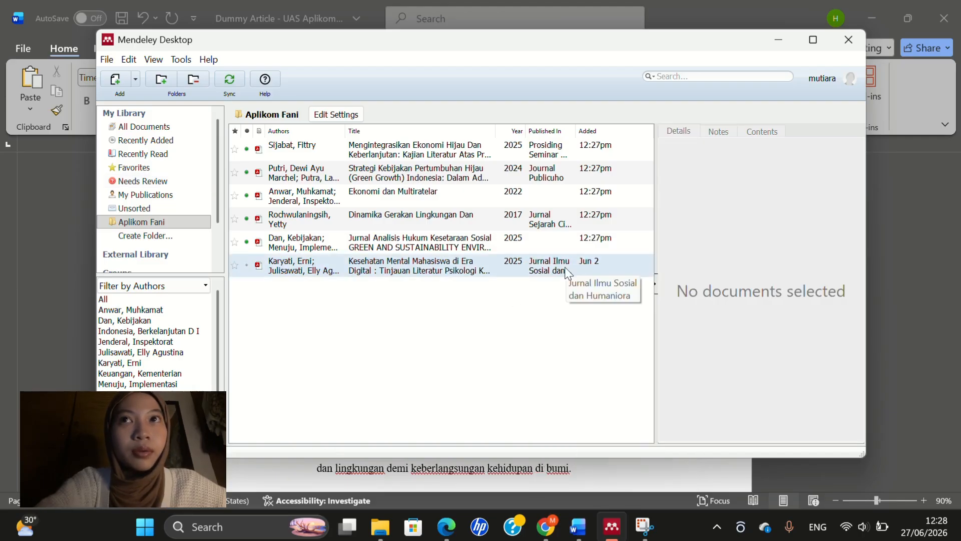
left_click(777, 41)
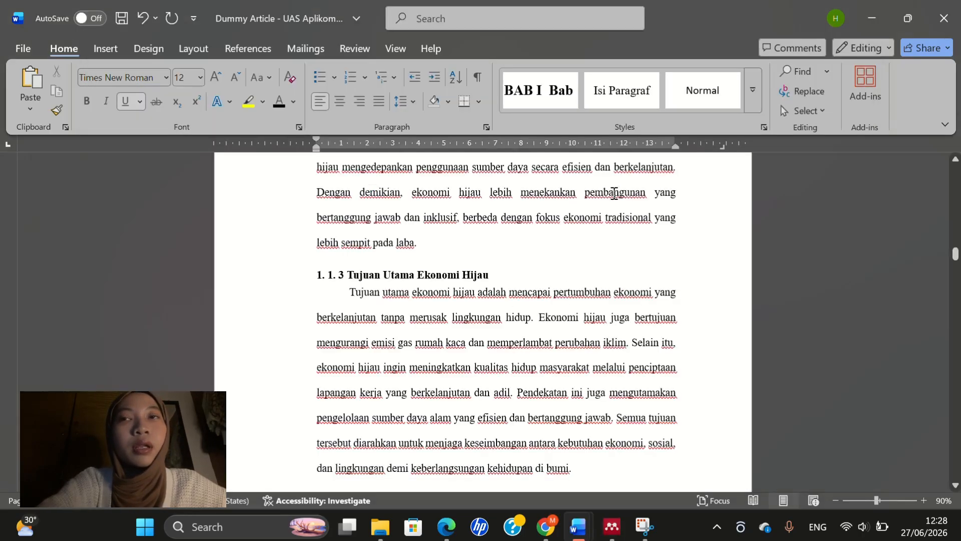
Step: Delete the (Sitasi) placeholder at the end of the first paragraph under 1. 1 Apa Itu Ekonomi Hijau?
scroll(614, 193, "up", 10)
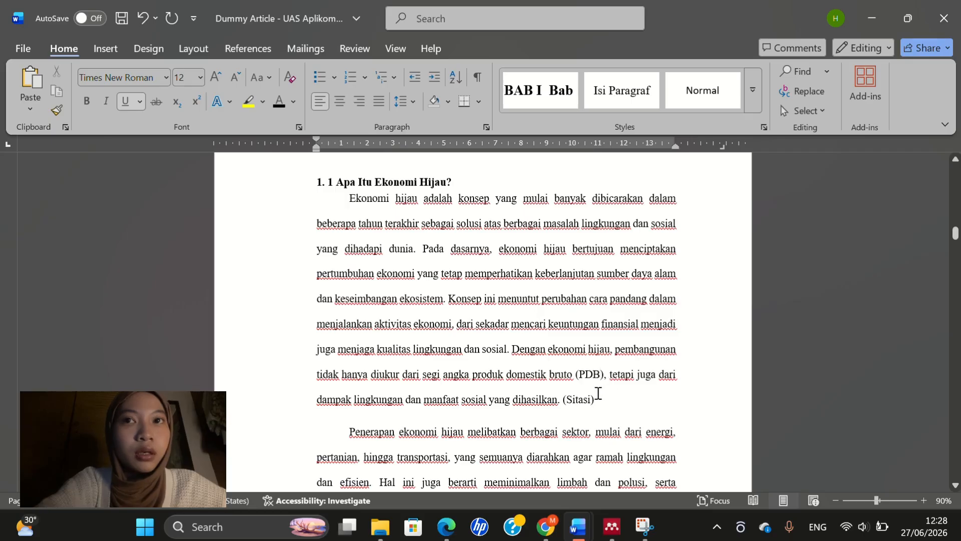
left_click(598, 393)
key("BackSpace")
key("BackSpace")
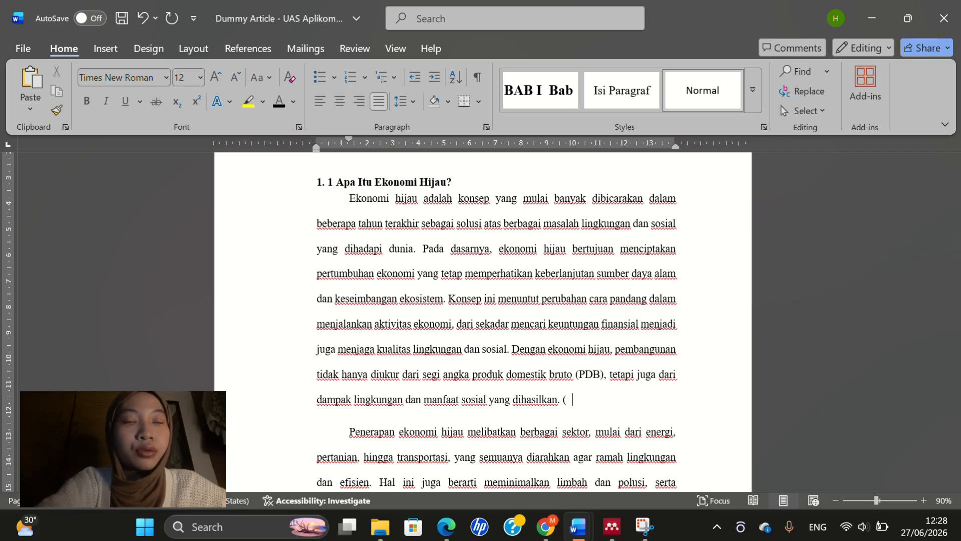
left_click(317, 45)
left_click(255, 46)
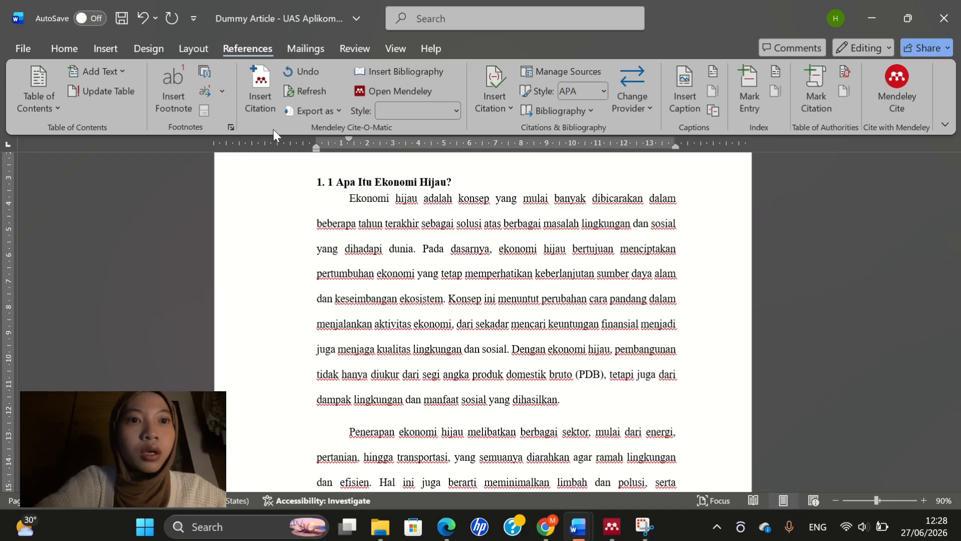
Step: Switch to Mendeley Desktop and copy the full title of the GREEN AND SUSTAINABILITY ENVIRONMENT article
left_click(269, 110)
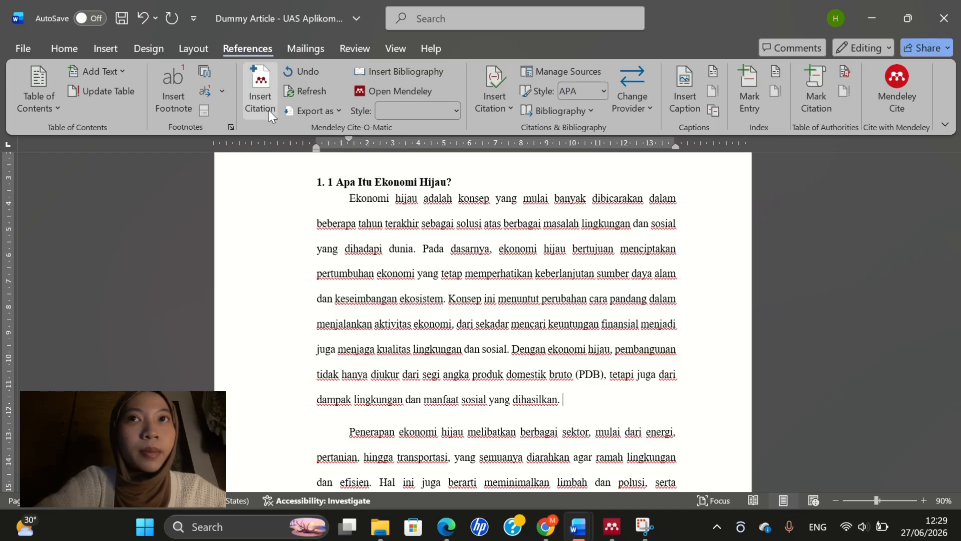
mouse_move(617, 536)
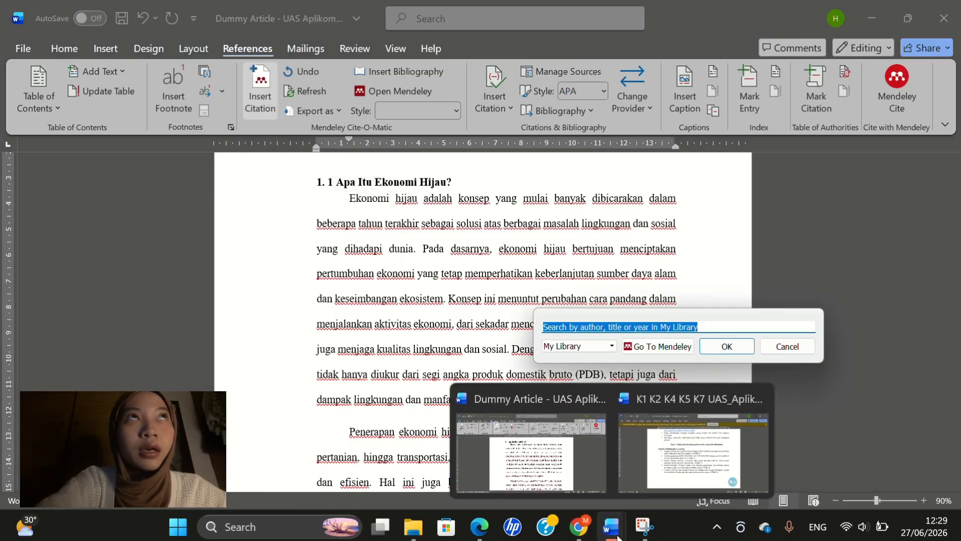
left_click(869, 13)
left_click(869, 12)
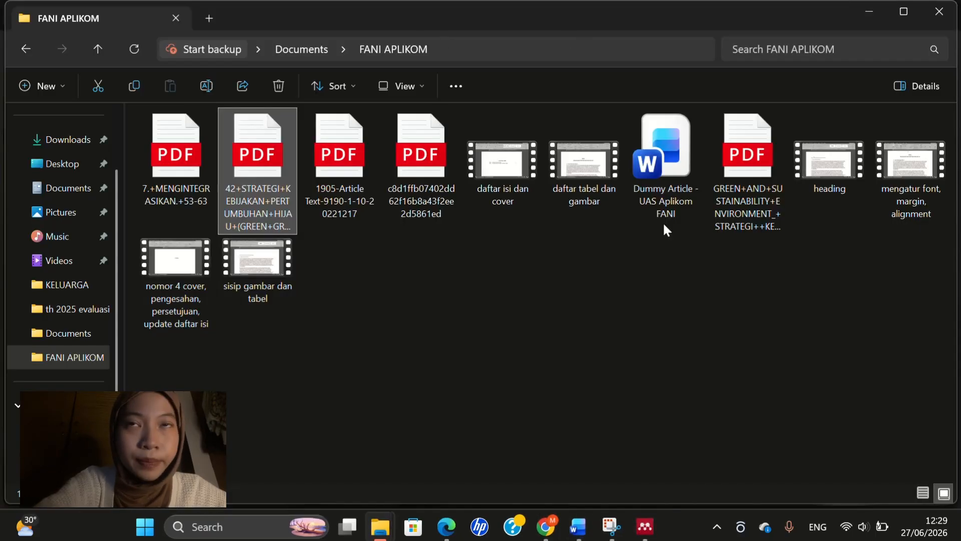
mouse_move(645, 525)
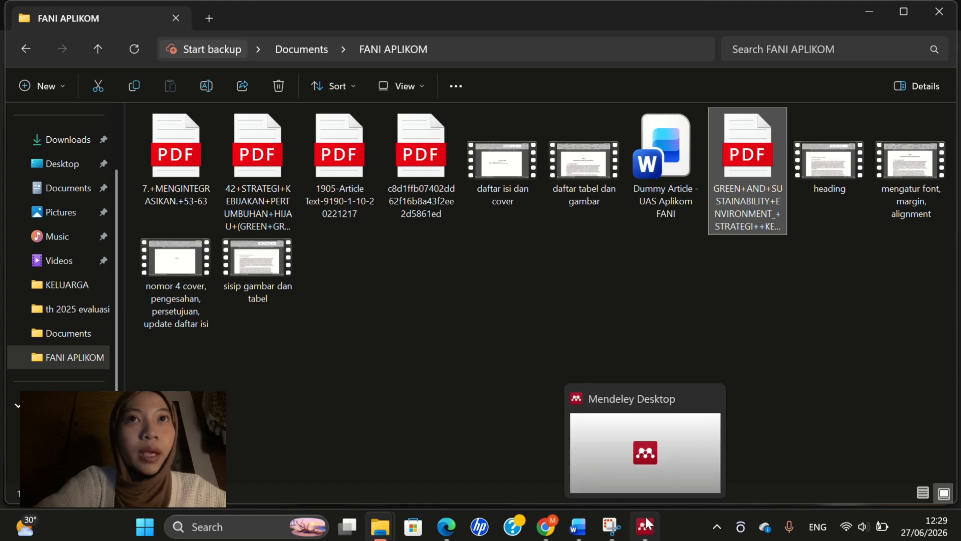
left_click(650, 470)
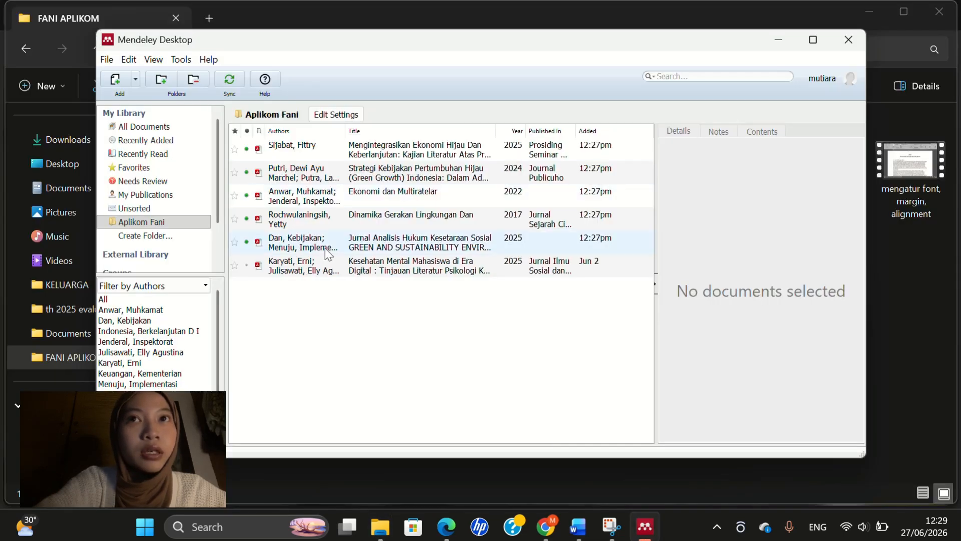
left_click(366, 242)
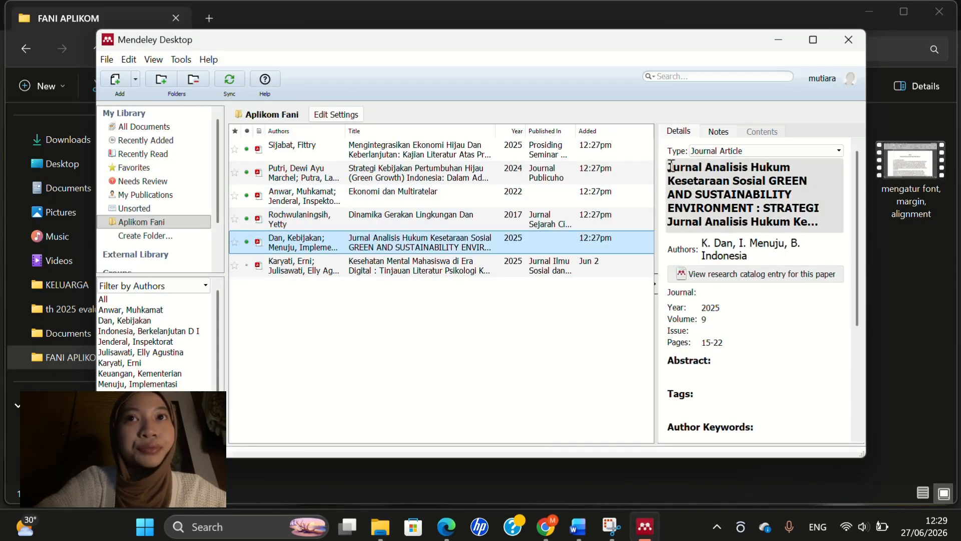
left_click_drag(672, 169, 814, 235)
key("ctrl+c")
scroll(719, 206, "up", 1)
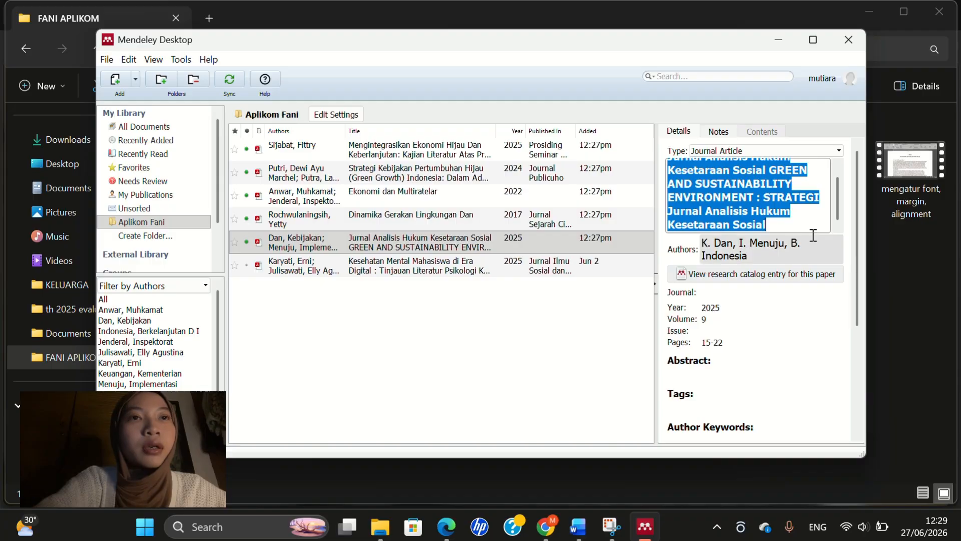
Step: Insert the Mendeley citation for the copied GREEN AND SUSTAINABILITY ENVIRONMENT article at the end of the first paragraph under 1. 1 in Word
mouse_move(576, 525)
left_click(540, 468)
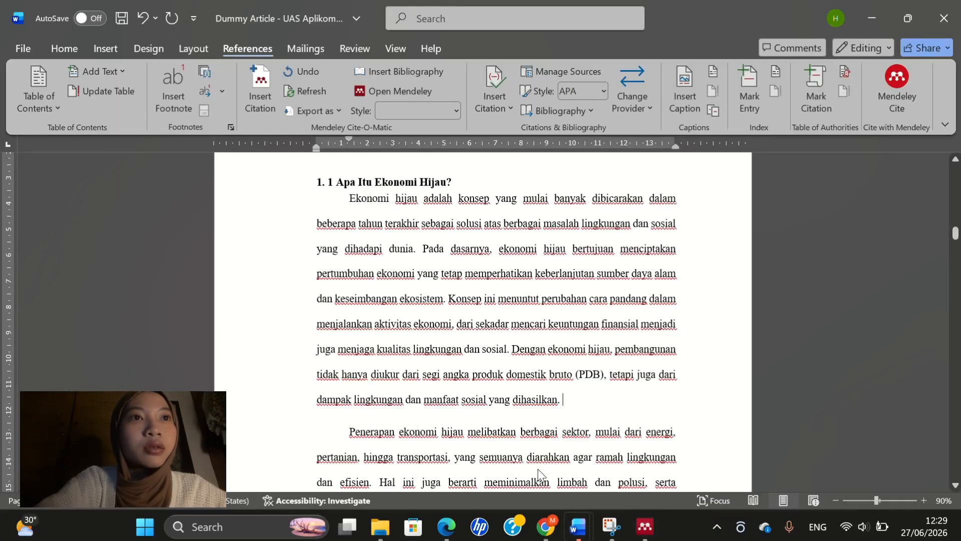
left_click(258, 100)
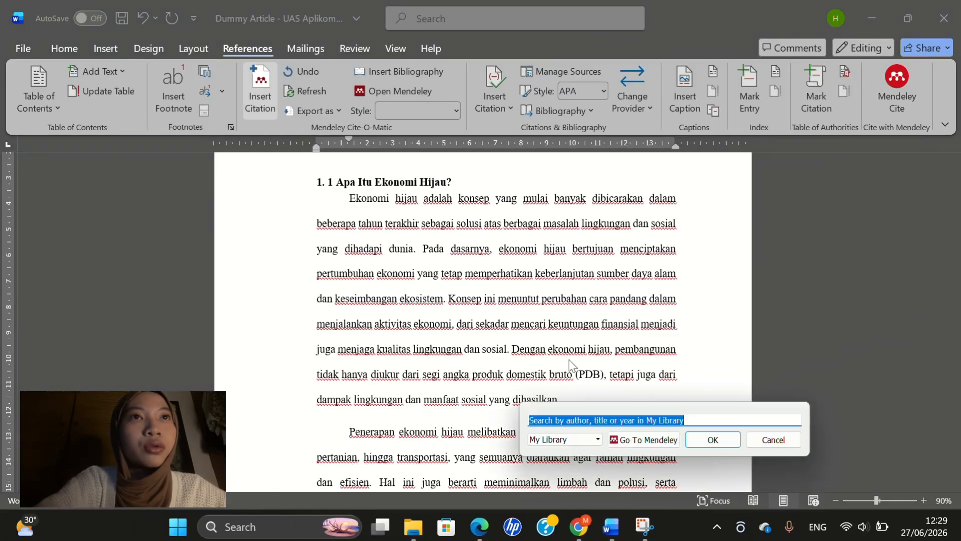
key("ctrl+v")
left_click(766, 399)
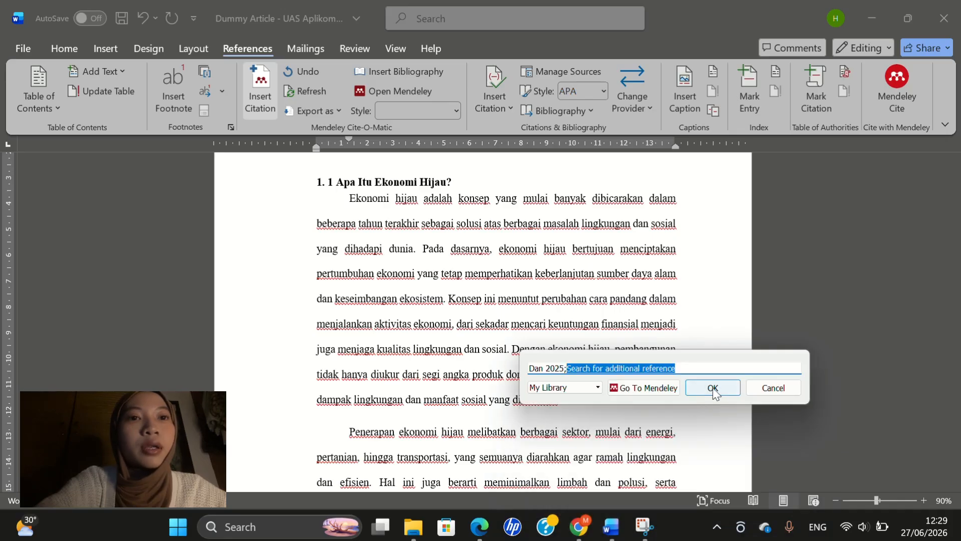
left_click(713, 389)
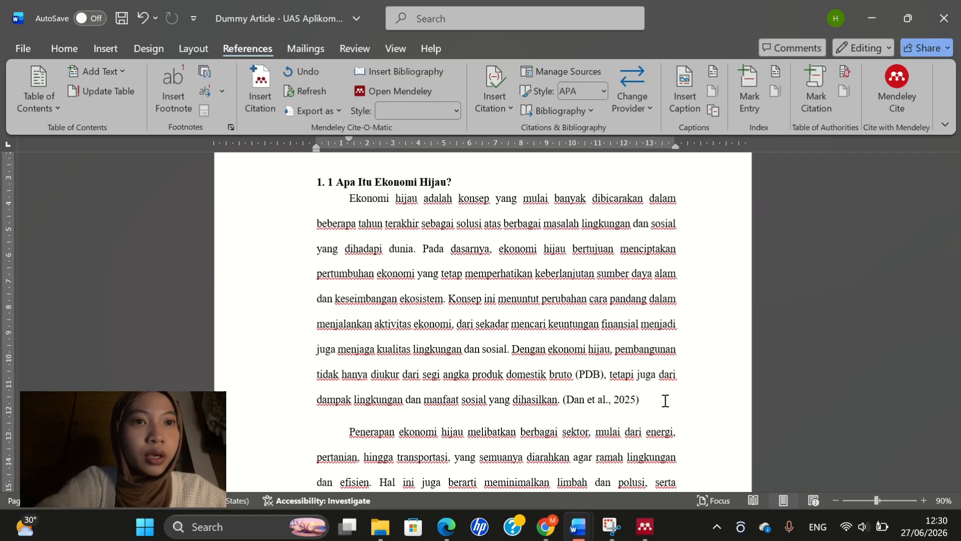
Step: Move the full stop from before the new citation to after it in the first paragraph under 1. 1
left_click(633, 399)
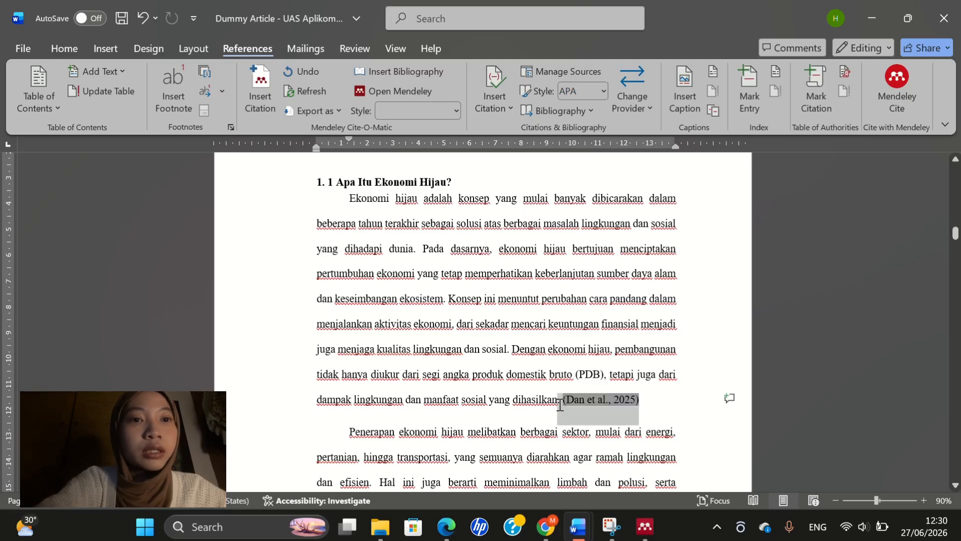
left_click(656, 414)
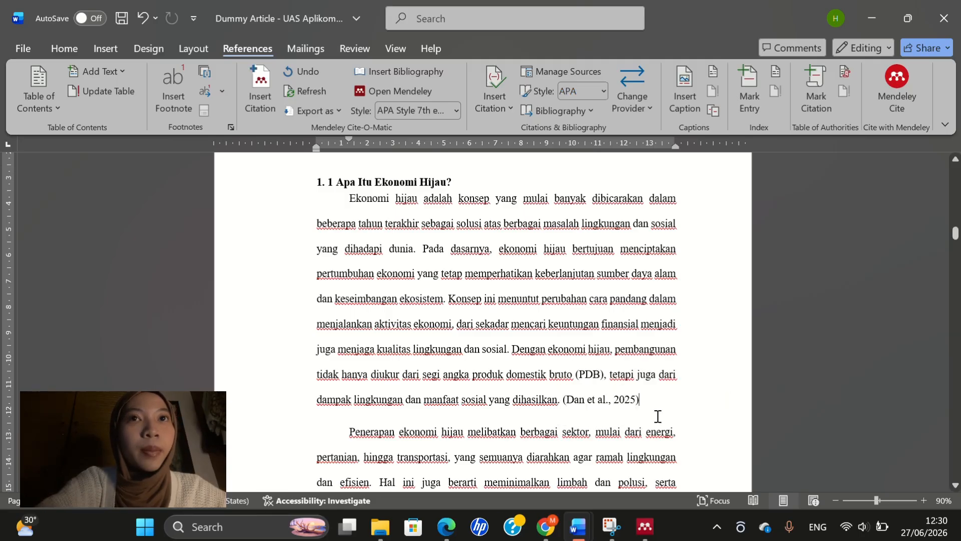
scroll(554, 267, "down", 3)
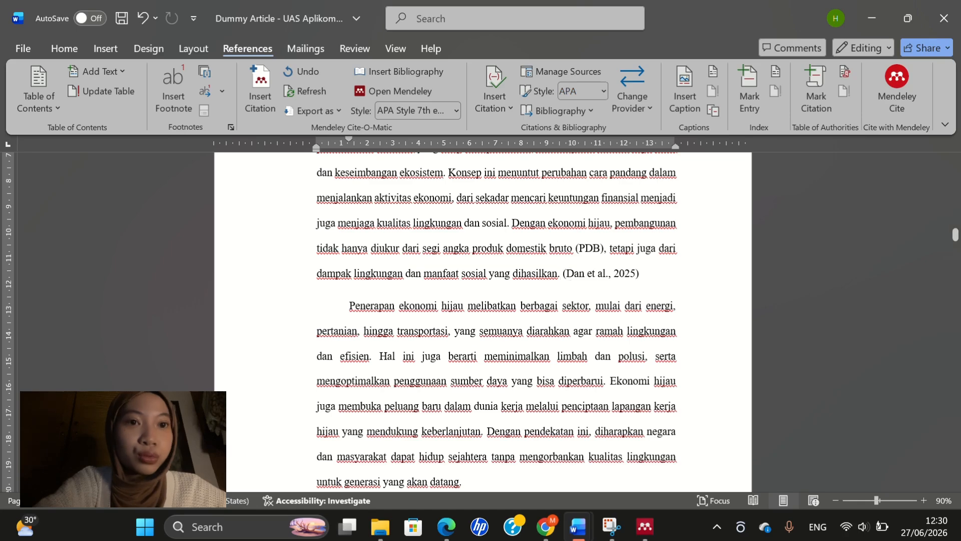
key("BackSpace")
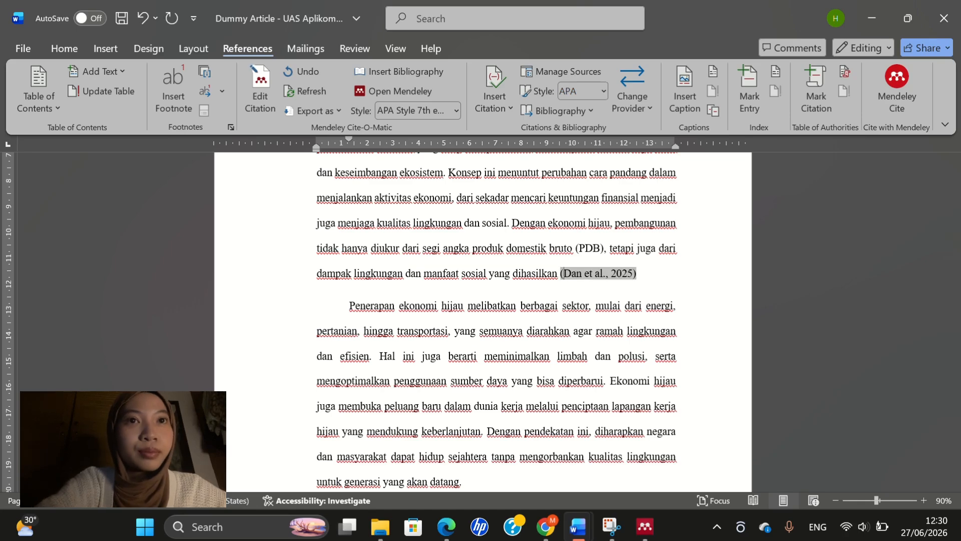
left_click(637, 274)
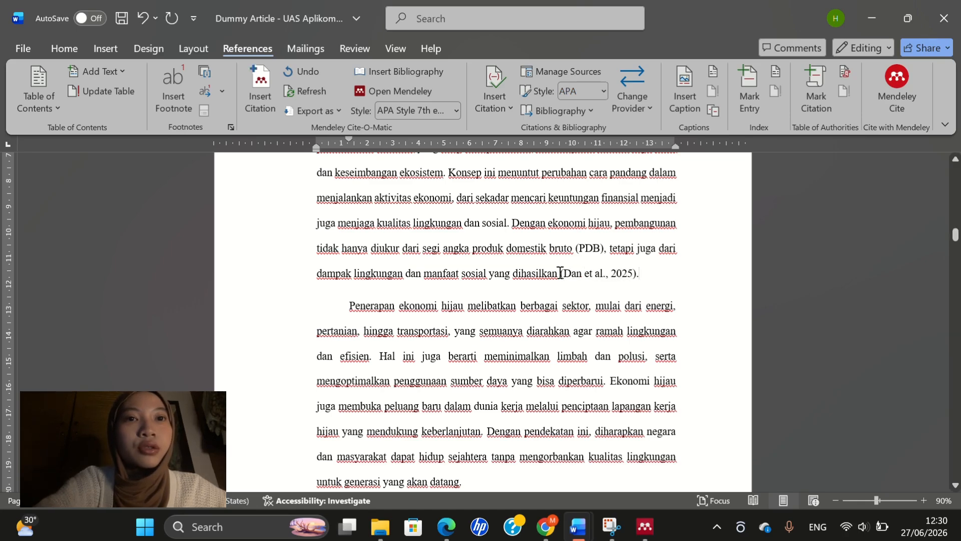
Step: Switch to Mendeley Desktop, copy the title of the 2017 article Dinamika Gerakan Lingkungan Dan, and return to Word
scroll(560, 273, "down", 10)
left_click(646, 533)
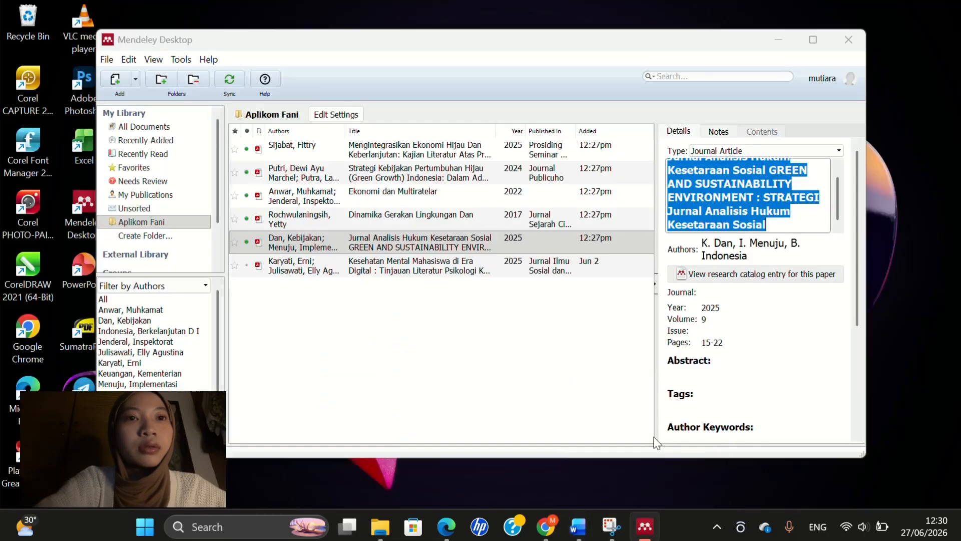
left_click(368, 221)
left_click(691, 168)
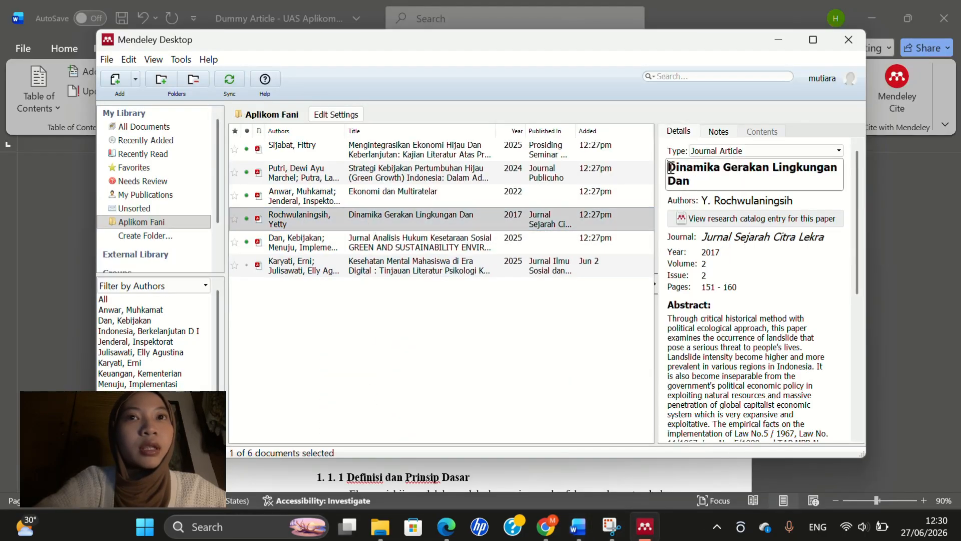
triple_click(724, 178)
key("ctrl+c")
left_click(778, 40)
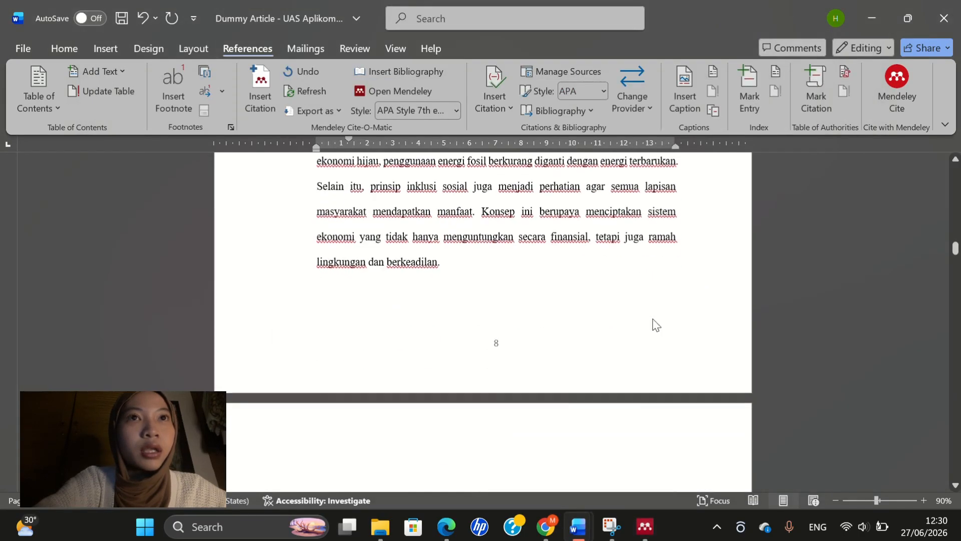
Step: Insert the Mendeley citation for Dinamika Gerakan Lingkungan Dan after "semakin mendesak" in the first paragraph under 1. 2
scroll(654, 323, "down", 10)
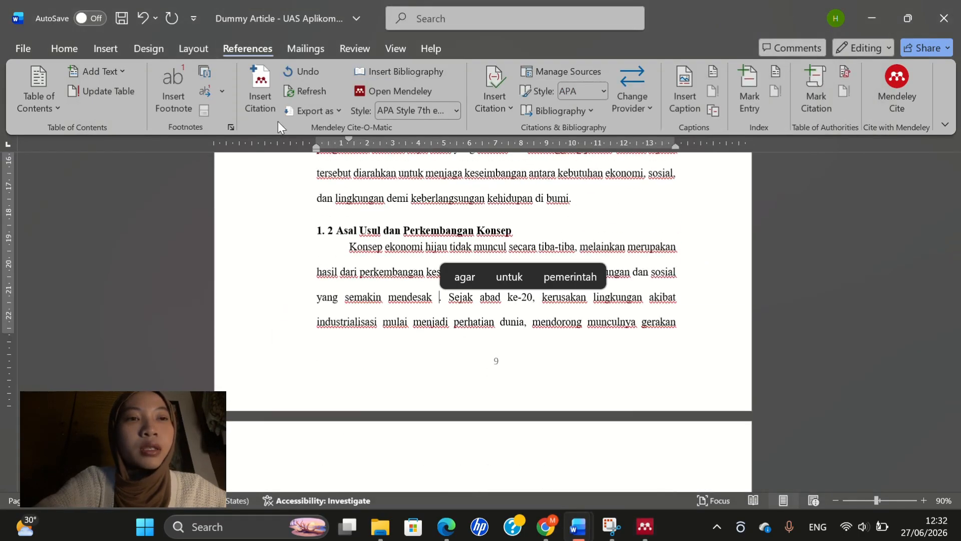
left_click(261, 93)
key("ctrl+v")
left_click(525, 343)
key("Return")
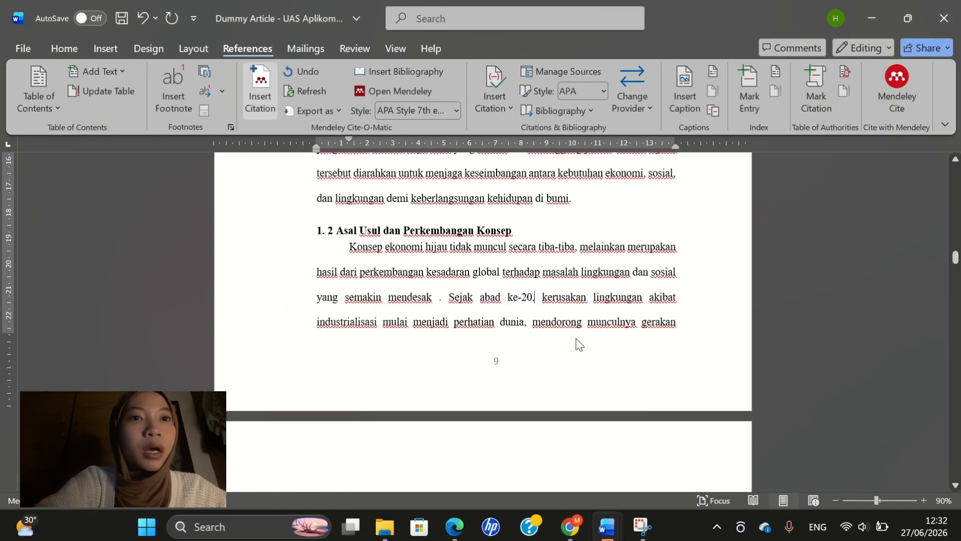
Step: Switch to Mendeley Desktop, copy the title Ekonomi dan Multiratelar, and return to the Word document
scroll(499, 302, "down", 10)
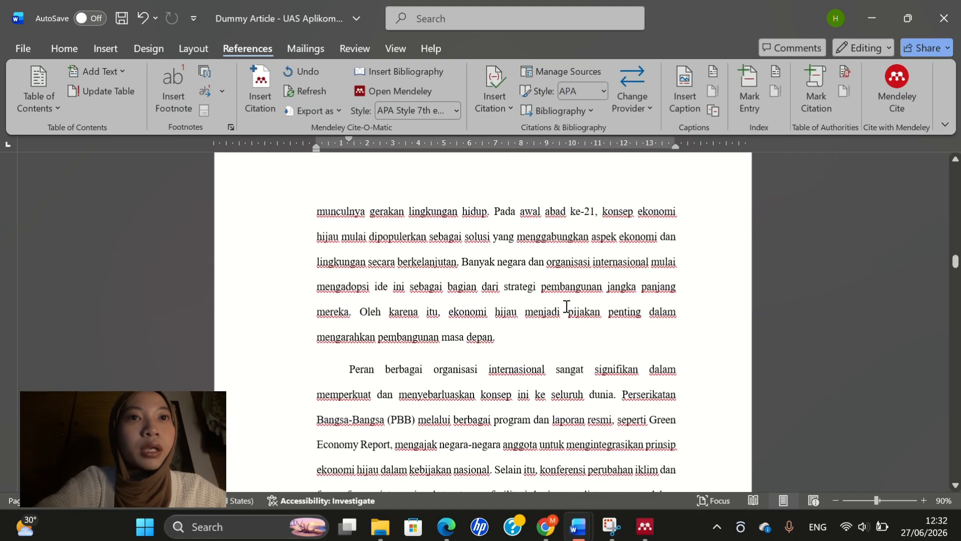
left_click(645, 527)
left_click(387, 196)
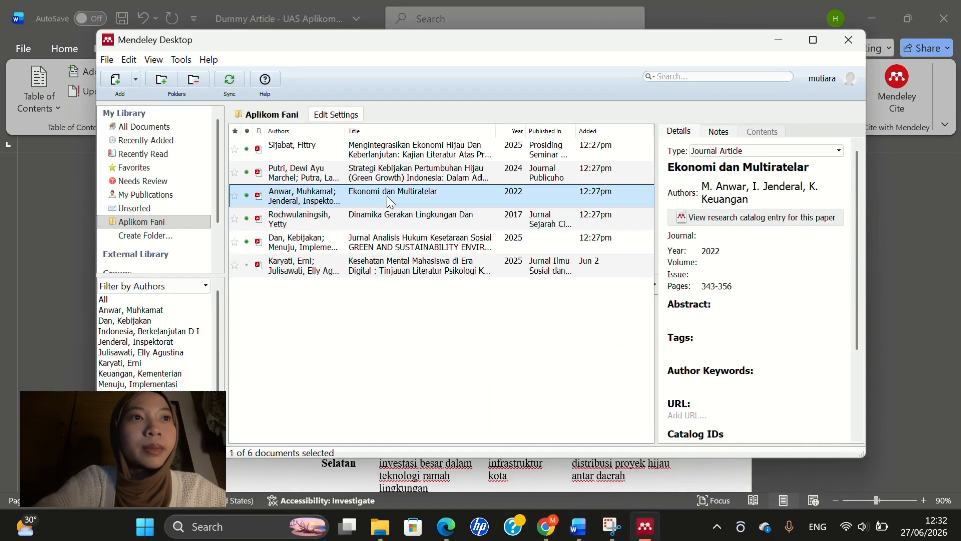
left_click(832, 167)
triple_click(833, 166)
left_click(778, 40)
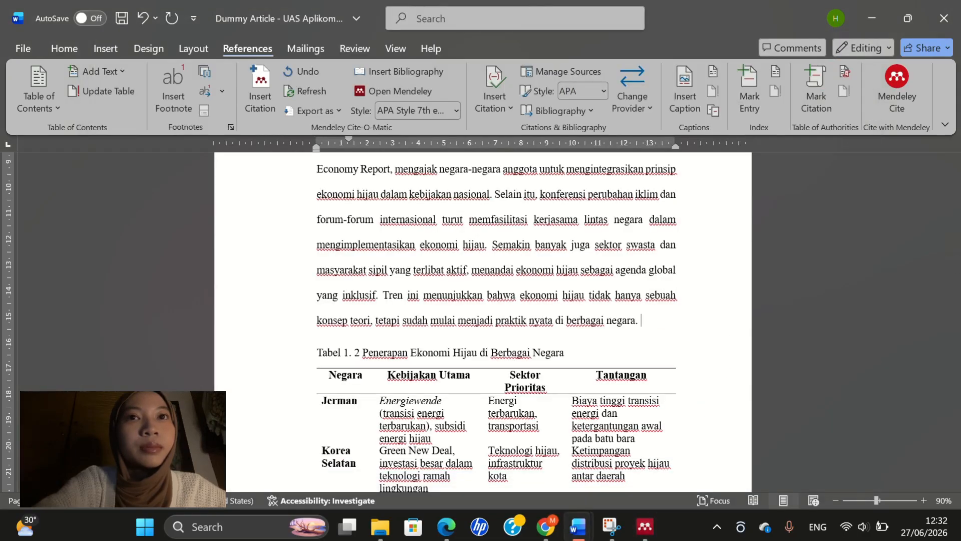
Step: Insert the Ekonomi dan Multiratelar citation at the end of the paragraph above Tabel 1. 2 and place the full stop after it
left_click(258, 107)
key("ctrl+v")
left_click(681, 373)
left_click(795, 364)
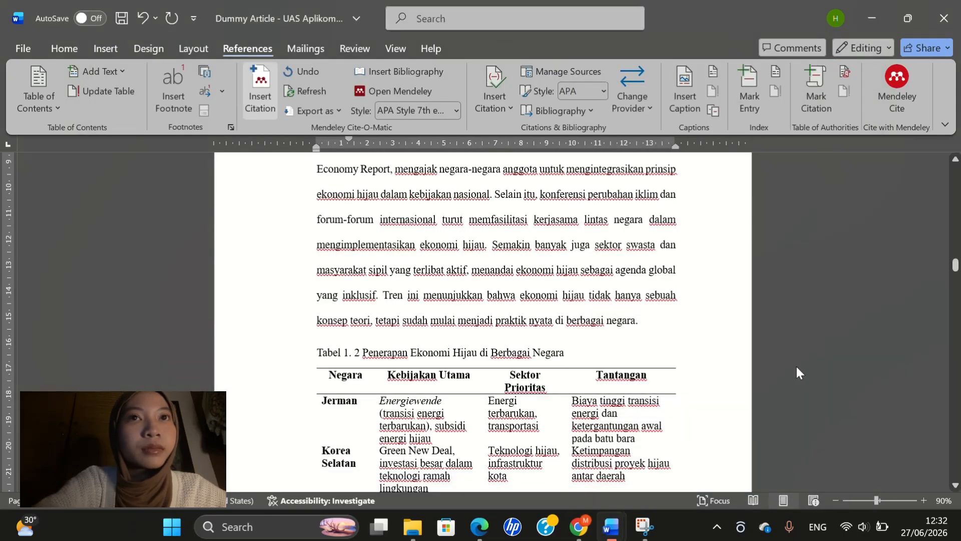
left_click(640, 320)
key("BackSpace")
left_click(369, 345)
type("., 2022).")
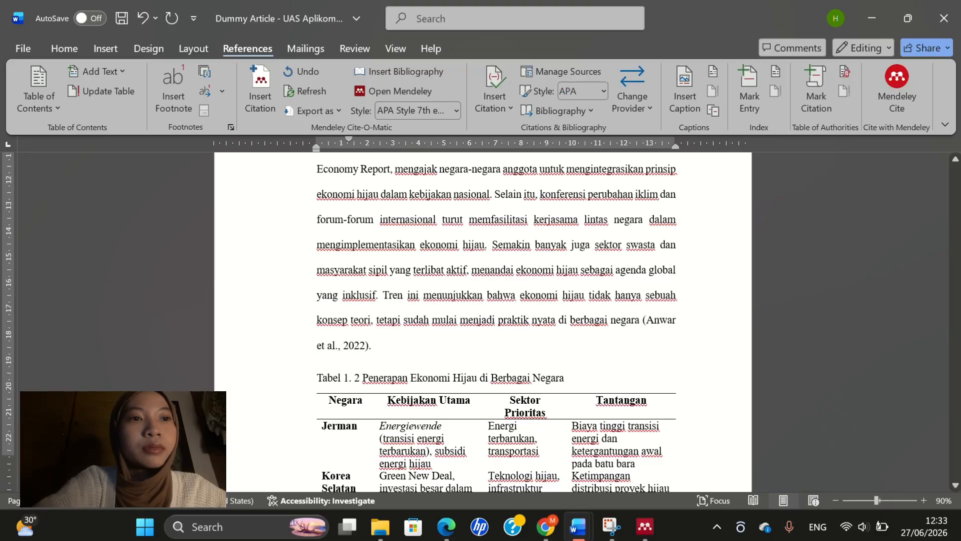
Step: Switch to Mendeley Desktop, copy the full title of the 2024 Strategi Kebijakan Pertumbuhan Hijau article, and return to Word
scroll(483, 321, "down", 8)
left_click(645, 527)
left_click(418, 174)
left_click_drag(669, 166, 820, 212)
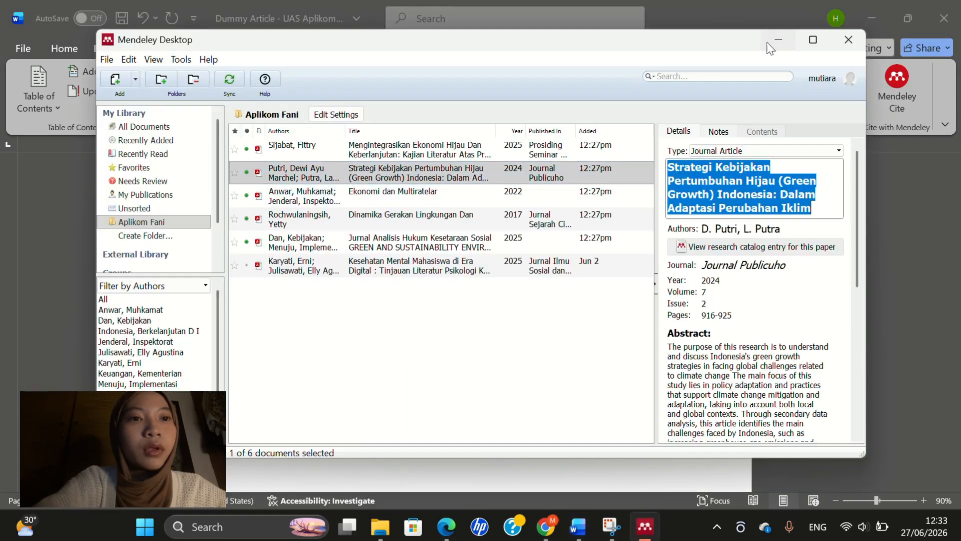
left_click(778, 40)
Step: Insert the Strategi Kebijakan Pertumbuhan Hijau citation at the end of the paragraph under 1. 2. 1 Sejarah dan Perkembangan Awal
left_click(433, 407)
left_click(267, 99)
key("ctrl+v")
left_click(575, 398)
left_click(585, 393)
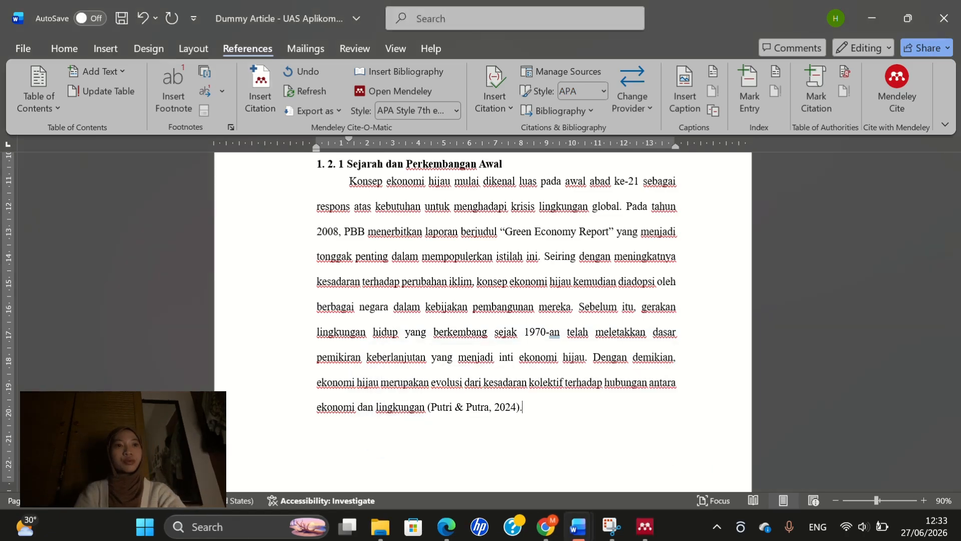
Step: Delete the citation placeholder at the end of the paragraph under 1. 2. 2 Peran PBB dan Organisasi Internasional
scroll(563, 412, "down", 8)
left_click(637, 398)
key("BackSpace")
key("BackSpace")
key("BackSpace")
key("BackSpace")
key("BackSpace")
key("BackSpace")
key("BackSpace")
key("BackSpace")
key("BackSpace")
Step: Copy the Mengintegrasikan Ekonomi Hijau Dan Keberlanjutan title from Mendeley Desktop and insert its citation, followed by a full stop, at the end of the 1. 2. 2 paragraph
left_click(645, 526)
left_click(375, 126)
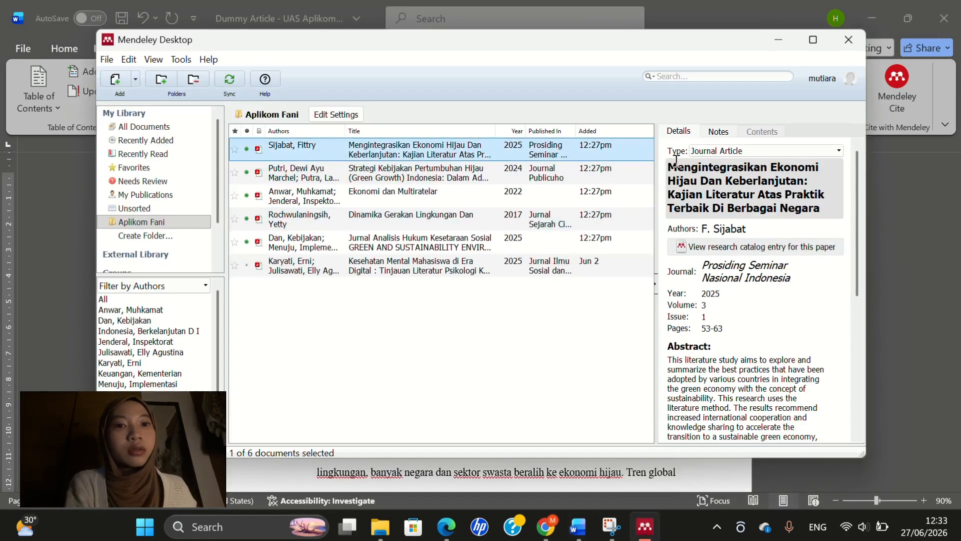
left_click_drag(670, 163, 832, 213)
left_click(778, 40)
left_click(260, 90)
key("ctrl+v")
left_click(746, 397)
left_click(752, 390)
type(".")
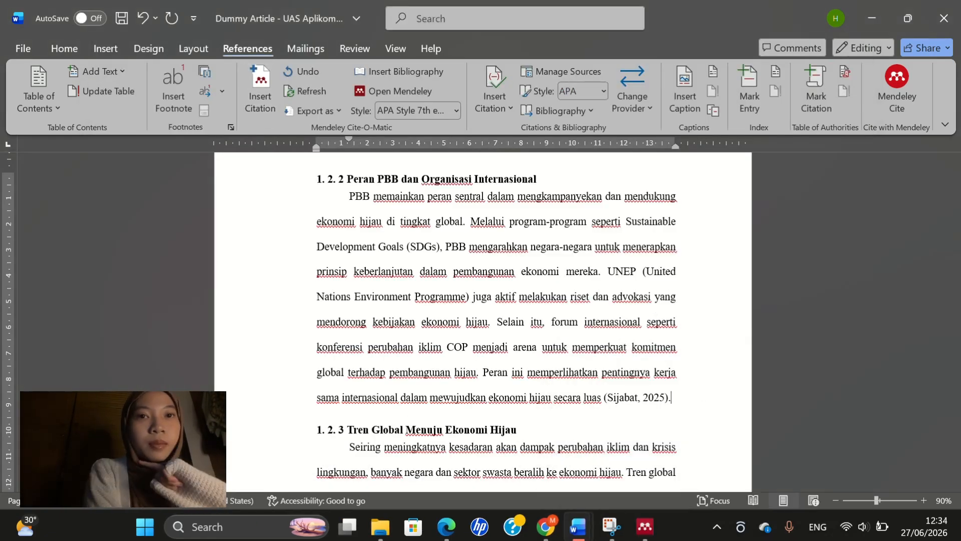
Step: Insert a Next Page section break after the last paragraph under 3. 3. 3 Peran Swasta dan Lembaga Non-Pemerintah
scroll(627, 336, "down", 3)
scroll(626, 337, "down", 20)
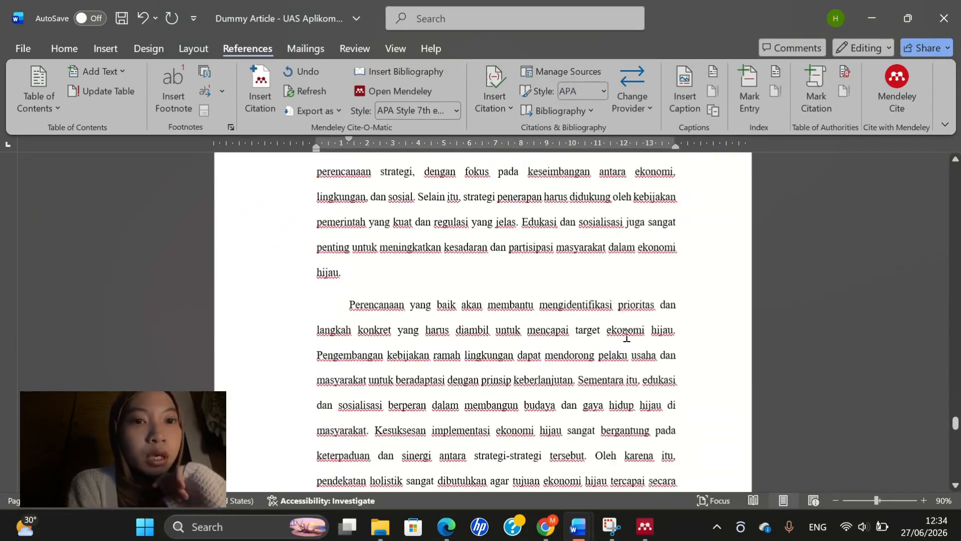
left_click(493, 372)
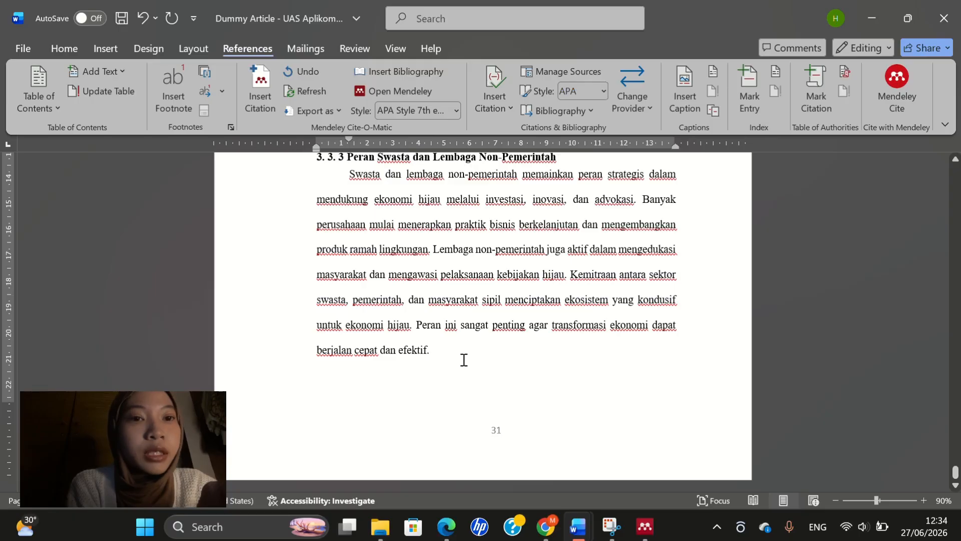
left_click(153, 56)
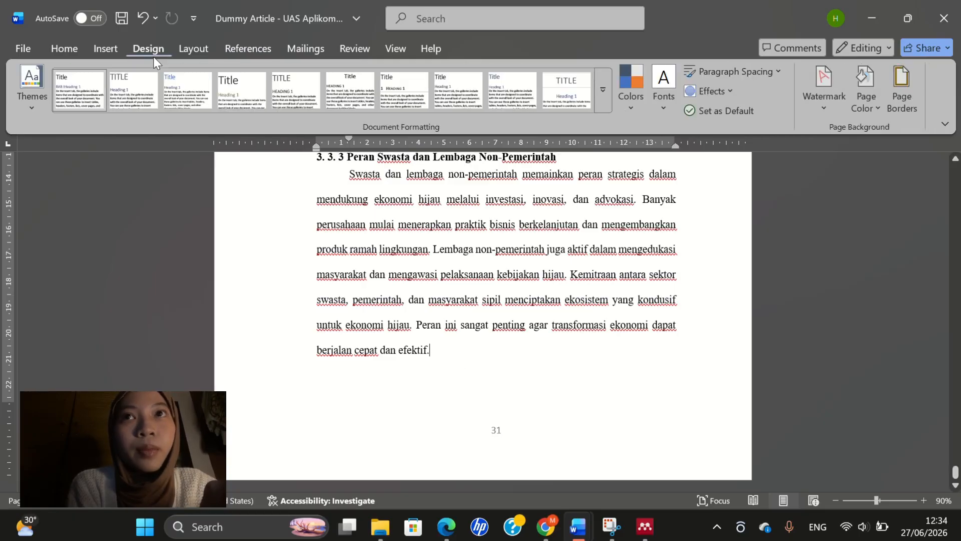
left_click(194, 48)
left_click(205, 71)
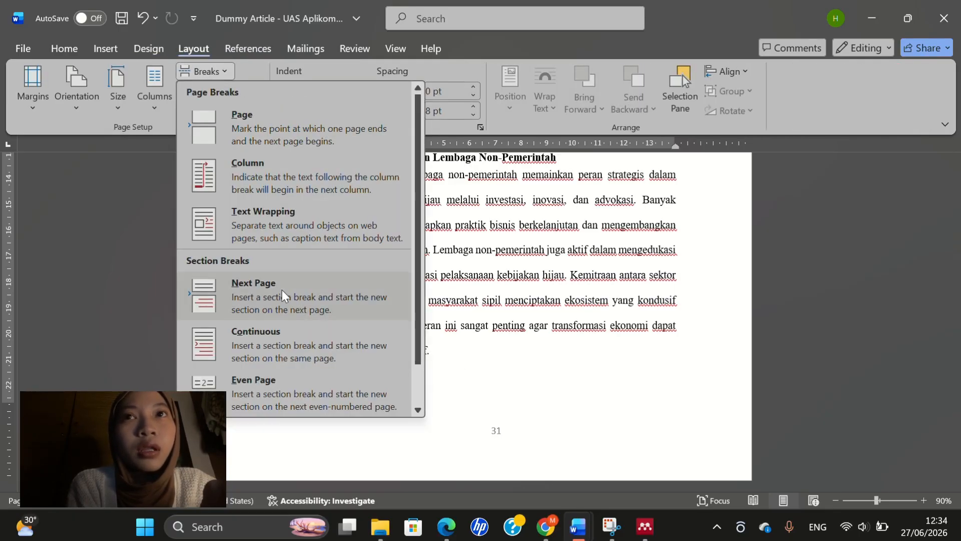
left_click(248, 282)
Step: Add the title DAFTAR PUSTAKA in the Heading 1 style without chapter numbering on the new page
left_click(64, 47)
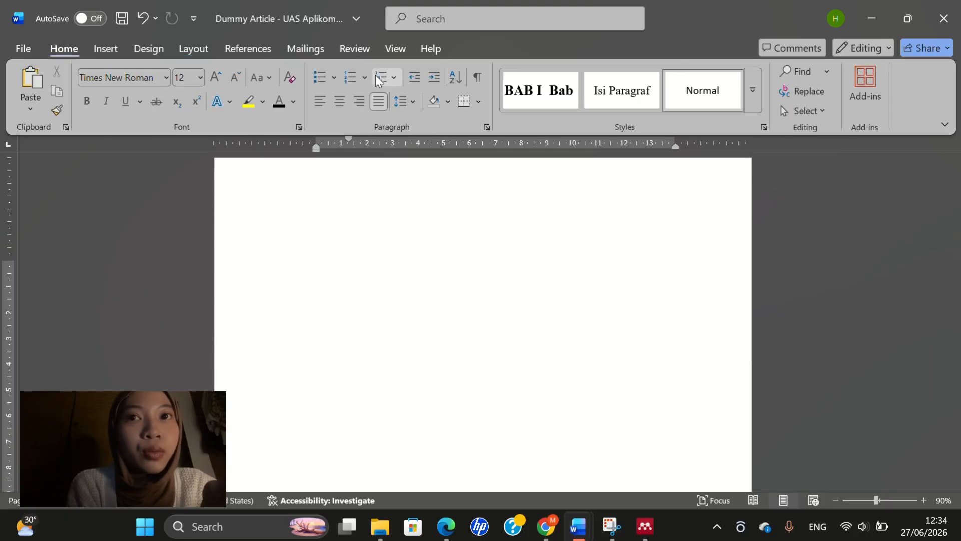
left_click(752, 89)
left_click(854, 90)
key("BackSpace")
key("BackSpace")
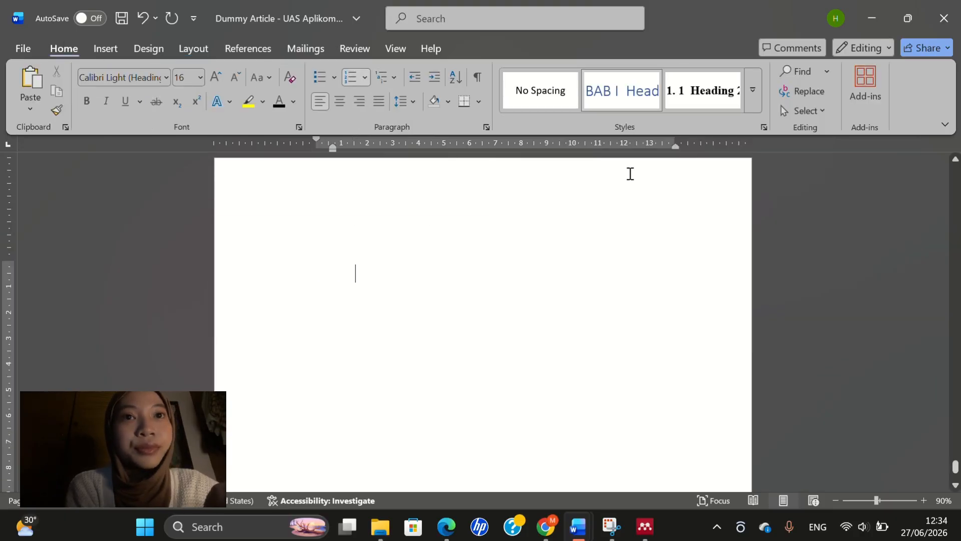
type("DAFTAR PUSTAKA")
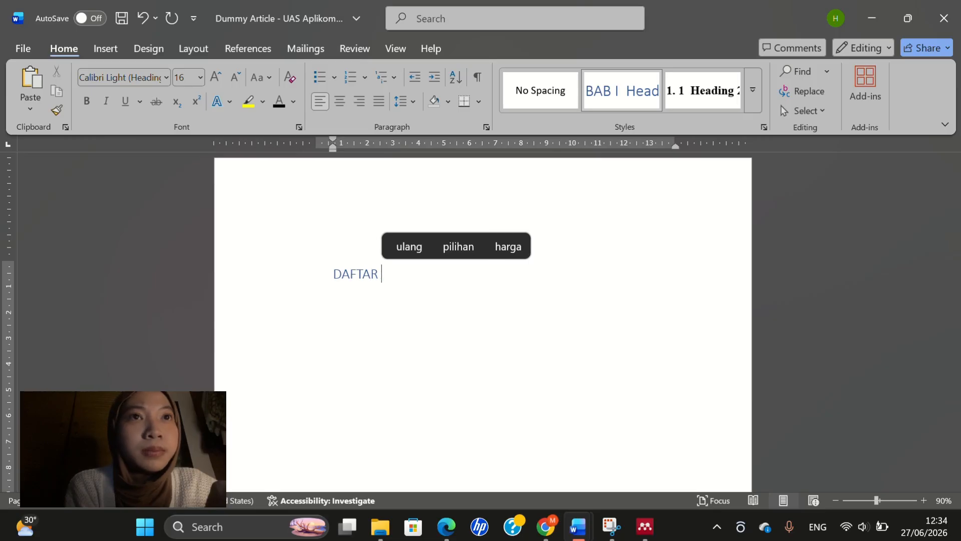
Step: Format the DAFTAR PUSTAKA title as centred, bold, black 14 pt Times New Roman, and start a new line below it
left_click_drag(336, 269, 450, 272)
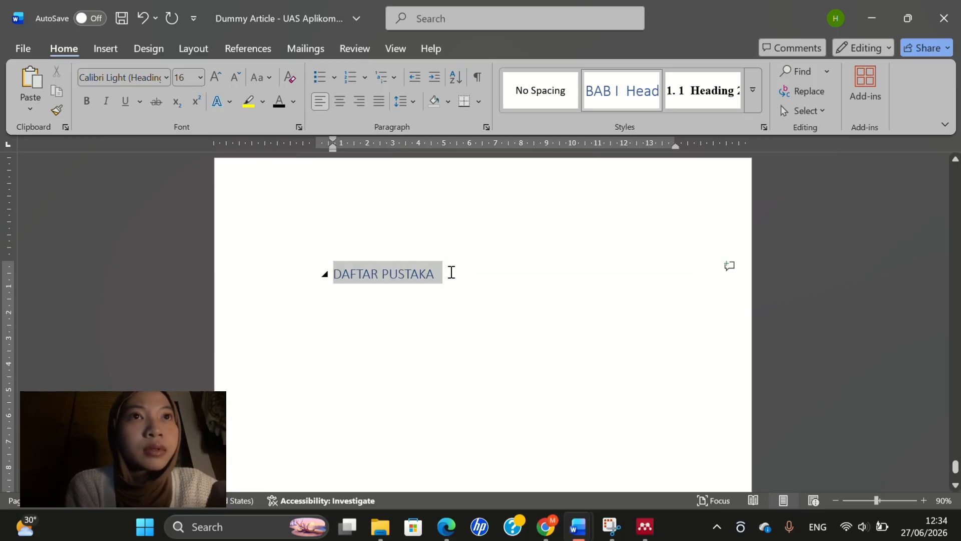
left_click(345, 105)
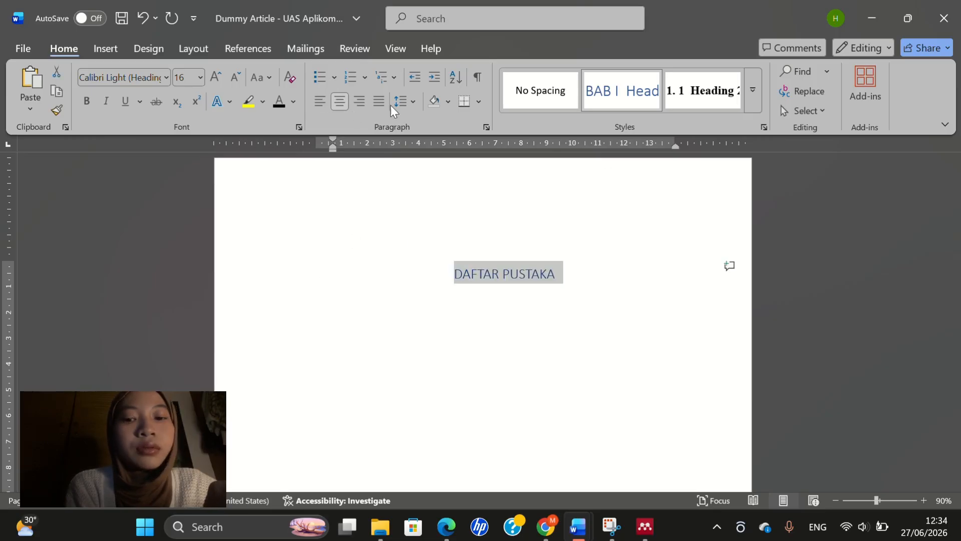
left_click(200, 77)
left_click(190, 188)
left_click(164, 77)
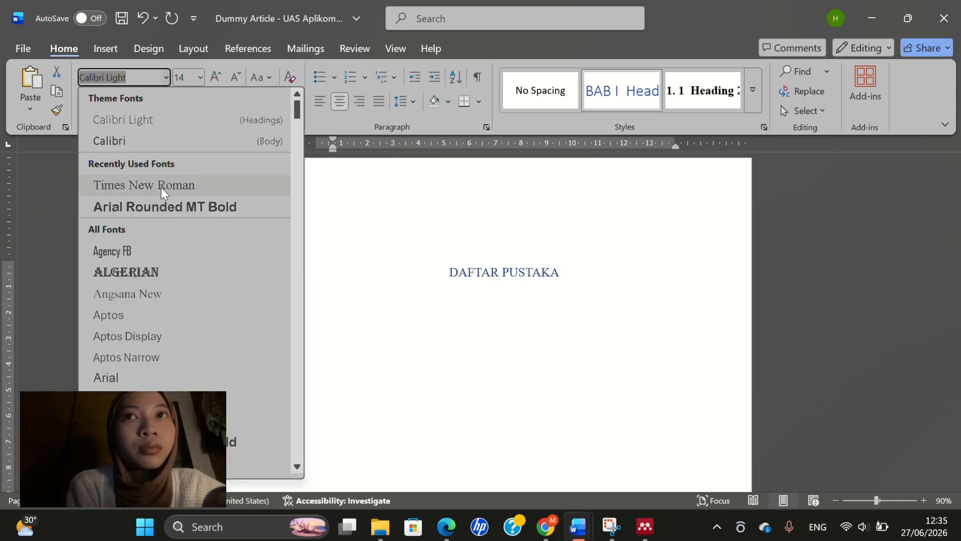
left_click(161, 187)
left_click(86, 100)
left_click(587, 274)
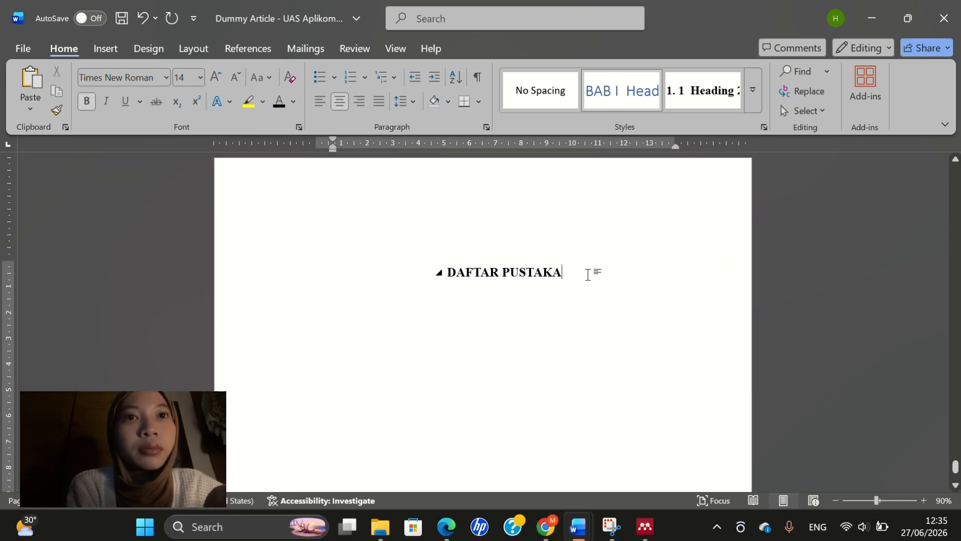
key("Return")
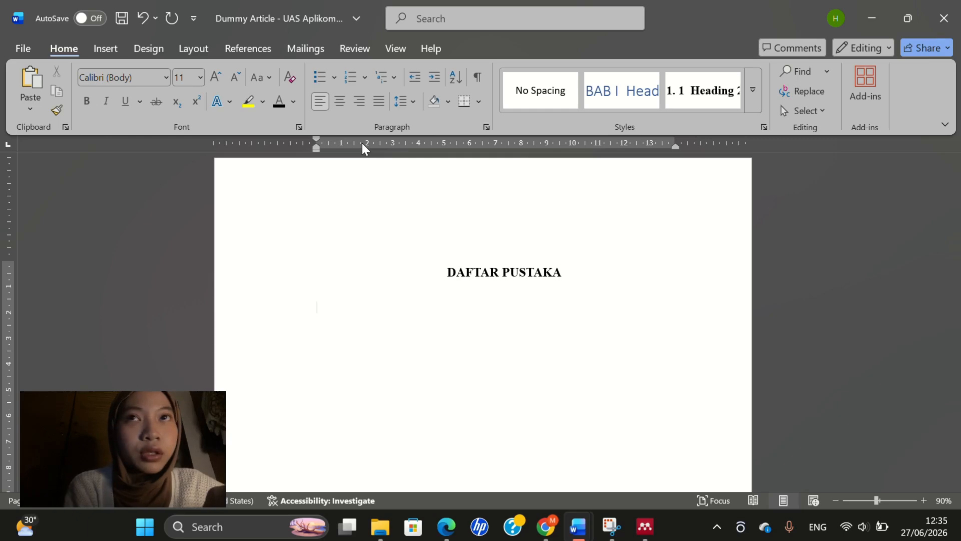
Step: Insert the Mendeley bibliography on the empty line below the DAFTAR PUSTAKA title
left_click(203, 40)
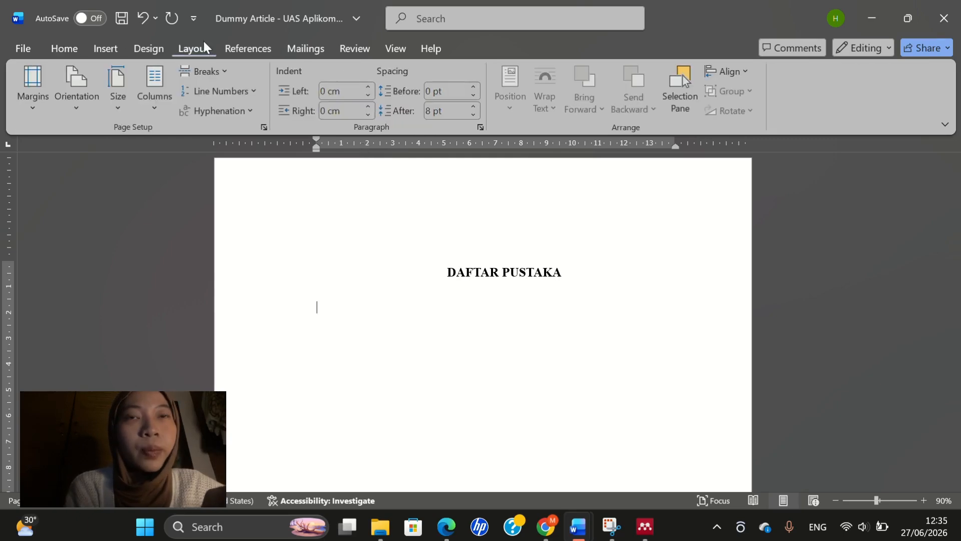
left_click(163, 42)
left_click(240, 47)
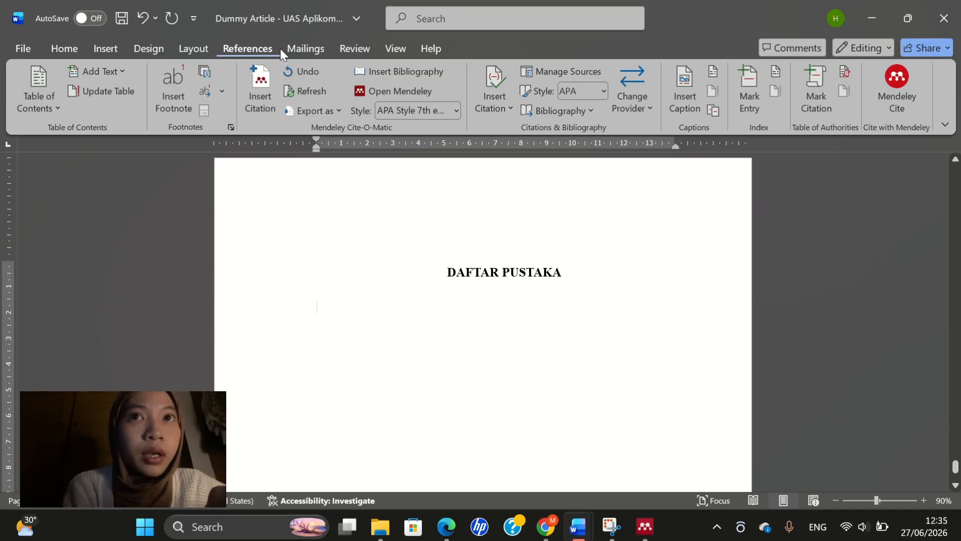
left_click(440, 76)
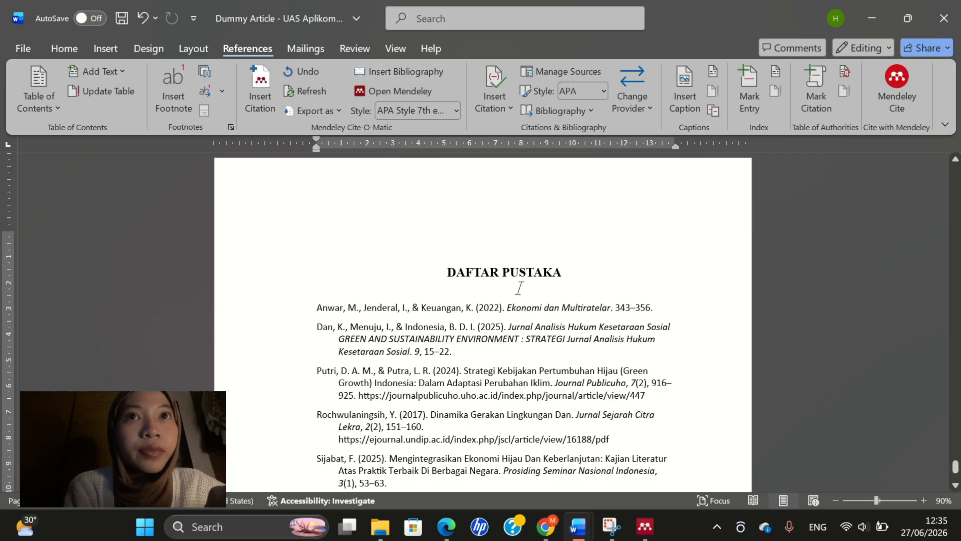
scroll(519, 287, "down", 3)
scroll(519, 287, "up", 1)
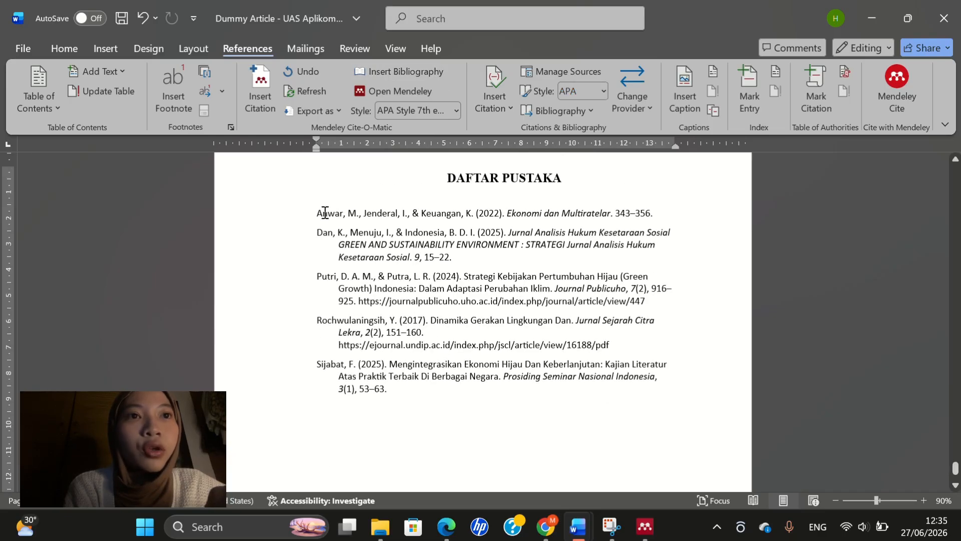
Step: Set the font size of all the bibliography entries under DAFTAR PUSTAKA to 12 pt
left_click_drag(318, 212, 420, 403)
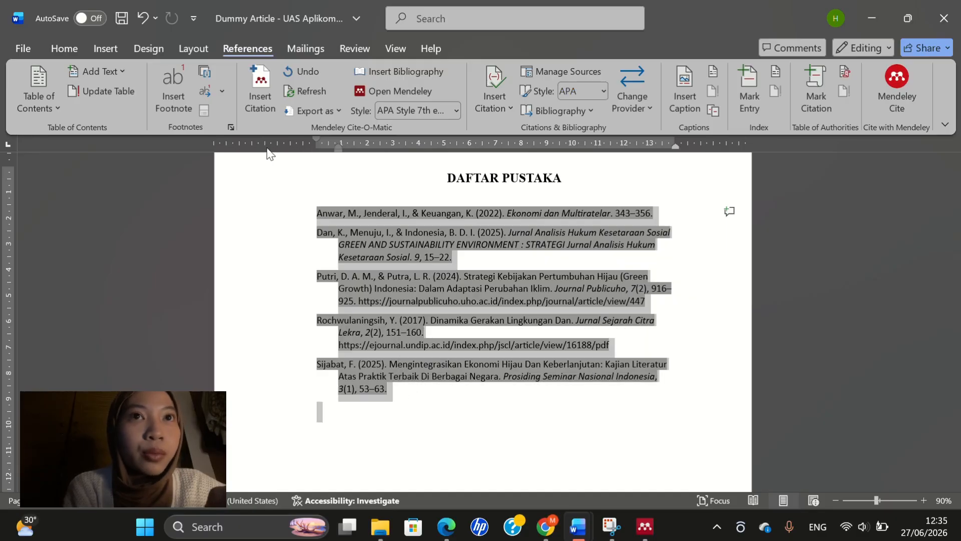
left_click(71, 52)
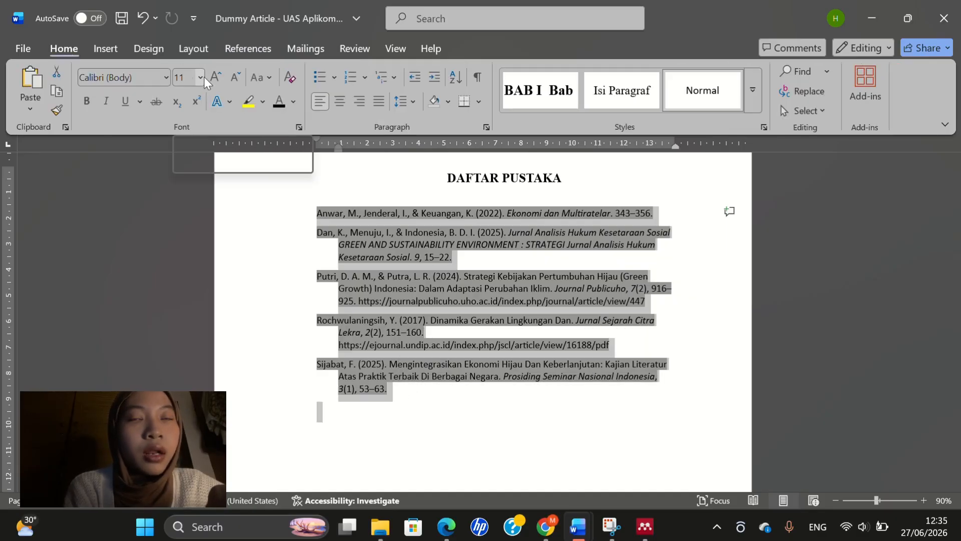
left_click(200, 78)
left_click(185, 190)
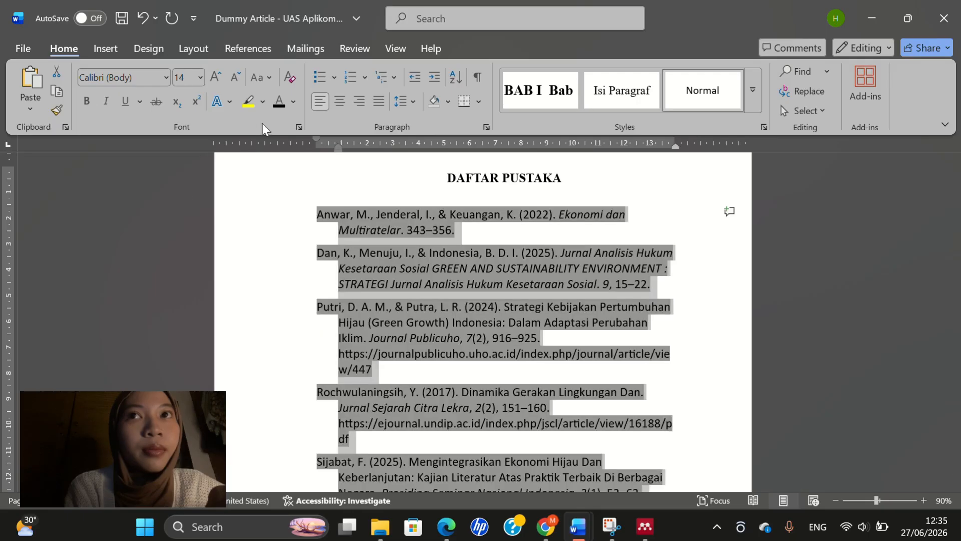
left_click(200, 77)
left_click(191, 170)
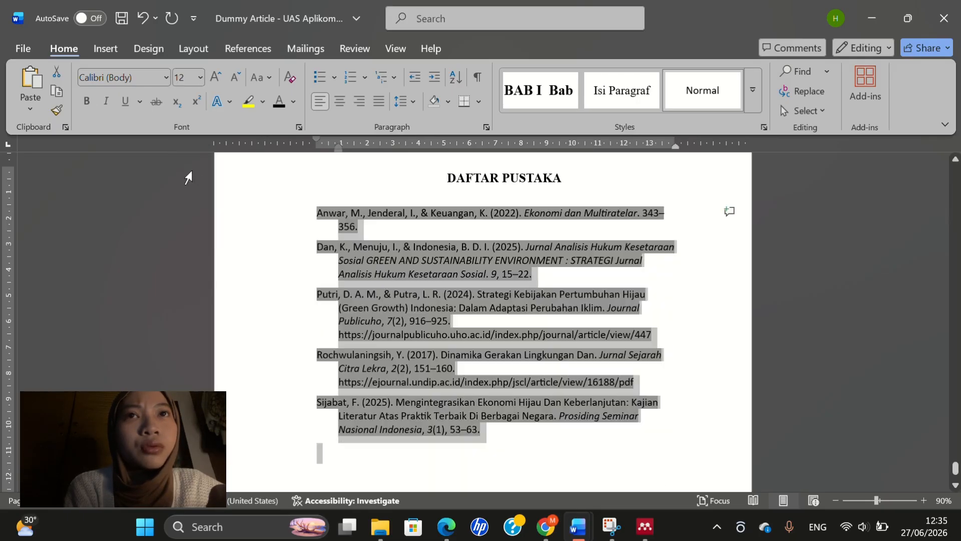
Step: Justify the bibliography entries and set their line spacing to 1,5
left_click(379, 102)
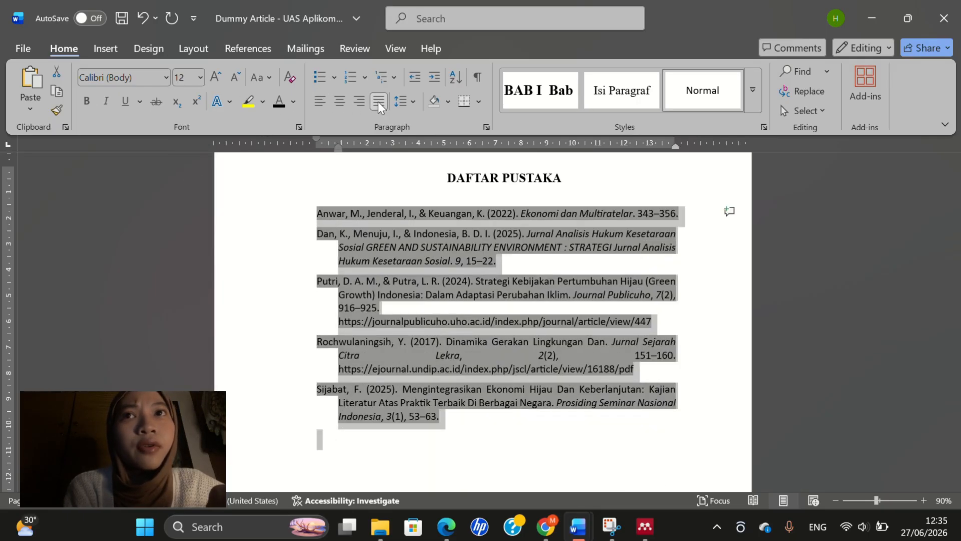
left_click(413, 103)
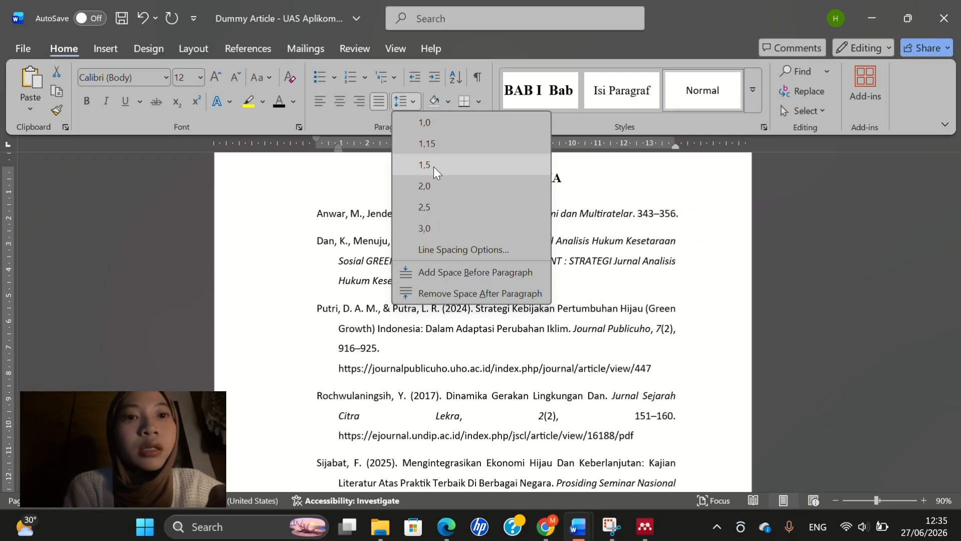
left_click(434, 166)
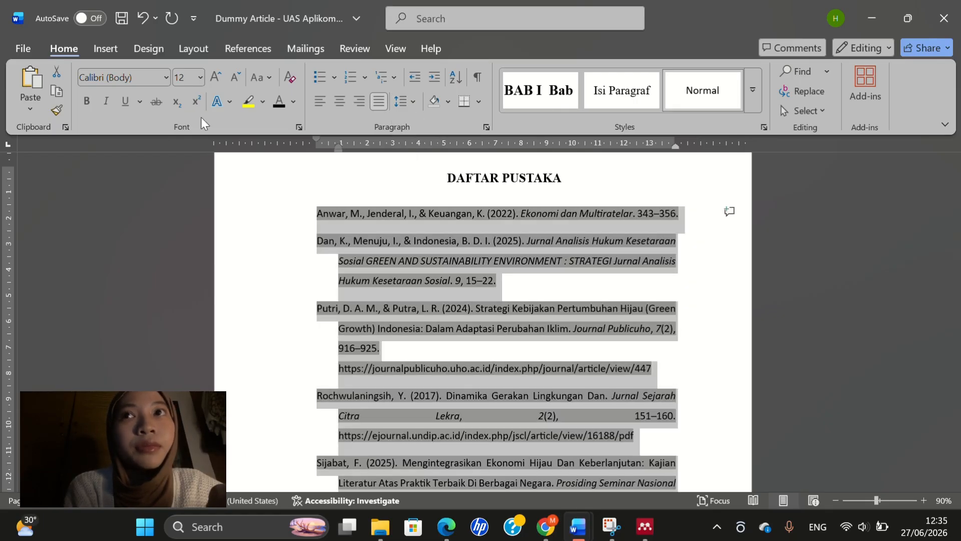
Step: Change the font of the bibliography entries to Times New Roman
left_click(167, 77)
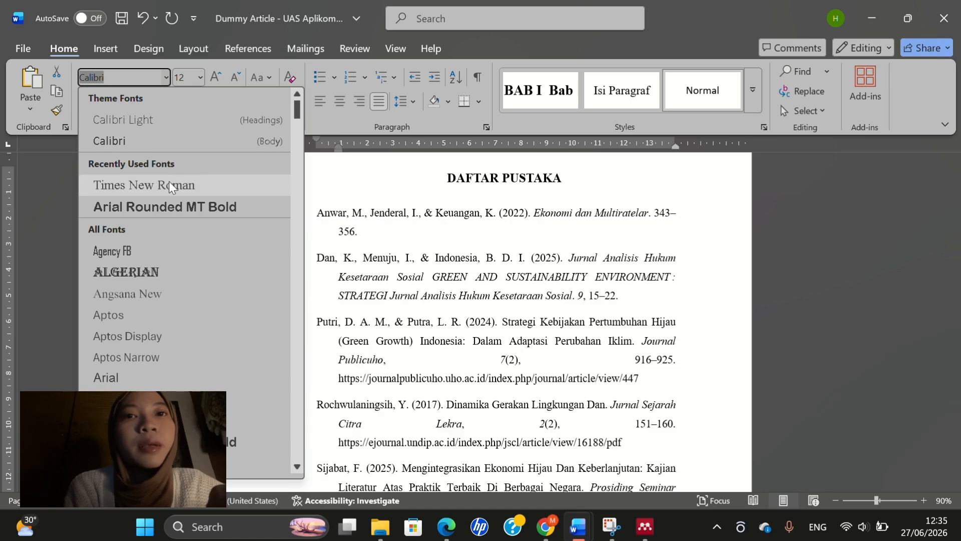
left_click(200, 184)
scroll(358, 299, "down", 3)
scroll(358, 299, "up", 4)
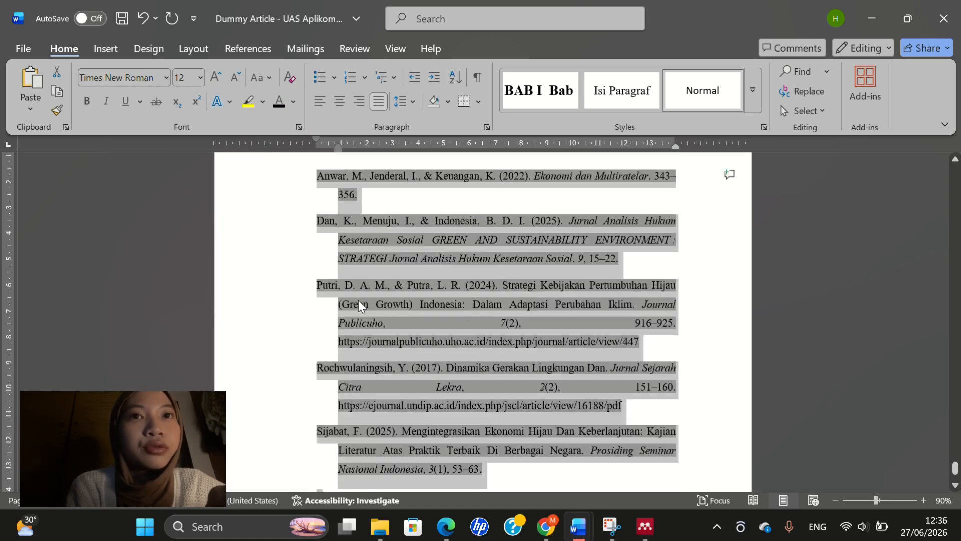
scroll(359, 299, "down", 2)
scroll(358, 300, "down", 1)
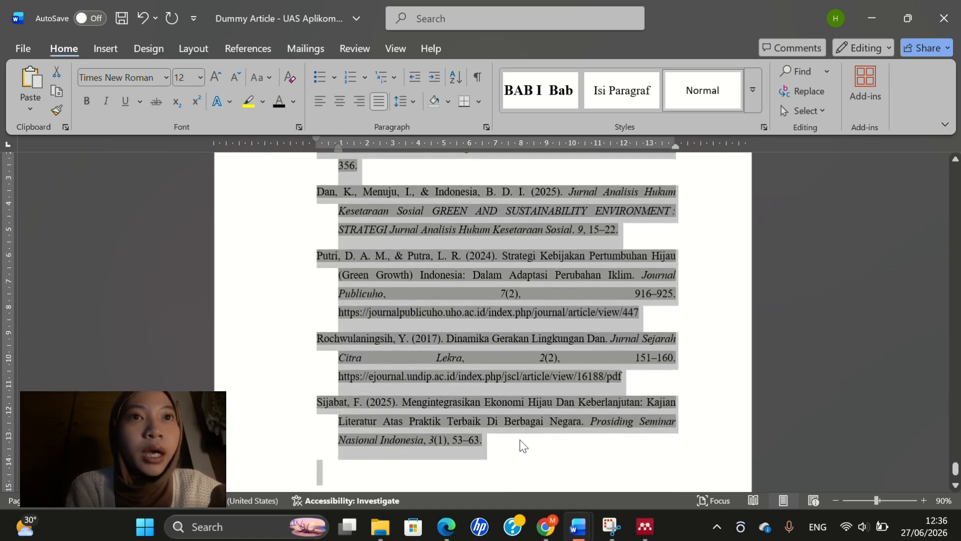
scroll(503, 308, "up", 5)
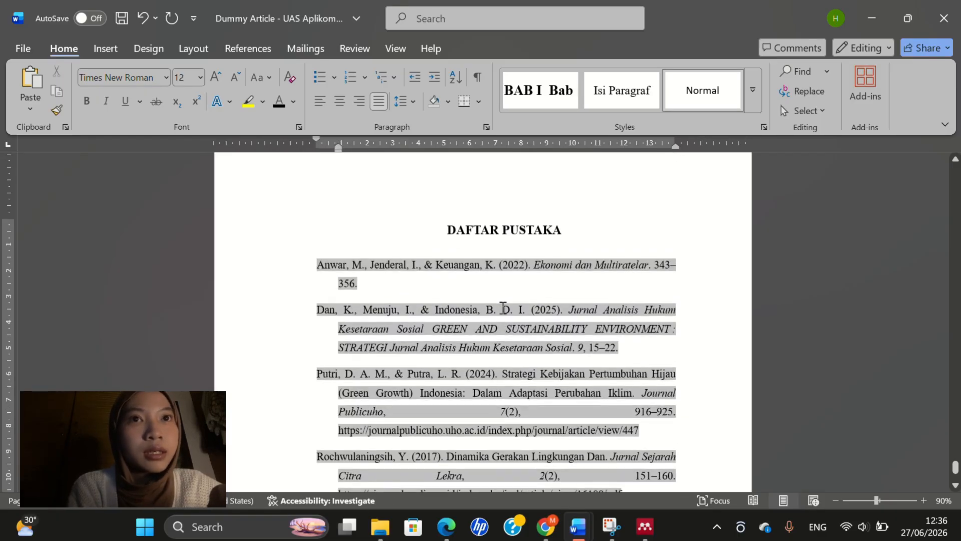
Step: Examine the header and footer page numbers on the last section 5 pages and on the DAFTAR PUSTAKA page
double_click(581, 202)
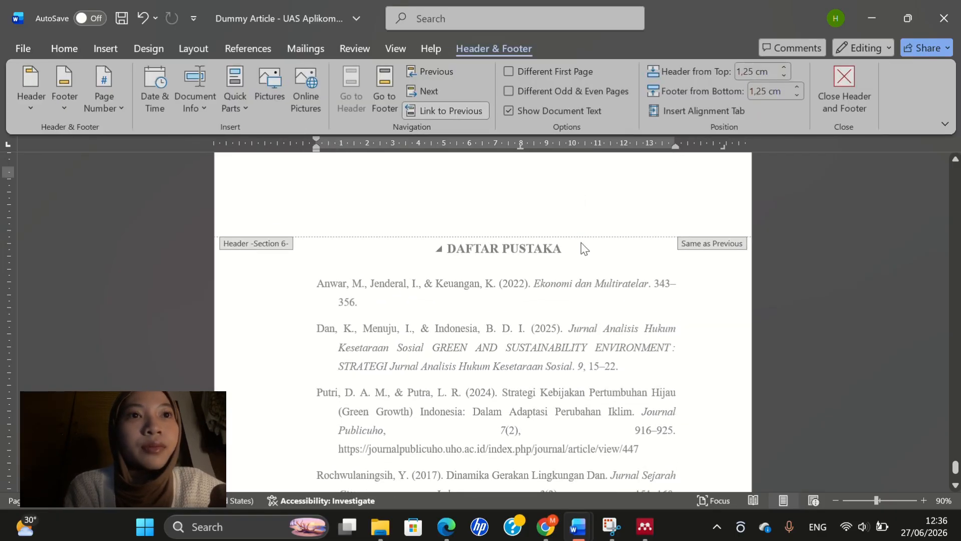
double_click(581, 248)
scroll(574, 220, "down", 5)
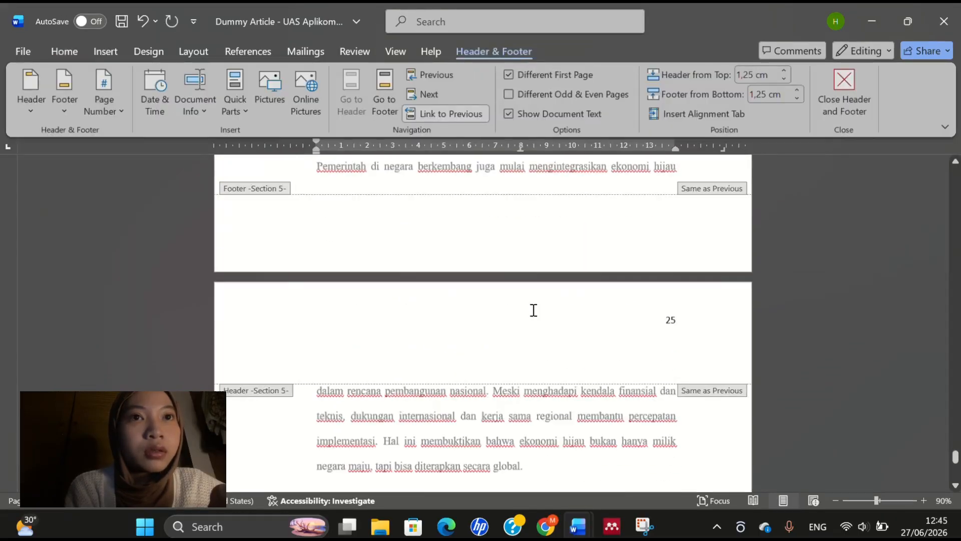
scroll(532, 309, "down", 10)
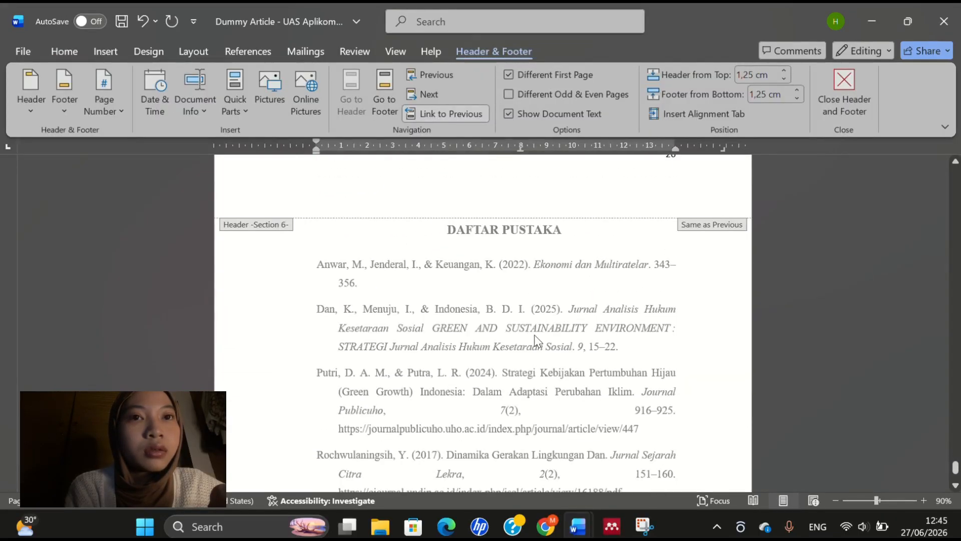
scroll(568, 276, "up", 3)
scroll(527, 252, "down", 10)
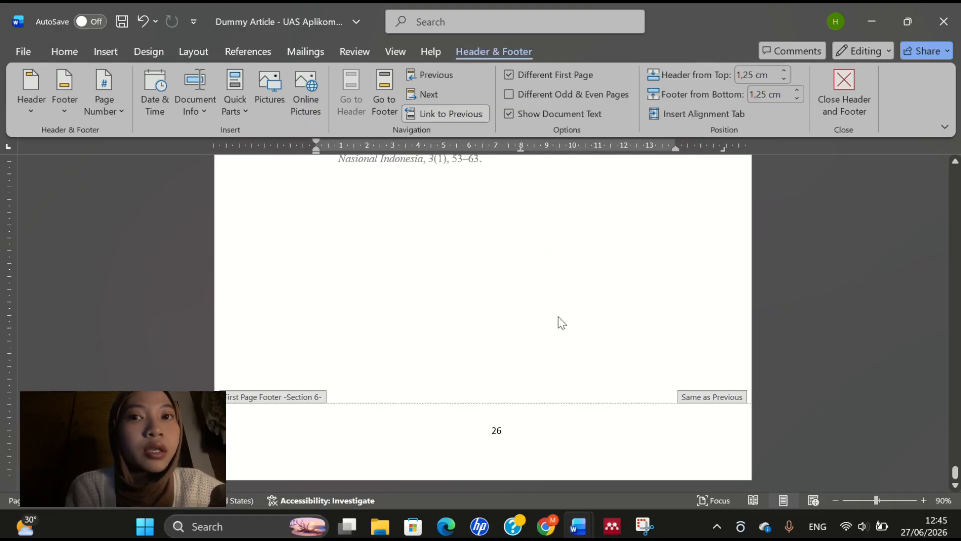
scroll(558, 322, "up", 1)
scroll(562, 322, "down", 1)
Step: Update the entire table of contents under DAFTAR ISI, covering both its entries and page numbers
left_click_drag(955, 472, 955, 170)
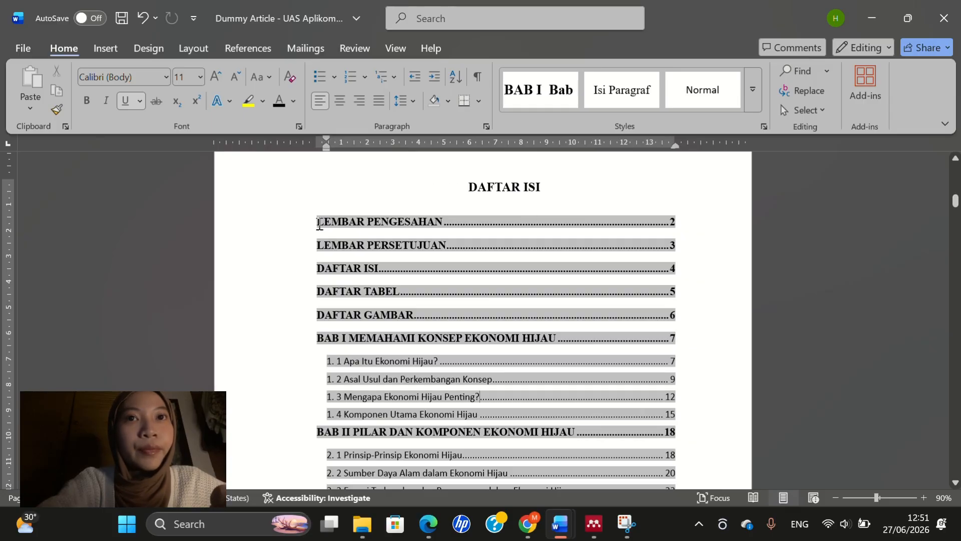
left_click_drag(318, 220, 573, 340)
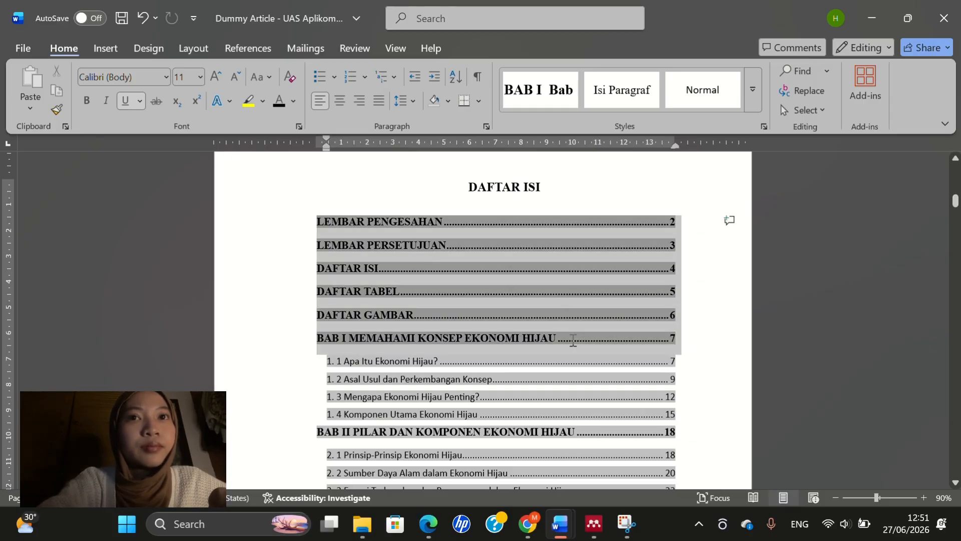
left_click(316, 221)
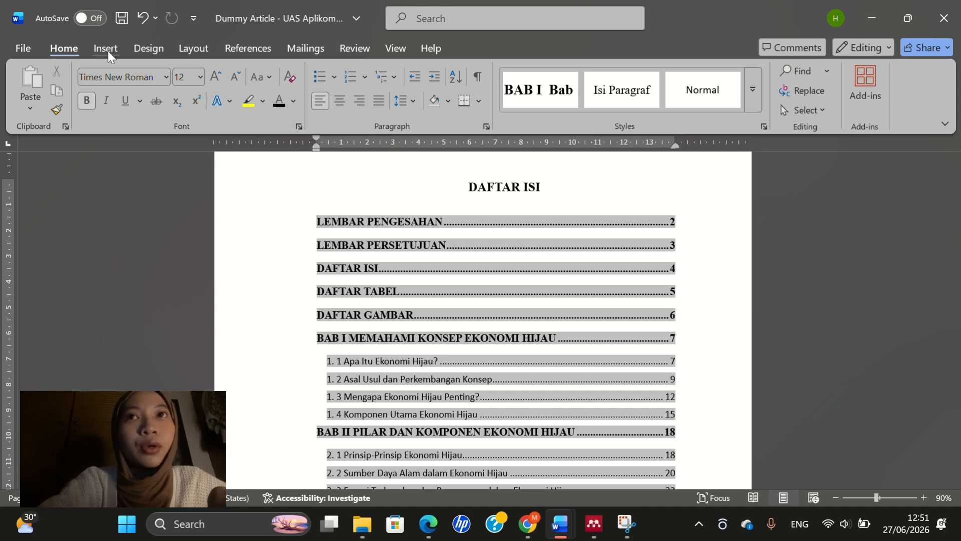
left_click(242, 50)
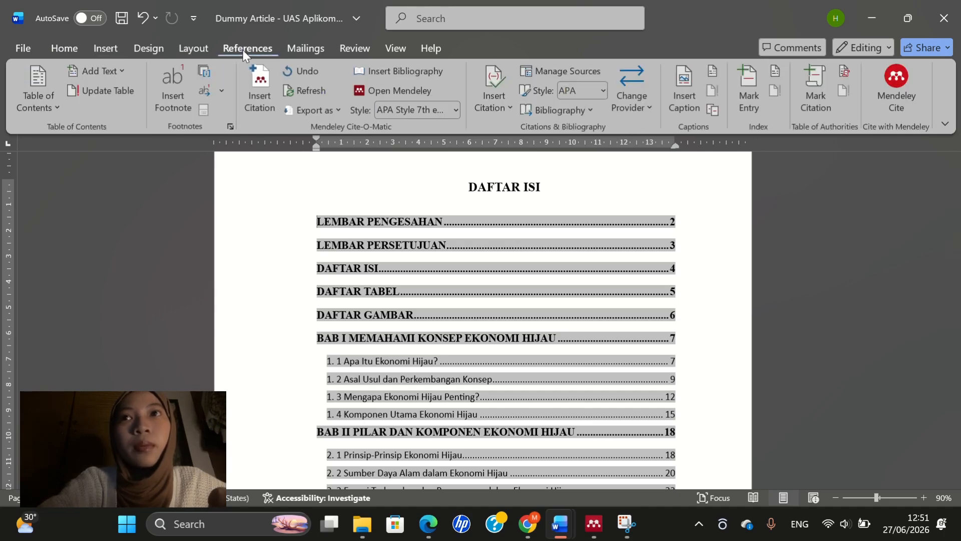
left_click(101, 94)
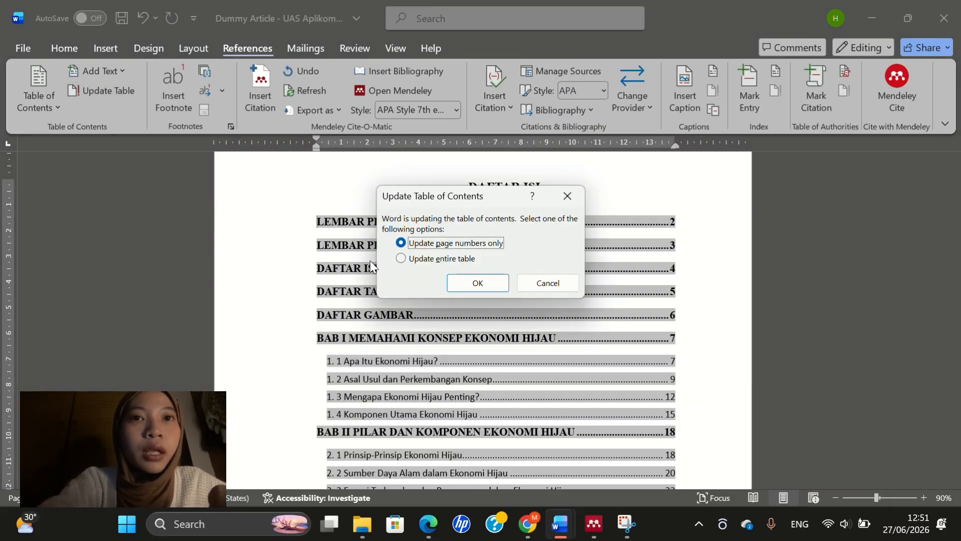
left_click(401, 259)
left_click(479, 284)
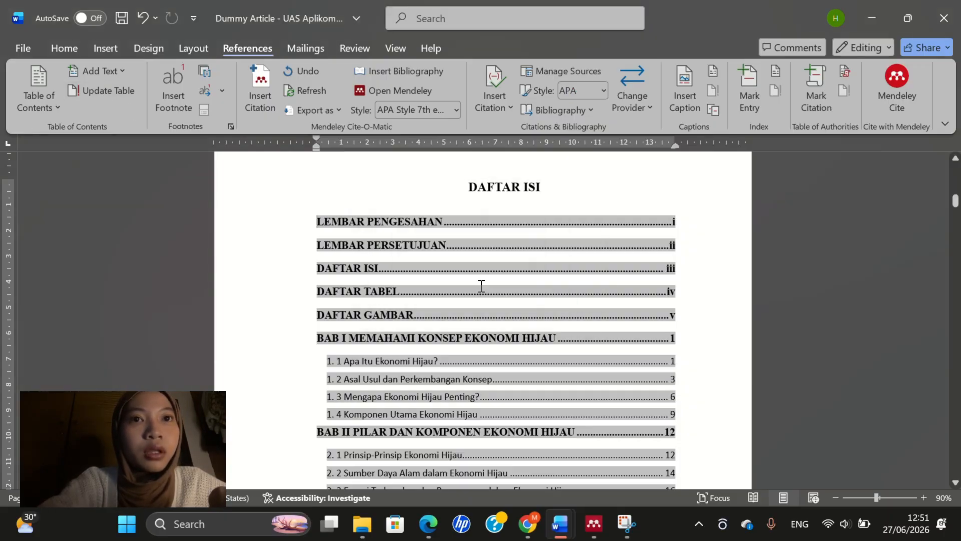
scroll(481, 286, "down", 10)
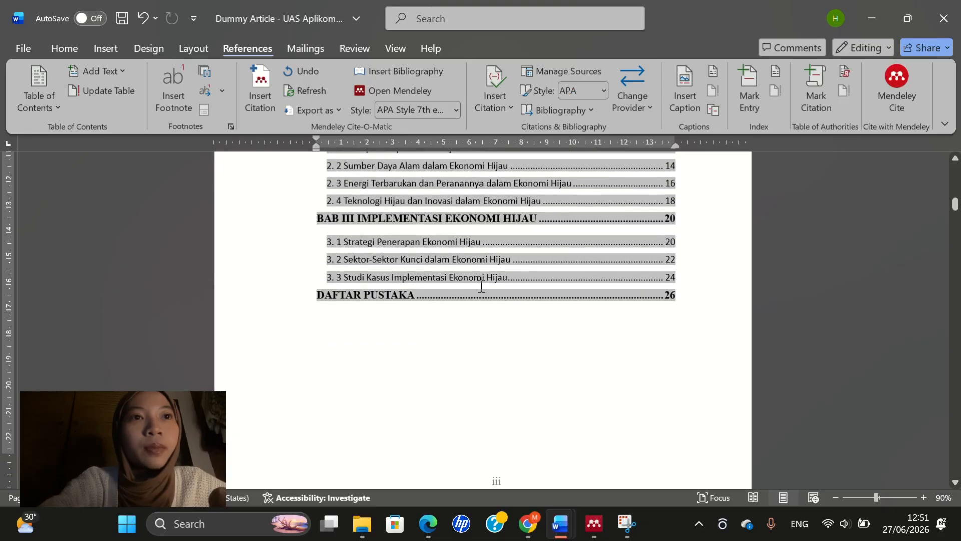
scroll(481, 285, "up", 8)
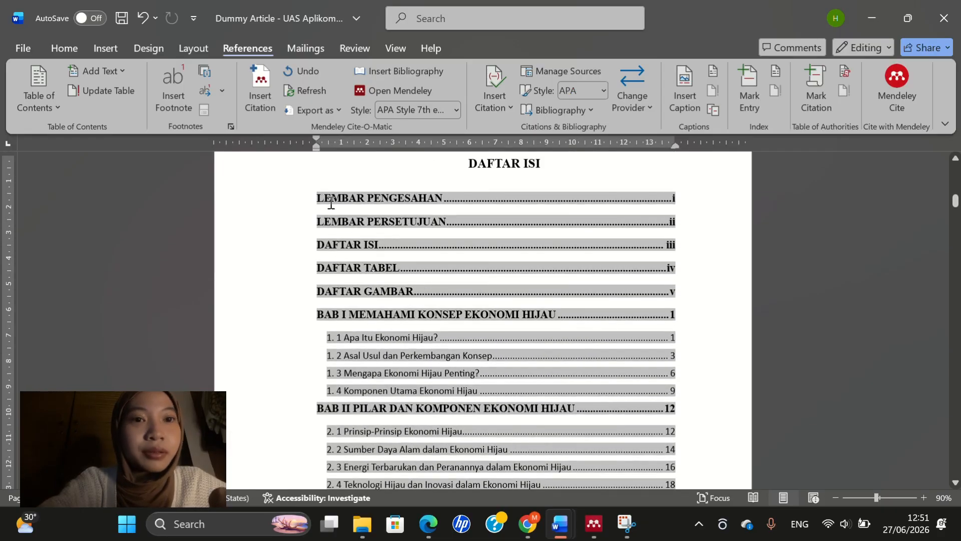
left_click_drag(331, 204, 493, 427)
scroll(494, 427, "down", 3)
scroll(494, 427, "up", 3)
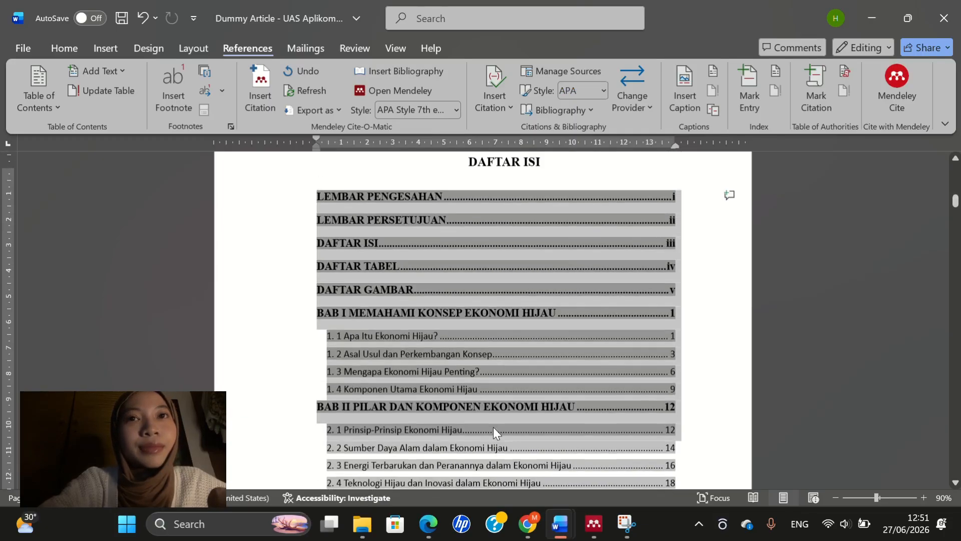
left_click(323, 215)
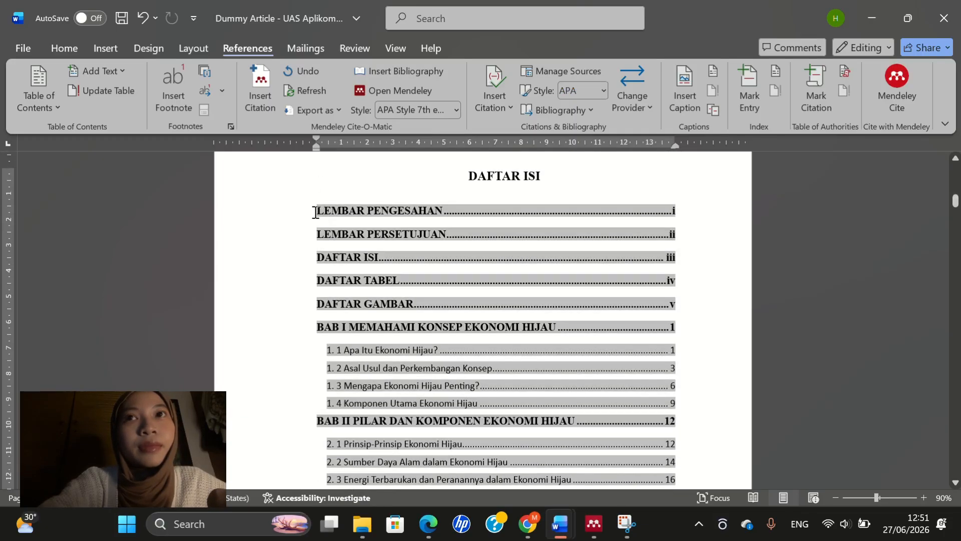
Step: Format all the DAFTAR ISI entries, from LEMBAR PENGESAHAN to DAFTAR PUSTAKA, as 12 pt Times New Roman
left_click_drag(316, 212, 626, 314)
scroll(494, 451, "down", 7)
scroll(562, 212, "up", 3)
left_click(64, 48)
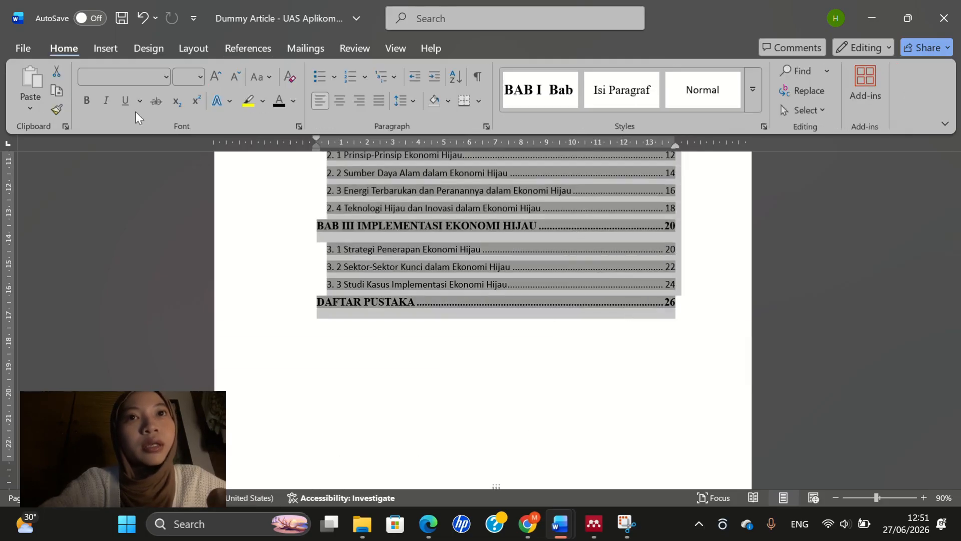
left_click(200, 76)
left_click(181, 170)
left_click(168, 78)
left_click(129, 182)
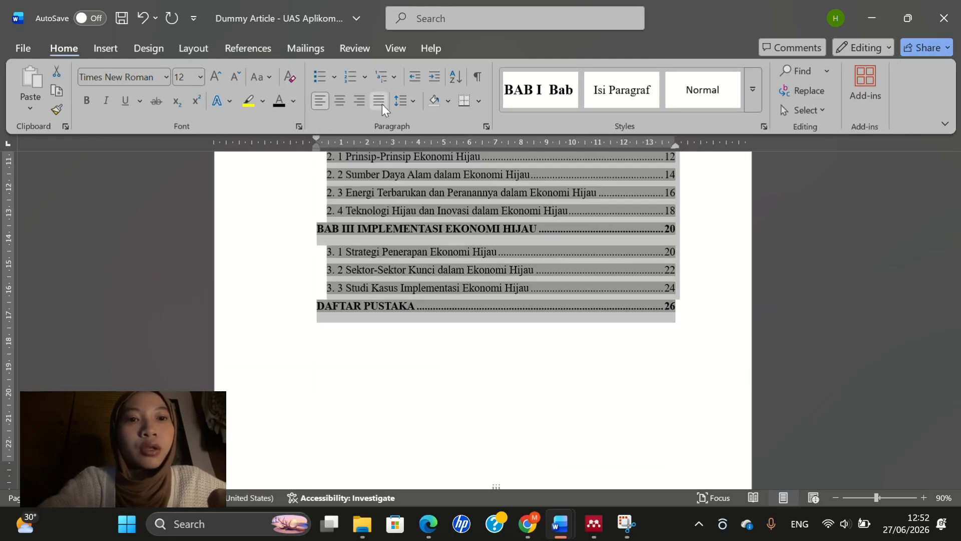
Step: Set the line spacing of all the DAFTAR ISI entries to 1,5
left_click(407, 101)
left_click(428, 166)
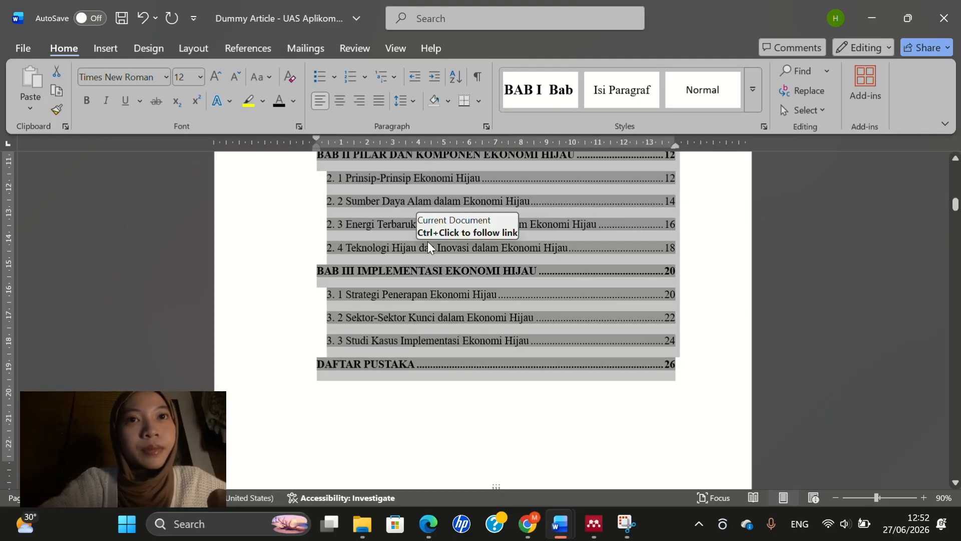
scroll(452, 312, "up", 5)
left_click(546, 168)
scroll(556, 169, "up", 2)
double_click(567, 169)
scroll(562, 248, "down", 4)
double_click(562, 249)
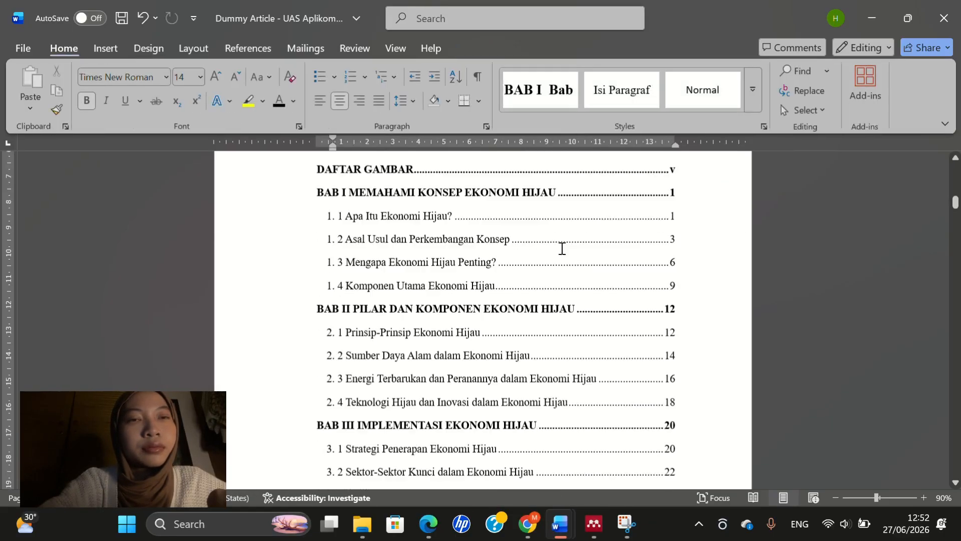
scroll(562, 249, "up", 3)
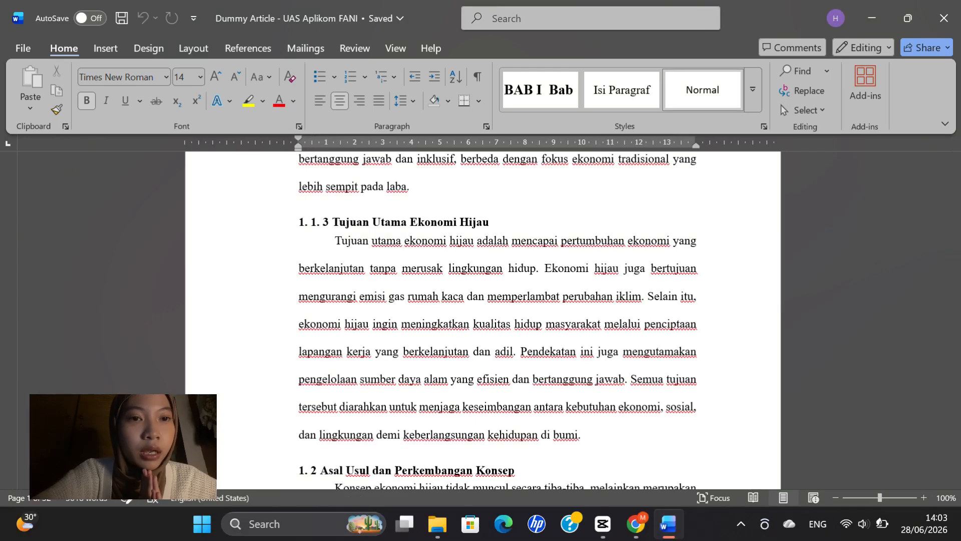